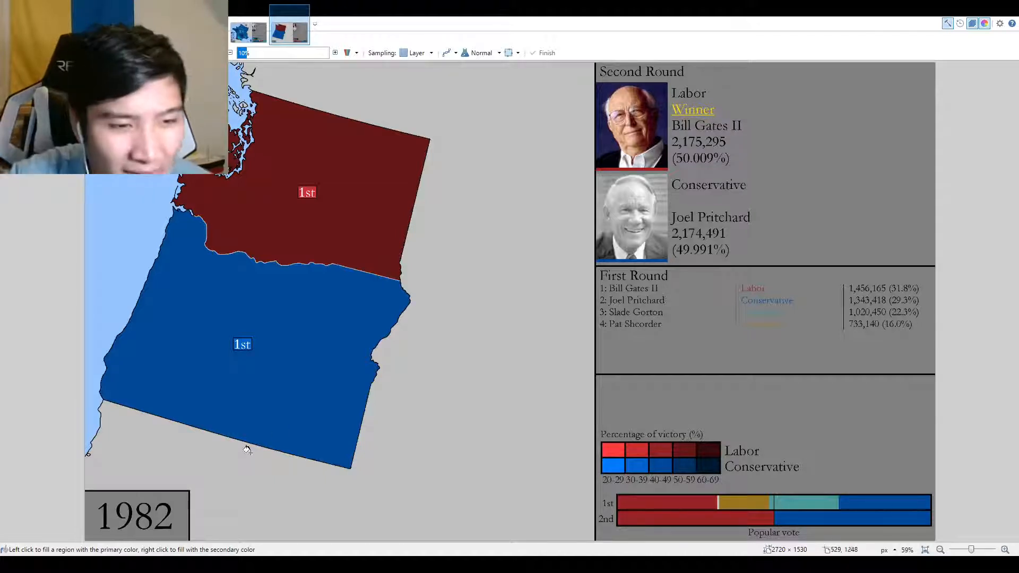
Fill the final 2 of the year 1982 with the year box's gray background color.
scroll(171, 516, "up", 5)
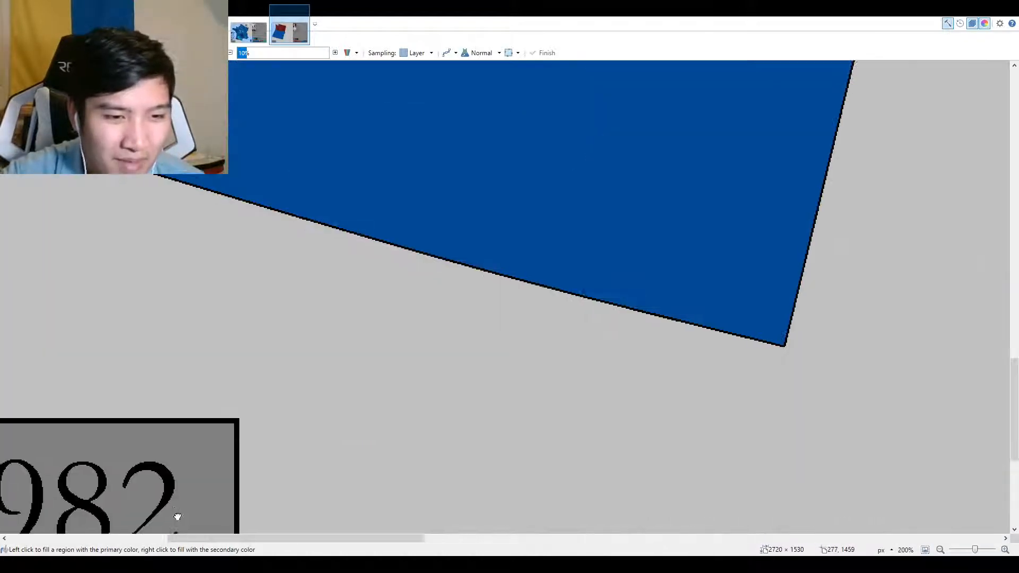
scroll(289, 412, "up", 2)
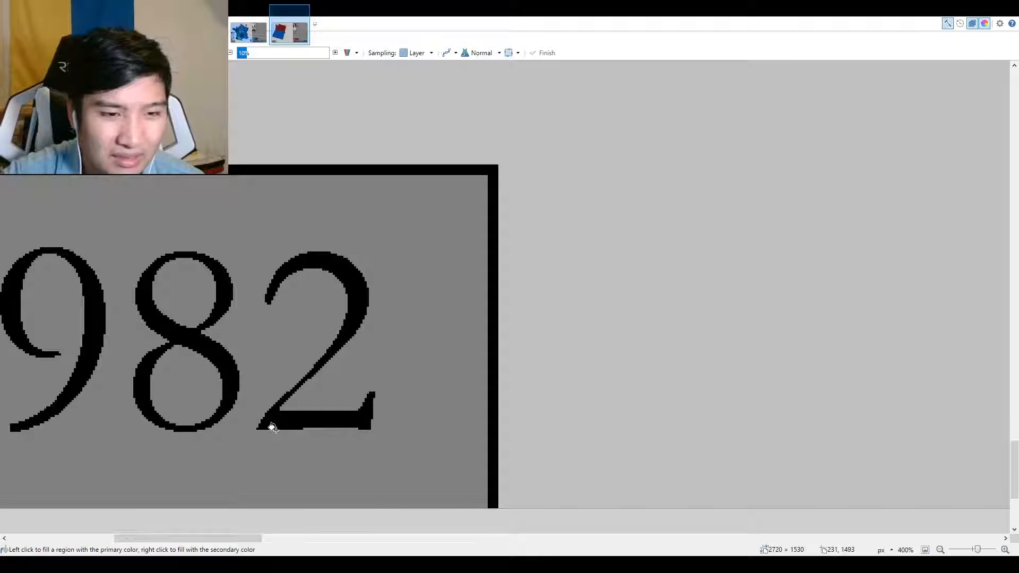
left_click(290, 425)
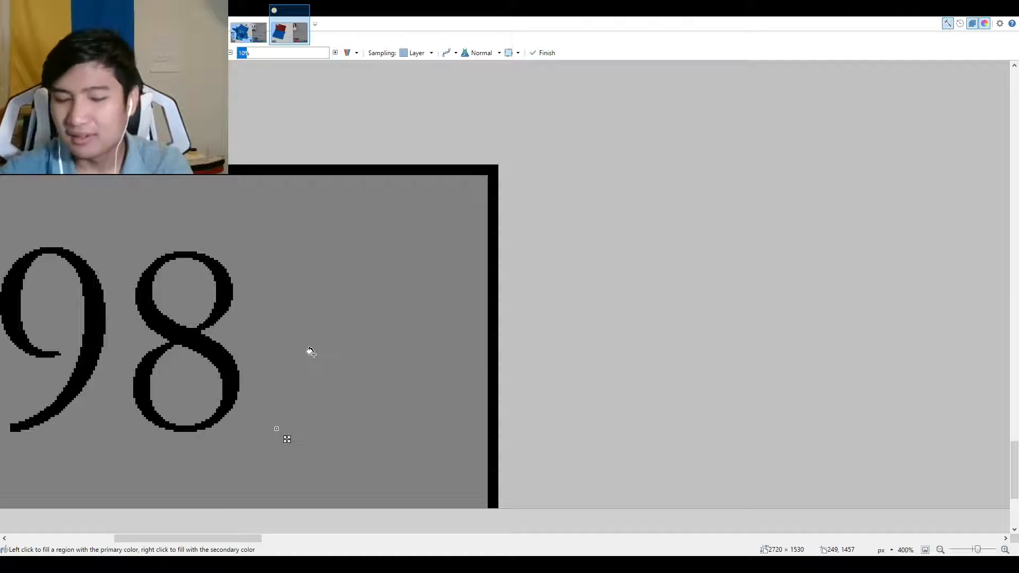
Add the text "88" in the year box, aligning its first digit over the existing 8 so the year reads 1988.
key("t")
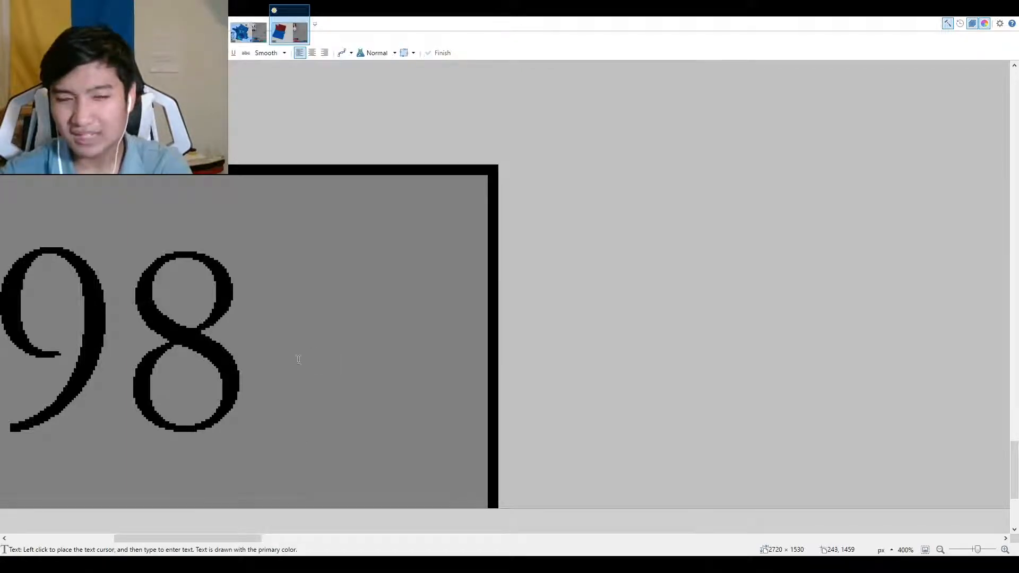
left_click(295, 358)
type("88")
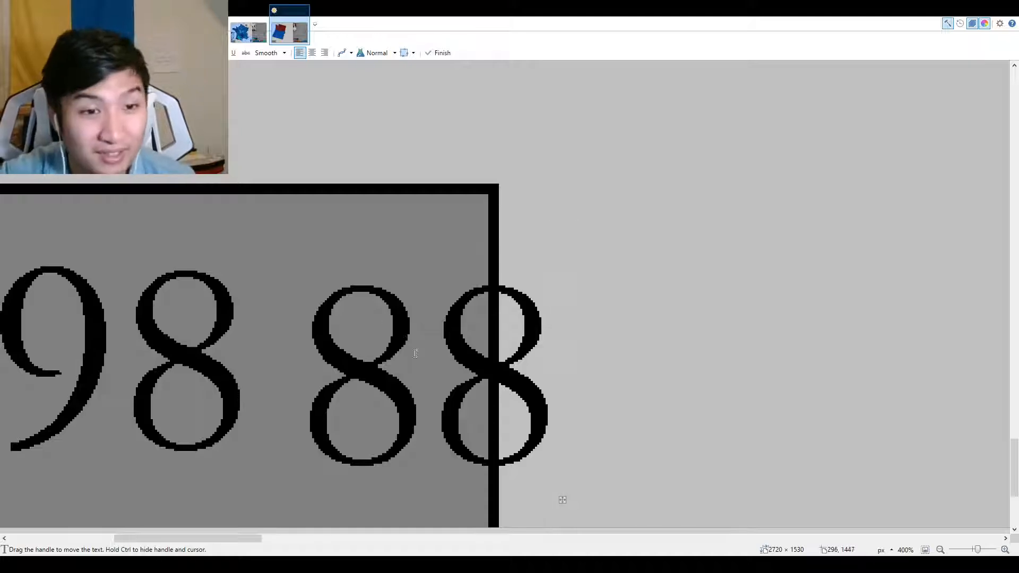
scroll(421, 367, "up", 2)
left_click_drag(421, 366, 503, 277)
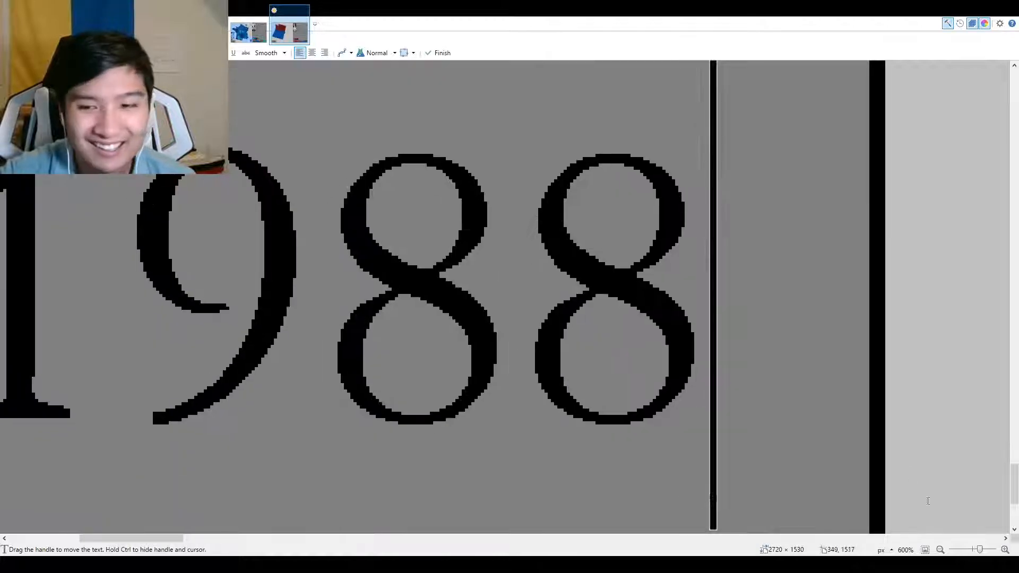
left_click(924, 551)
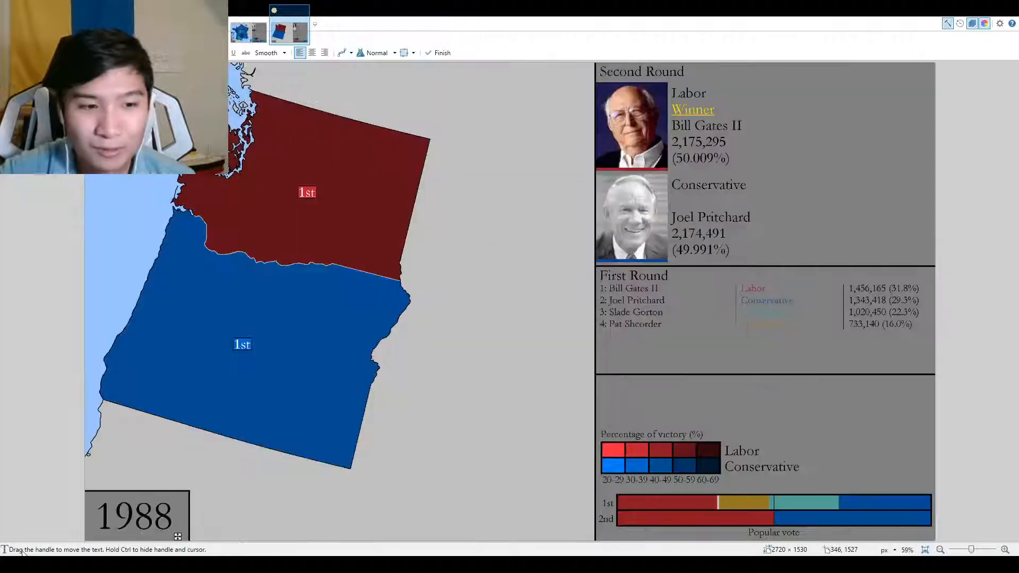
key("f")
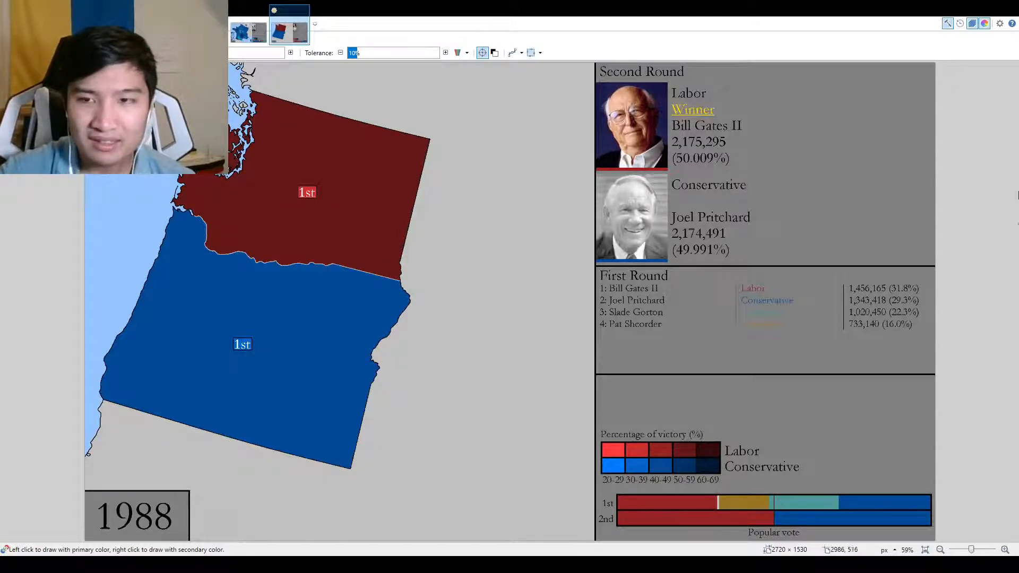
key("f")
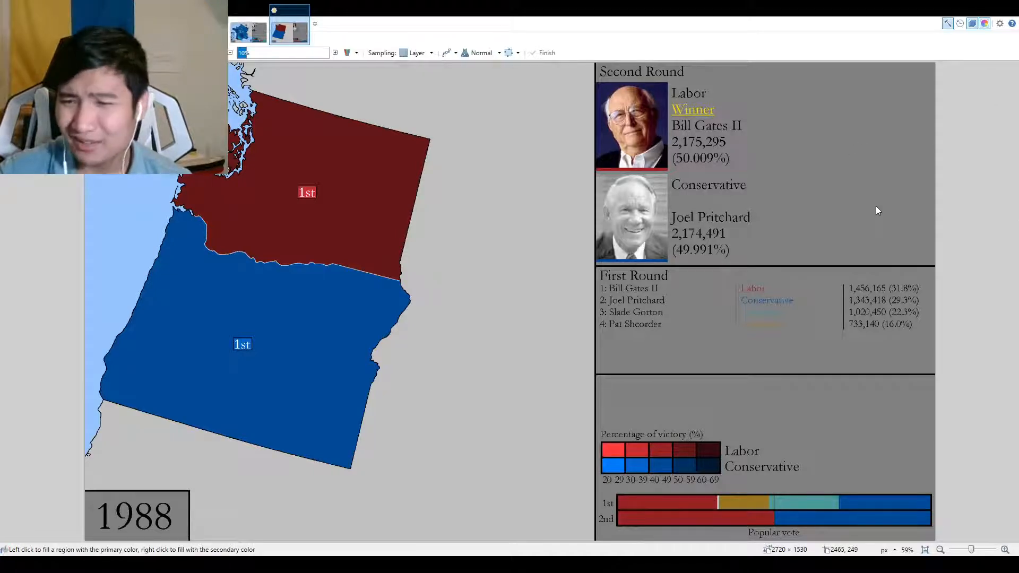
Cover Bill Gates II's name, vote count and percentage in the Second Round section with a background-gray rectangle of about 284 × 160 px.
key("o")
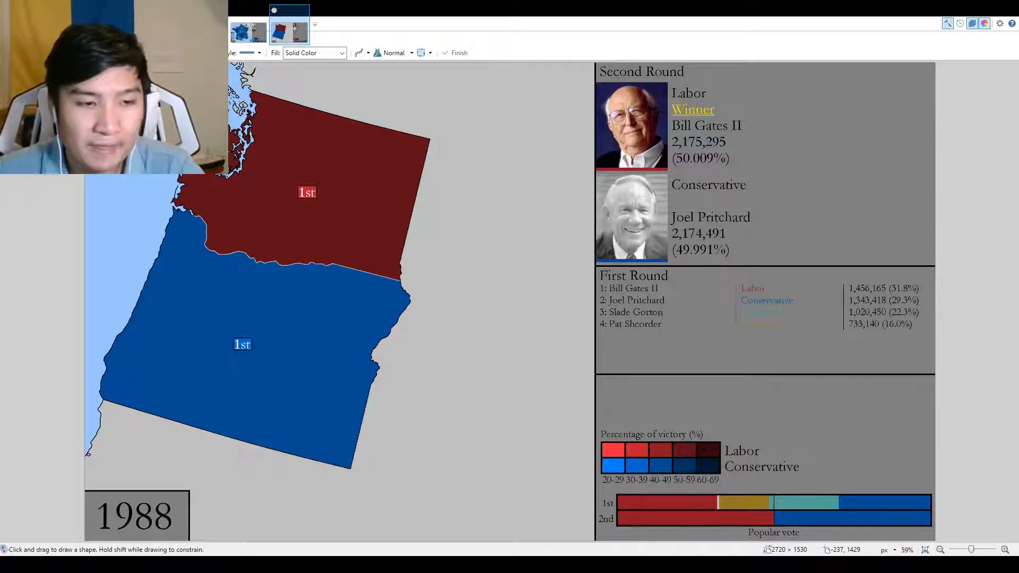
scroll(736, 225, "up", 3)
scroll(584, 238, "up", 5)
scroll(396, 287, "up", 3)
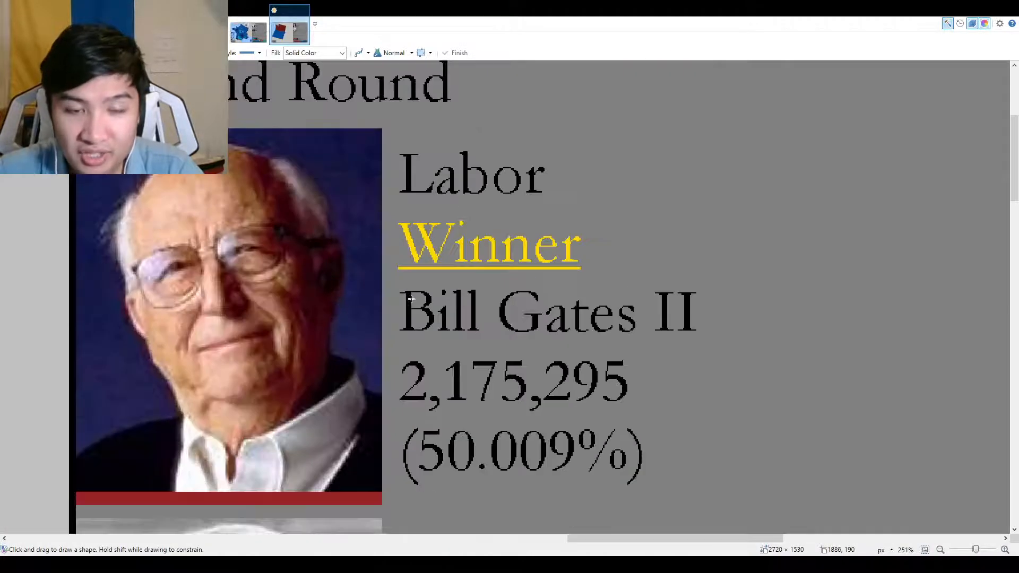
left_click_drag(396, 286, 772, 497)
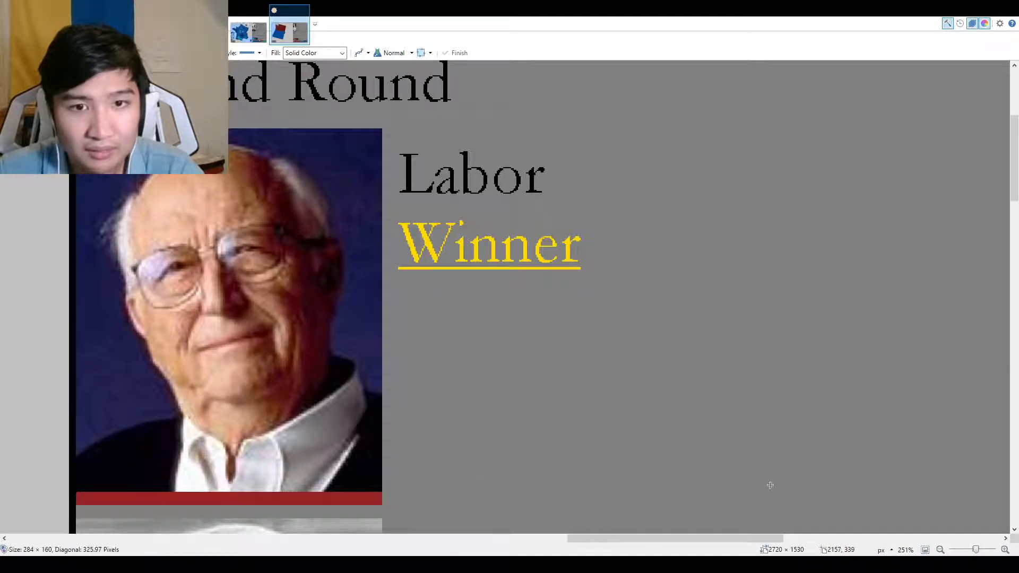
Start a size 36 text line directly below "Winner", using a temporary W to align it with that word.
key("t")
left_click(416, 252)
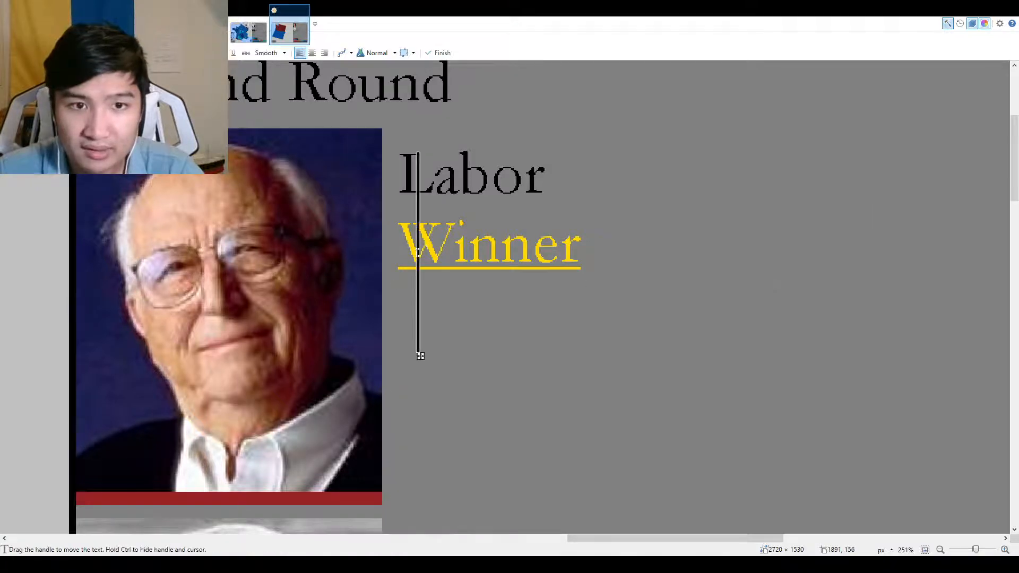
type("36")
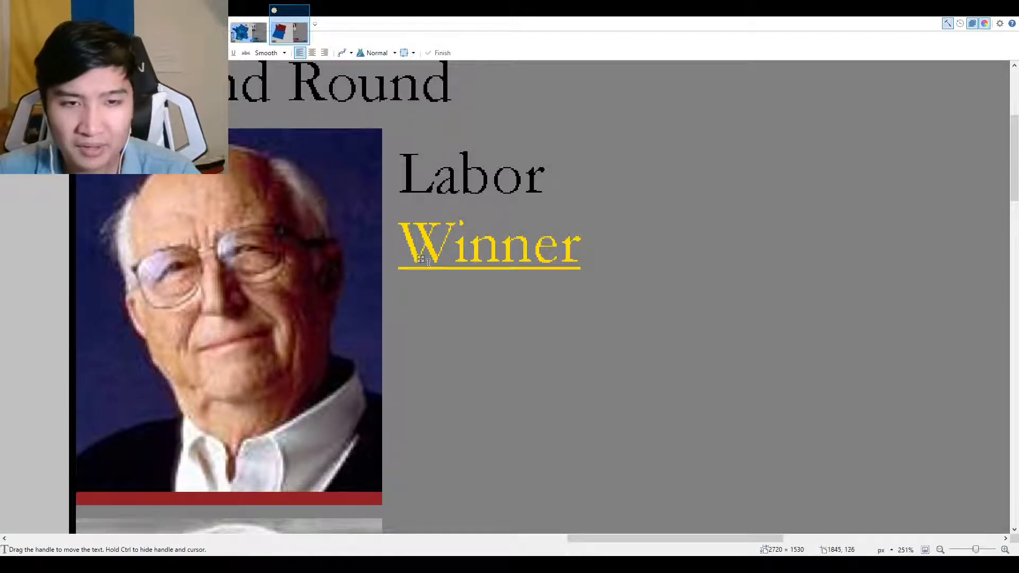
type("W")
scroll(442, 263, "up", 3)
left_click_drag(443, 263, 409, 247)
key("BackSpace")
key("Return")
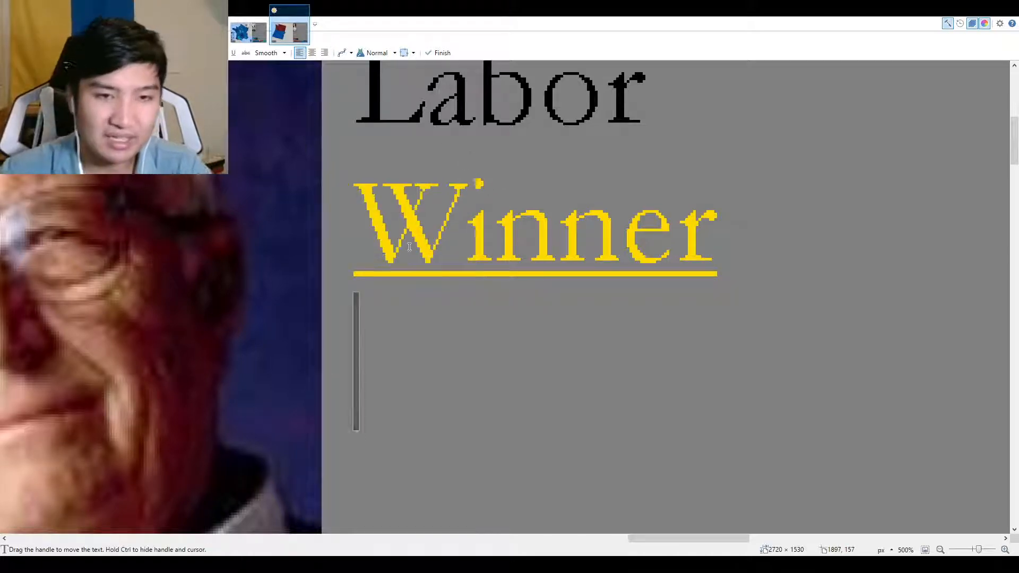
Enter "Marguerite Ray", "2655031" and "(51.9%)" on three separate lines below "Winner".
scroll(409, 247, "down", 3)
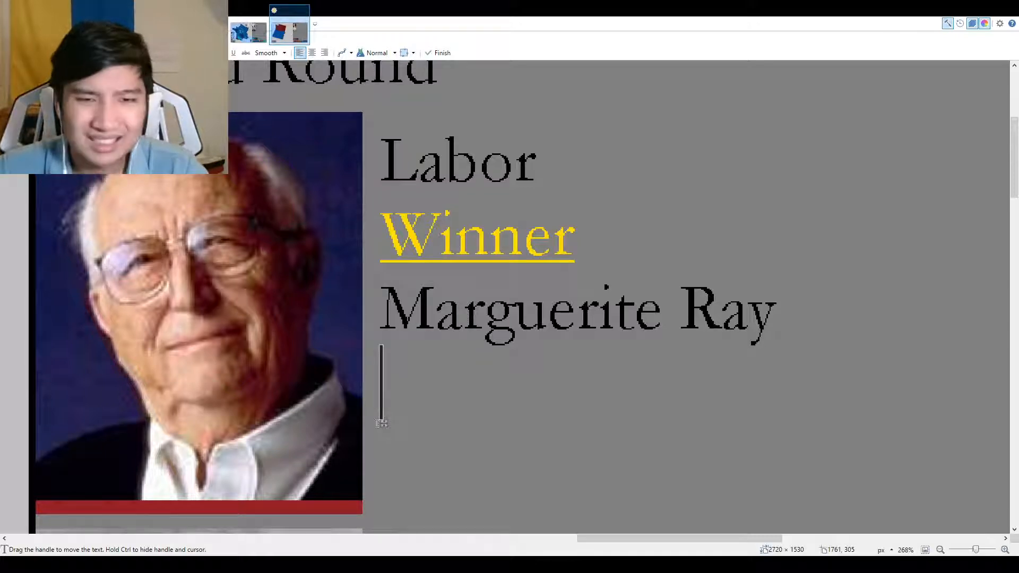
type("265503151.91")
left_click(587, 398)
key("Return")
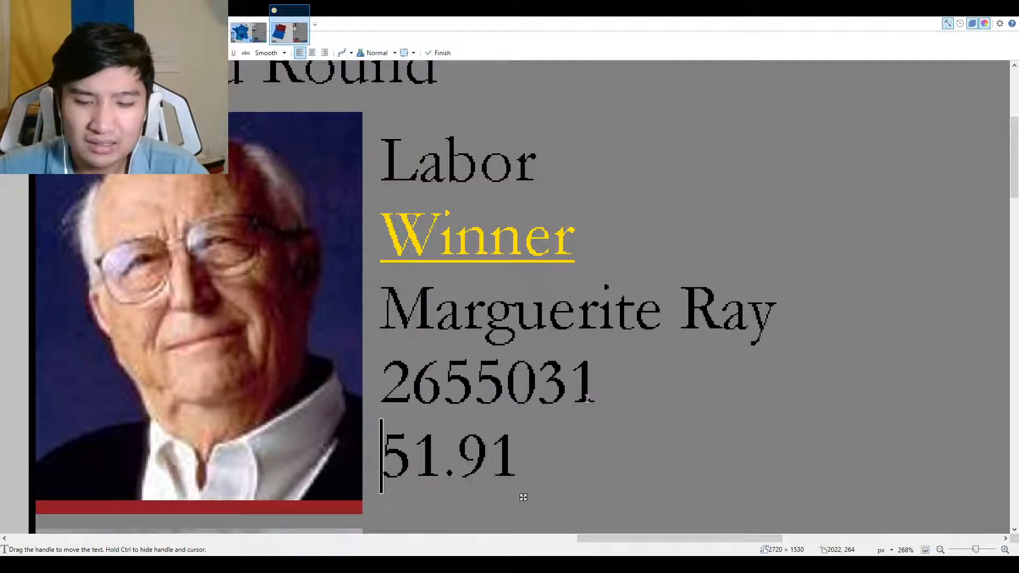
type("(")
left_click(541, 450)
key("BackSpace")
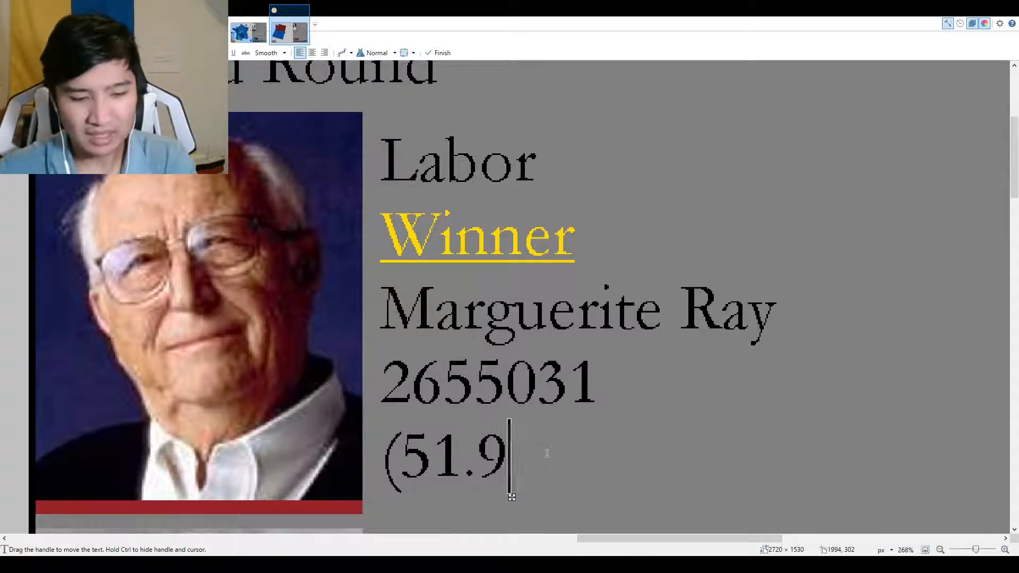
type("%)")
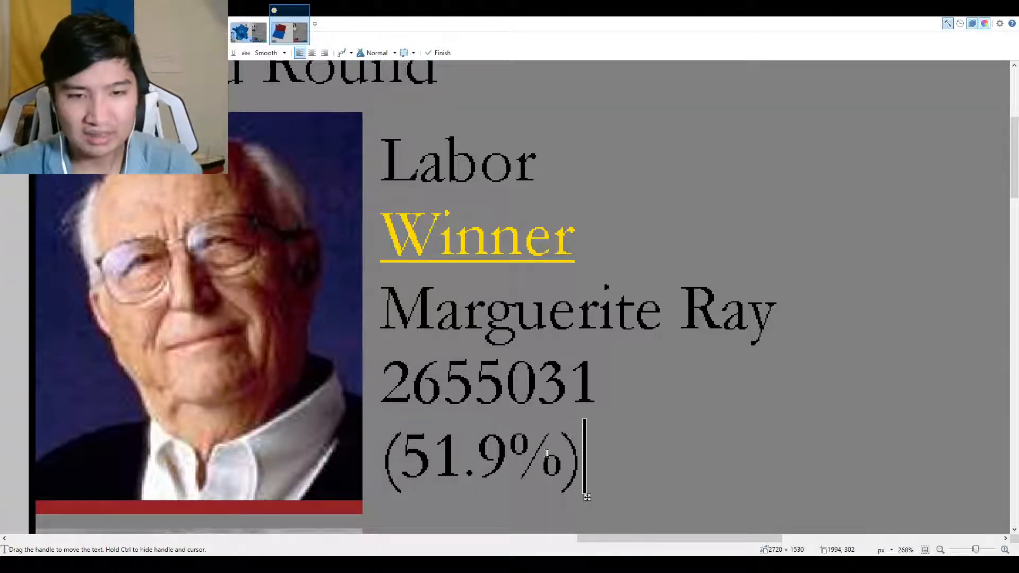
Insert thousands separators in Marguerite Ray's vote count so it reads 2,655,031.
left_click(417, 394)
type(",")
left_click(512, 386)
type(",")
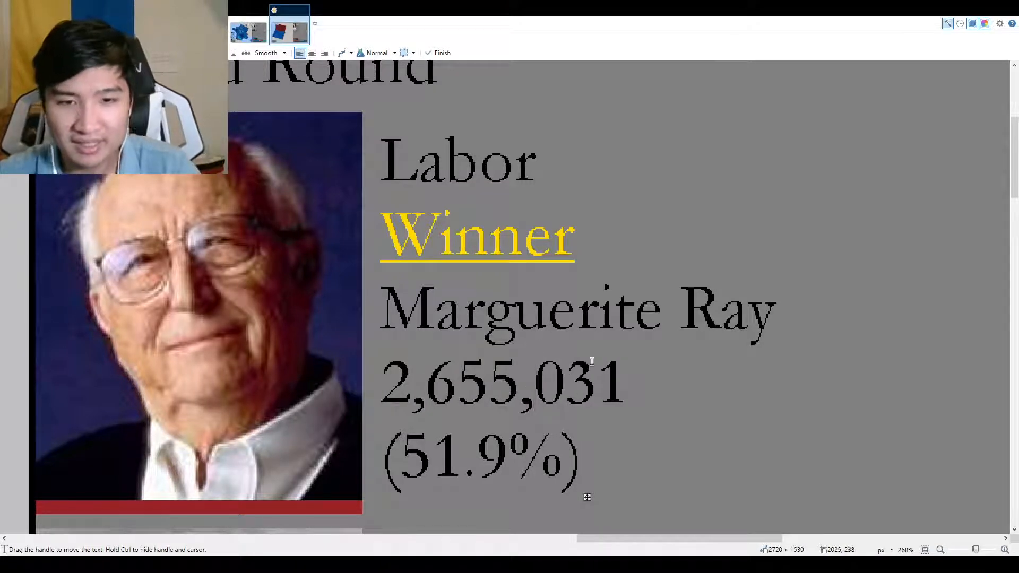
Cover Joel Pritchard's name, votes and percentage in the Second Round section with a background-gray rectangle of about 338 × 150 px.
scroll(621, 325, "down", 3)
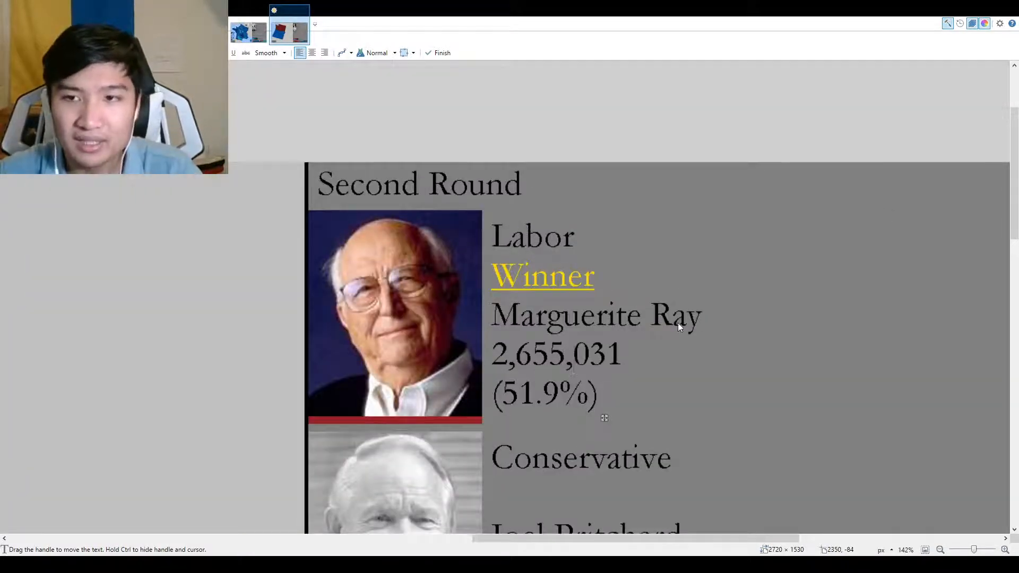
key("o")
scroll(706, 308, "down", 4)
scroll(545, 271, "up", 2)
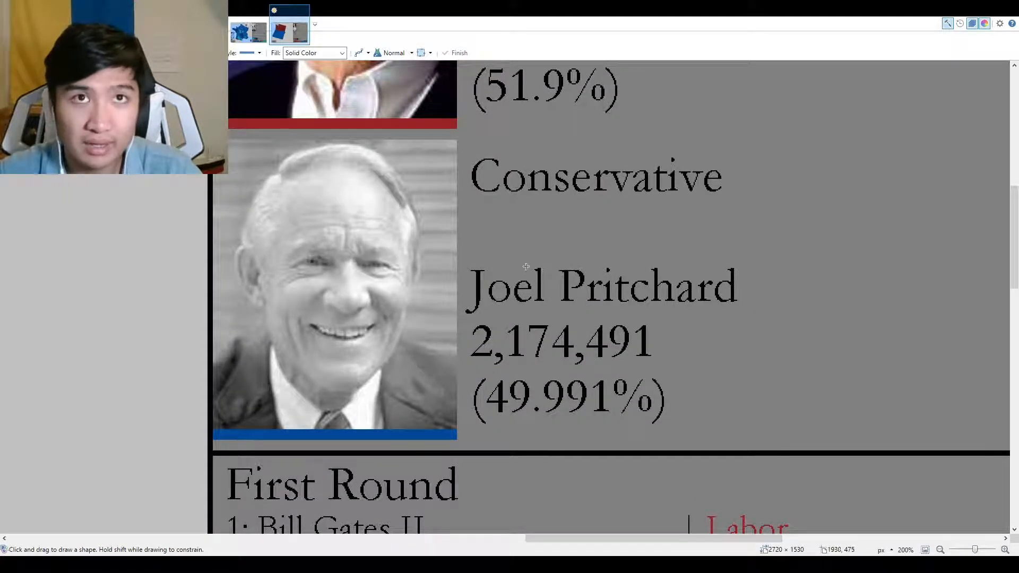
left_click_drag(463, 262, 818, 421)
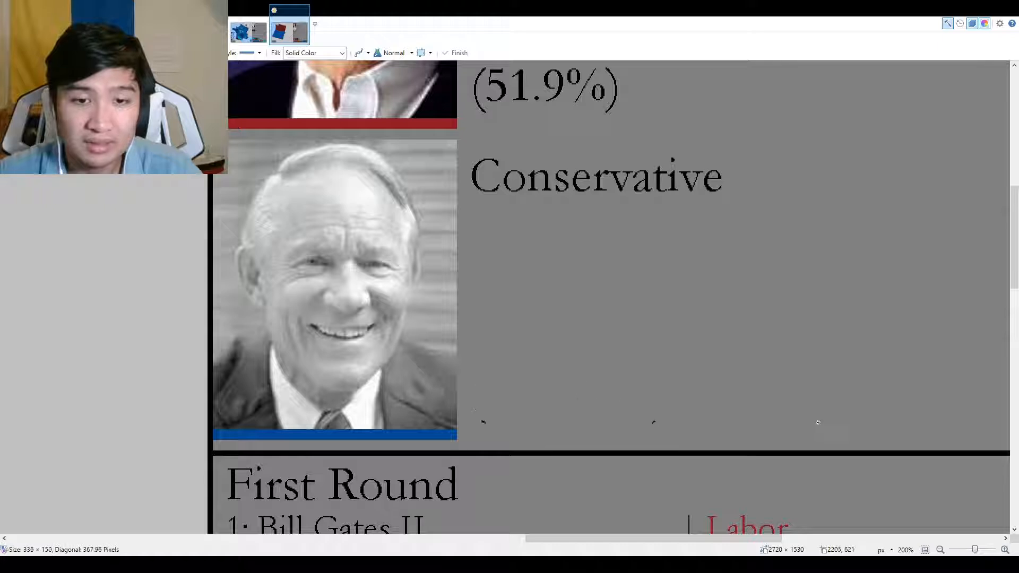
Add the name "John Spellman" two lines below "Conservative", using a temporary C to align the text with that word.
key("t")
left_click(481, 167)
type("C")
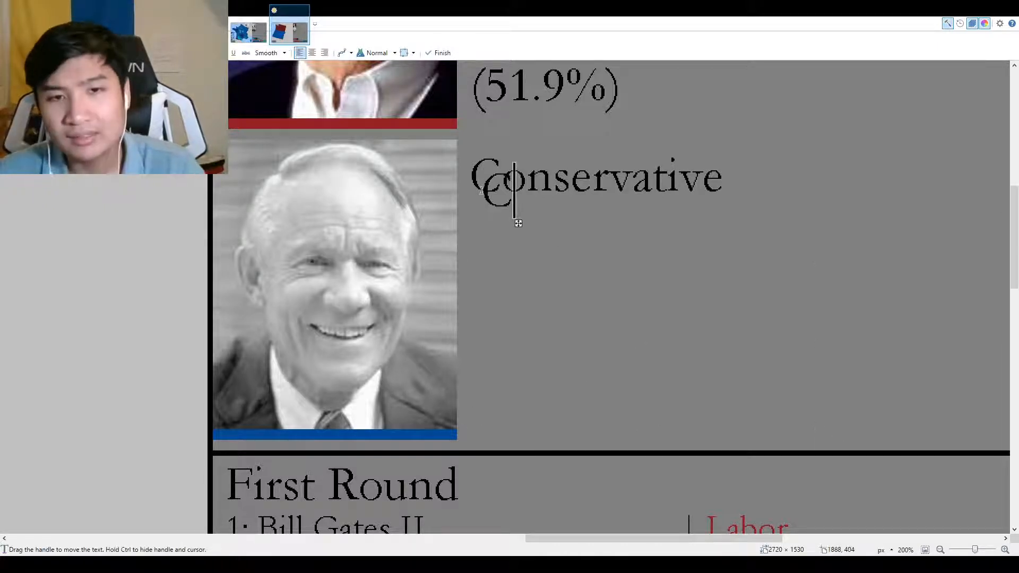
scroll(493, 178, "up", 1)
scroll(493, 178, "up", 5)
left_click_drag(523, 225, 499, 191)
key("BackSpace")
key("Return")
key("Return")
scroll(499, 192, "down", 4)
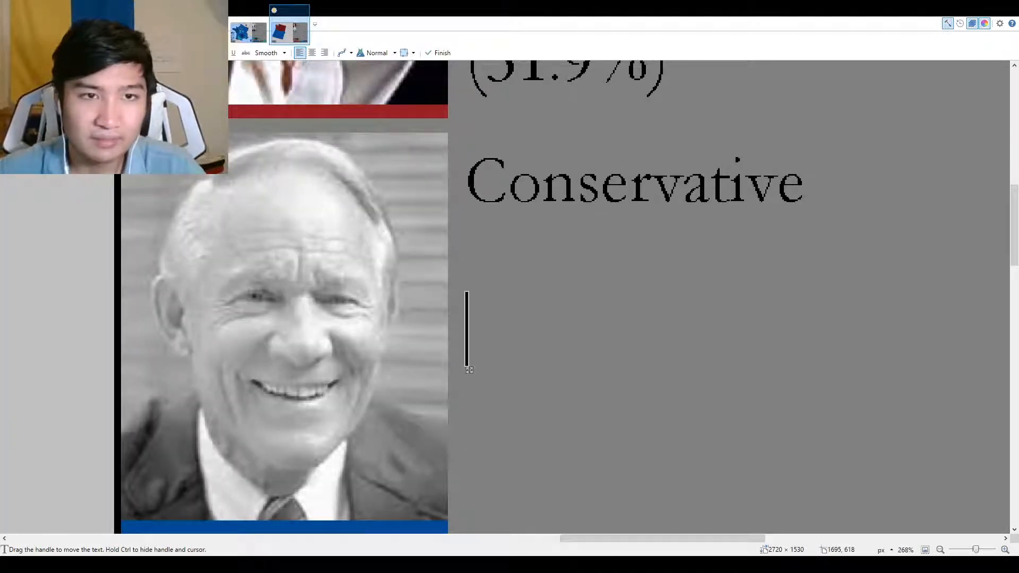
type("John Spellman")
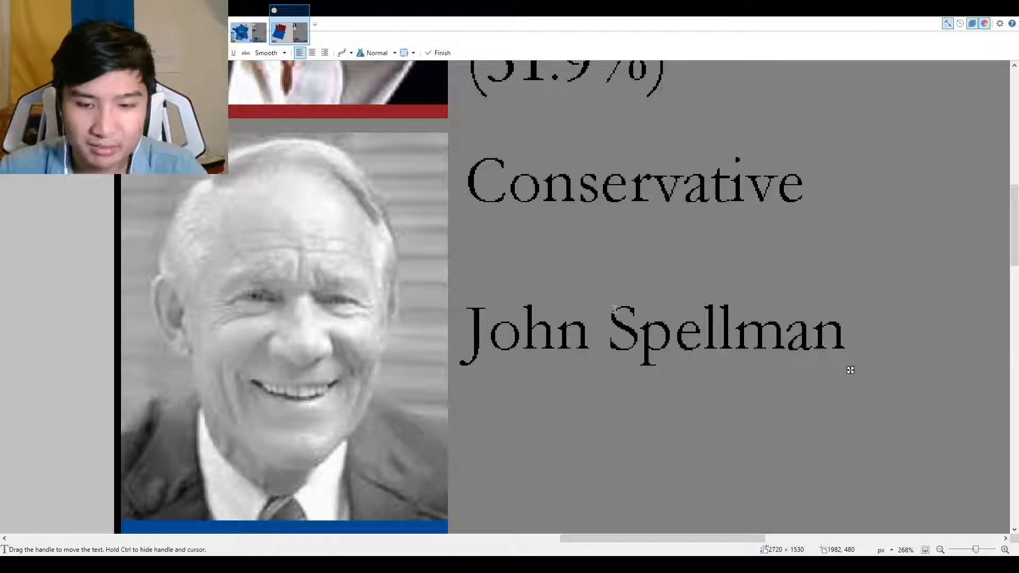
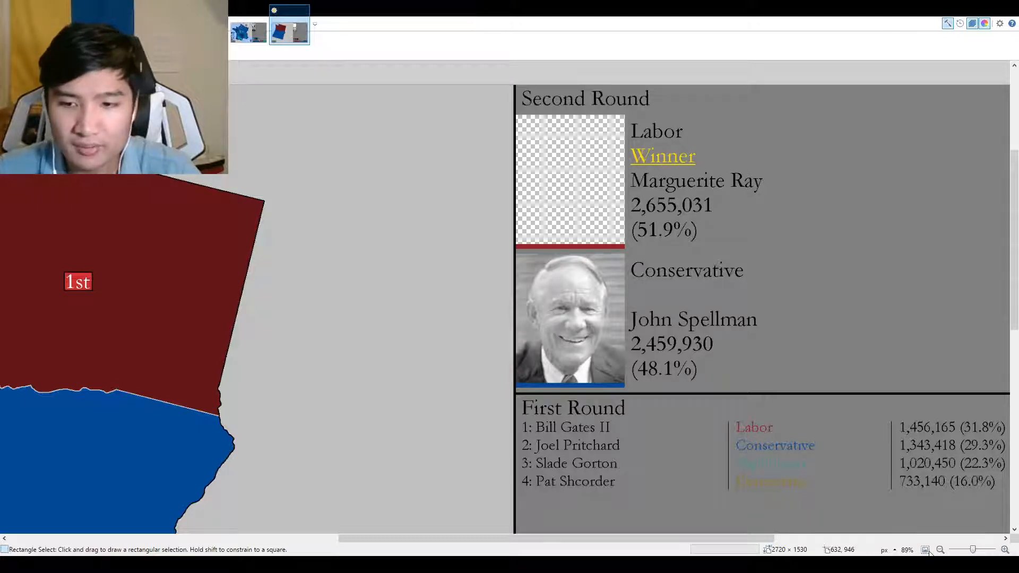
key("ctrl+v")
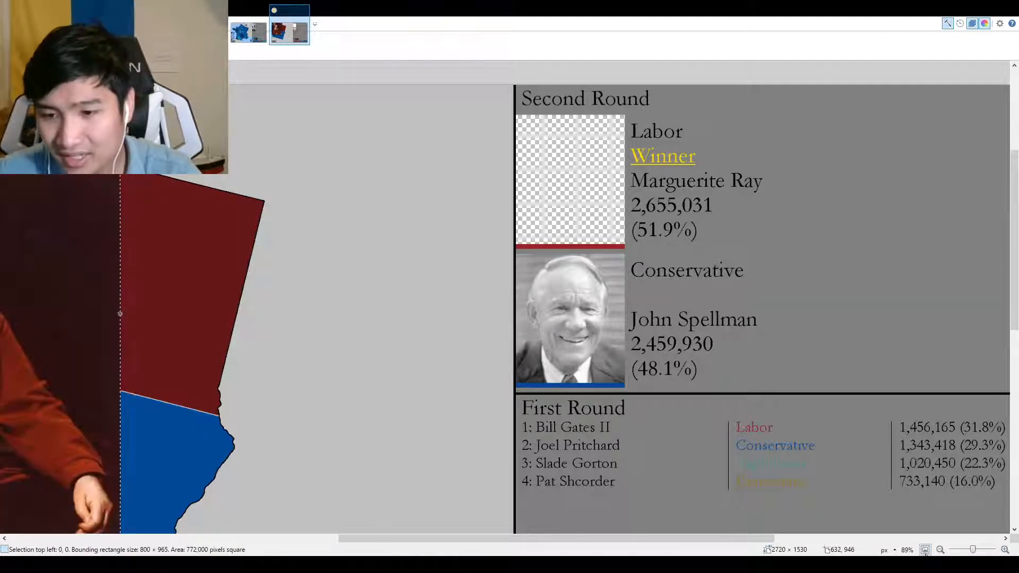
left_click(925, 549)
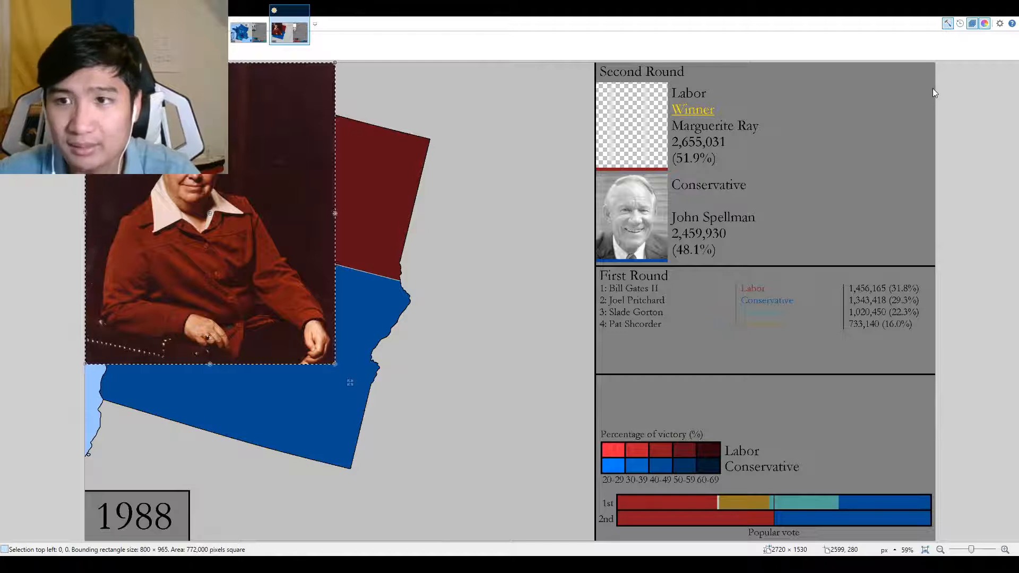
key("ctrl+z")
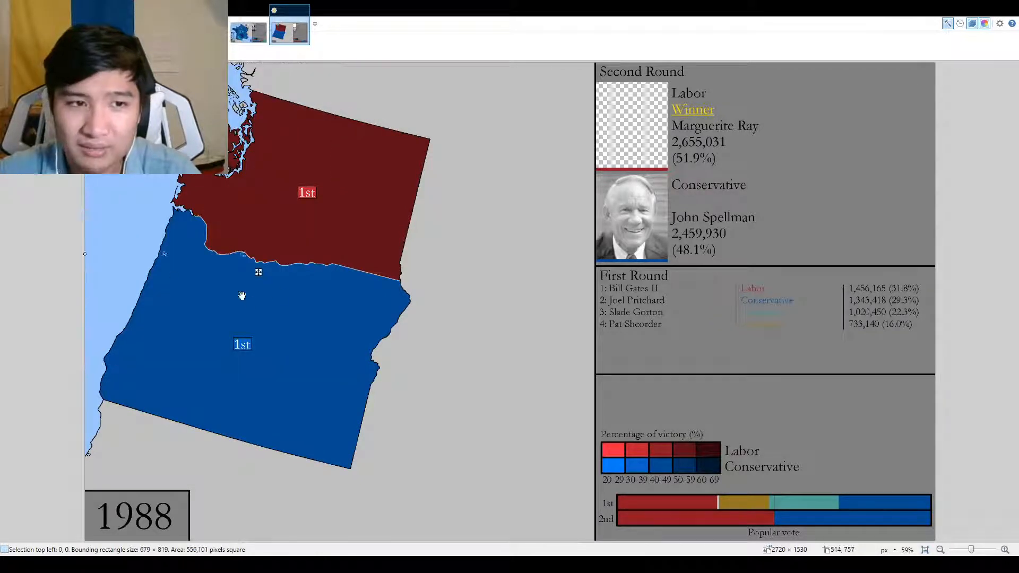
Scale the new portrait to about 597 × 721 px, position its face inside the Labor candidate's transparent photo frame, and deselect it.
left_click_drag(242, 296, 194, 235)
left_click_drag(187, 154, 633, 162)
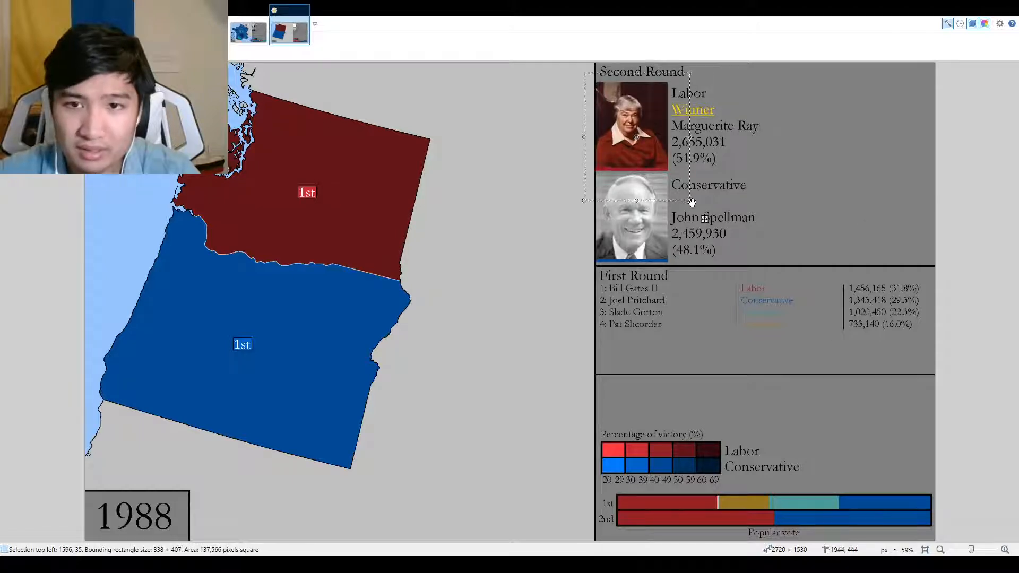
left_click_drag(692, 202, 771, 317)
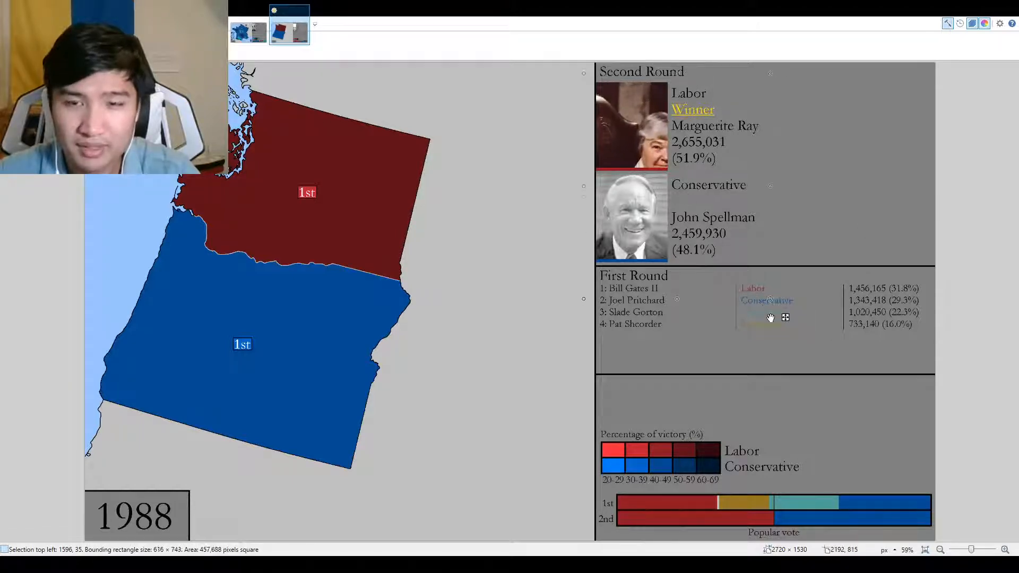
left_click_drag(709, 272, 680, 246)
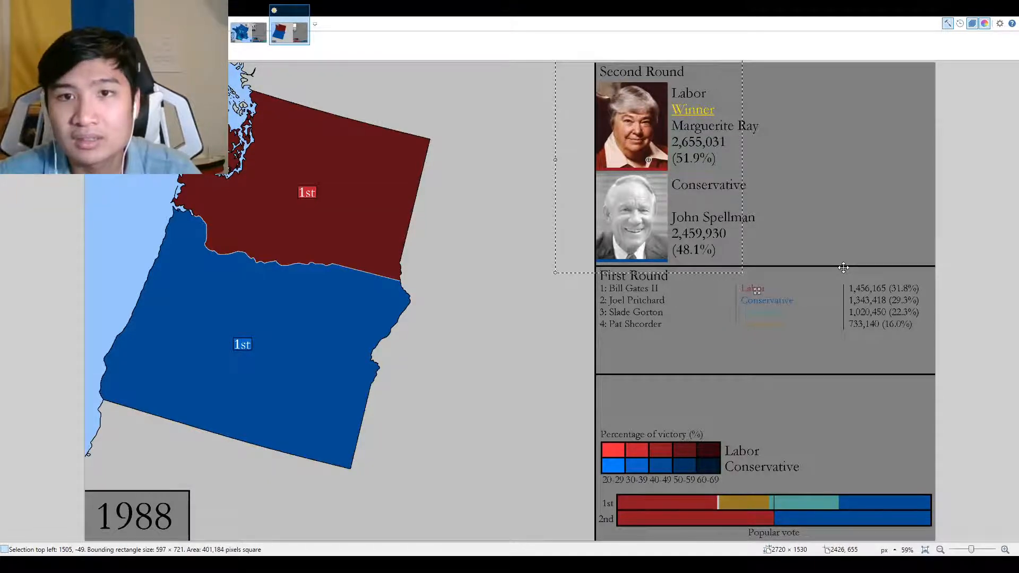
key("ctrl+d")
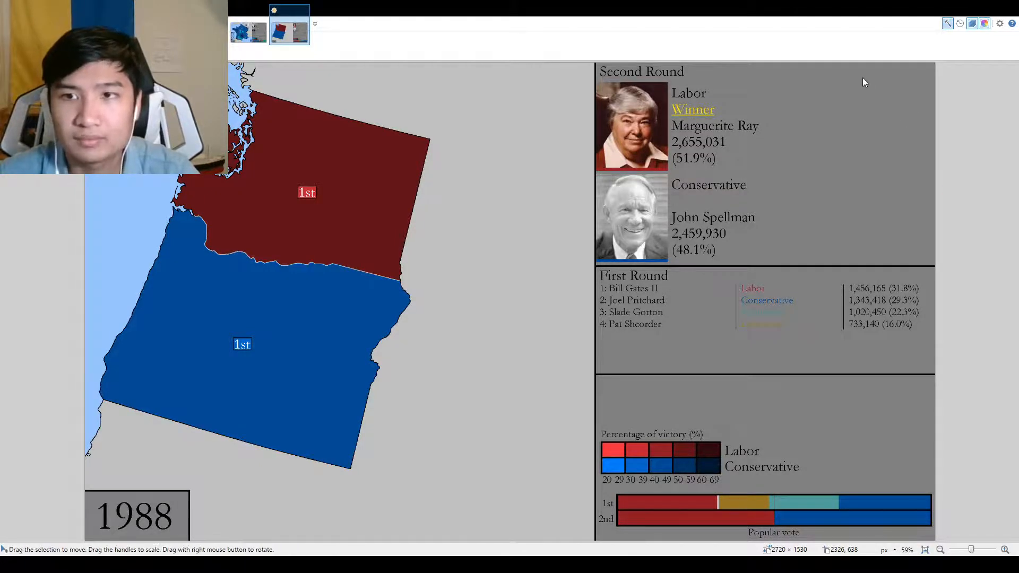
Select the old Conservative portrait above its blue strip, about 230 × 273 px, and delete it to leave a transparent photo frame.
key("s")
scroll(702, 140, "up", 10)
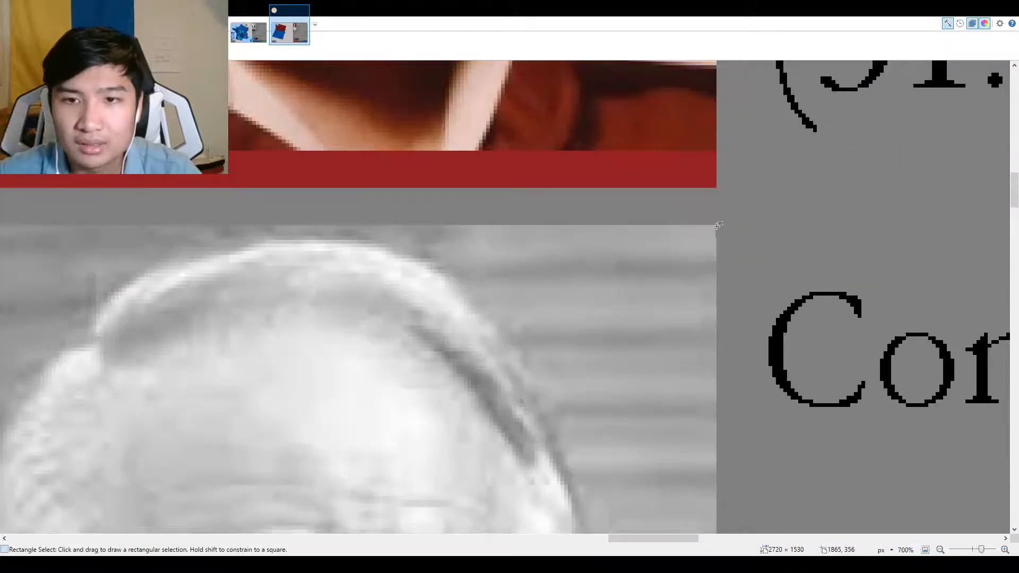
left_click_drag(720, 226, 642, 274)
left_click(755, 217)
left_click_drag(717, 226, 59, 518)
left_click_drag(149, 441, 406, 243)
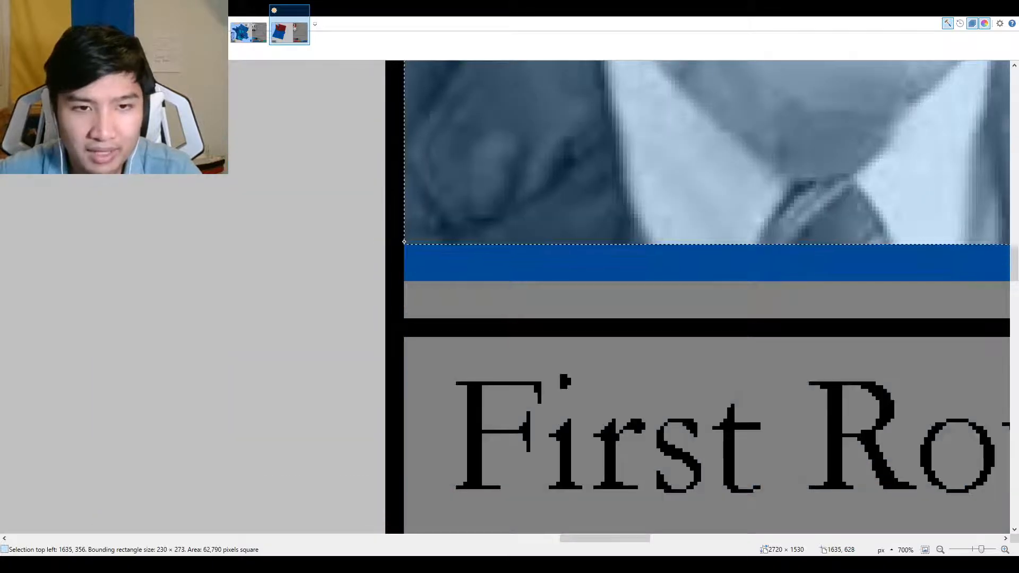
scroll(497, 301, "down", 3)
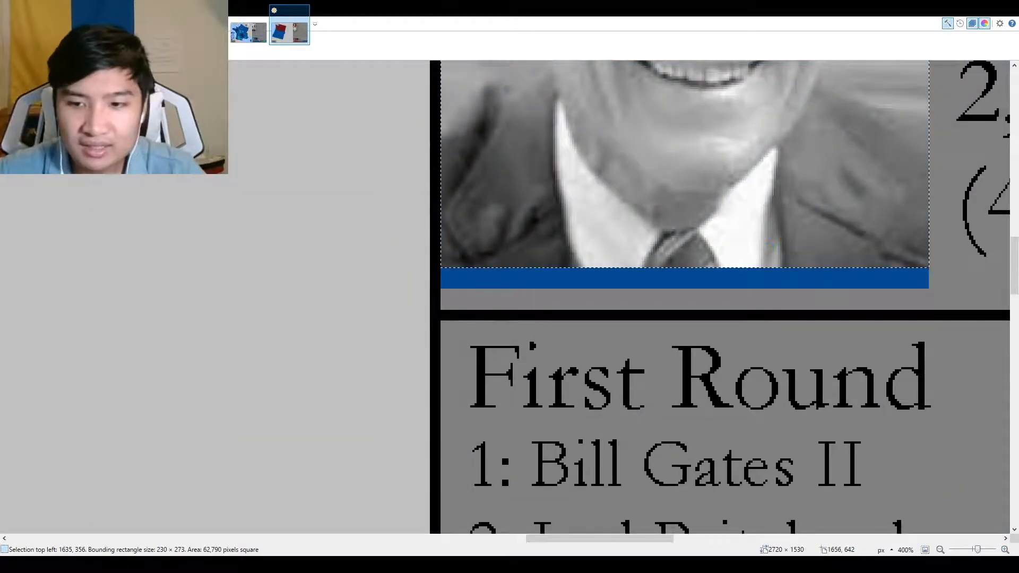
key("Delete")
key("ctrl+b")
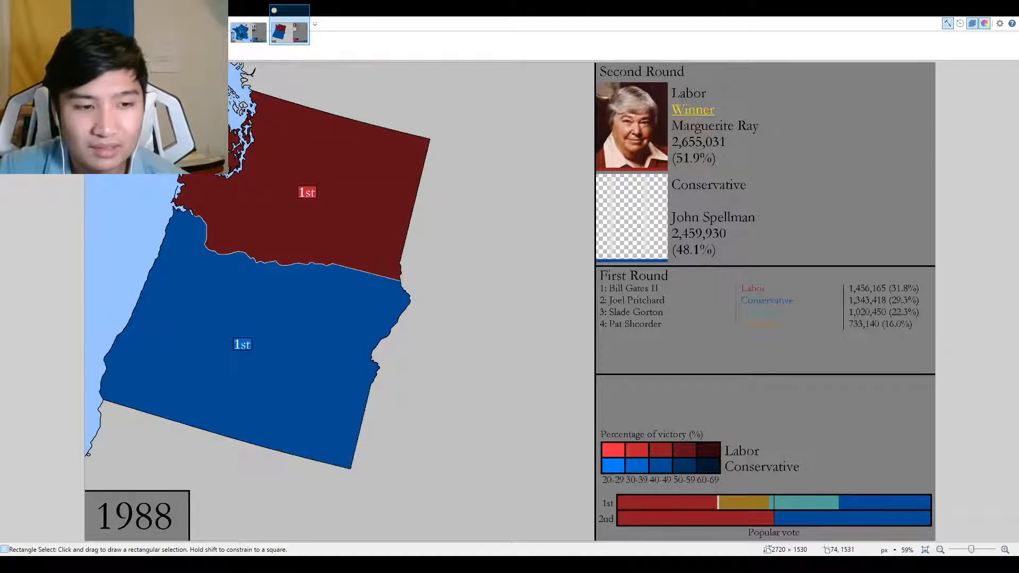
Paste the new portrait, scale it to about 297 × 385 px, and place it over the Conservative candidate's transparent frame.
key("ctrl+v")
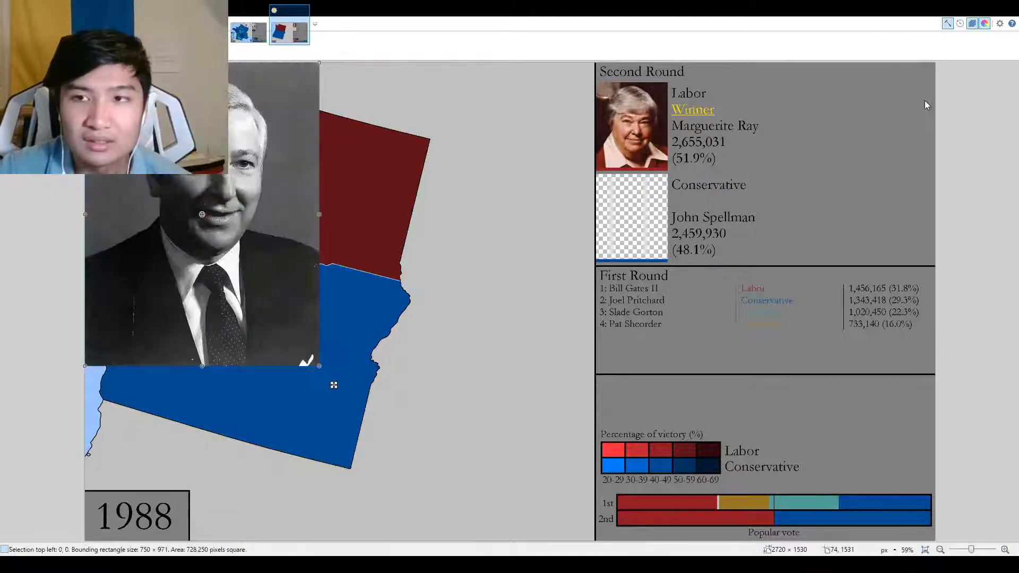
left_click(931, 95)
left_click_drag(306, 370, 663, 274)
scroll(672, 207, "up", 4)
left_click_drag(594, 169, 607, 187)
scroll(607, 187, "down", 5)
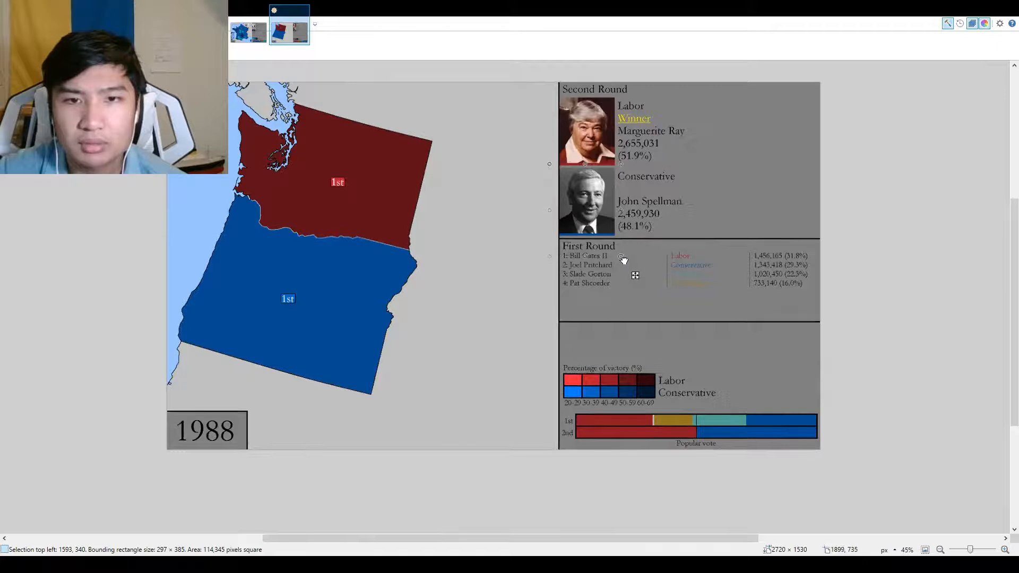
Enlarge the new portrait to about 305 × 396 px, center its face inside the Conservative frame, and deselect it.
left_click_drag(622, 260, 623, 262)
scroll(600, 168, "up", 3)
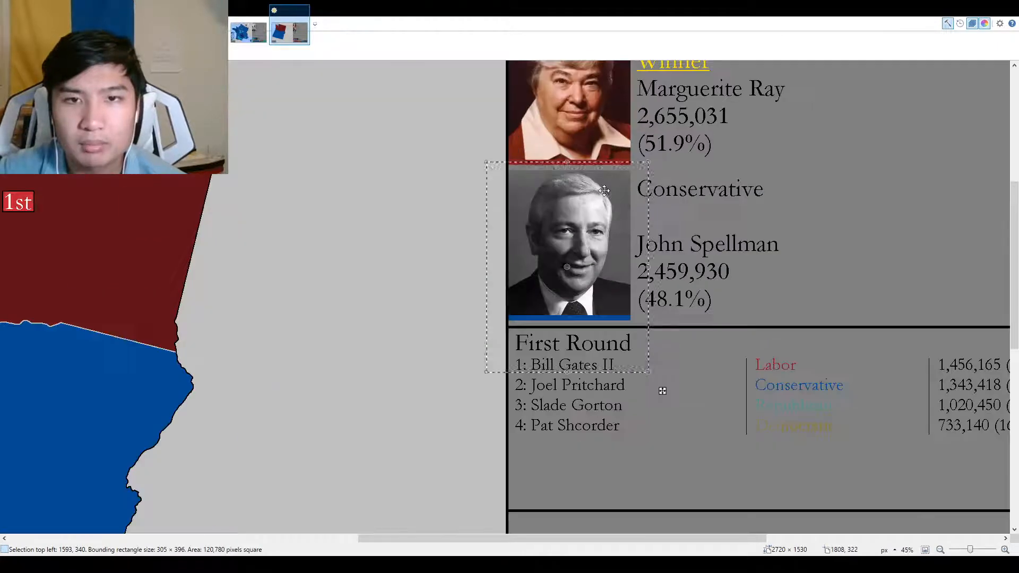
left_click_drag(600, 168, 601, 193)
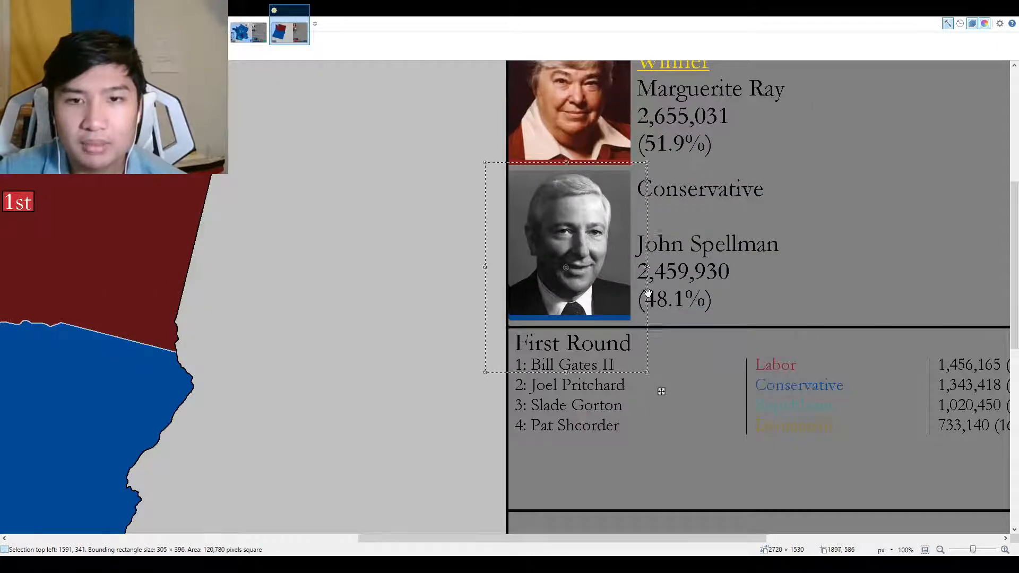
scroll(648, 292, "down", 2)
key("Down")
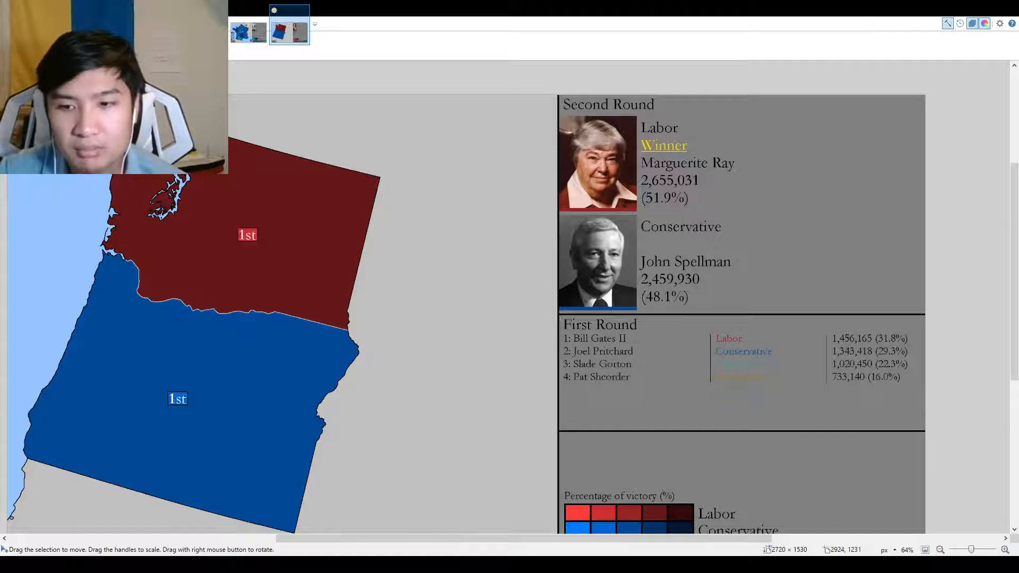
left_click(925, 550)
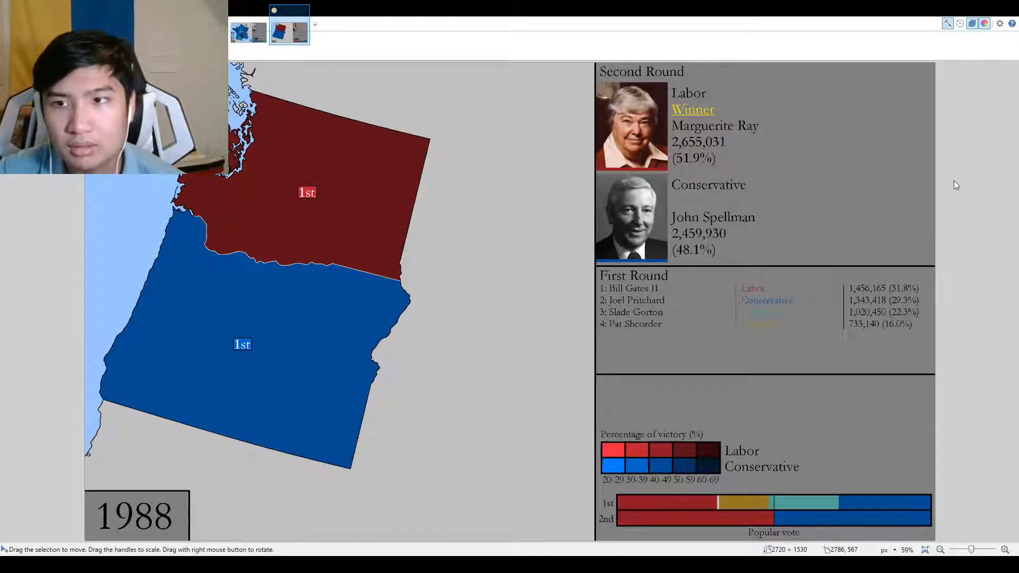
Fill every colored segment of the 1st and 2nd popular vote bars with the map background's light gray.
key("k")
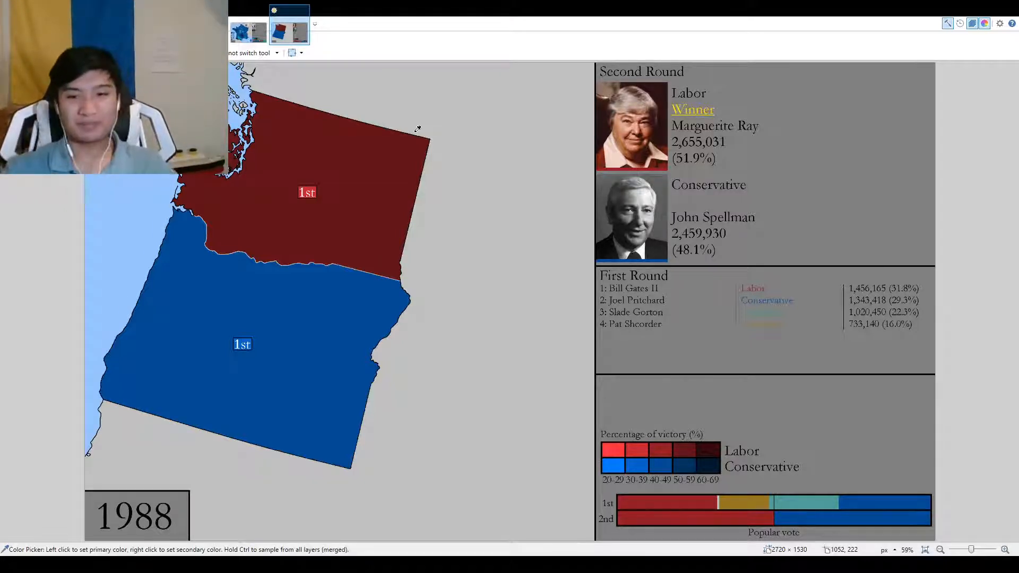
key("f")
left_click(721, 504)
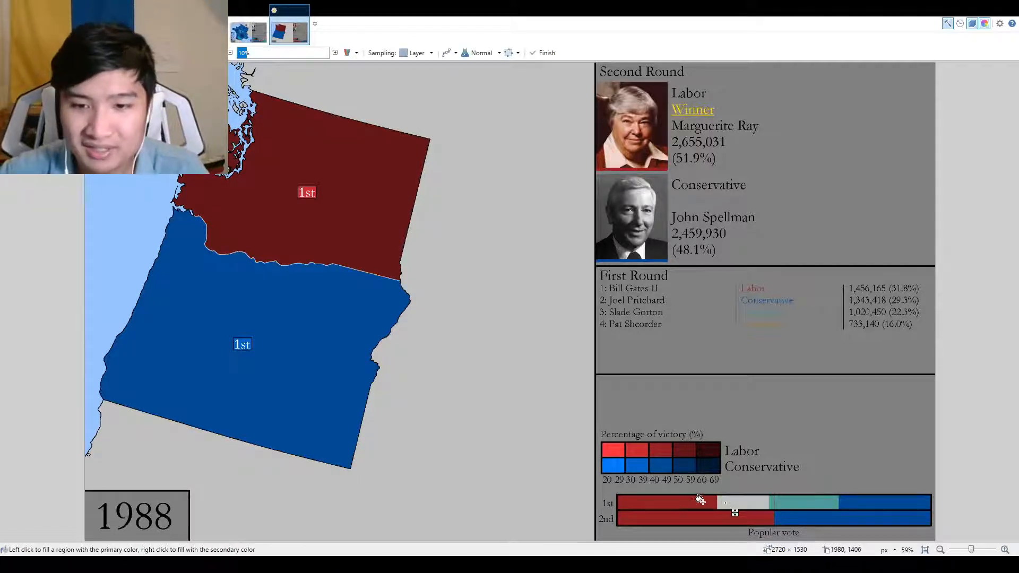
left_click(709, 504)
left_click(793, 501)
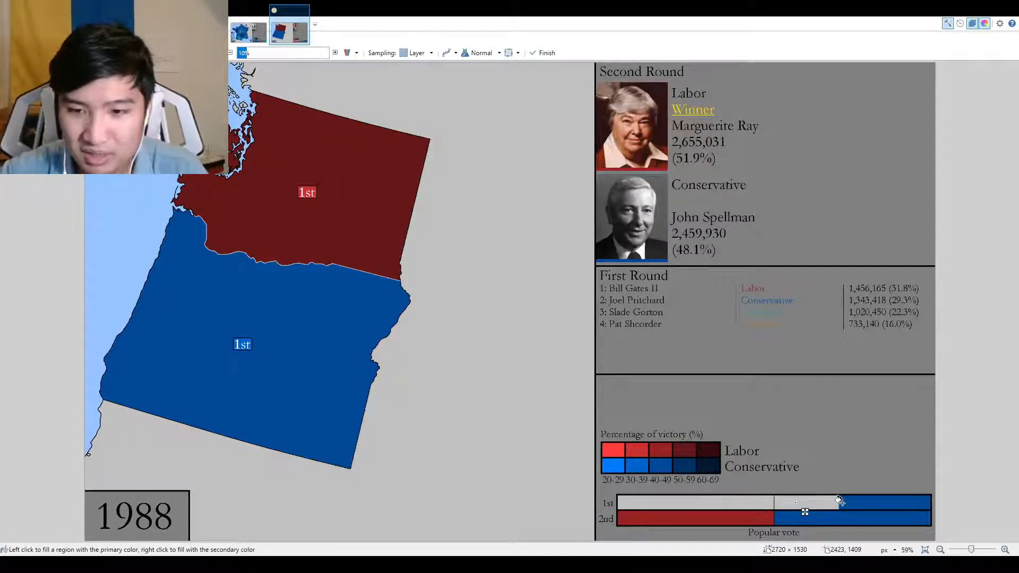
left_click(844, 500)
left_click(817, 516)
left_click(747, 515)
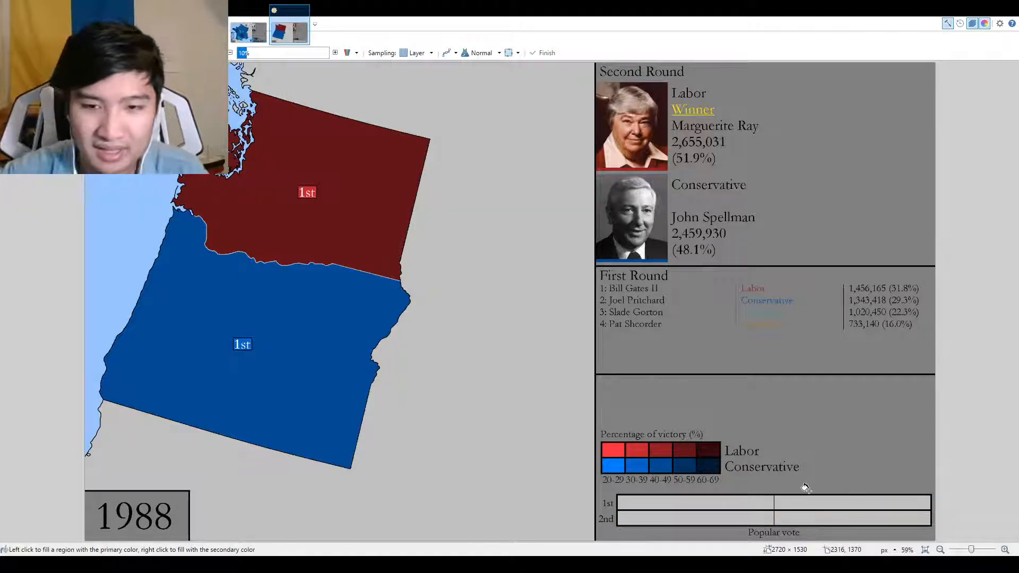
Cover the first three candidate names in the First Round list with a background-gray rectangle of about 225 × 104 px.
key("o")
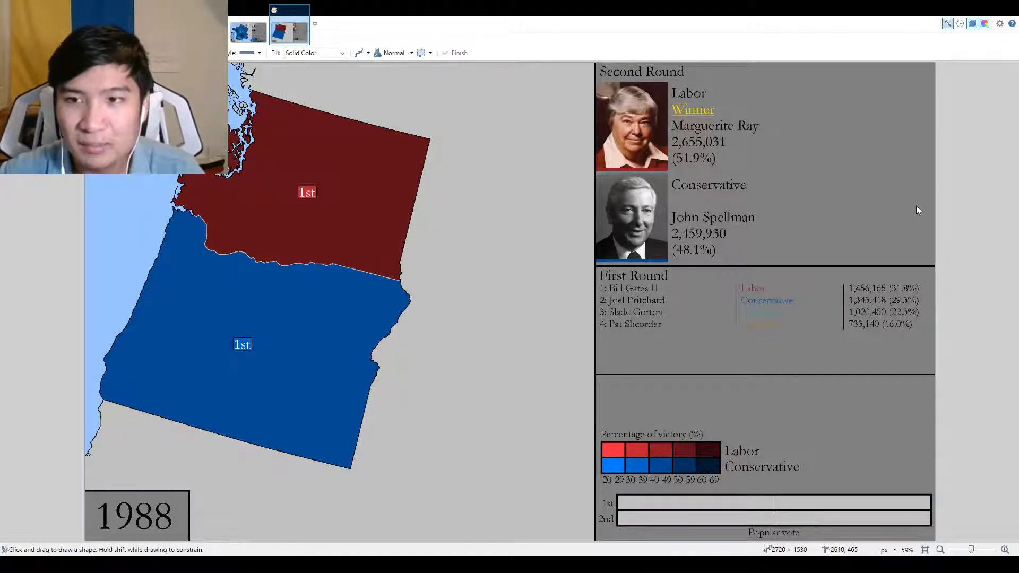
scroll(814, 276, "up", 3)
scroll(661, 292, "up", 3)
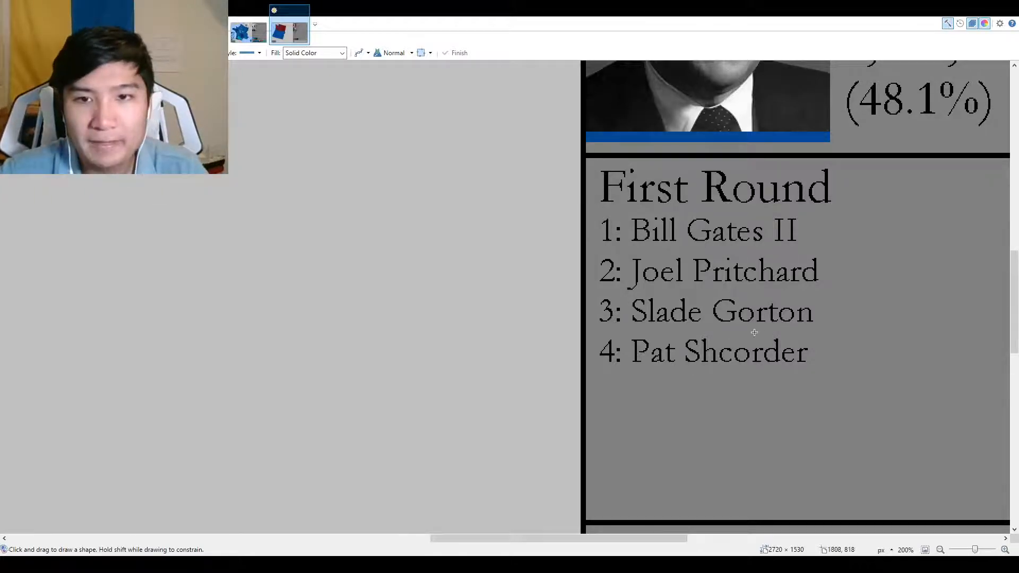
left_click_drag(755, 333, 420, 356)
scroll(300, 254, "up", 3)
mouse_move(263, 206)
left_mouse_down()
mouse_move(646, 344)
mouse_move(666, 392)
left_mouse_up()
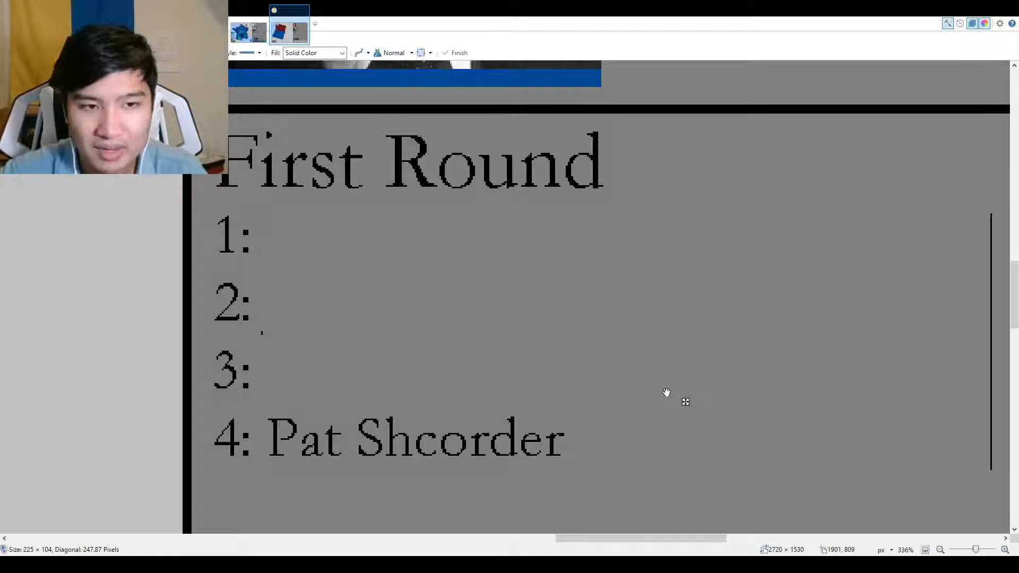
key("Return")
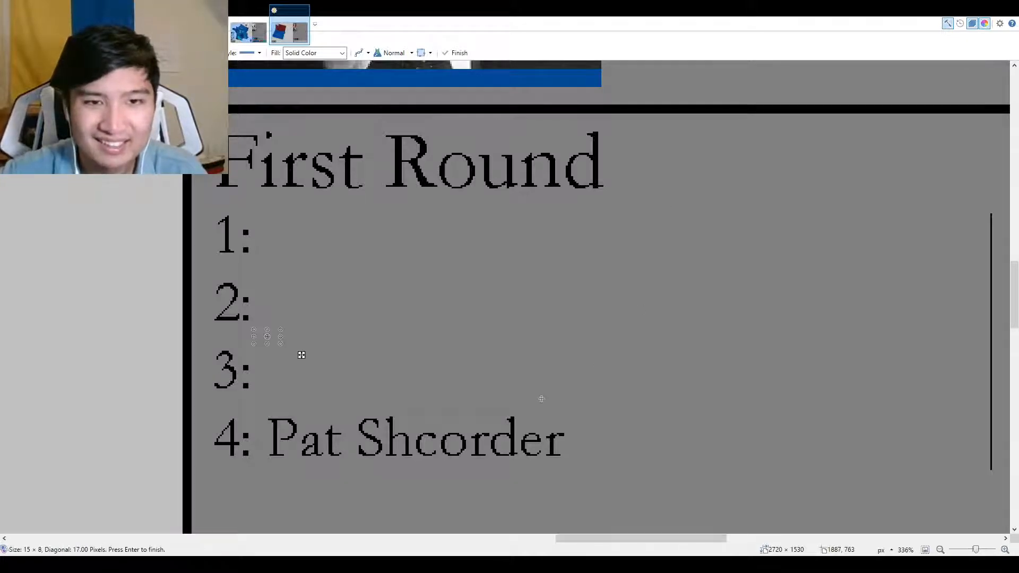
Cover all four vote counts and percentages in the First Round section with a background-gray rectangle of about 301 × 167 px.
scroll(531, 389, "down", 3)
left_click_drag(632, 408, 371, 365)
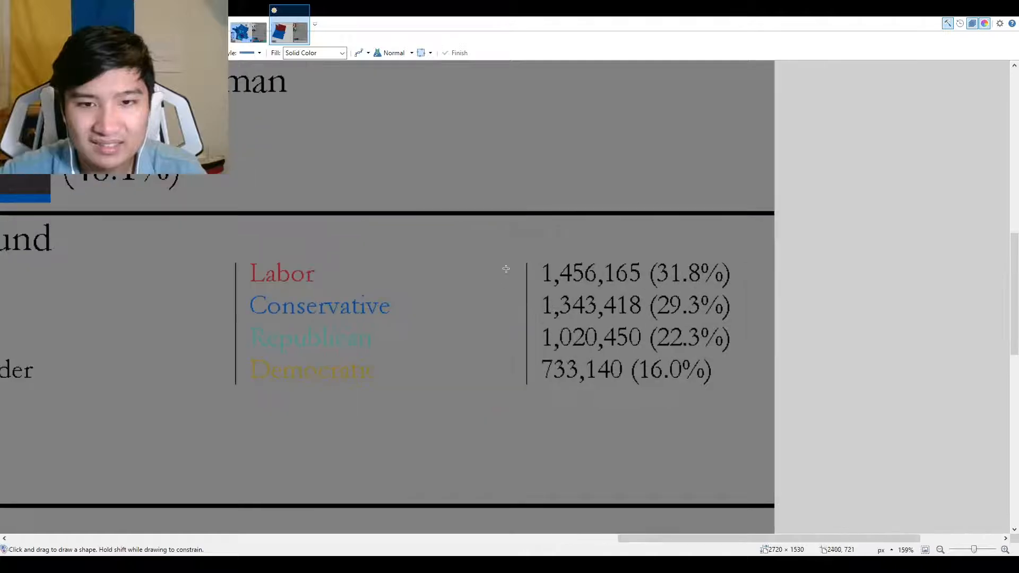
scroll(506, 269, "up", 2)
left_click_drag(548, 253, 949, 475)
scroll(879, 424, "down", 1)
scroll(731, 266, "down", 3)
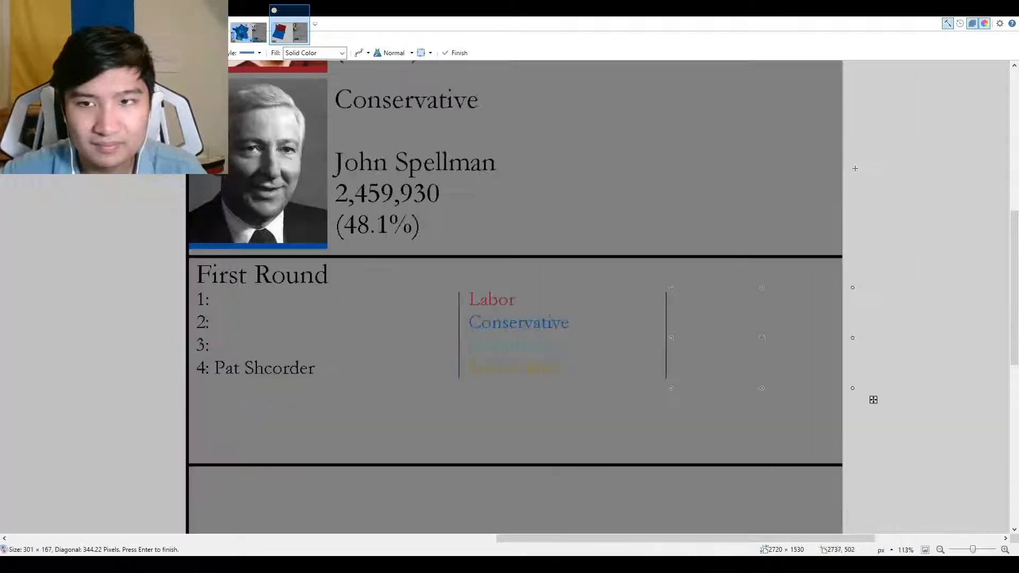
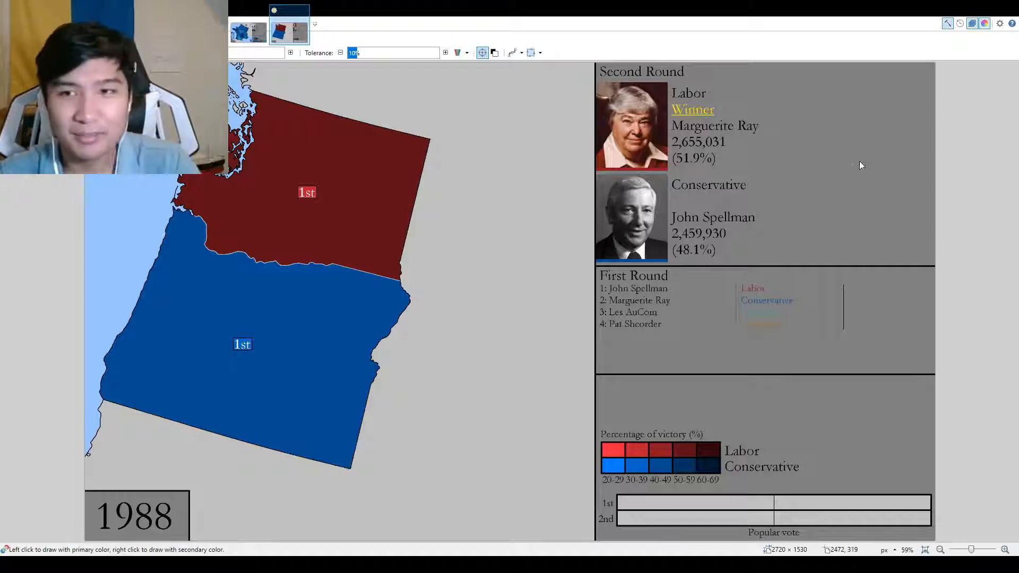
Cover the "Labor" and "Conservative" party labels in the First Round section with a background-gray rectangle of about 214 × 65 px.
key("o")
scroll(808, 302, "up", 7)
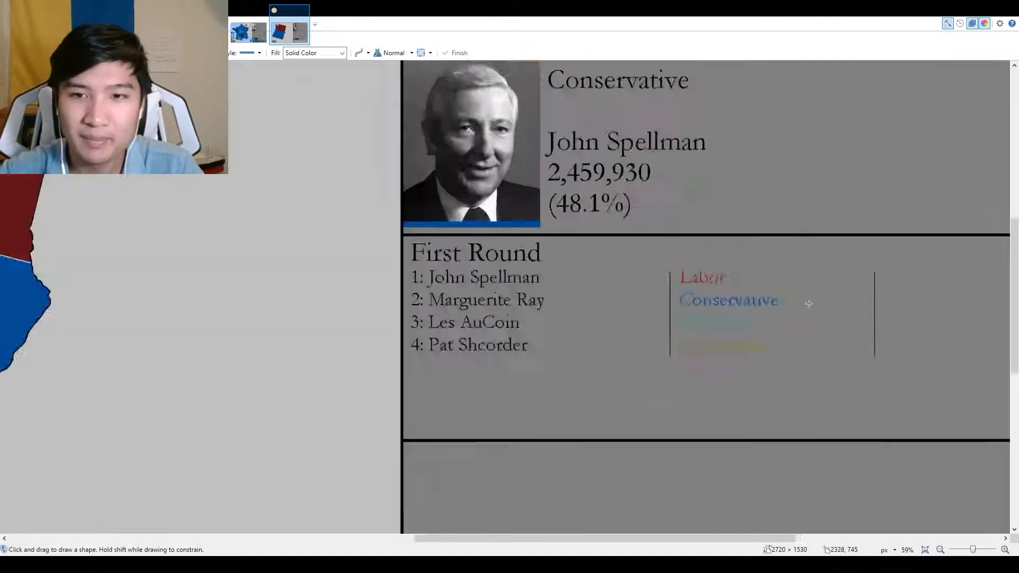
left_click_drag(554, 234, 809, 310)
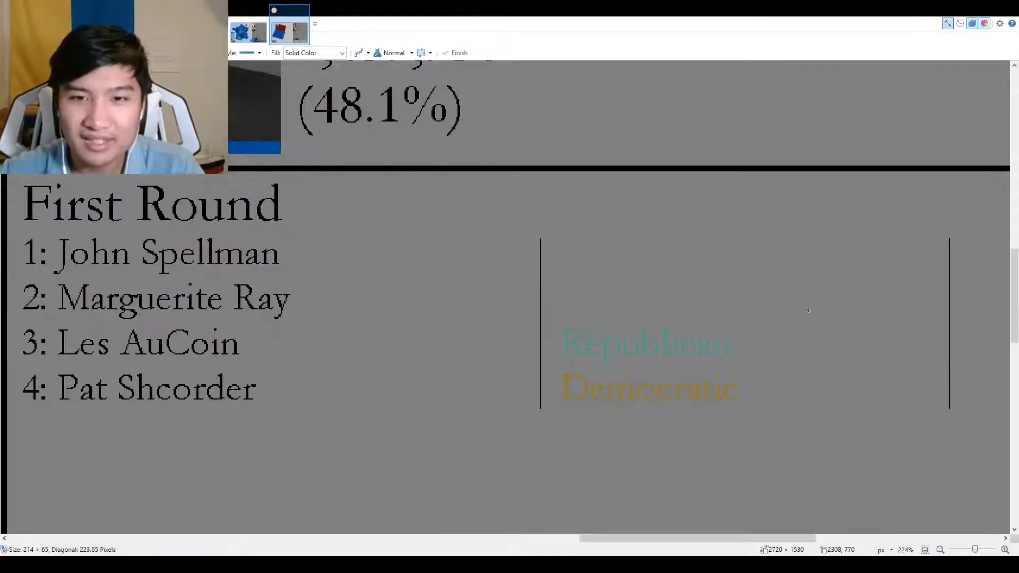
Add the party label "Conservative" on John Spellman's First Round row, aligned with the "Republican" label below.
key("t")
scroll(757, 269, "down", 7)
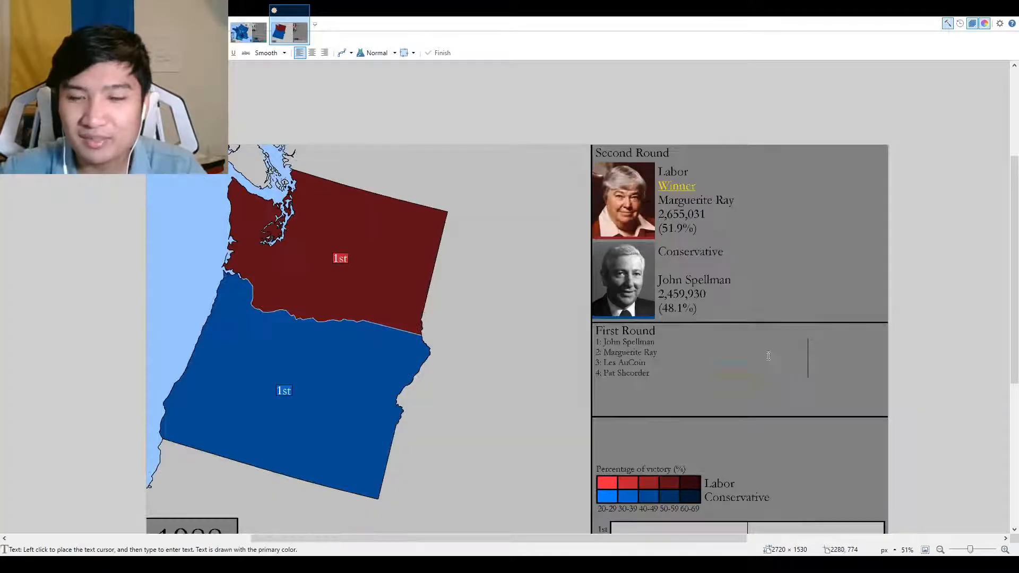
scroll(729, 340, "up", 7)
left_click(724, 345)
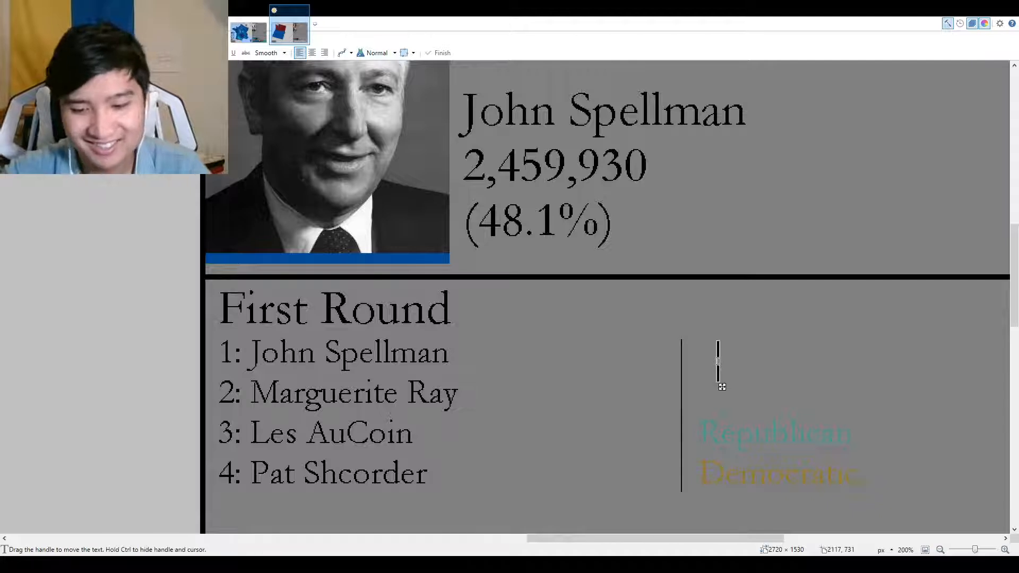
scroll(717, 361, "up", 4)
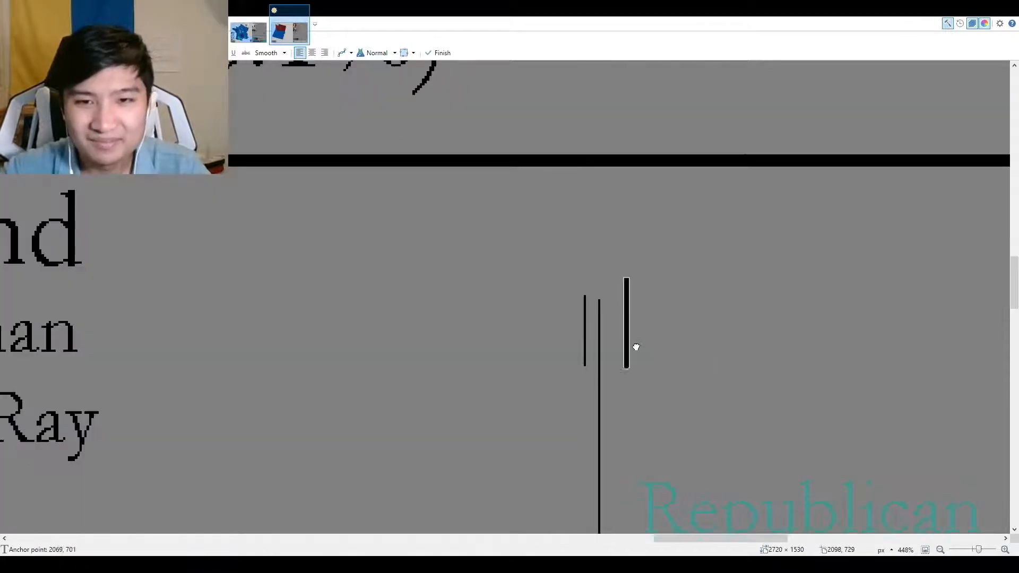
left_click_drag(636, 347, 649, 352)
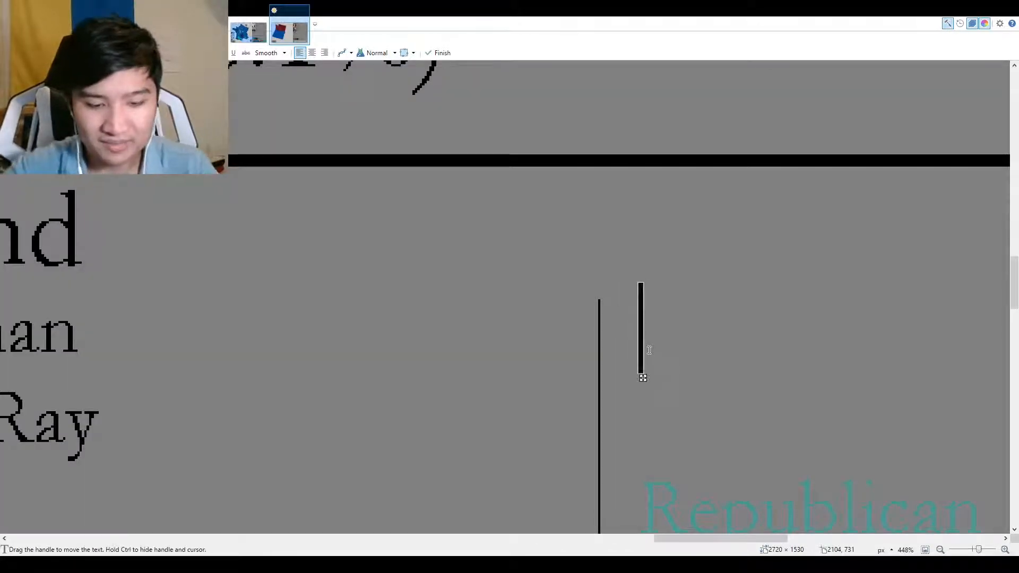
type("Conserv")
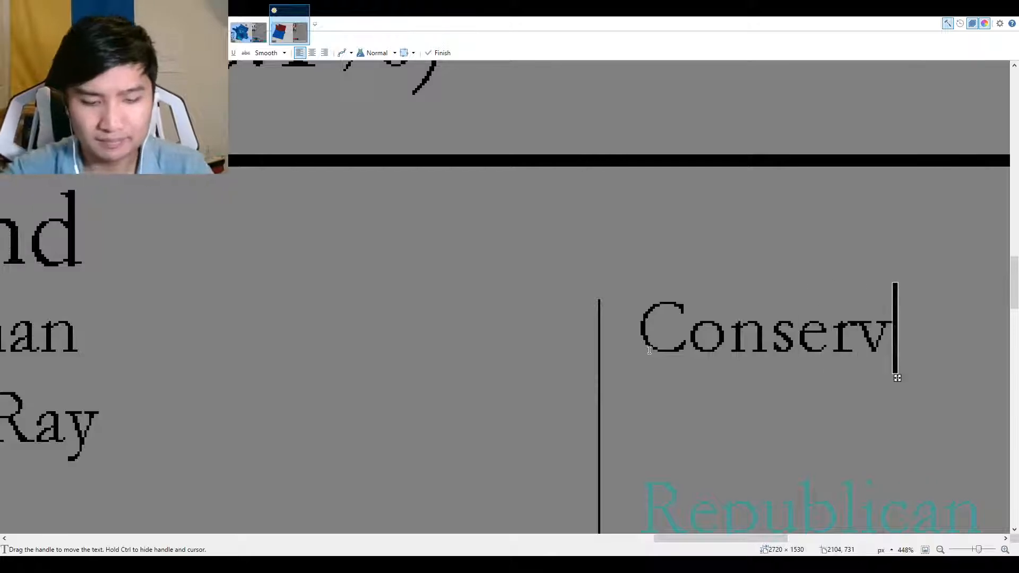
type("ative")
key("BackSpace")
key("BackSpace")
type("ive")
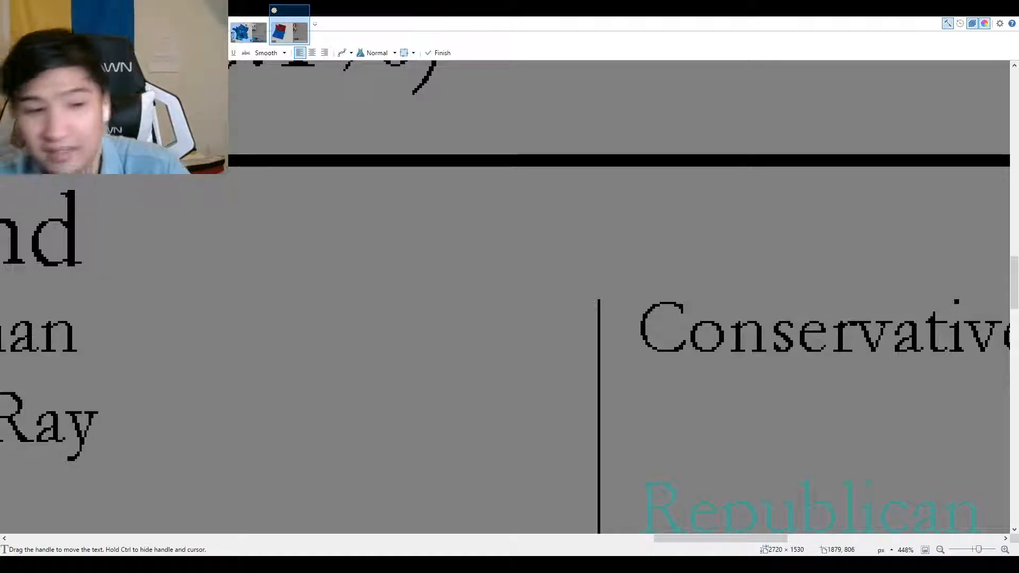
scroll(629, 328, "down", 3)
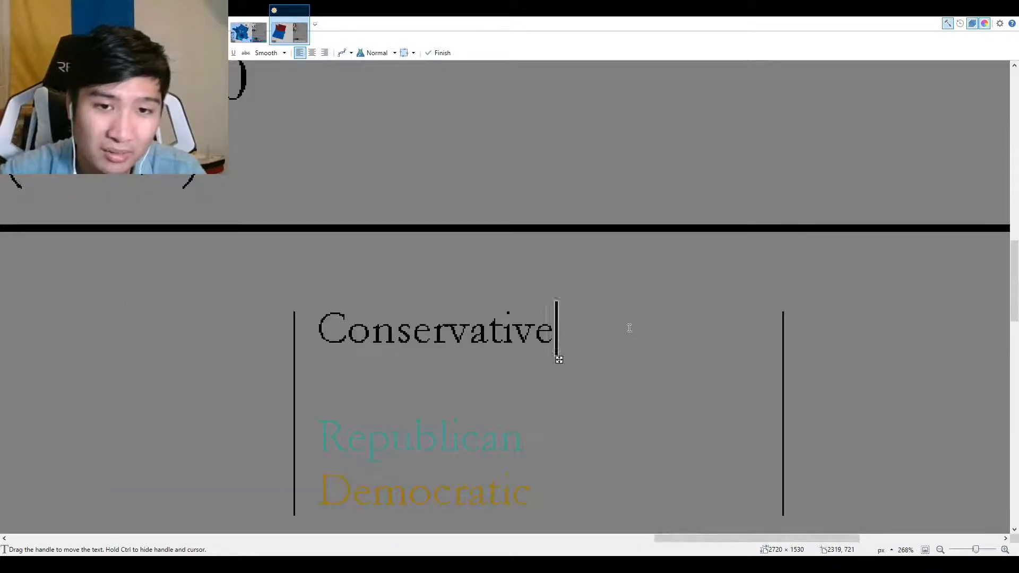
Add the party label "Labor" on the line directly below "Conservative" in the First Round section.
key("Return")
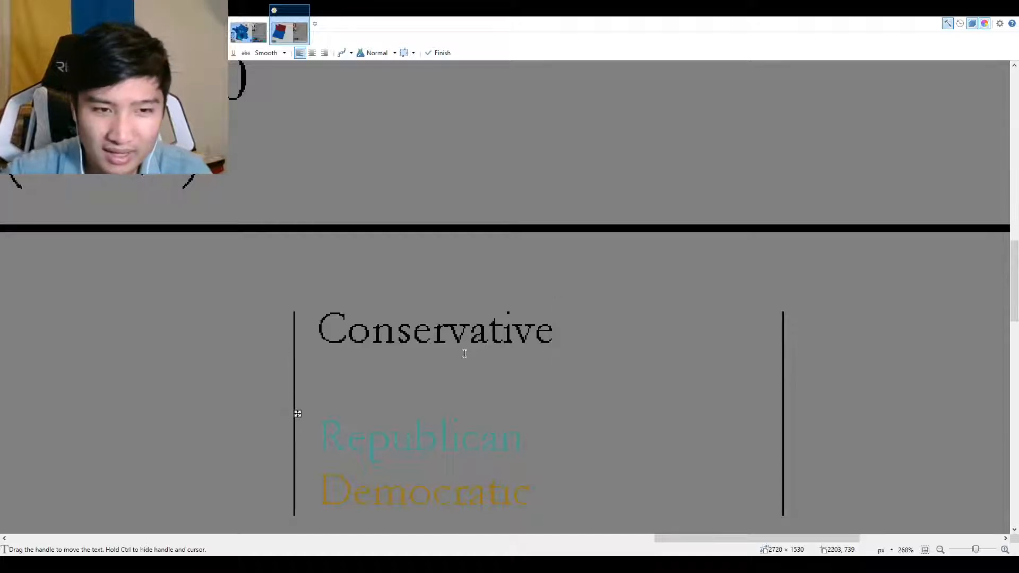
key("BackSpace")
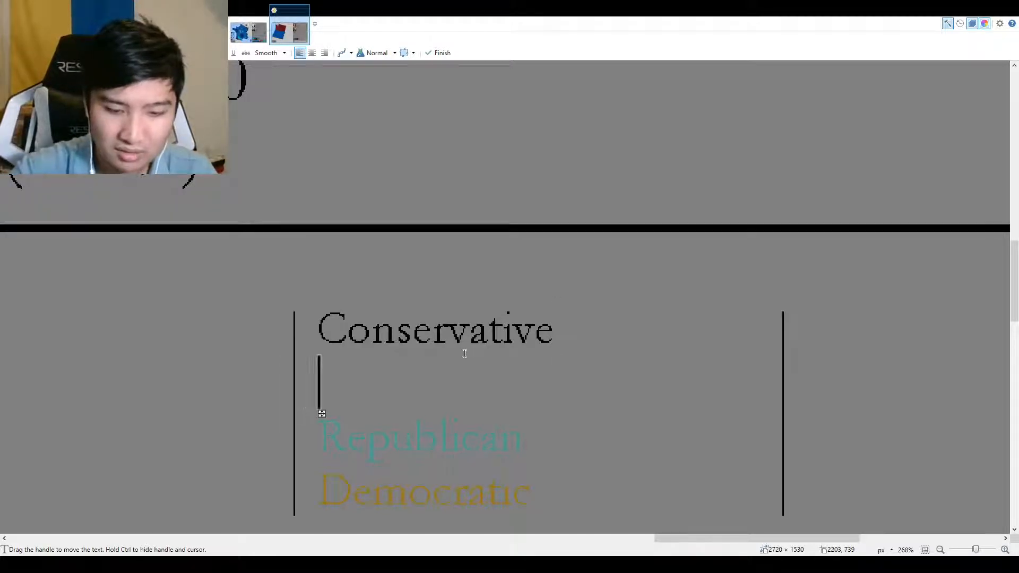
type("Labor")
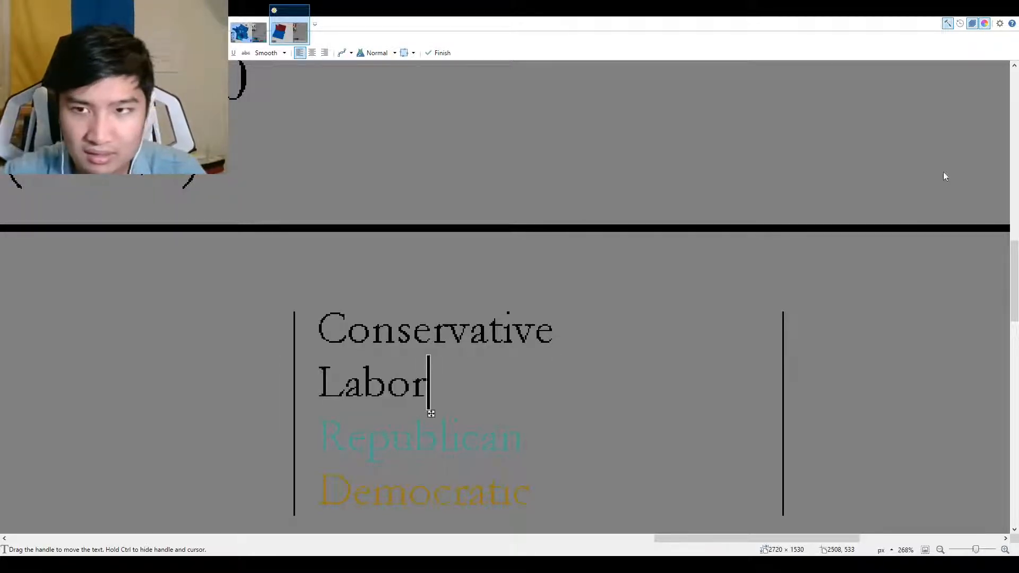
Recolor the "Labor" label in the First Round section with the red sampled from the bar under Marguerite Ray's portrait.
left_click(890, 168)
scroll(826, 277, "down", 4)
scroll(525, 320, "up", 5)
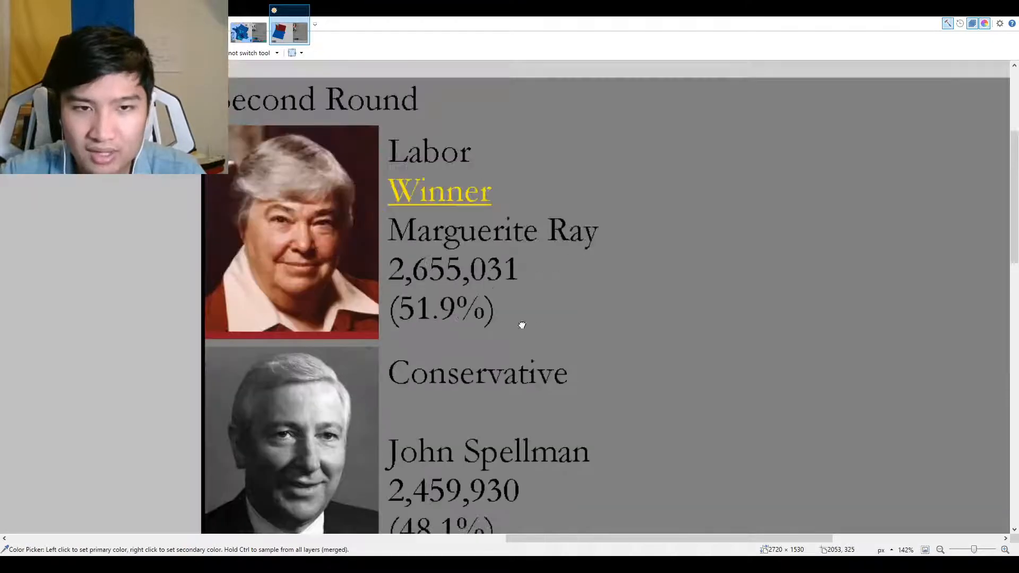
left_click_drag(523, 325, 691, 60)
left_click(616, 201)
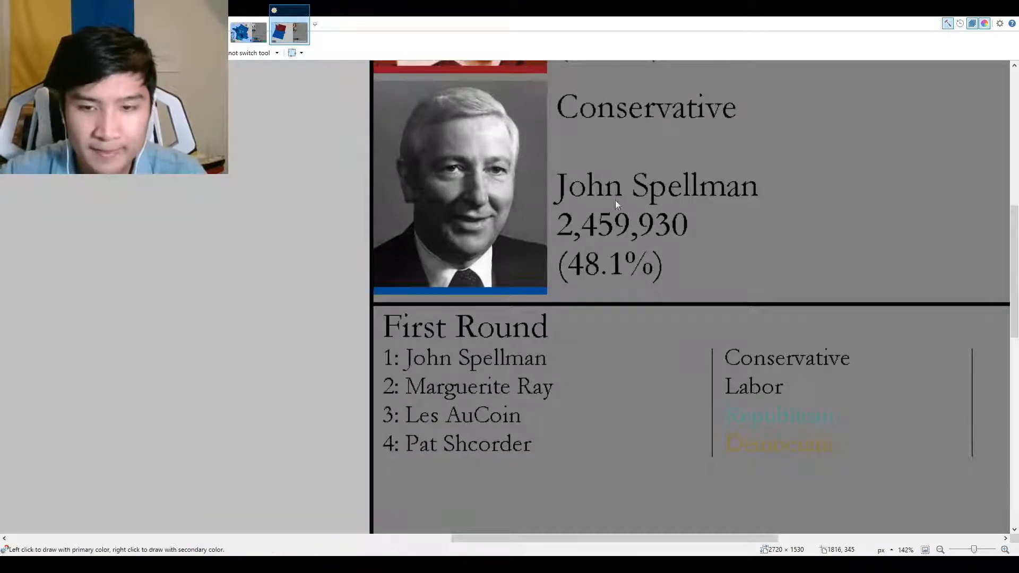
key("f")
scroll(790, 387, "up", 3)
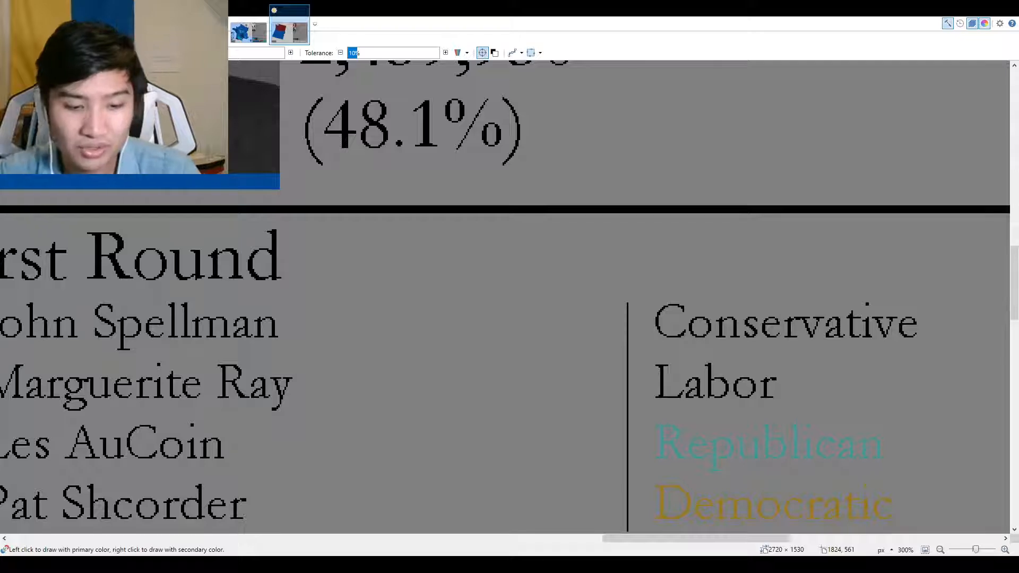
scroll(748, 370, "up", 4)
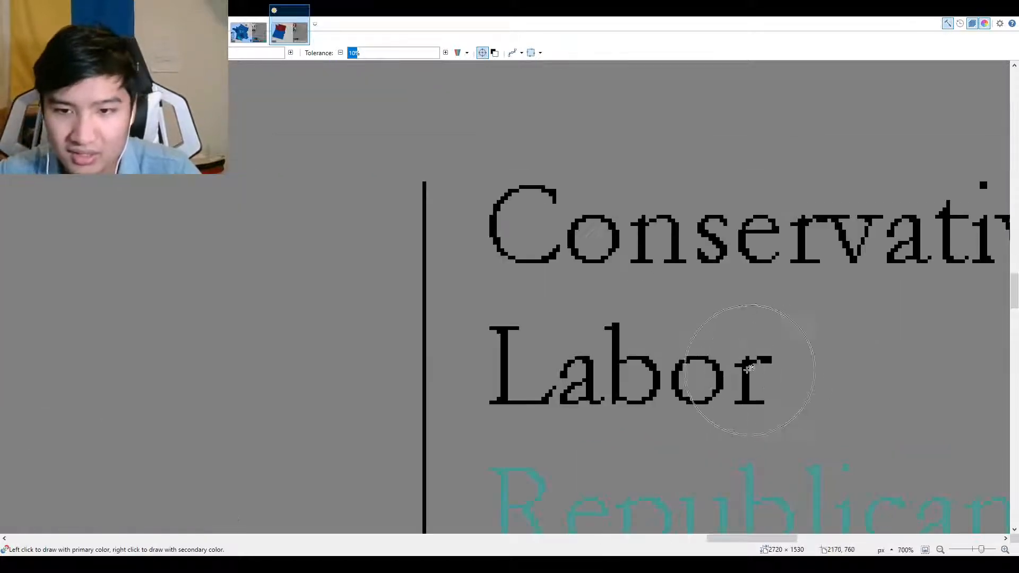
left_click_drag(740, 369, 542, 369)
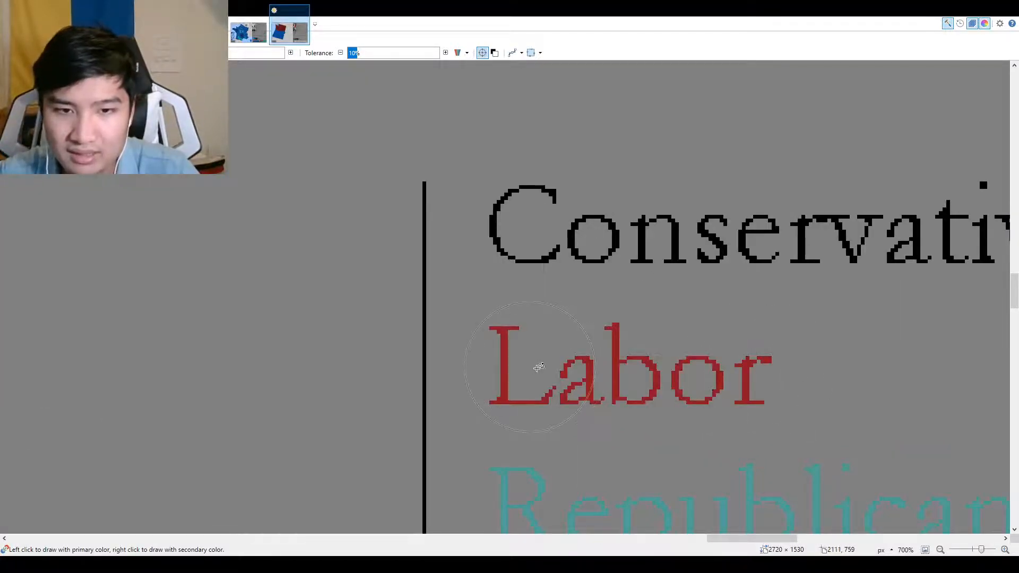
Recolor the "Conservative" label in the First Round section with the blue sampled from the bar under John Spellman's portrait.
scroll(539, 368, "down", 7)
key("k")
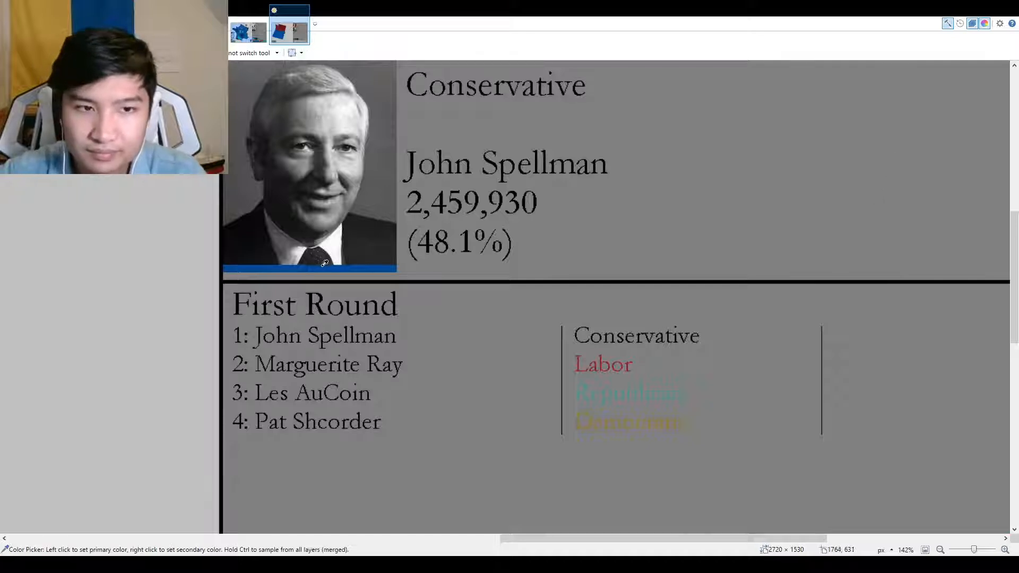
key("r")
scroll(589, 342, "up", 4)
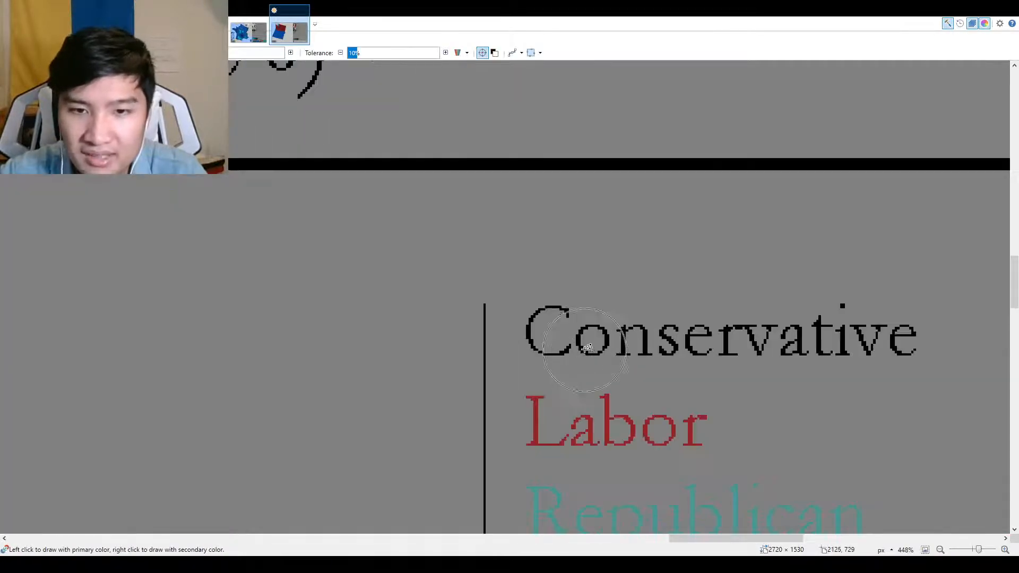
left_click_drag(534, 335, 900, 338)
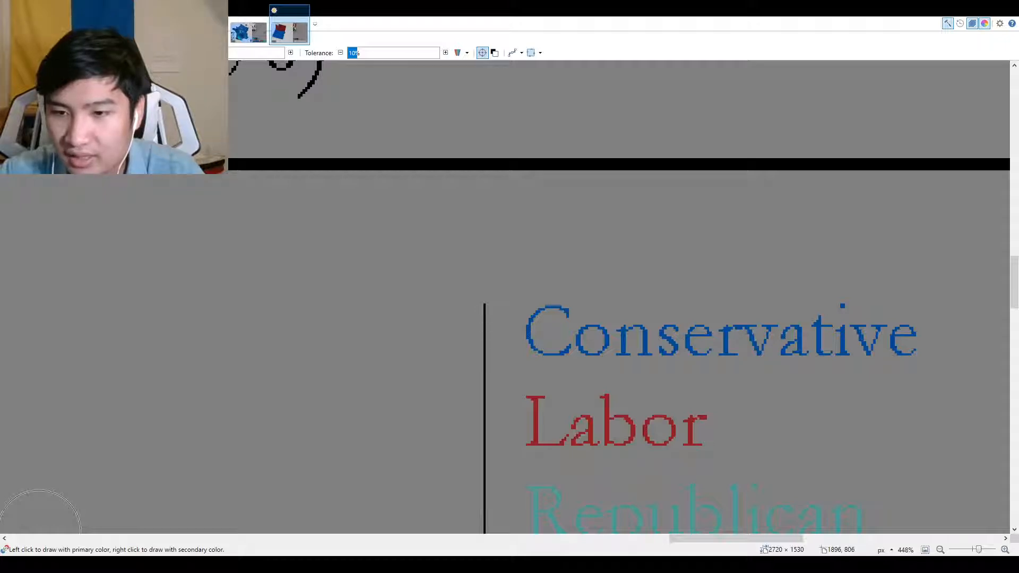
left_click(925, 549)
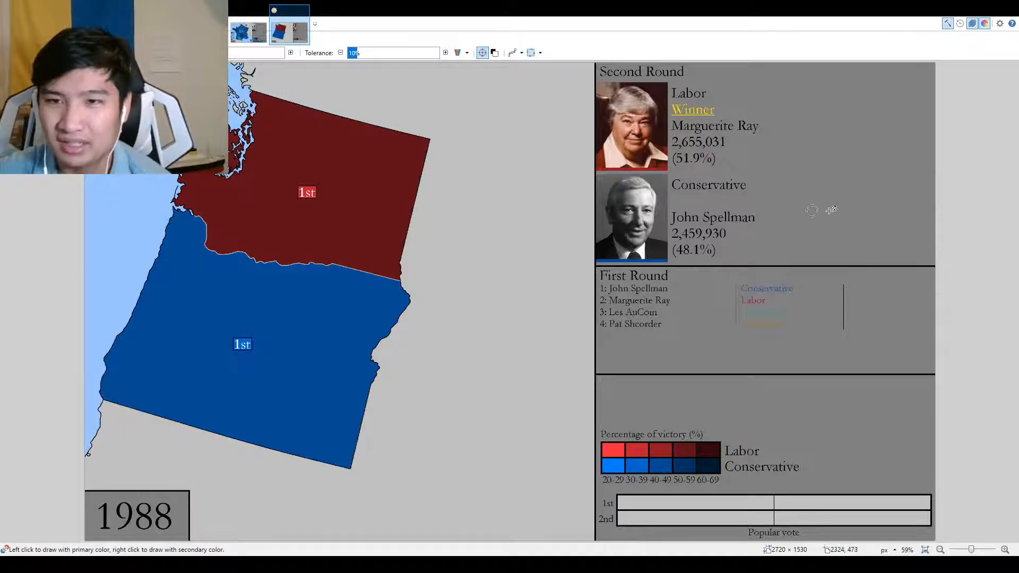
key("o")
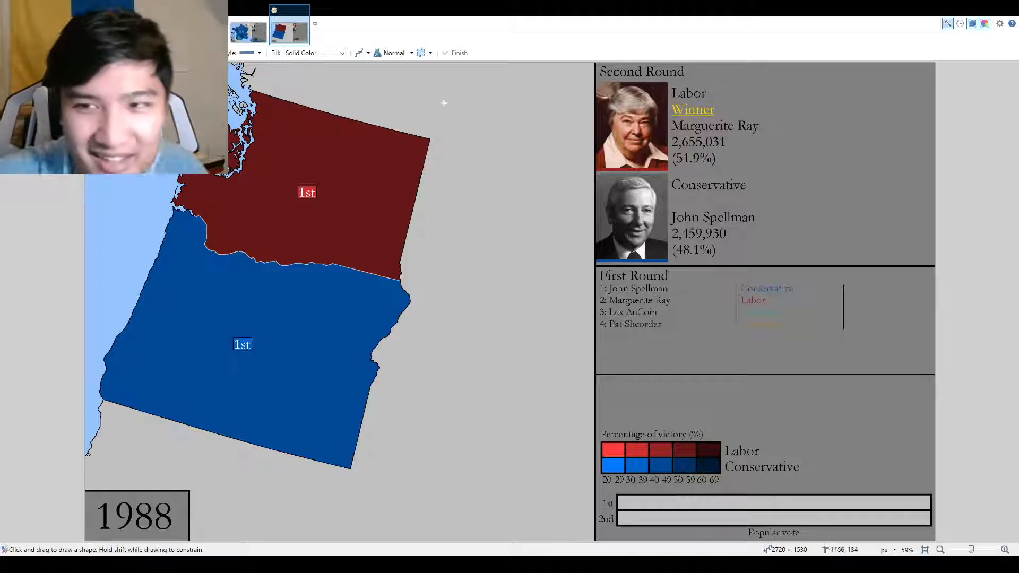
key("f")
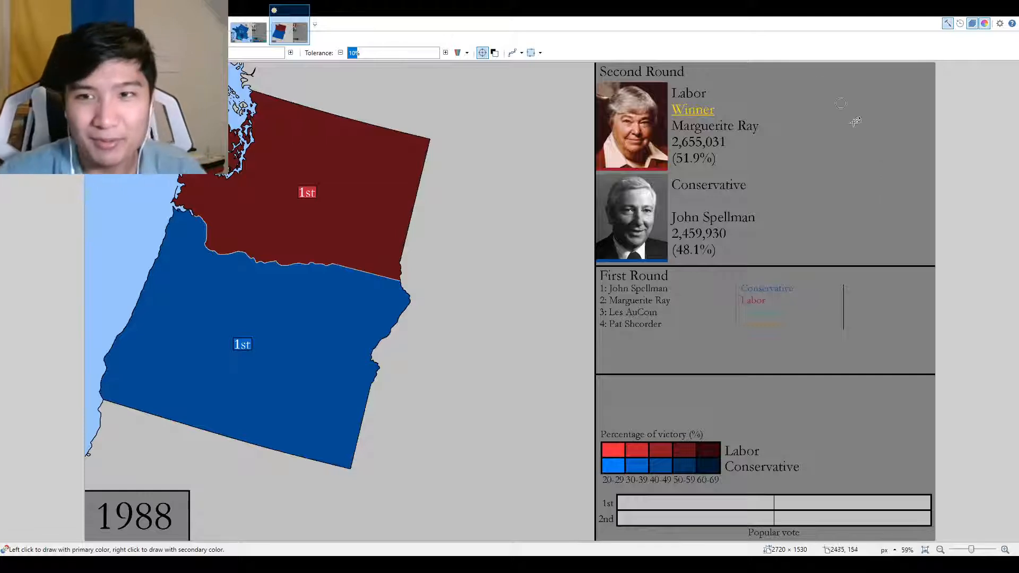
key("k")
scroll(873, 361, "up", 3)
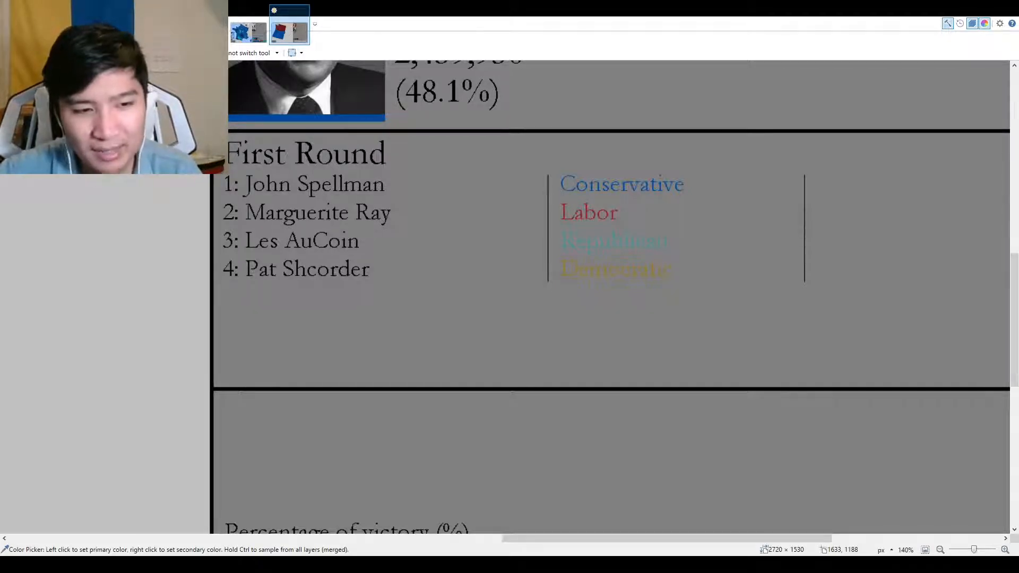
left_click(925, 550)
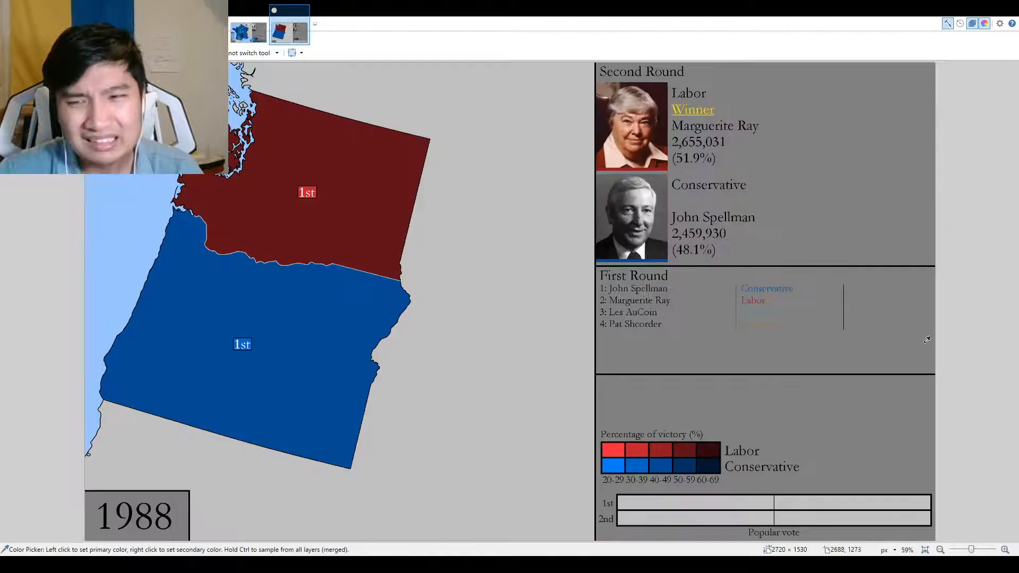
left_click(878, 182)
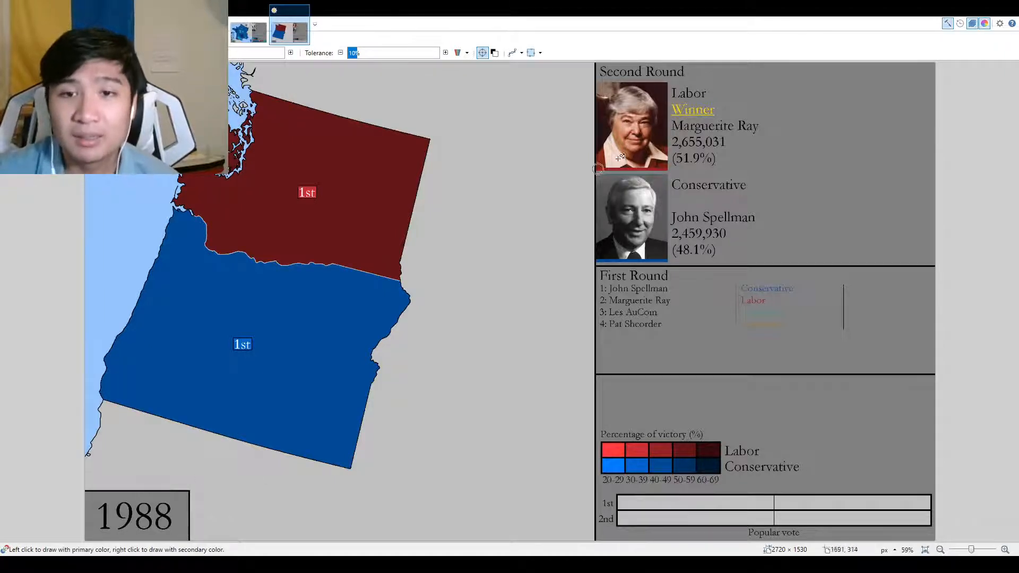
key("o")
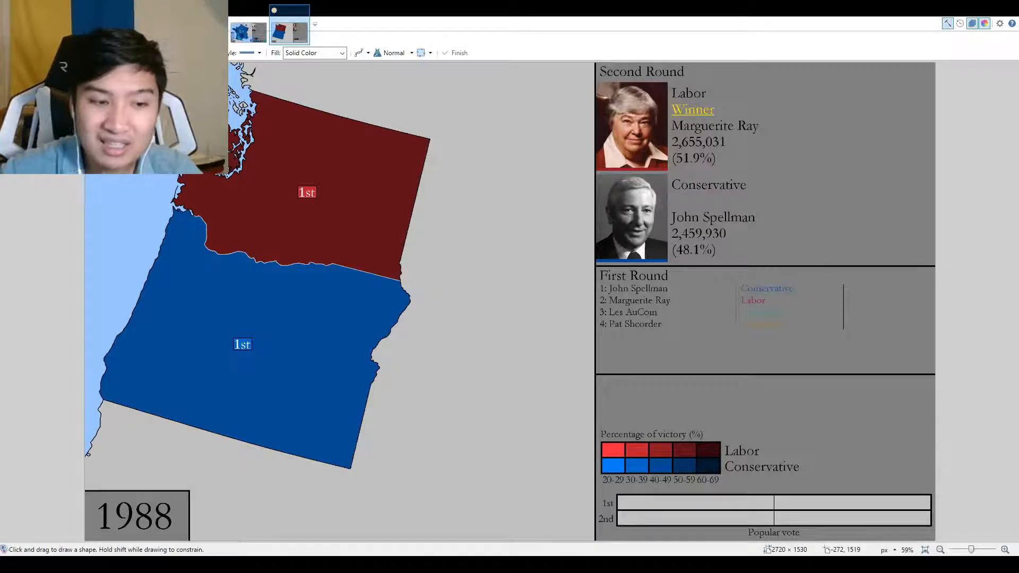
Add the vote count 1,731,437 in black text on the First Round's Conservative row, just past the second vertical divider.
key("t")
left_click(850, 284)
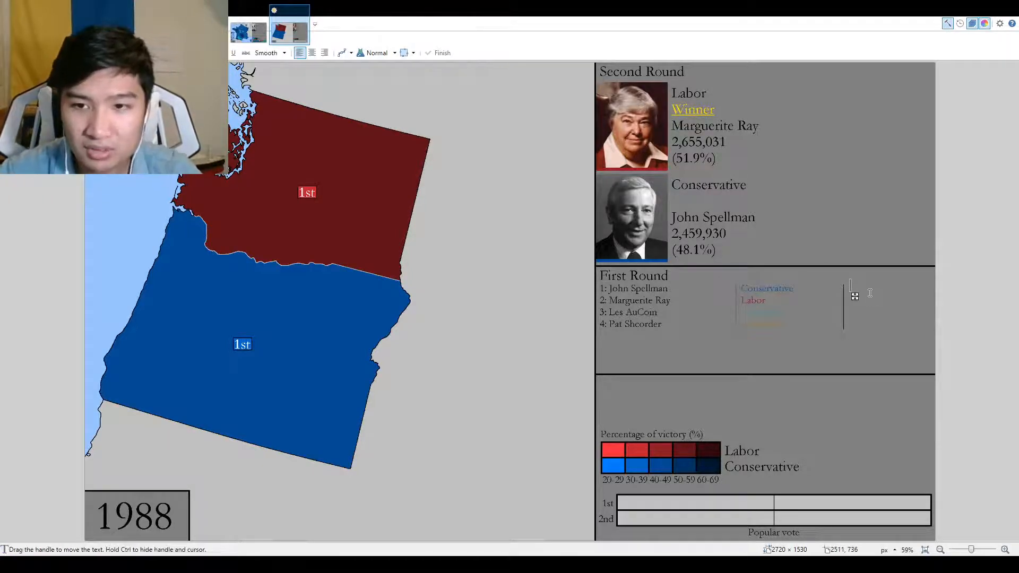
scroll(868, 292, "up", 7)
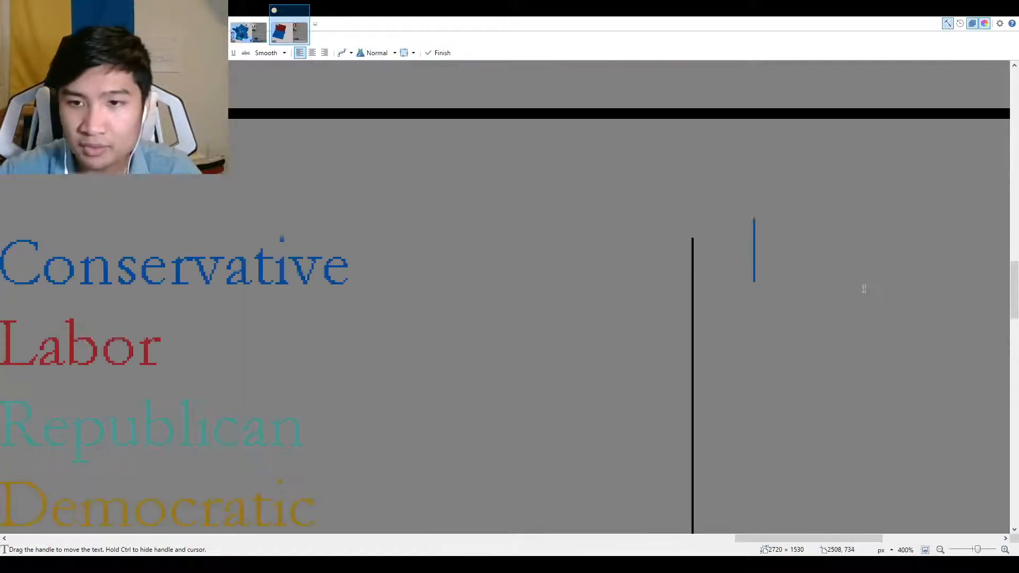
left_click_drag(814, 314, 798, 307)
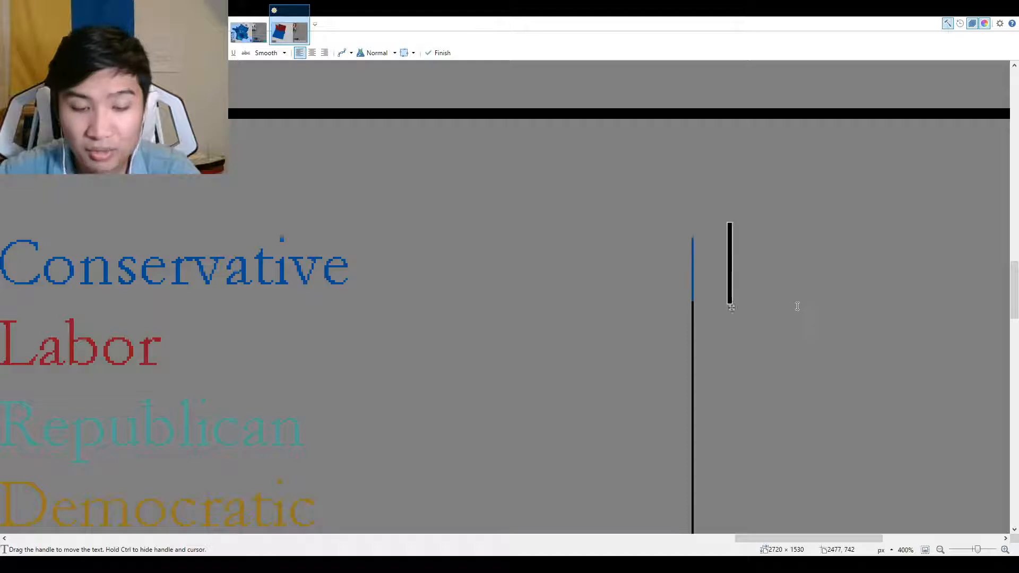
type("173143732")
left_click(761, 279)
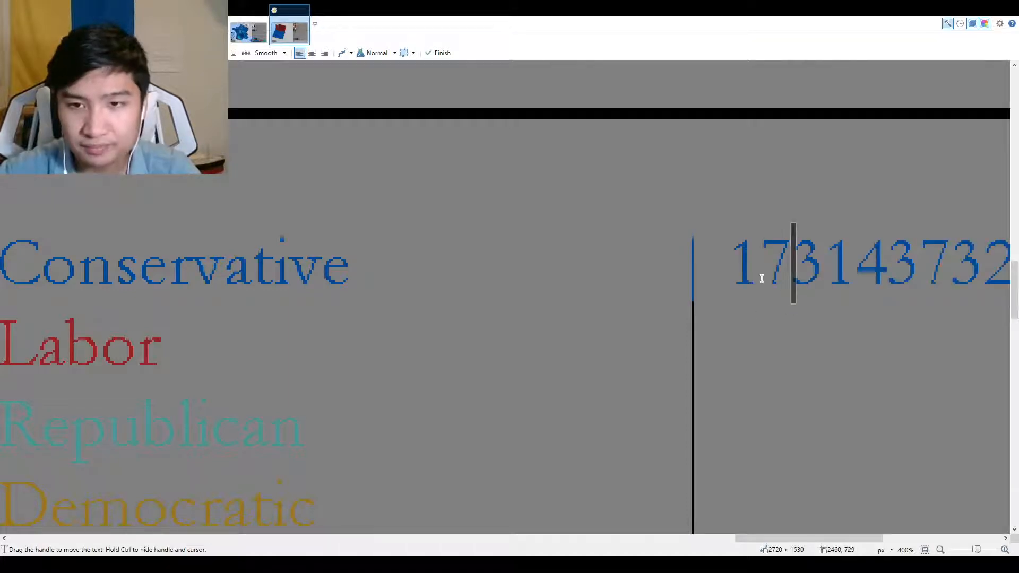
type(",")
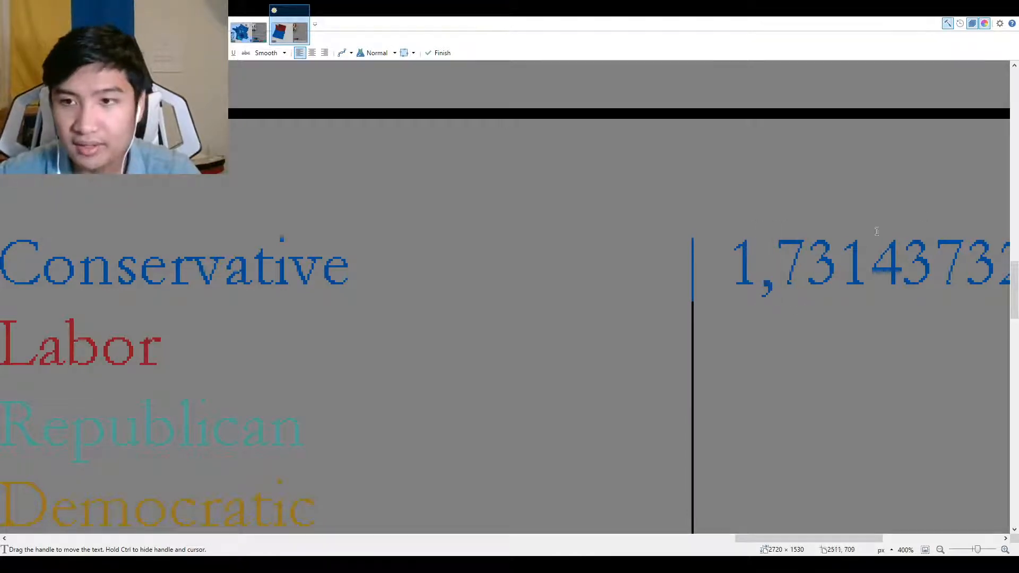
left_click(907, 199)
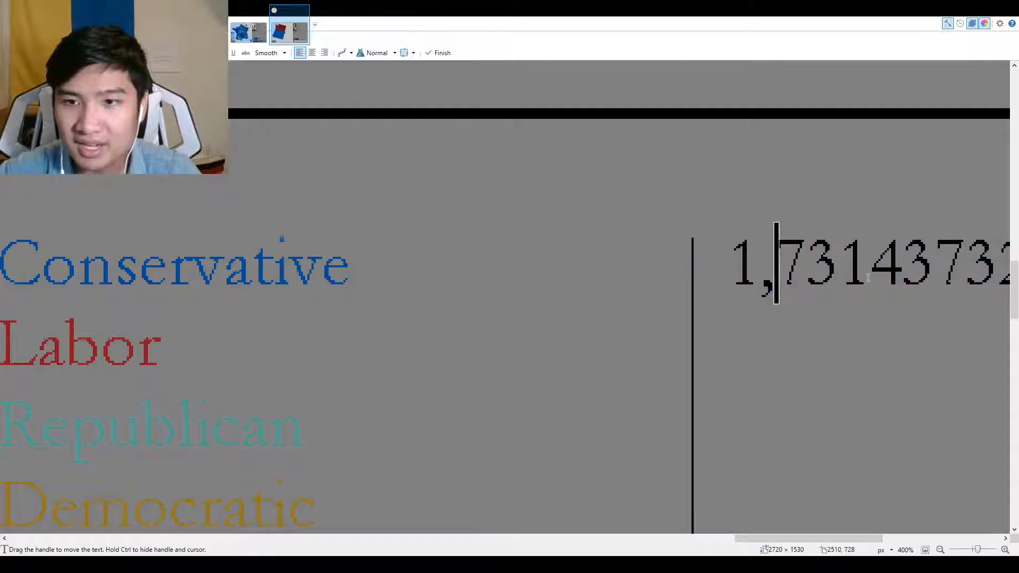
left_click(879, 277)
type(",")
Format the Conservative row's percentage as (32.7%), separated from its vote count by a space.
left_click_drag(959, 332, 507, 341)
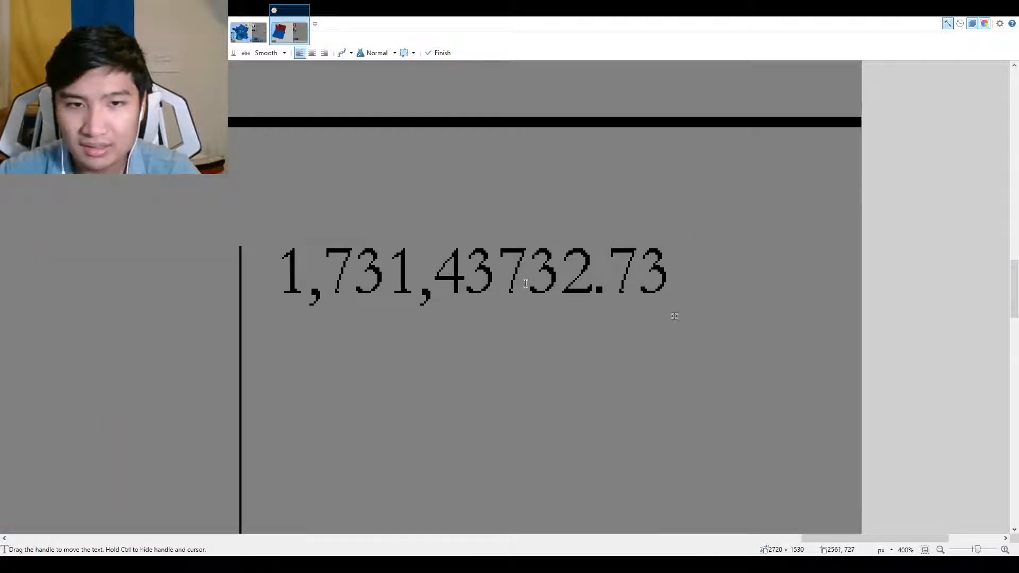
left_click(529, 289)
type("(")
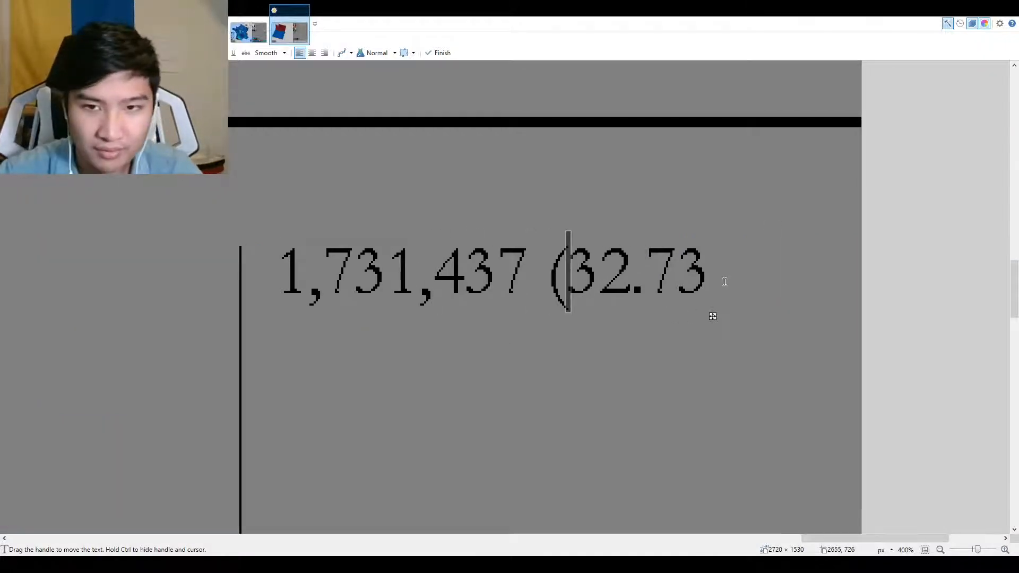
left_click(725, 282)
key("BackSpace")
type("%)")
Add the Labor result "1,715,139 (32.4%)" on the next line of the First Round vote column.
key("Return")
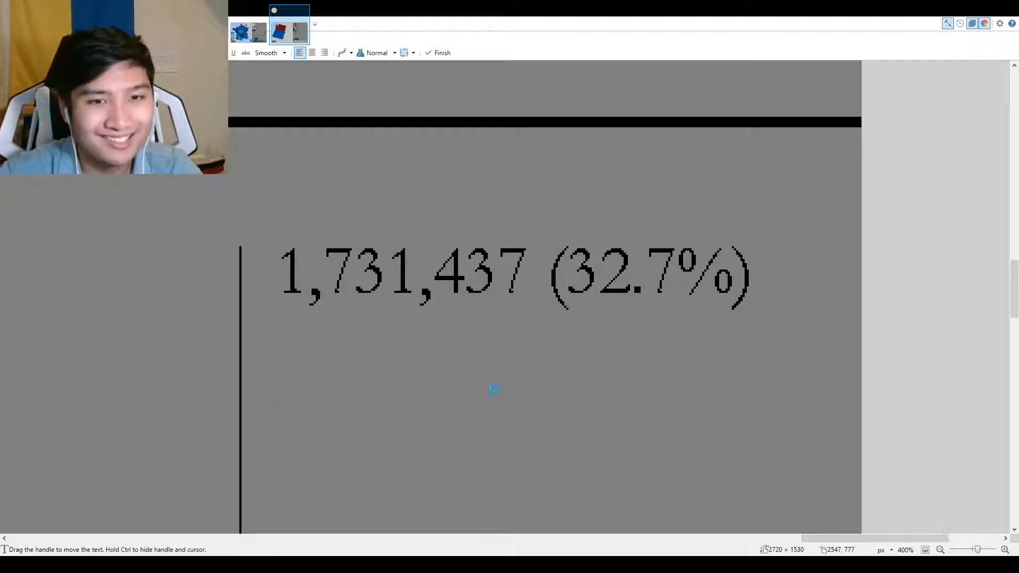
type("171513932.42")
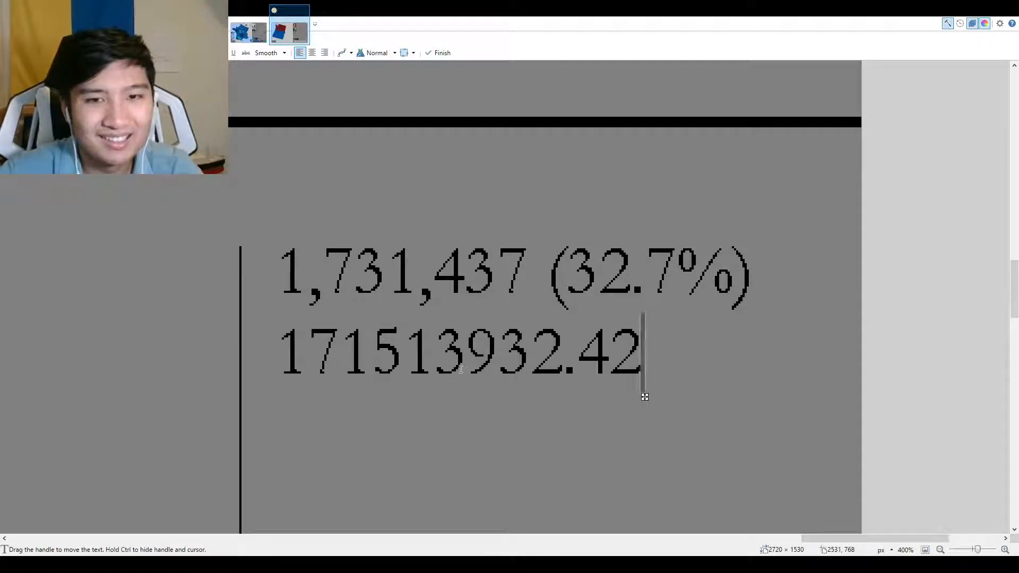
left_click(476, 370)
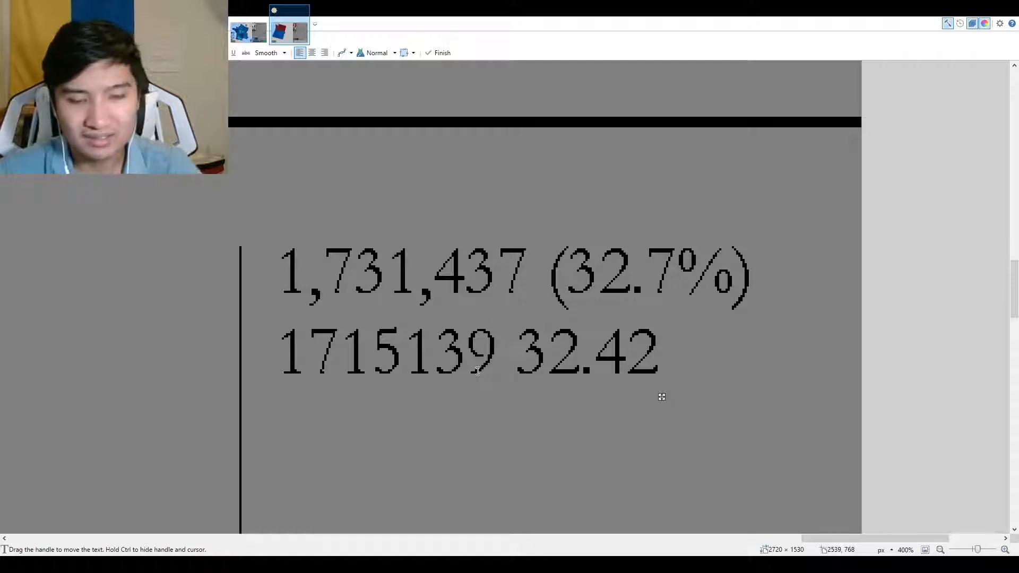
type("(")
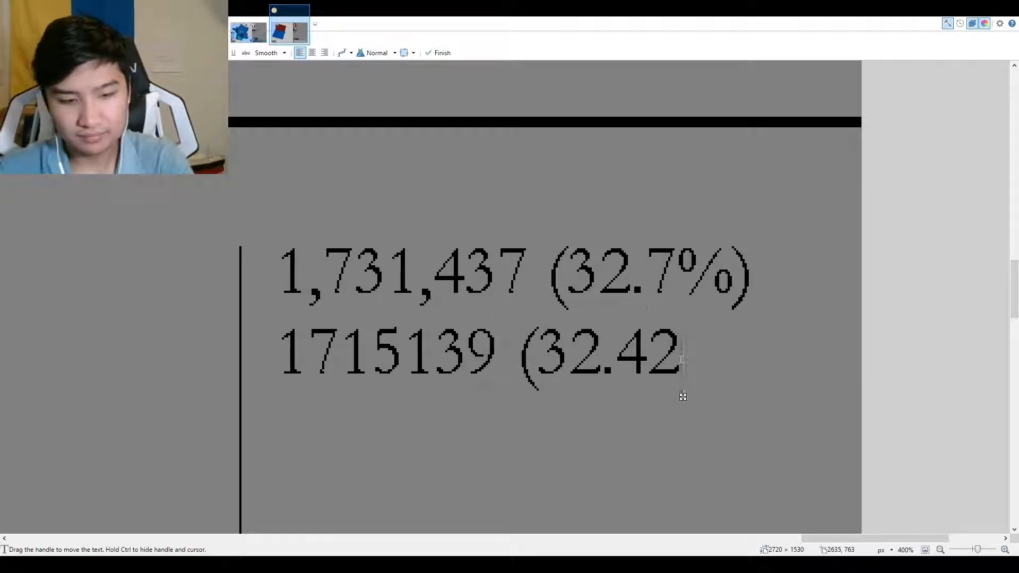
key("BackSpace")
type("%)")
left_click(292, 363)
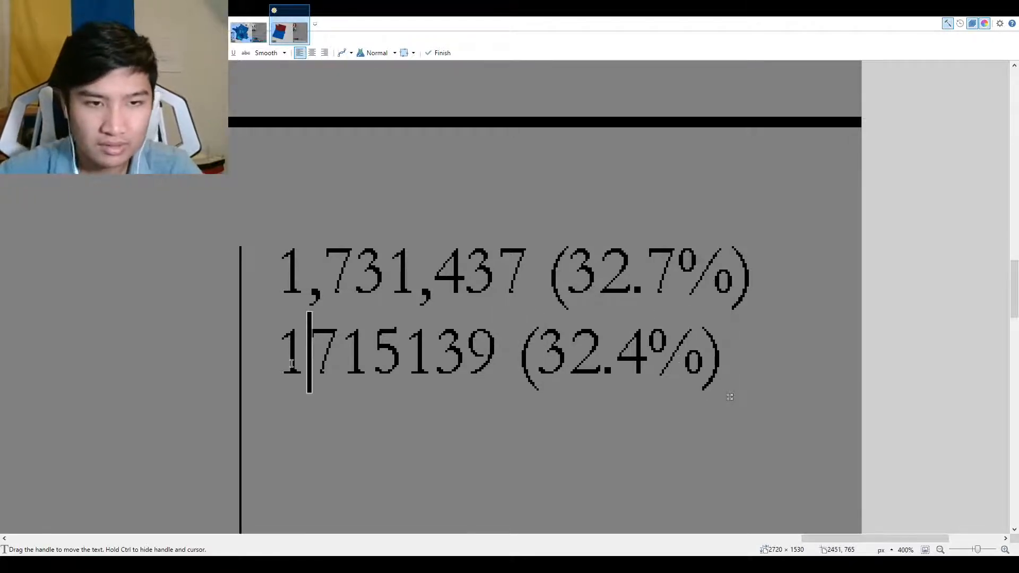
type(",")
left_click(405, 367)
type(",")
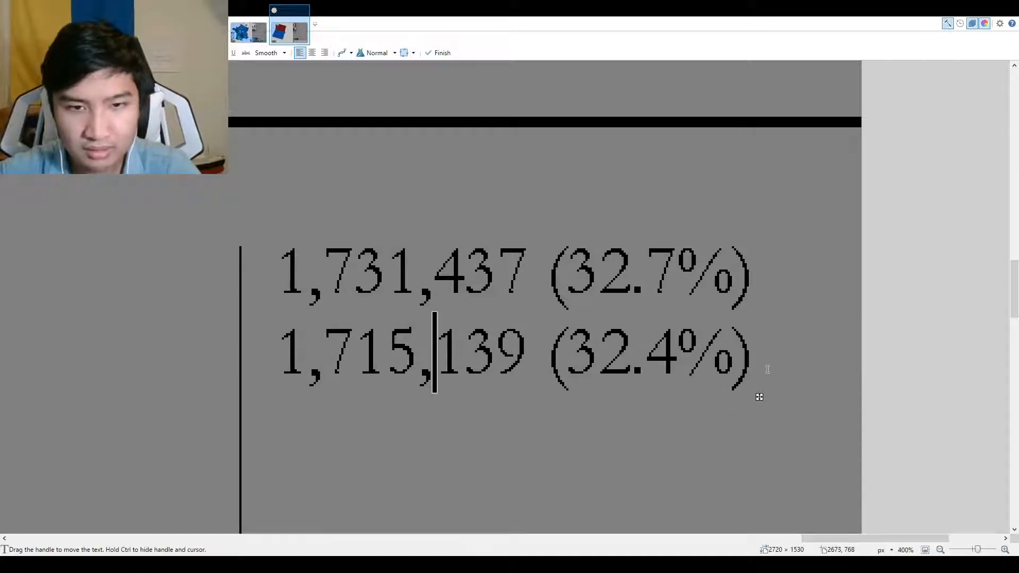
Add the Republican result "968,021 (18.3%)" on the third line of the First Round vote column.
left_click(767, 370)
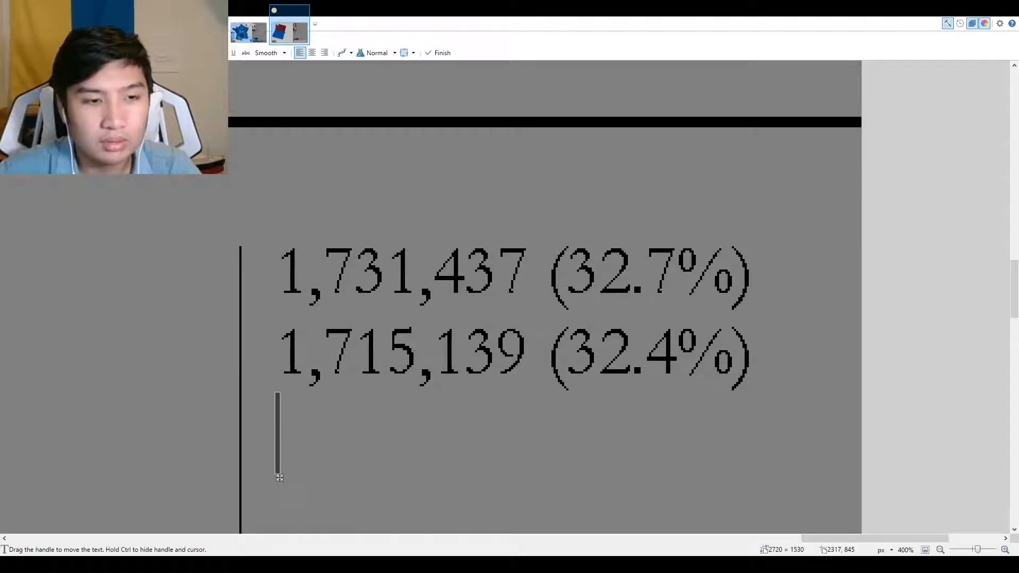
type("96802118.3")
left_click(465, 445)
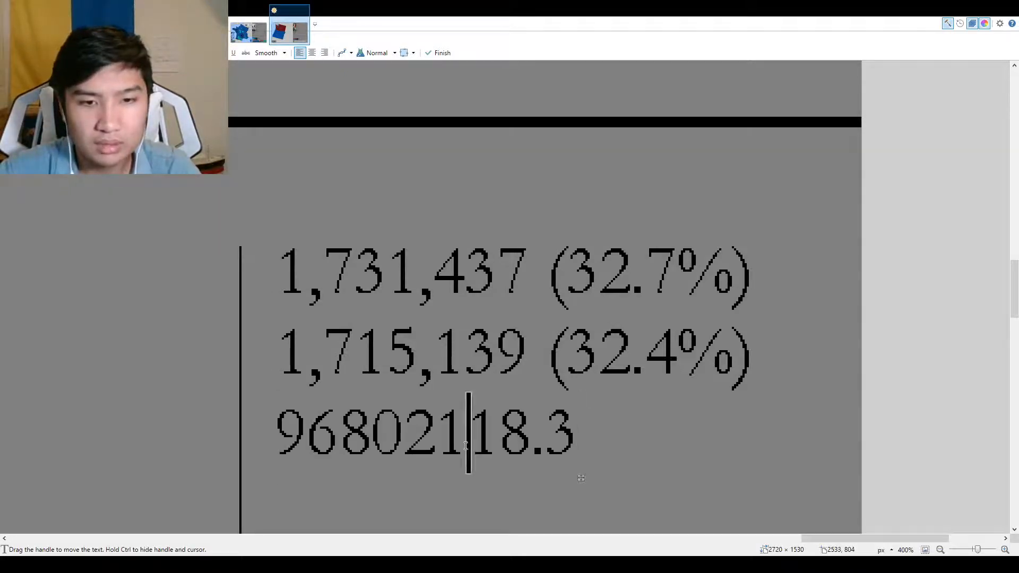
type("(")
left_click(618, 436)
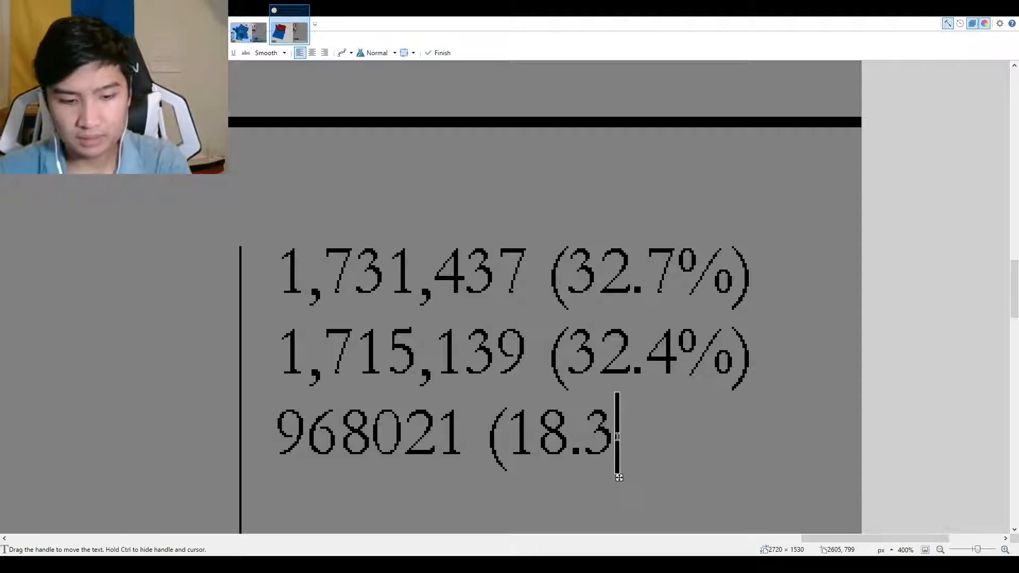
type("%)")
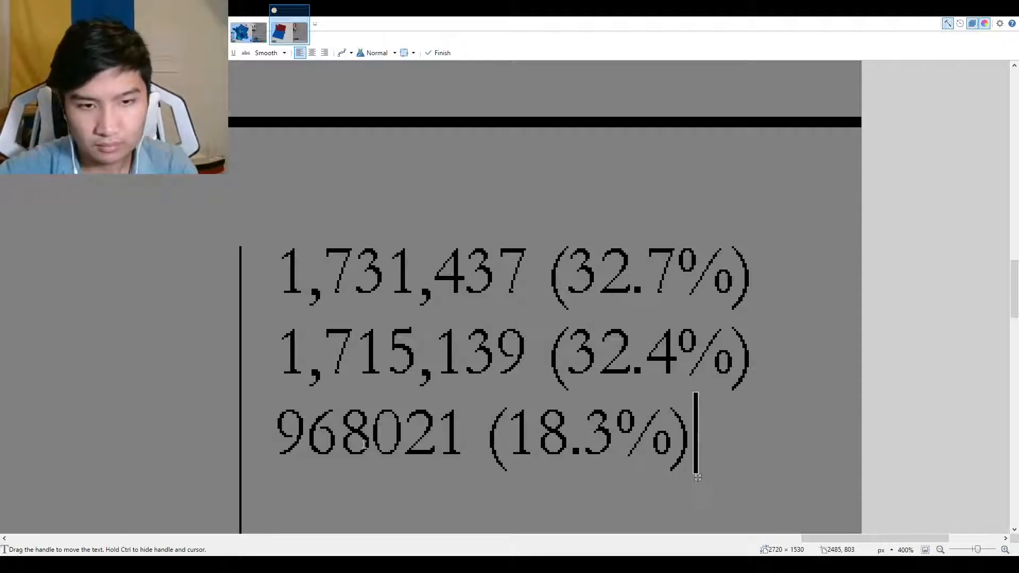
left_click(364, 445)
type(",")
left_click(714, 441)
scroll(630, 312, "down", 3)
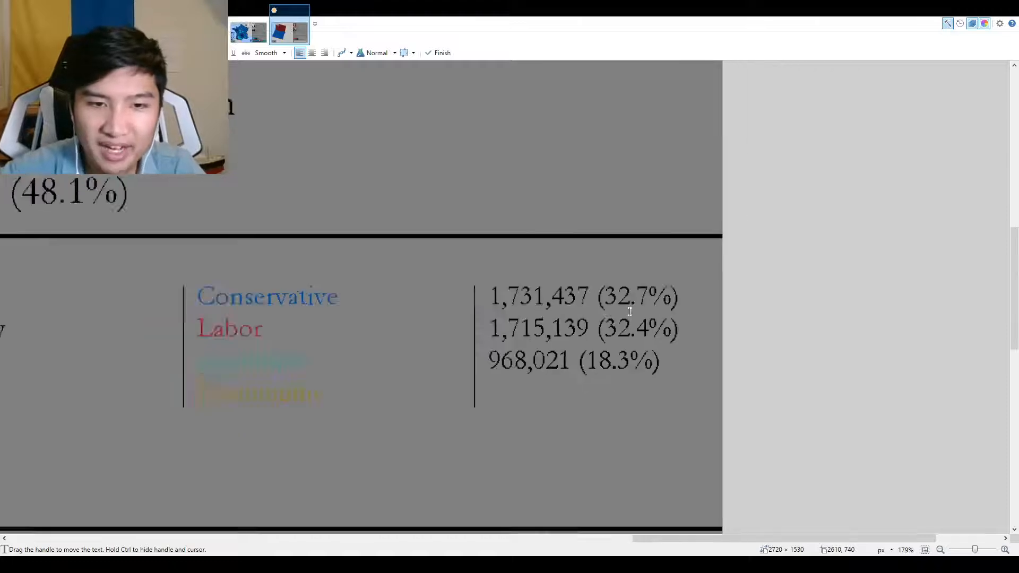
scroll(630, 312, "down", 3)
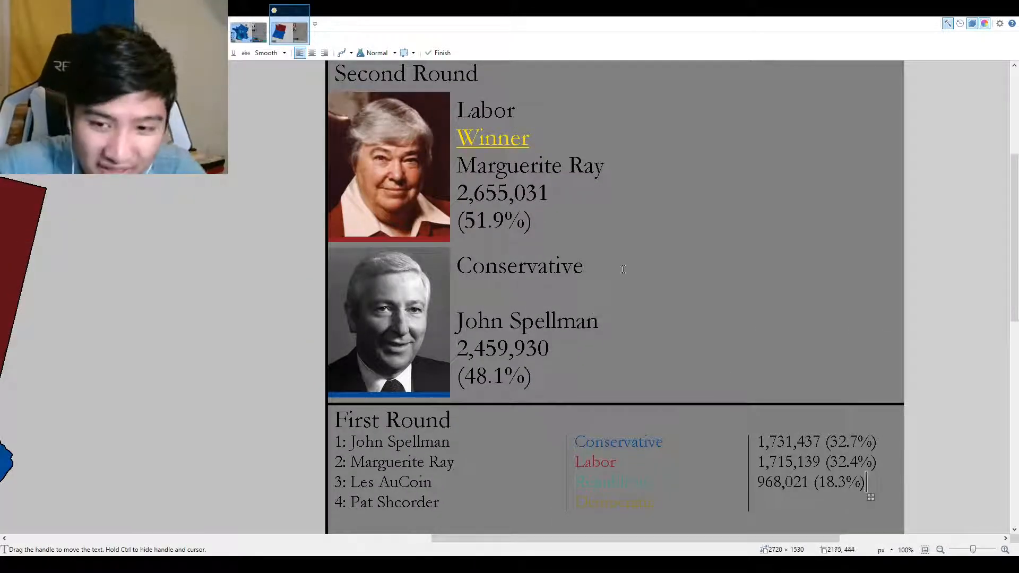
Add the Democratic result "851,258 (16.1%)" on the fourth line of the First Round vote column.
left_click_drag(657, 213, 434, 145)
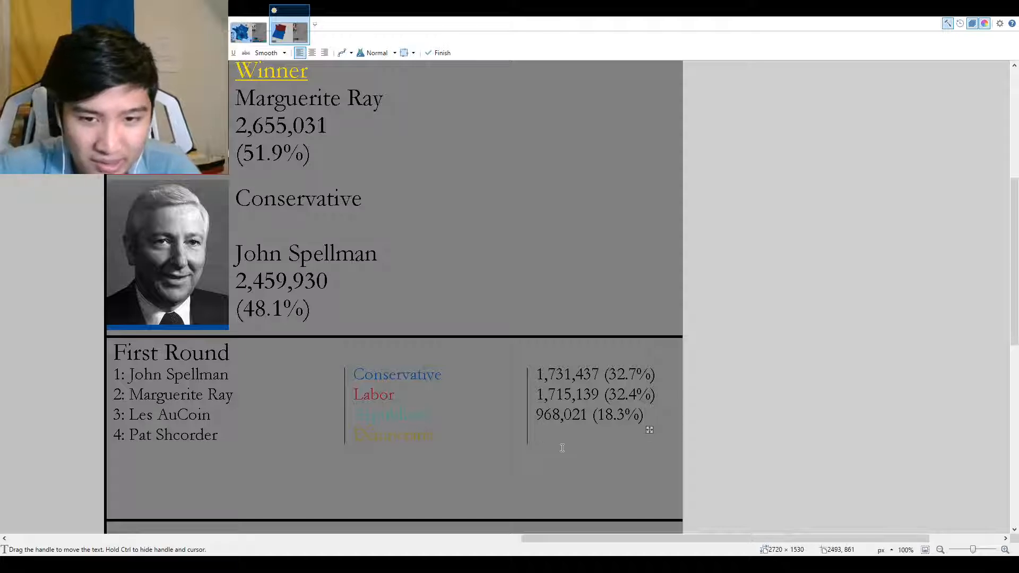
key("Return")
type("|")
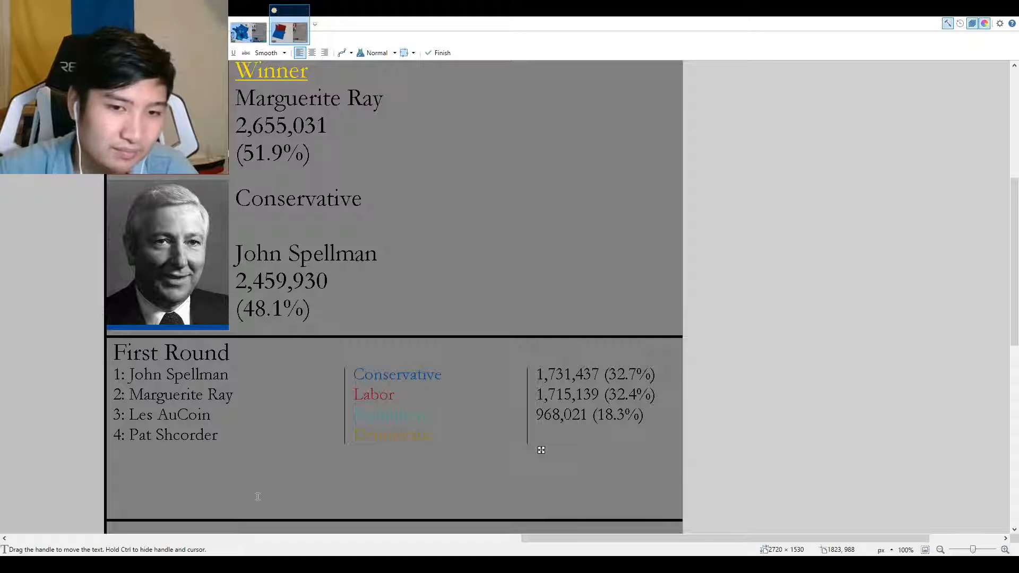
type("85125816.1")
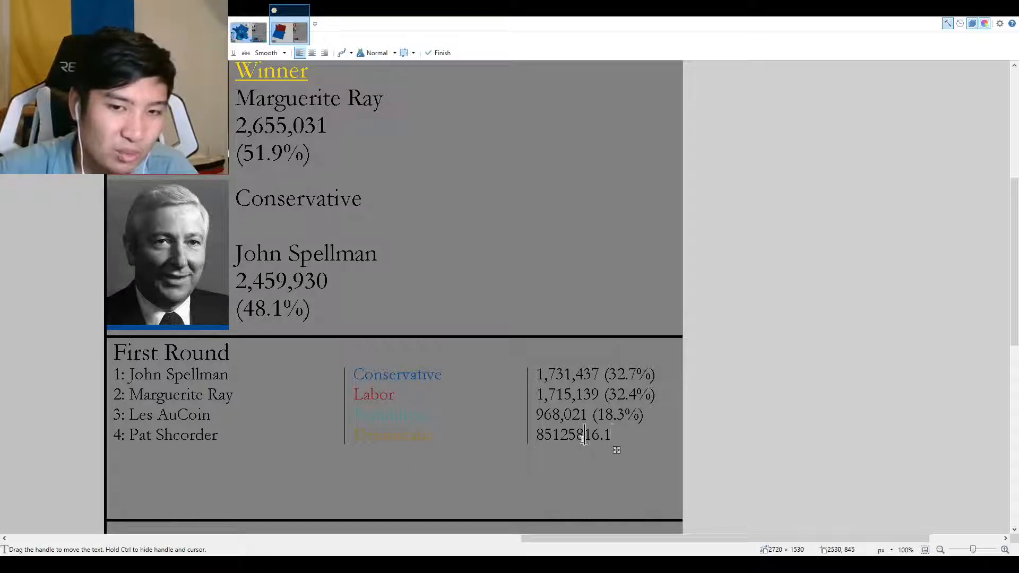
type(" (")
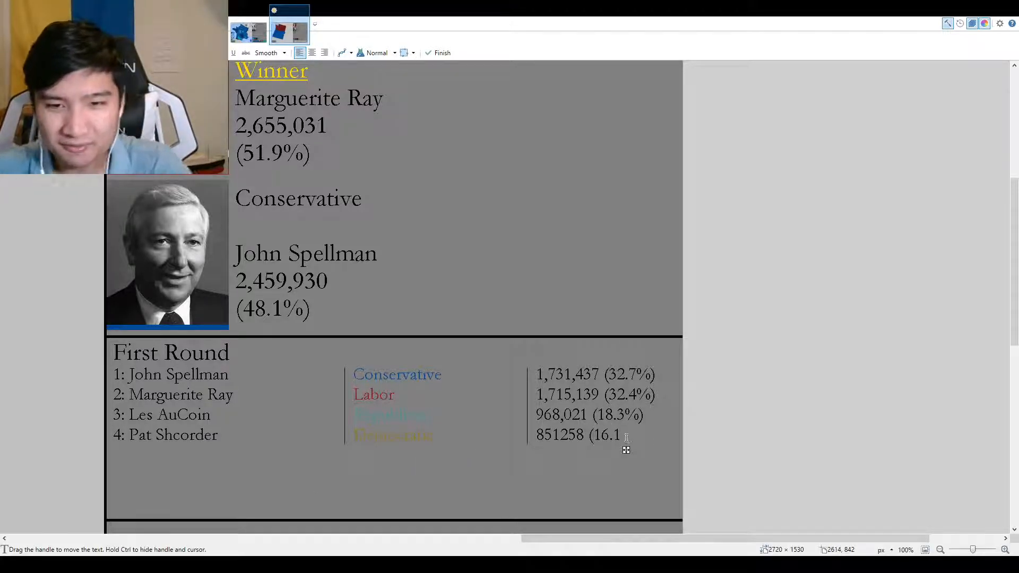
left_click(626, 435)
type("%)")
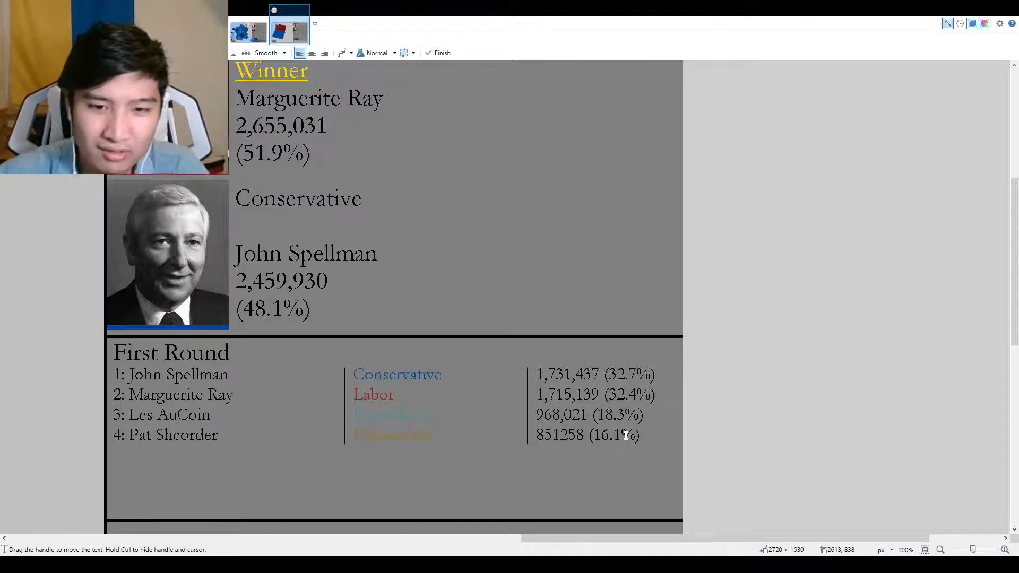
scroll(626, 435, "up", 2)
left_click(494, 431)
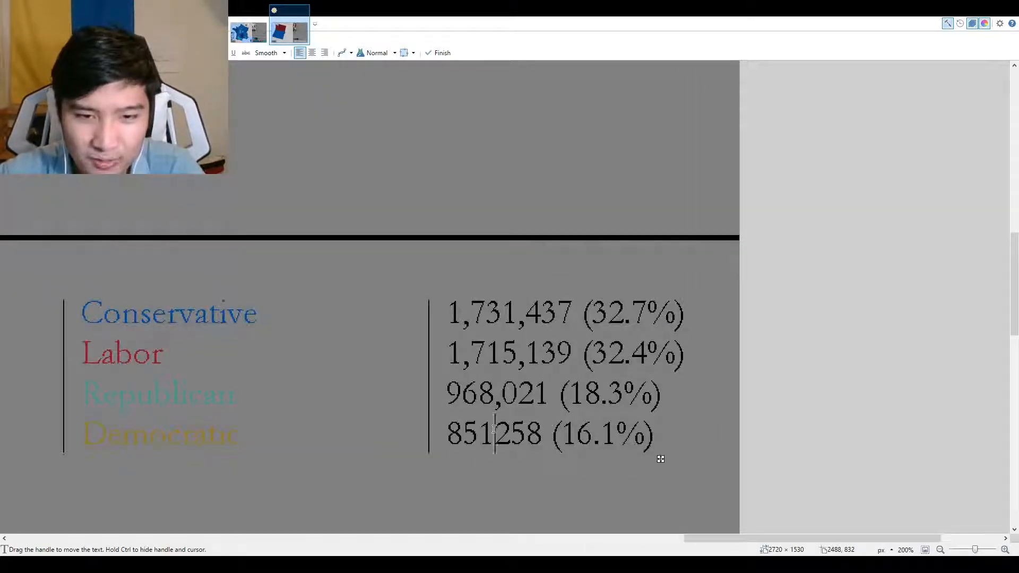
type(",")
scroll(630, 429, "down", 3)
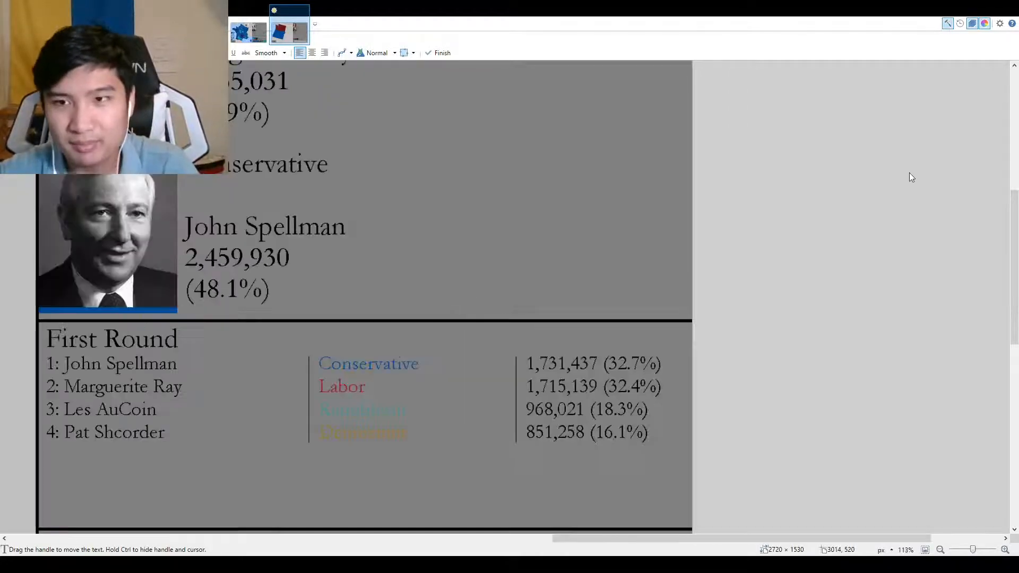
Examine the First Round table's candidate, party and vote columns, and check them within the whole map graphic.
key("r")
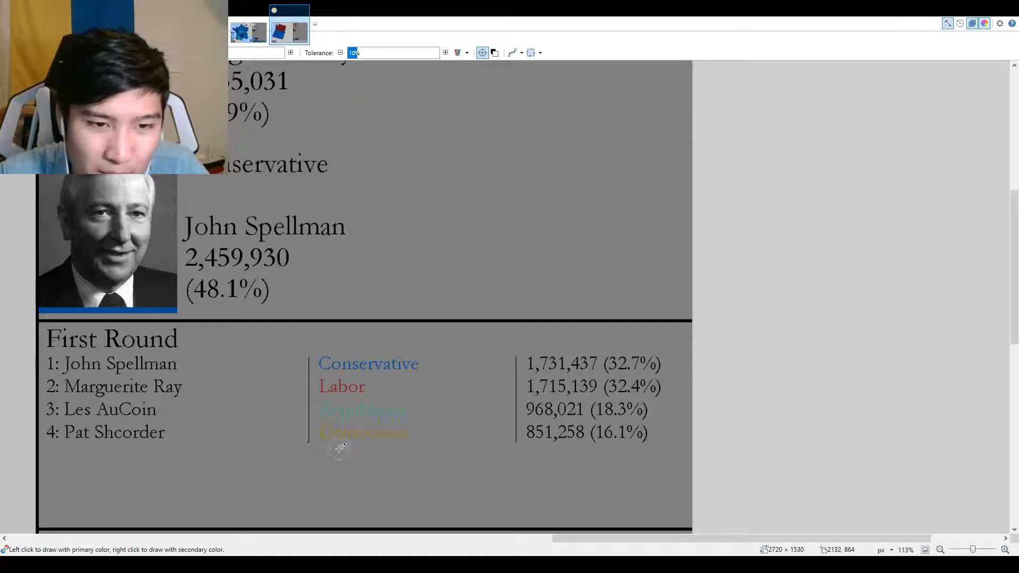
scroll(341, 446, "up", 3)
left_click_drag(370, 443, 538, 494)
left_click_drag(646, 462, 820, 375)
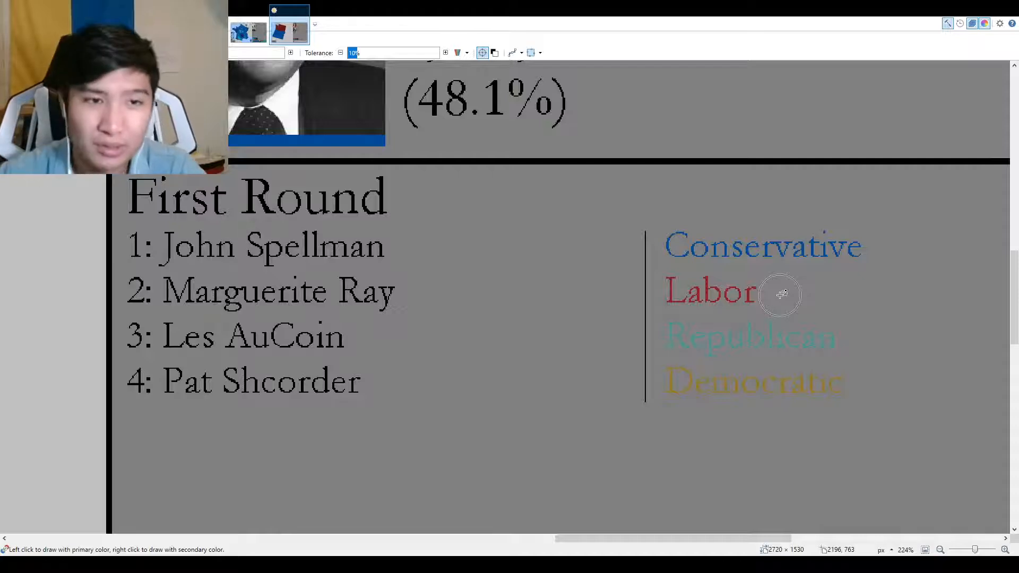
scroll(781, 294, "down", 3)
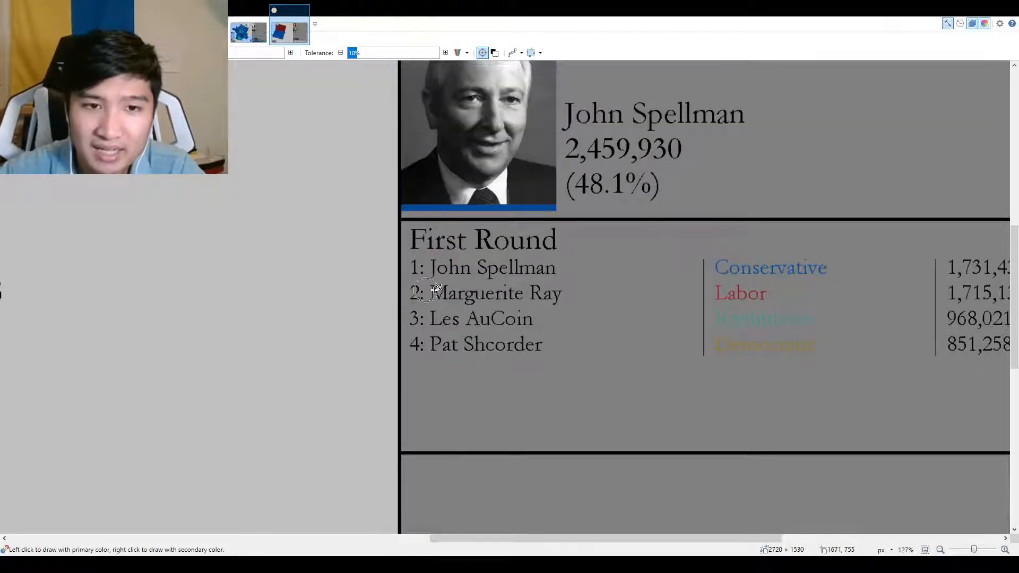
scroll(748, 345, "down", 1)
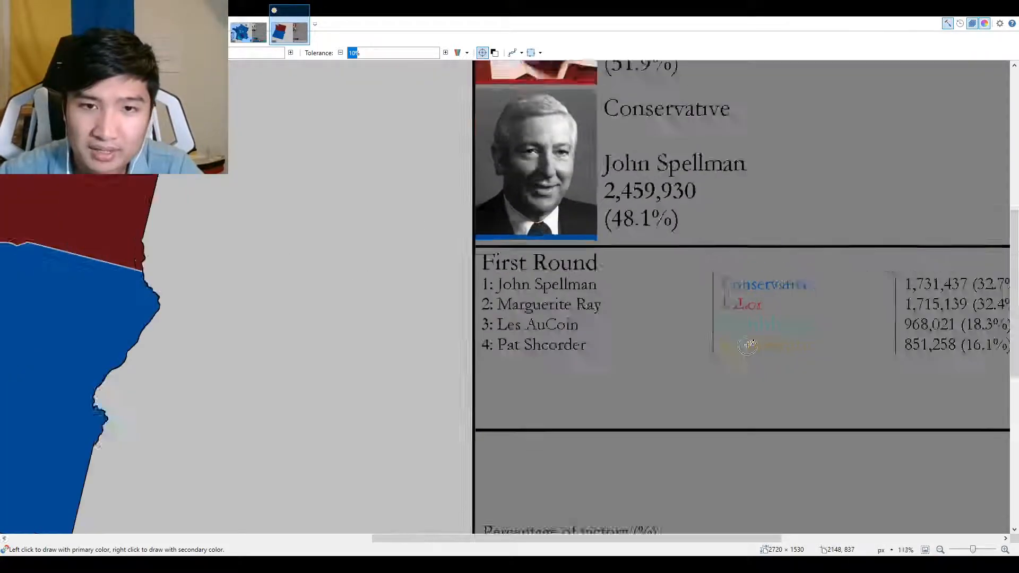
scroll(749, 345, "down", 2)
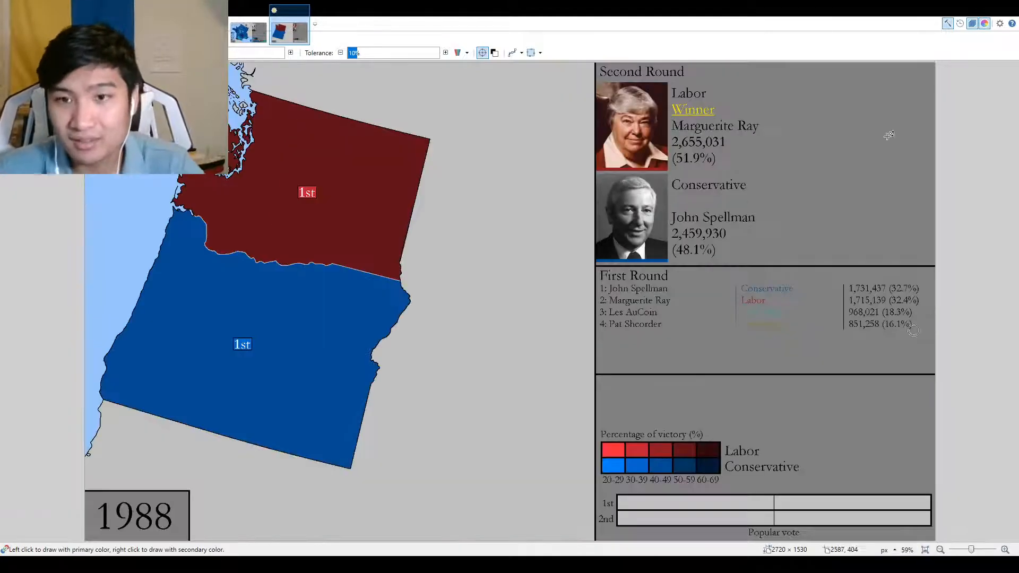
left_click(926, 549)
Refill the 1st label boxes on the map, blue on the southern state and red on the northern state.
key("k")
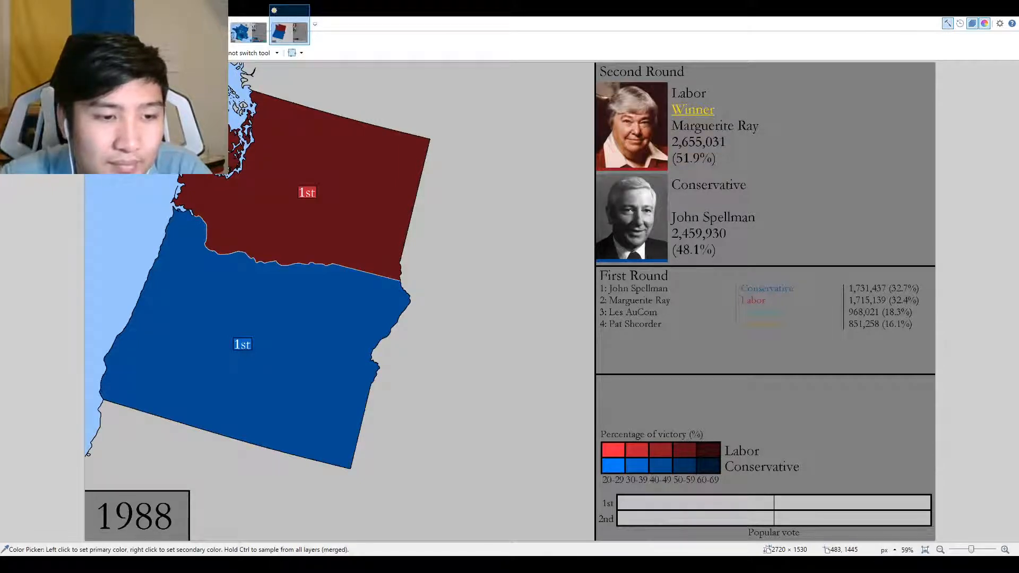
key("f")
scroll(228, 340, "up", 4)
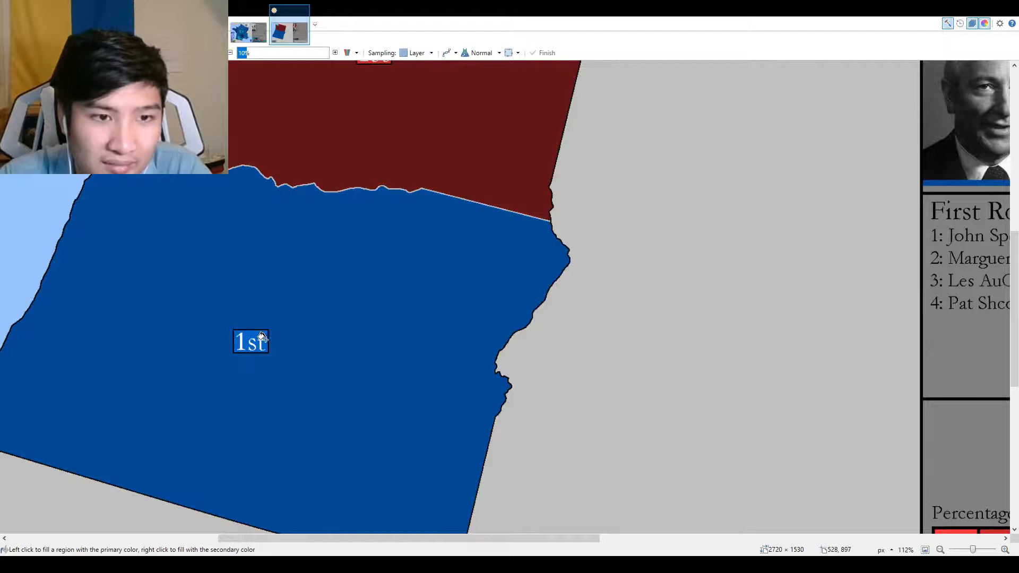
left_click(268, 344)
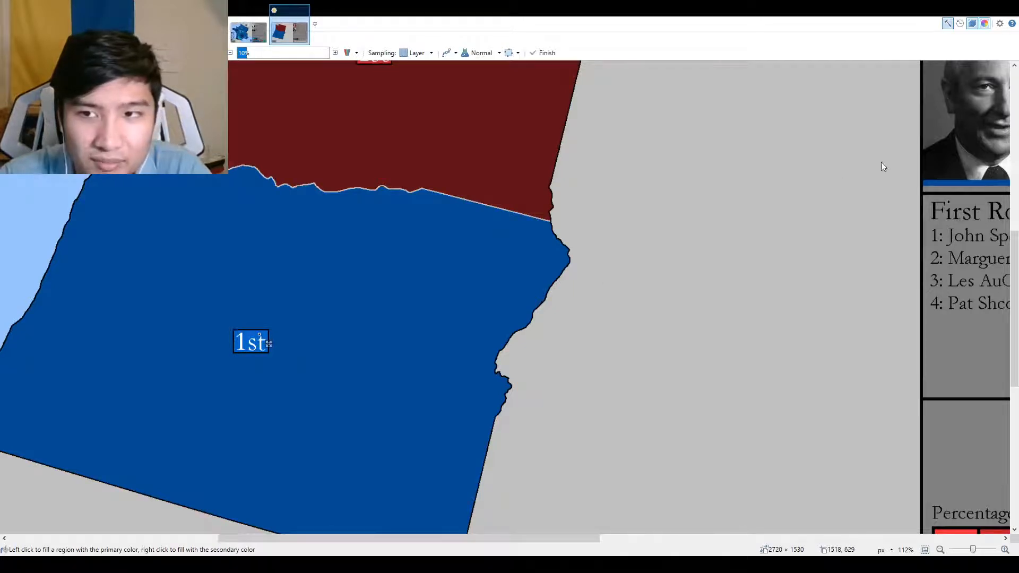
key("k")
scroll(873, 307, "down", 2)
scroll(408, 331, "up", 3)
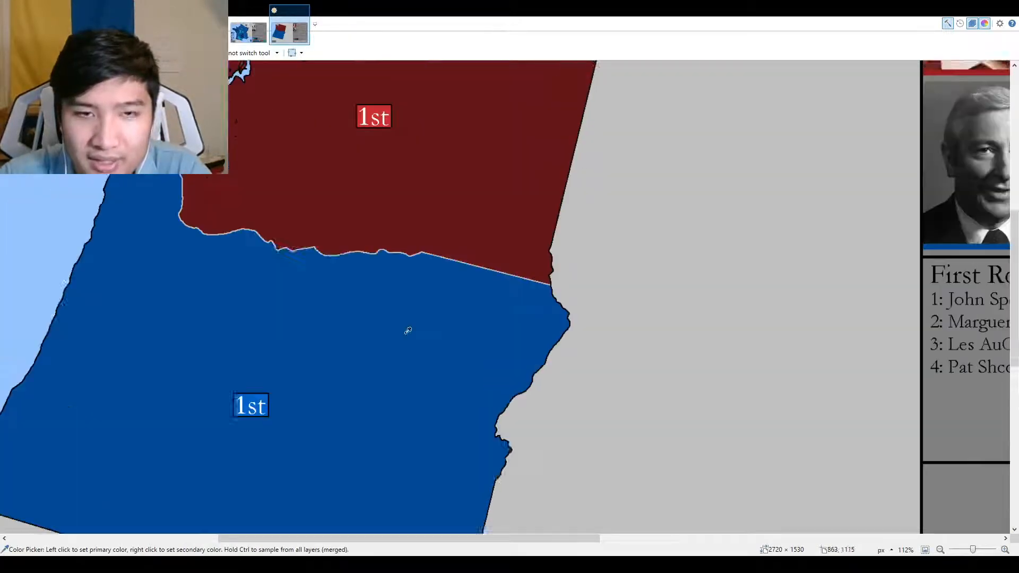
scroll(408, 331, "up", 2)
key("f")
left_click(372, 241)
scroll(487, 230, "down", 3)
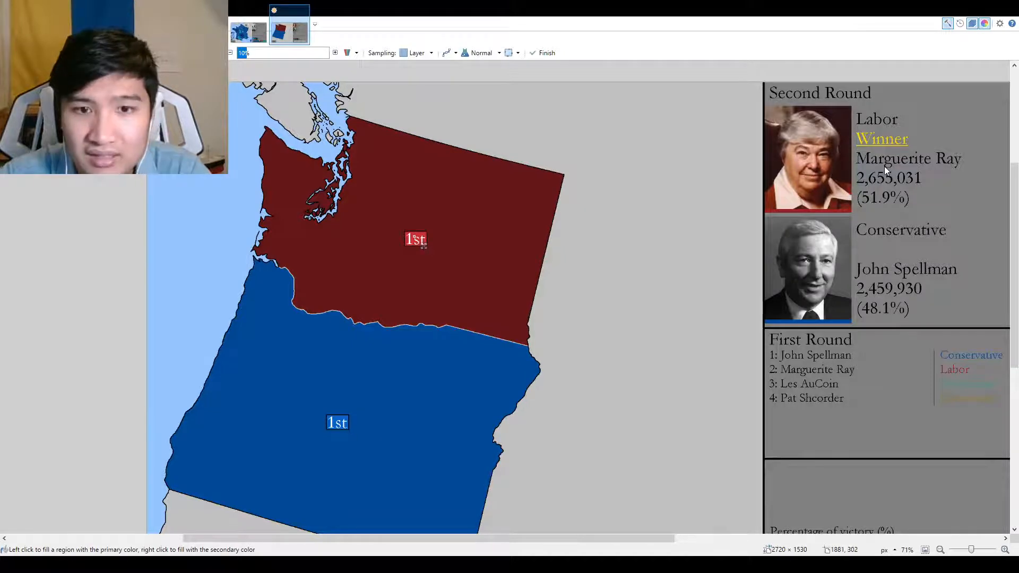
Fill the southern state with the Conservative 60-69 shade sampled from the percentage legend.
key("k")
left_click_drag(853, 195, 540, 123)
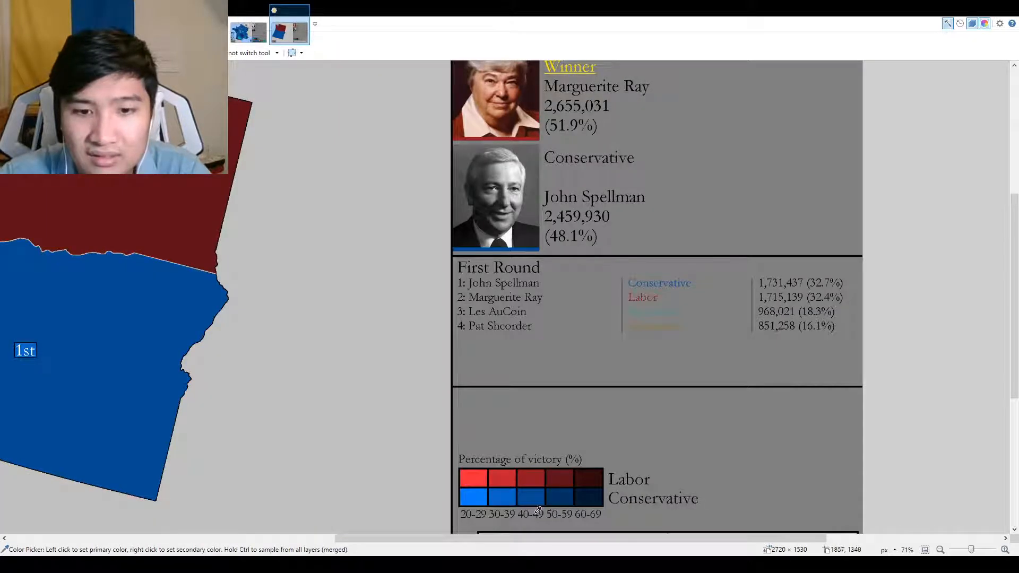
left_click(586, 497)
key("f")
left_click(100, 432)
left_click_drag(100, 431, 482, 446)
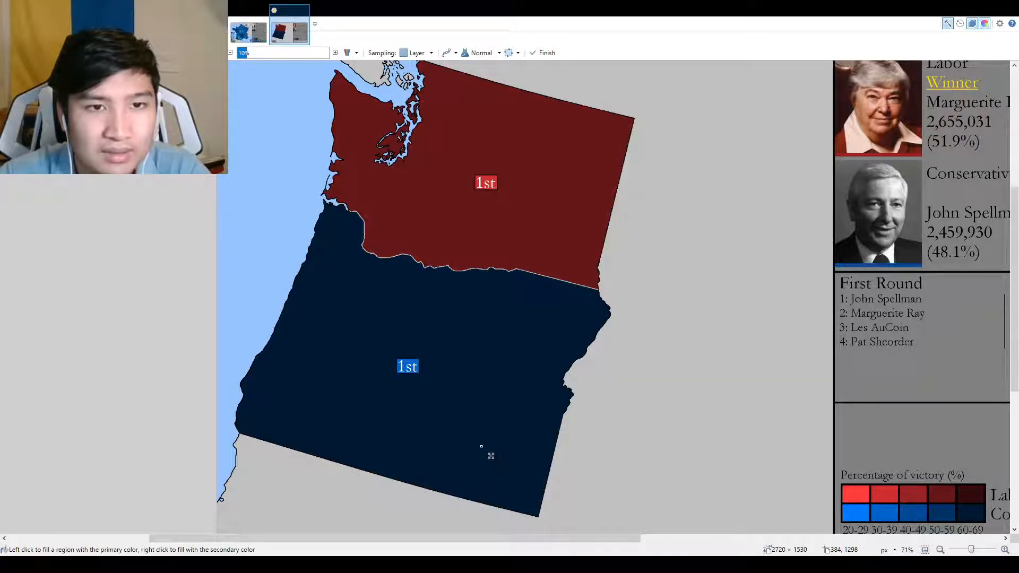
Fill the northern state with the Labor 50-59 shade sampled from the percentage legend.
key("k")
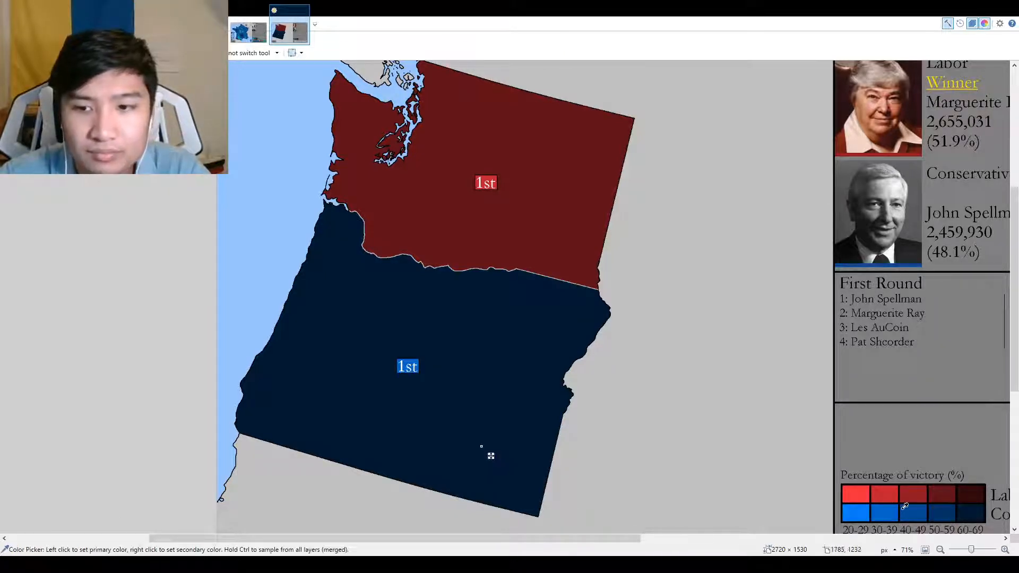
left_click(938, 495)
key("f")
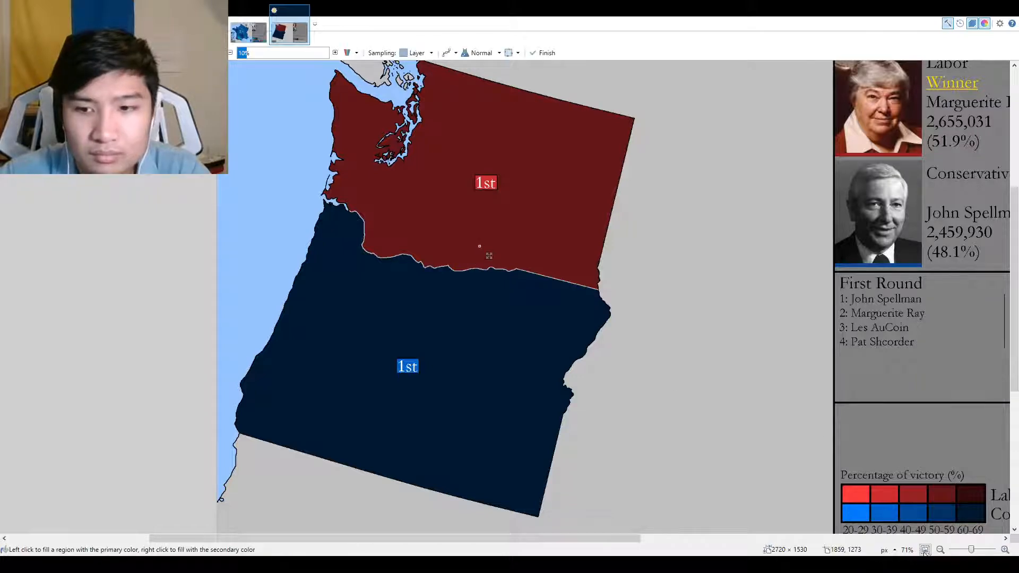
left_click(925, 550)
key("b")
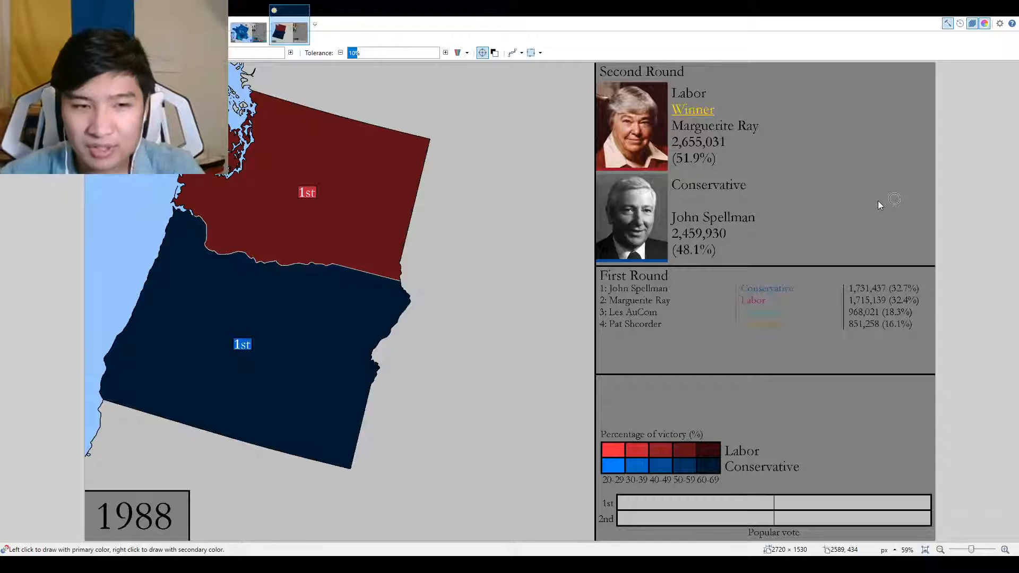
Cover the legend's 60-69 label with a background-gray rectangle about 84 × 32 pixels.
key("o")
scroll(723, 510, "up", 2)
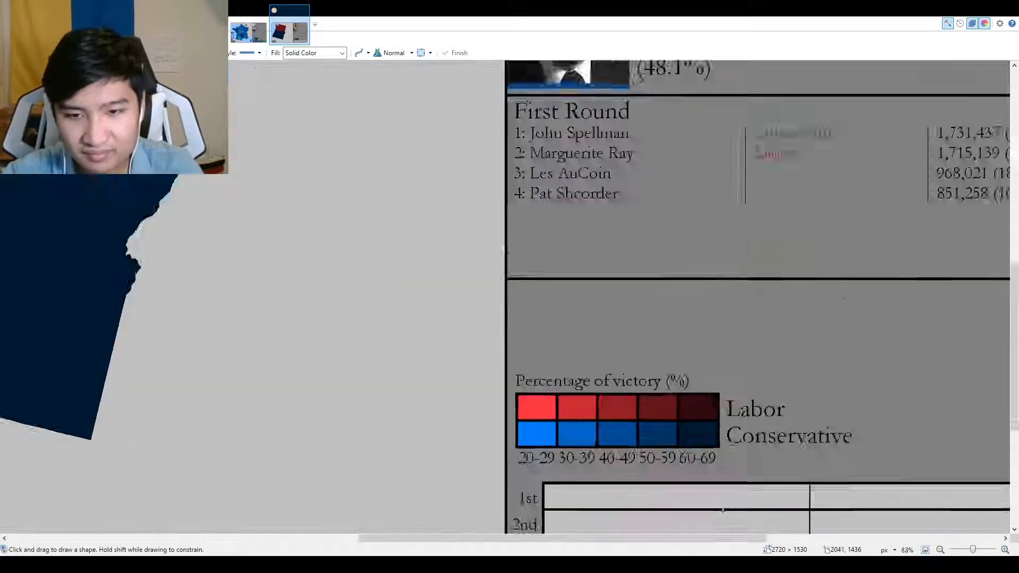
scroll(723, 511, "up", 2)
scroll(915, 214, "up", 2)
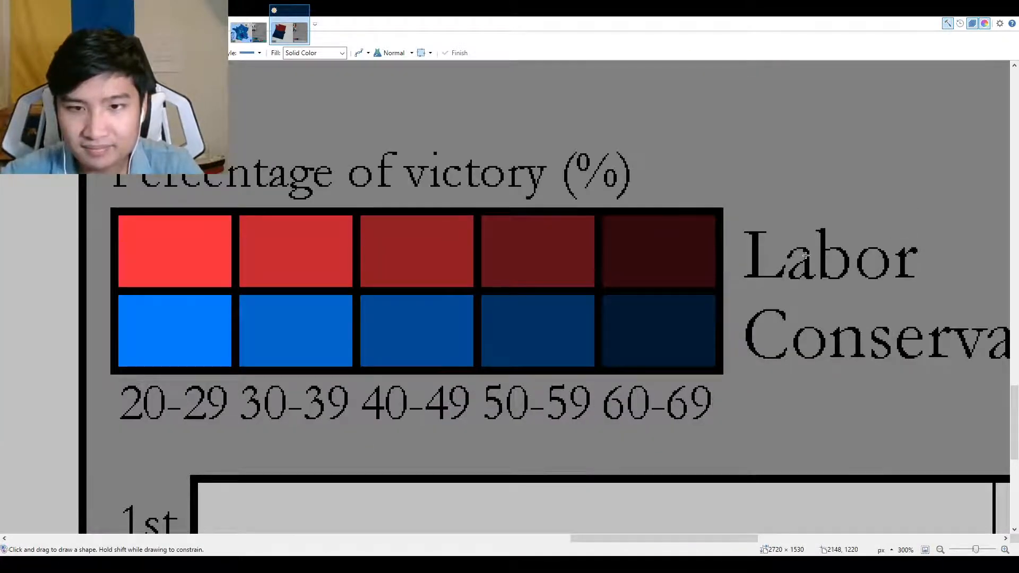
scroll(806, 255, "up", 2)
left_click_drag(576, 380, 798, 466)
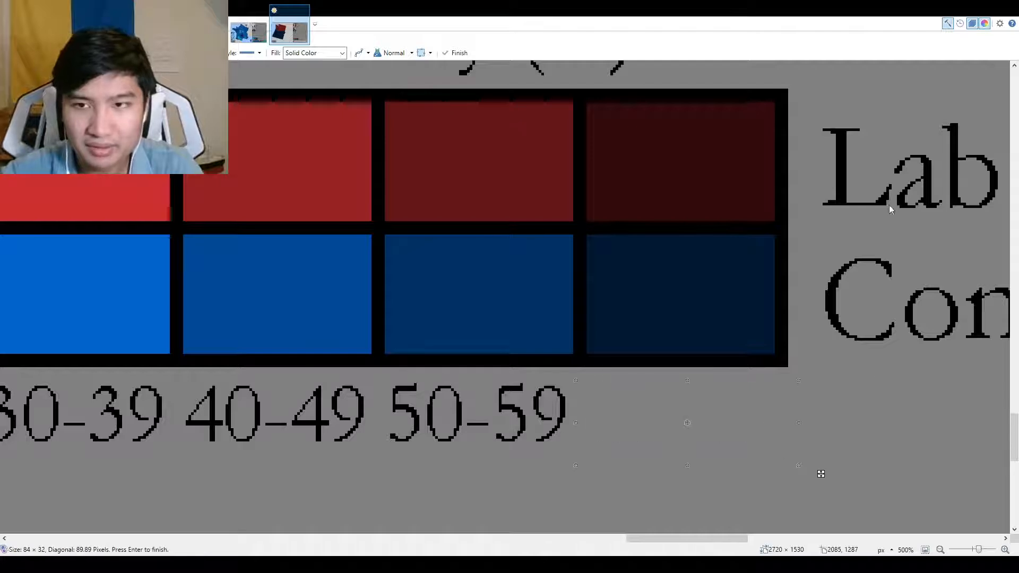
Add a "≥60" text over the Conservative row's darkest legend swatch.
key("t")
left_click(659, 258)
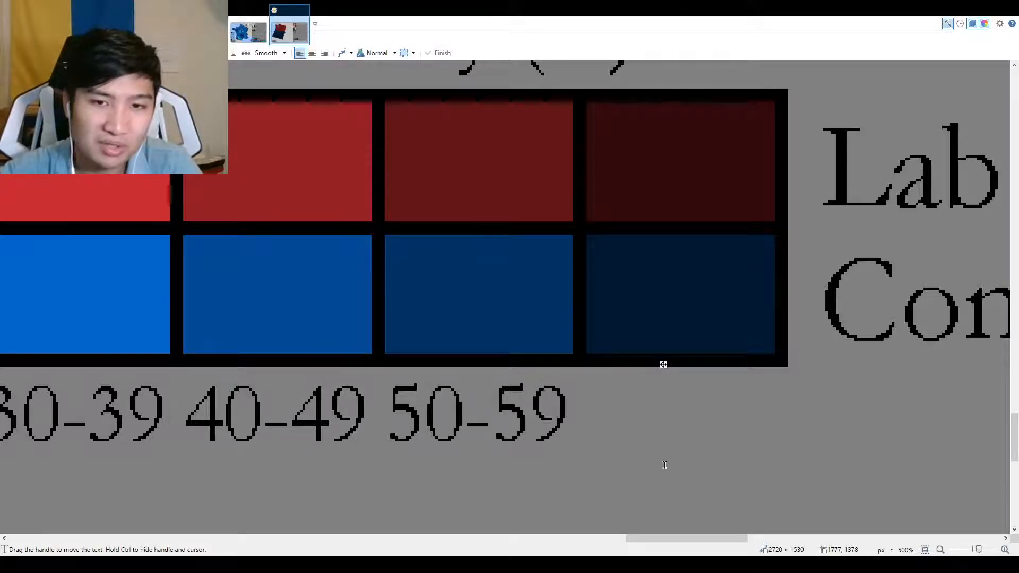
type("≥")
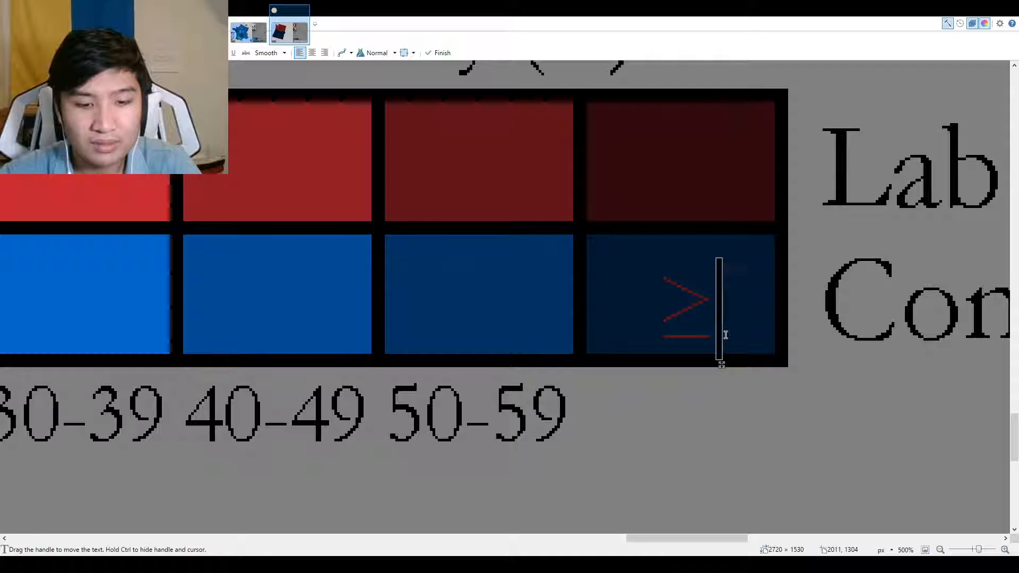
type("60")
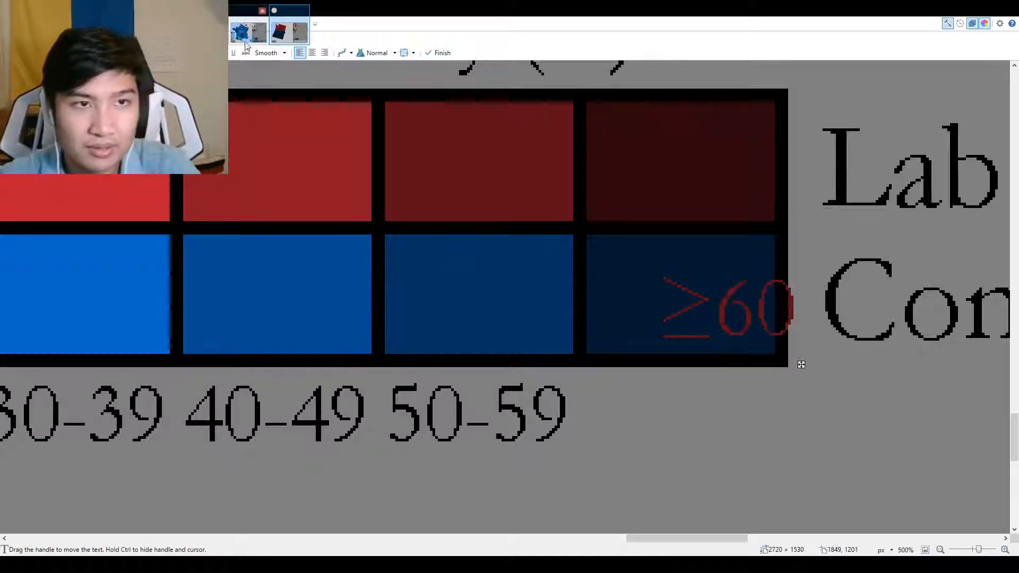
Move the ≥60 text below the legend's darkest column, in line with the other ranges, in black without underlining.
scroll(628, 314, "up", 4)
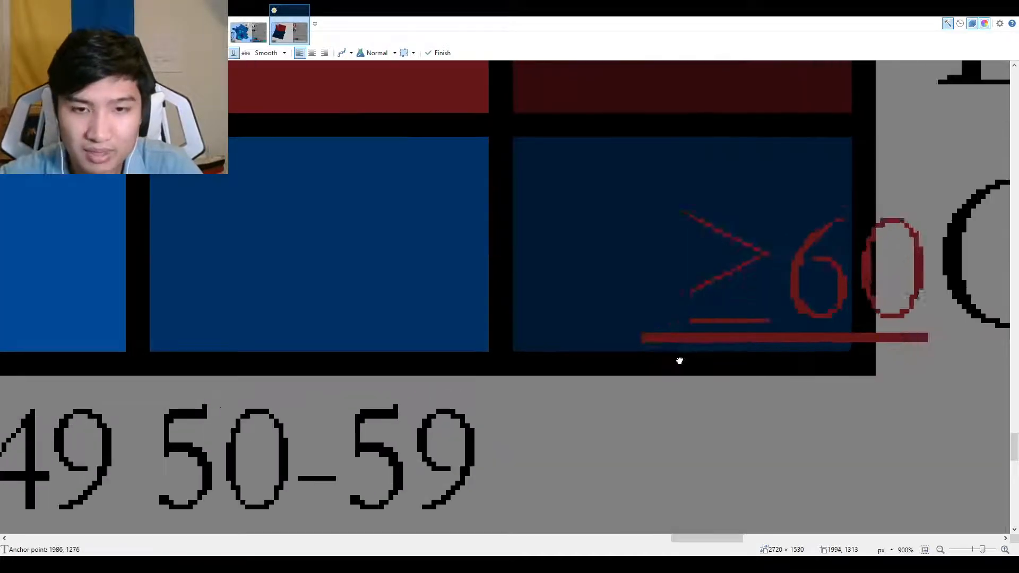
left_click_drag(678, 360, 519, 531)
left_click(905, 206)
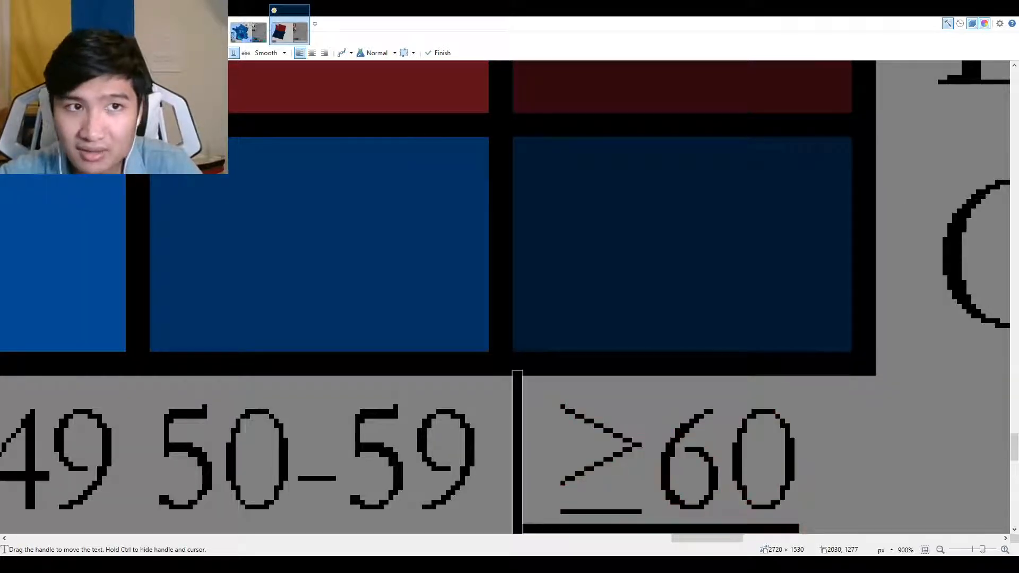
left_click(233, 53)
scroll(804, 497, "down", 4)
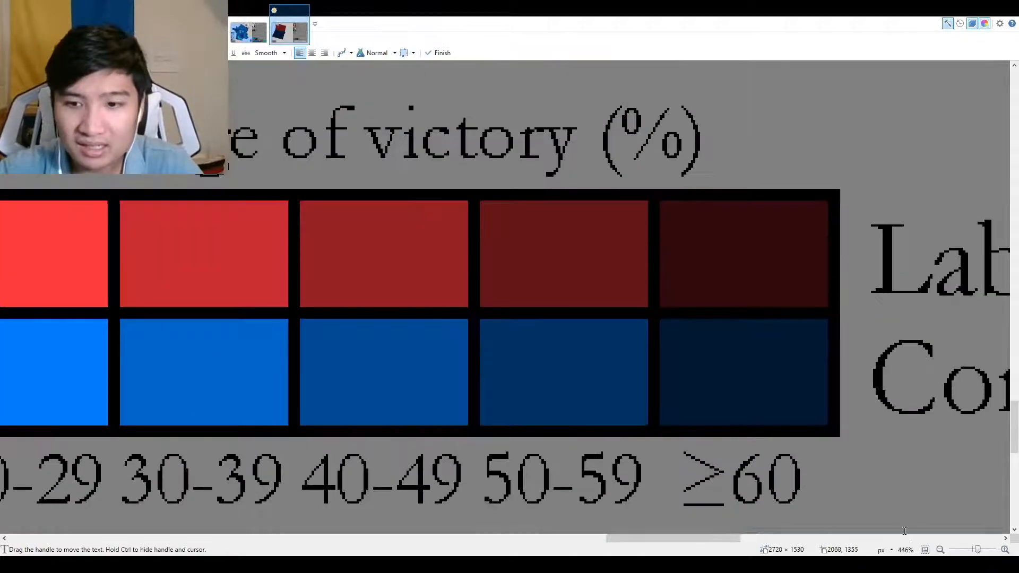
left_click(925, 550)
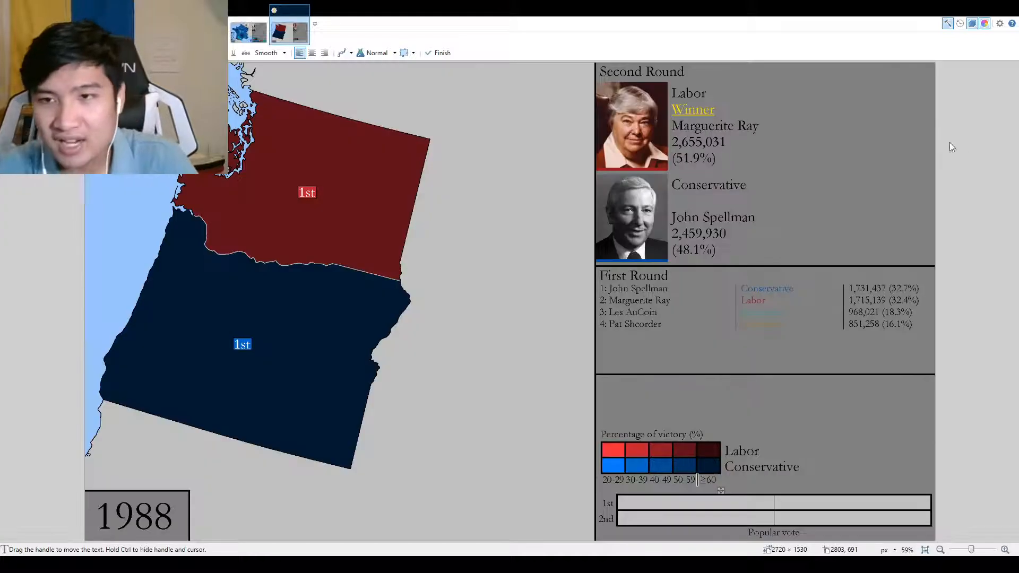
left_click(887, 177)
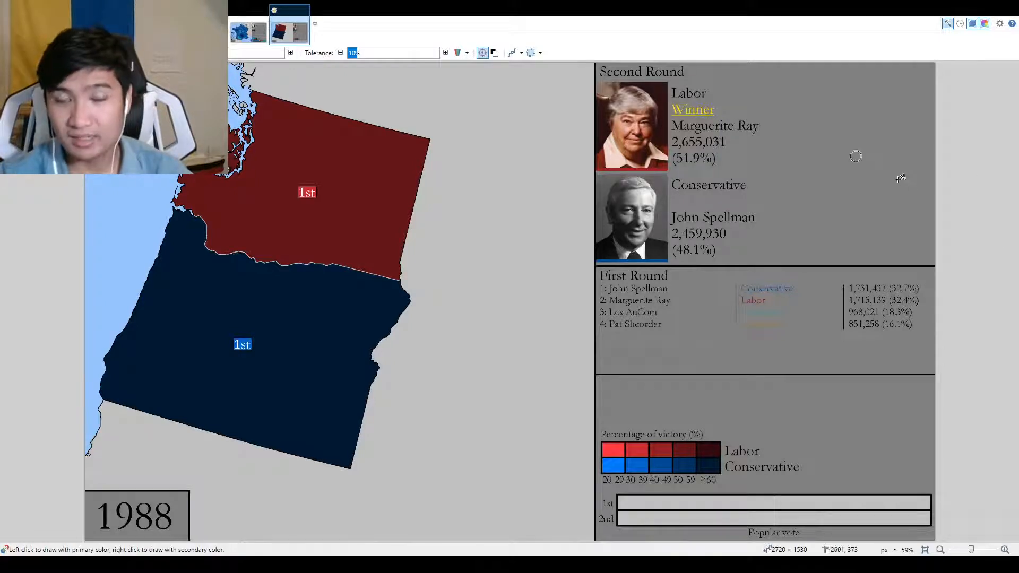
key("k")
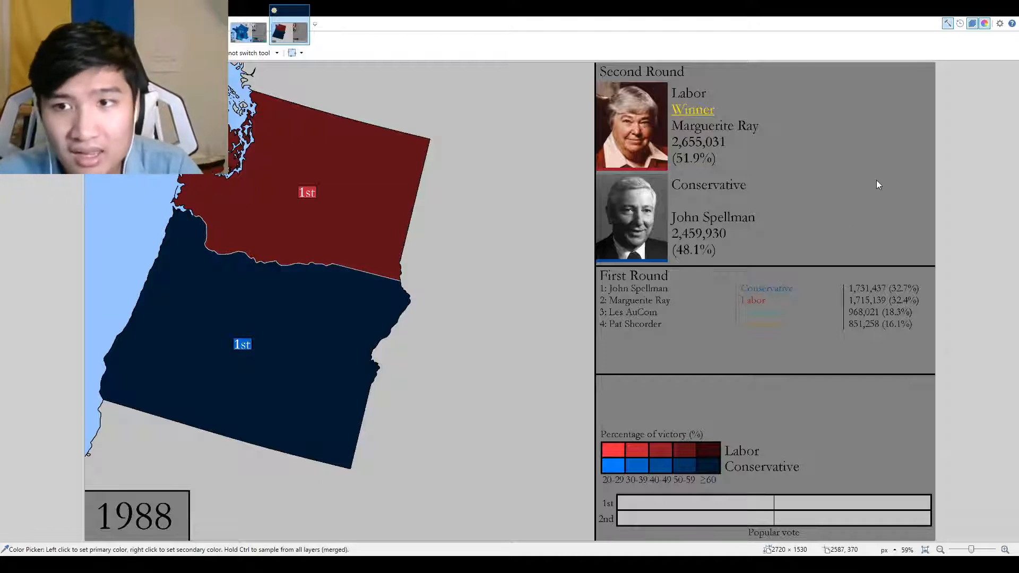
key("f")
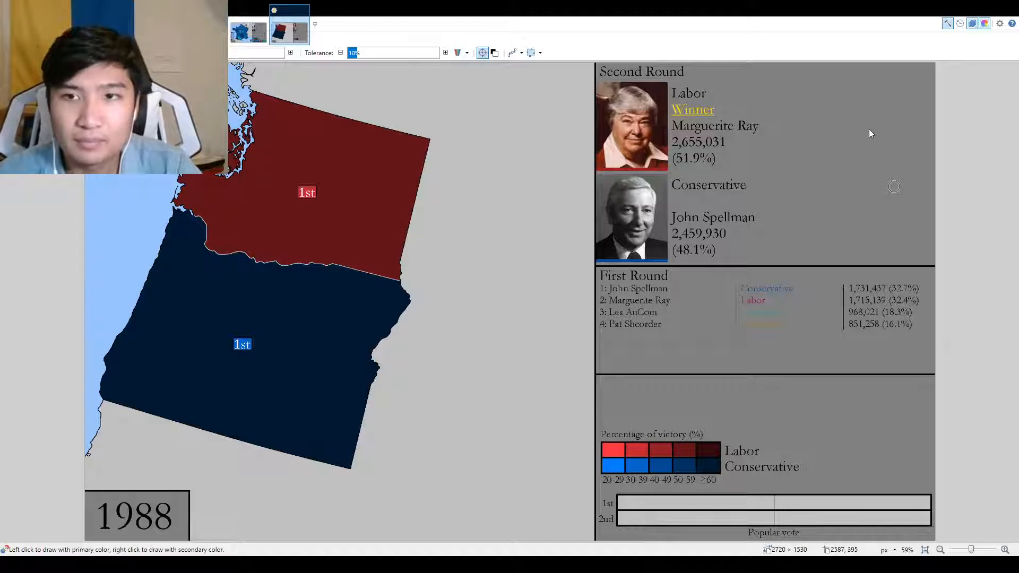
Select both halves of the 1st popular vote bar and recolor its left end in Labor red for the party's 32.4% share.
left_click(67, 116)
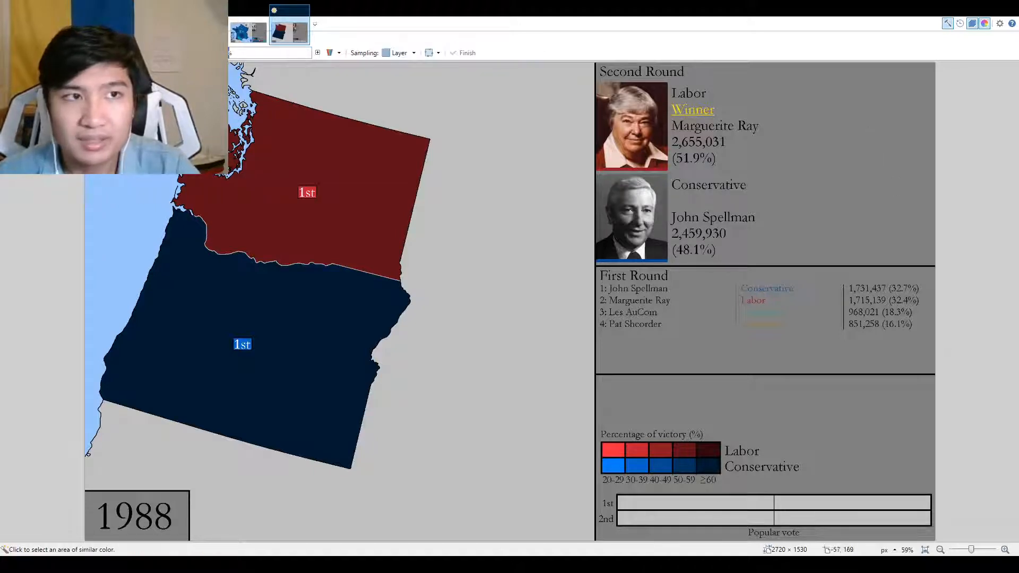
left_click(796, 499)
key("k")
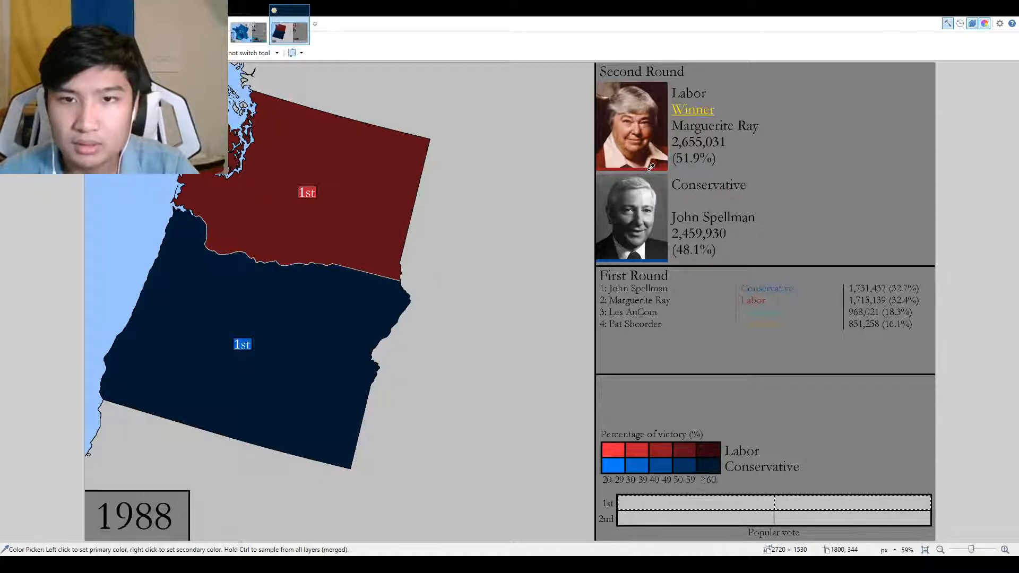
key("r")
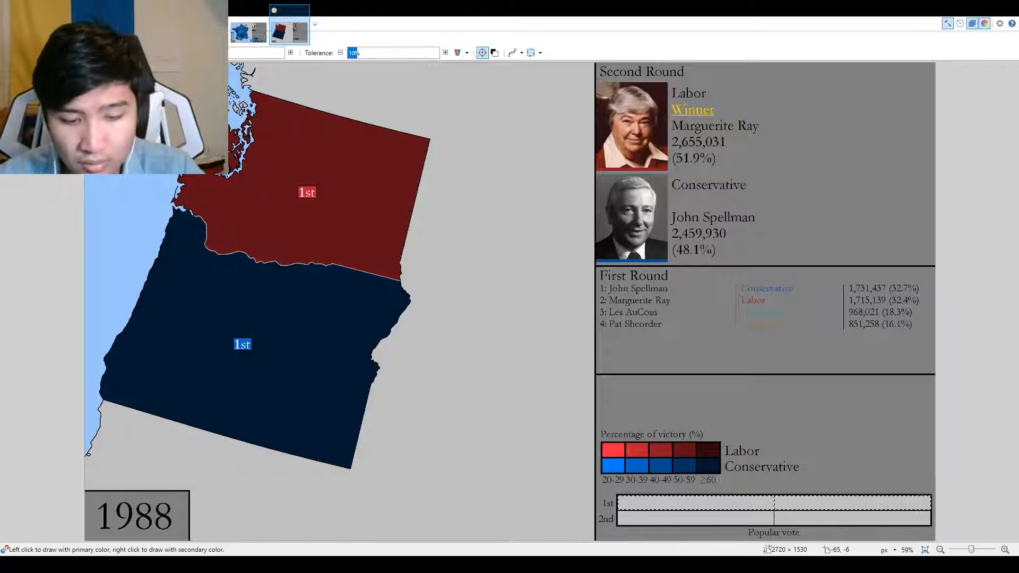
scroll(669, 504, "up", 6)
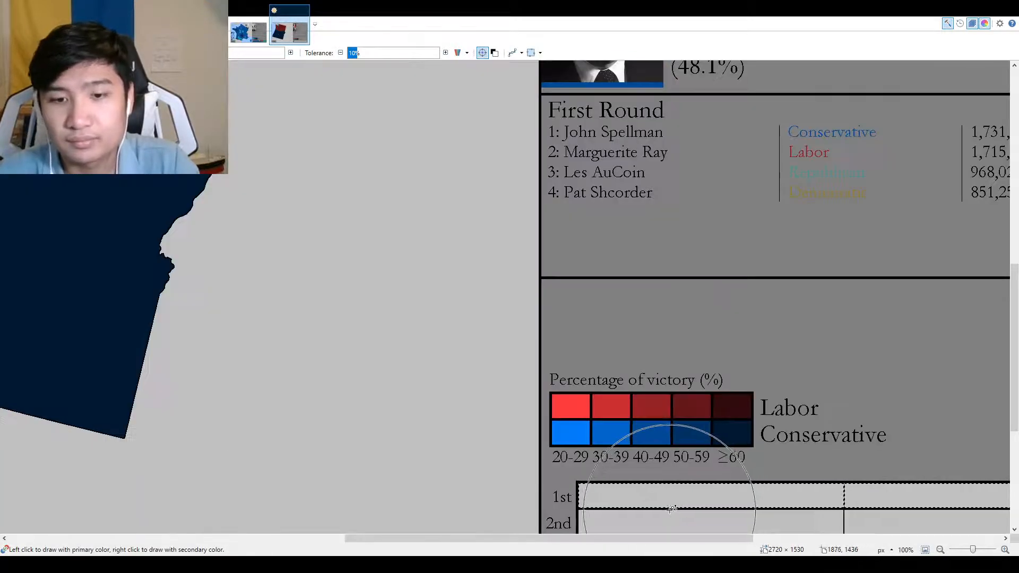
scroll(667, 488, "up", 3)
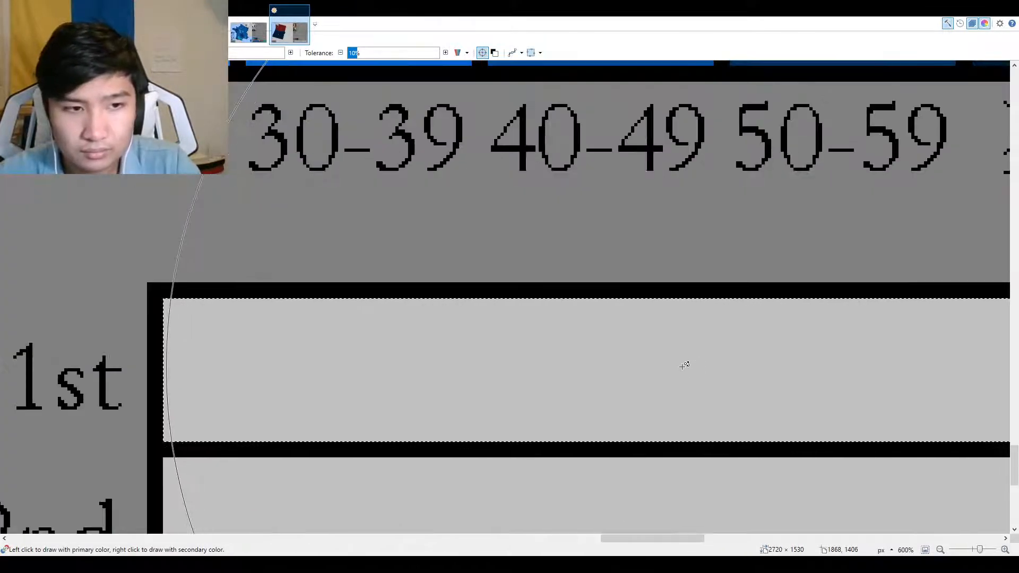
left_click(424, 362)
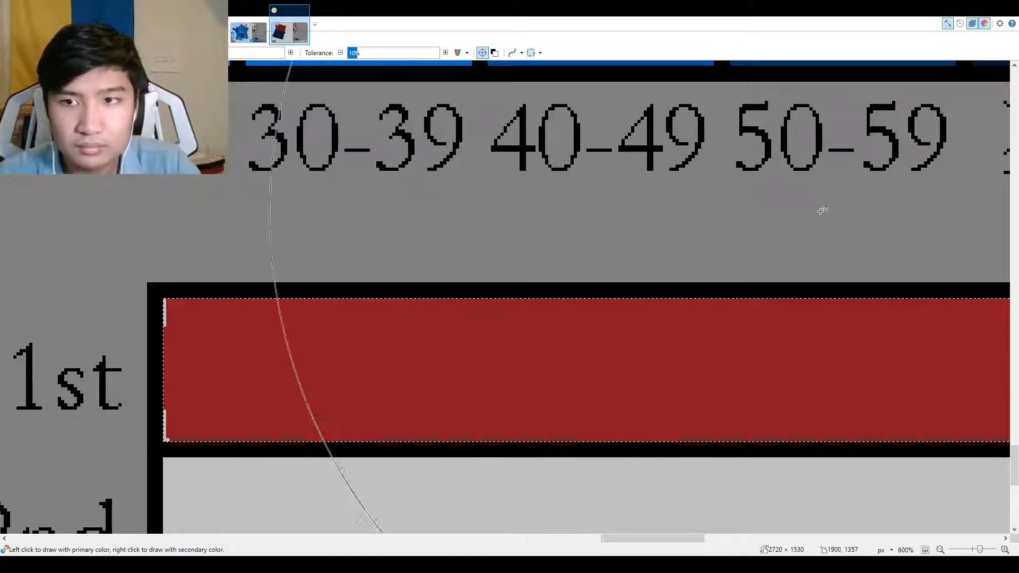
Square off the 1st bar's Labor segment with a solid red rectangle about 336 × 61 pixels.
key("o")
left_click_drag(247, 317, 388, 243)
scroll(411, 263, "down", 11)
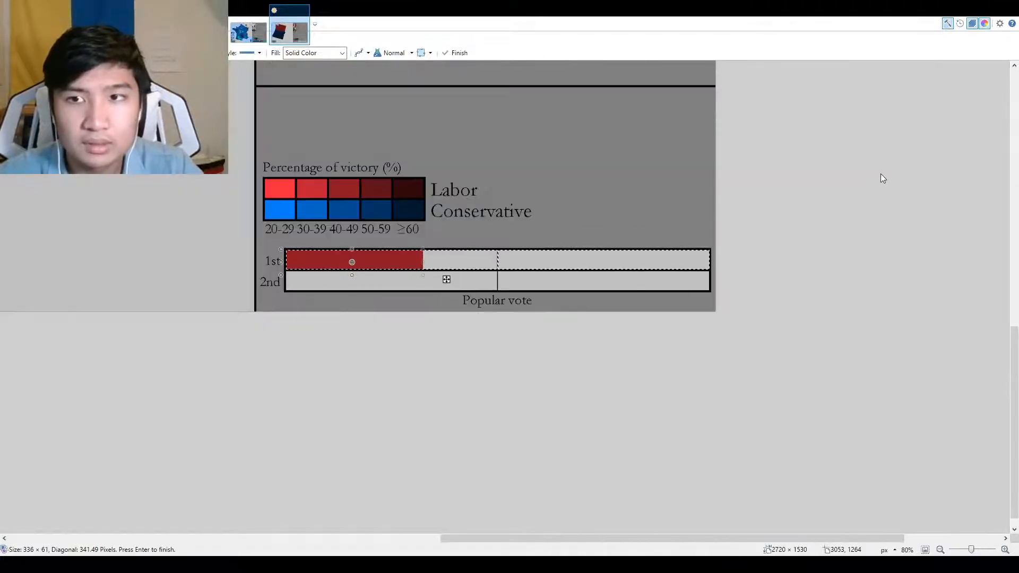
Recolor the right end of the 1st popular vote bar in Conservative blue for the party's 32.7% share.
key("k")
scroll(529, 386, "up", 5)
key("r")
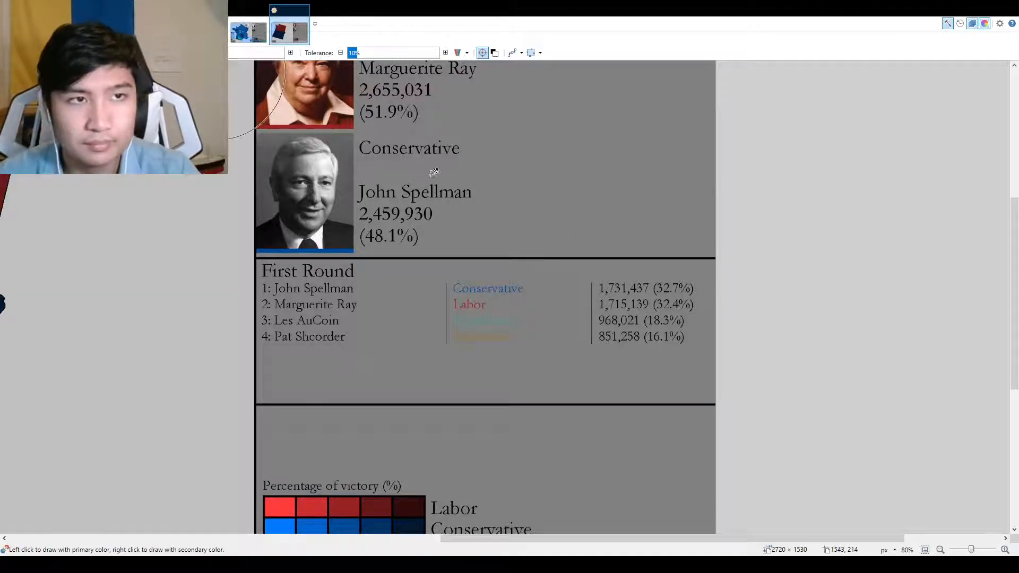
scroll(729, 366, "down", 5)
scroll(632, 326, "up", 3)
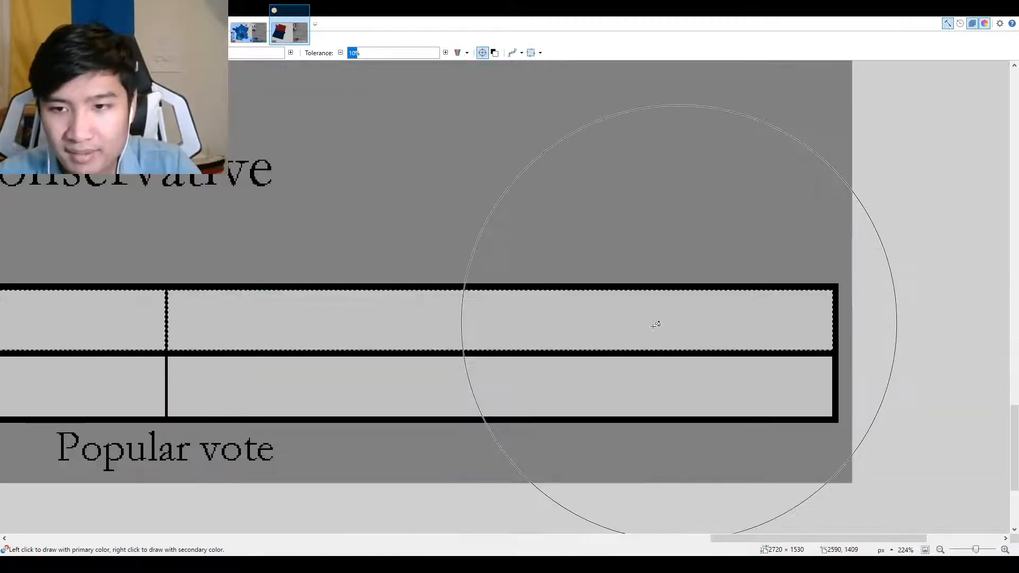
scroll(655, 324, "up", 3)
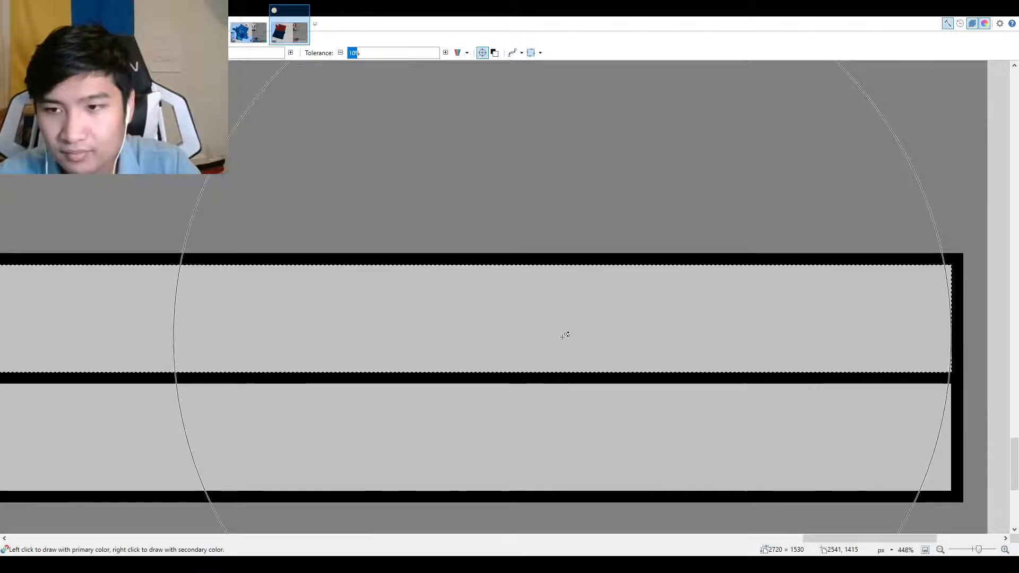
left_click(558, 337)
Square off the 1st bar's Conservative segment with a solid blue rectangle about 332 × 57 pixels.
key("o")
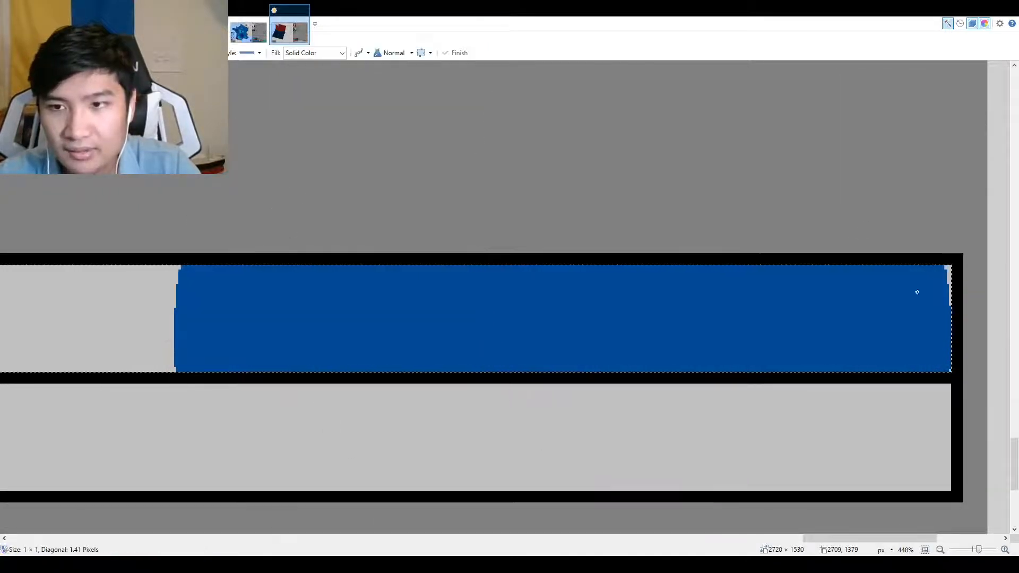
left_click_drag(189, 379, 174, 385)
scroll(325, 389, "down", 6)
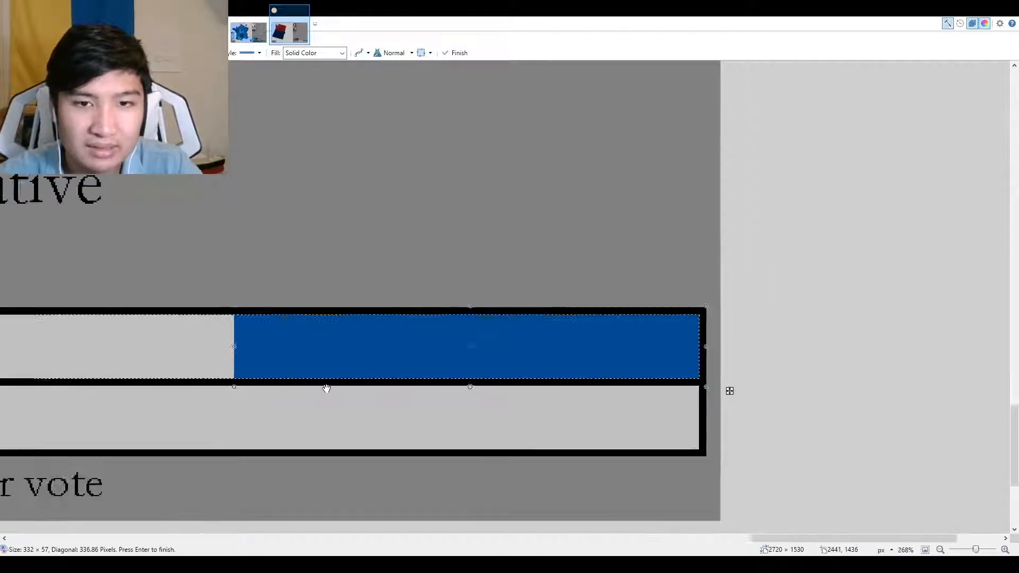
Sample the teal of the Republican label and recolor the 18.3% share of the 1st bar beside the Conservative segment.
key("k")
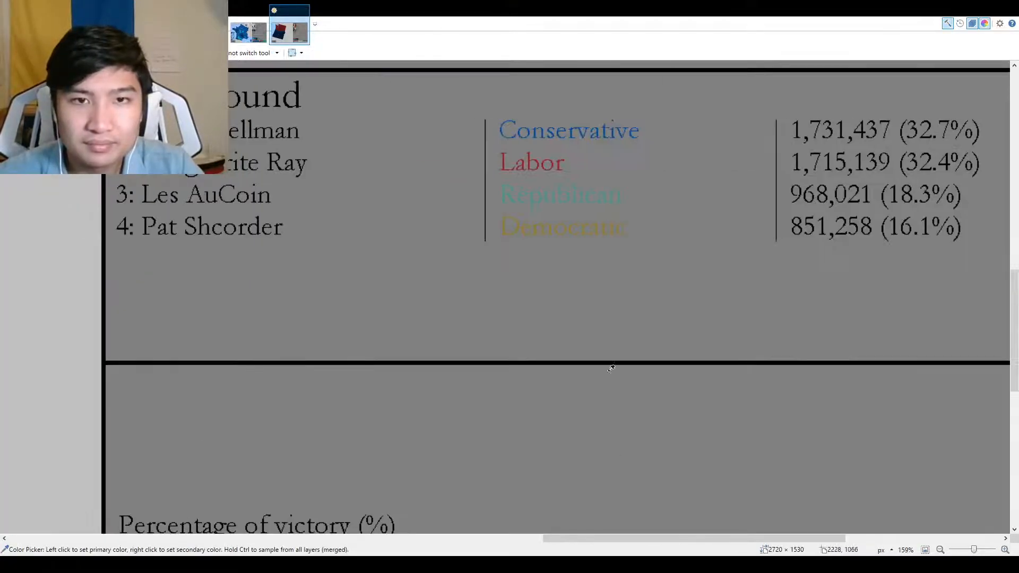
scroll(546, 184, "up", 3)
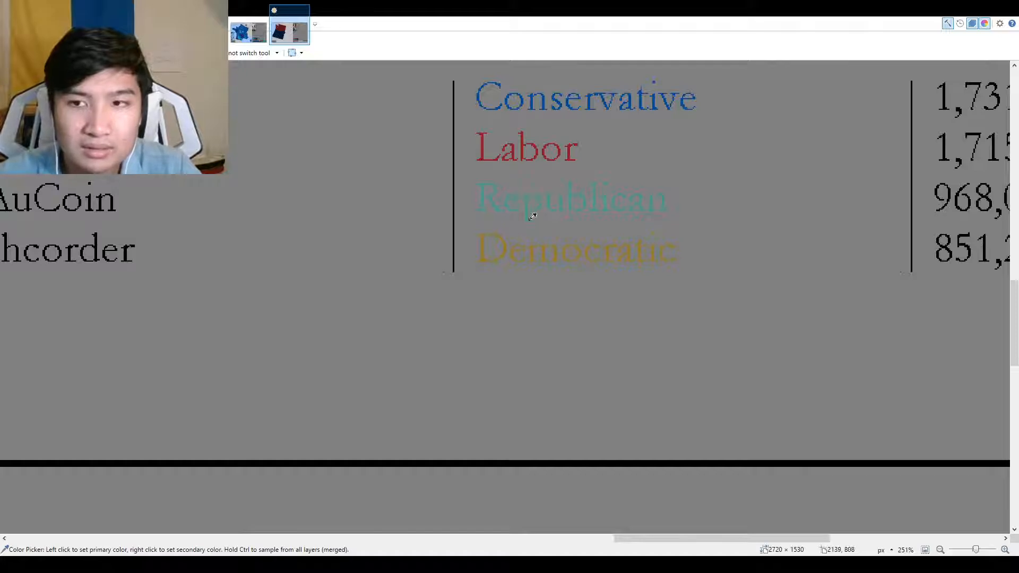
key("r")
scroll(533, 217, "down", 5)
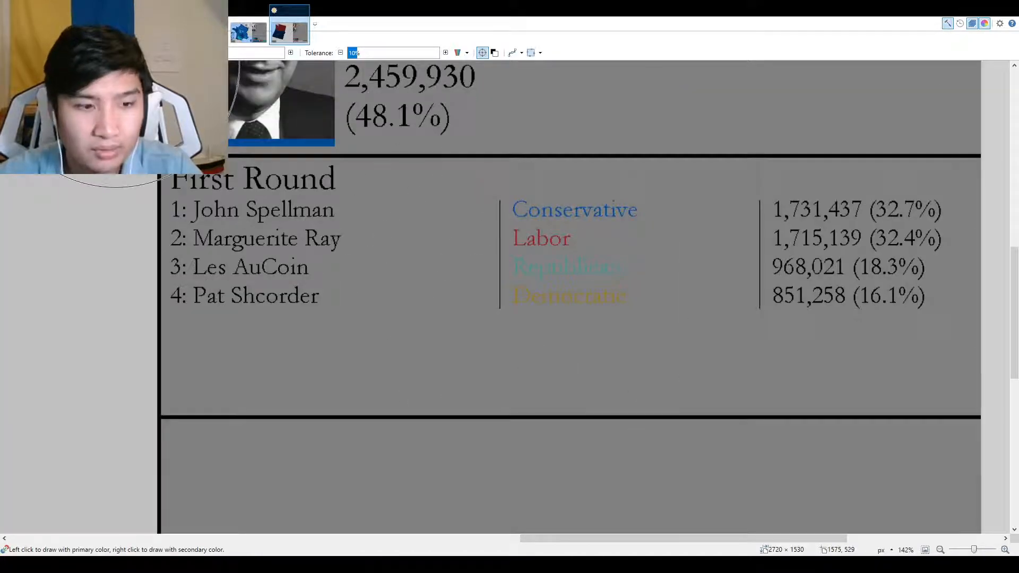
scroll(523, 250, "down", 5)
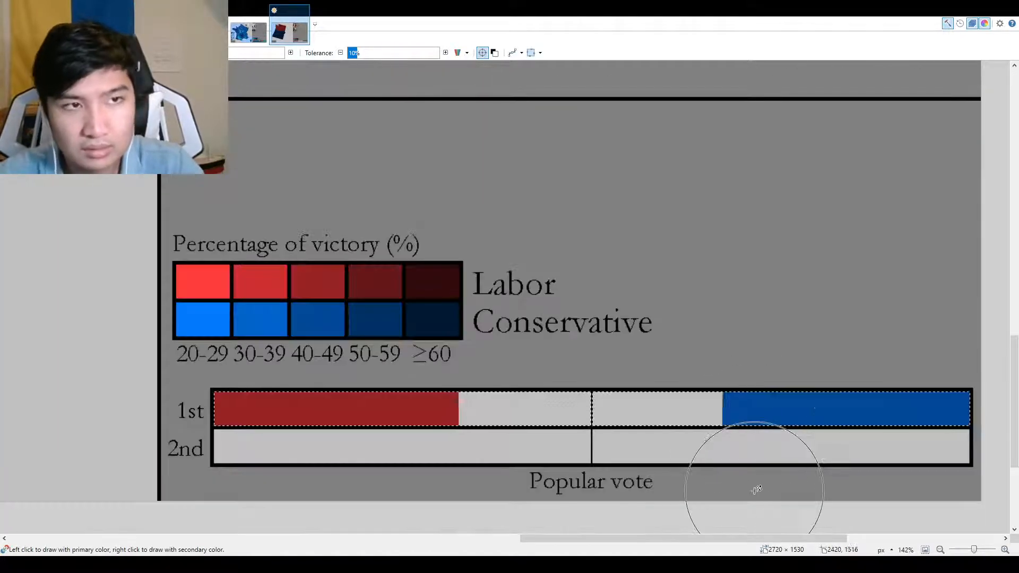
scroll(724, 407, "up", 4)
scroll(622, 400, "up", 3)
left_click_drag(598, 412, 614, 406)
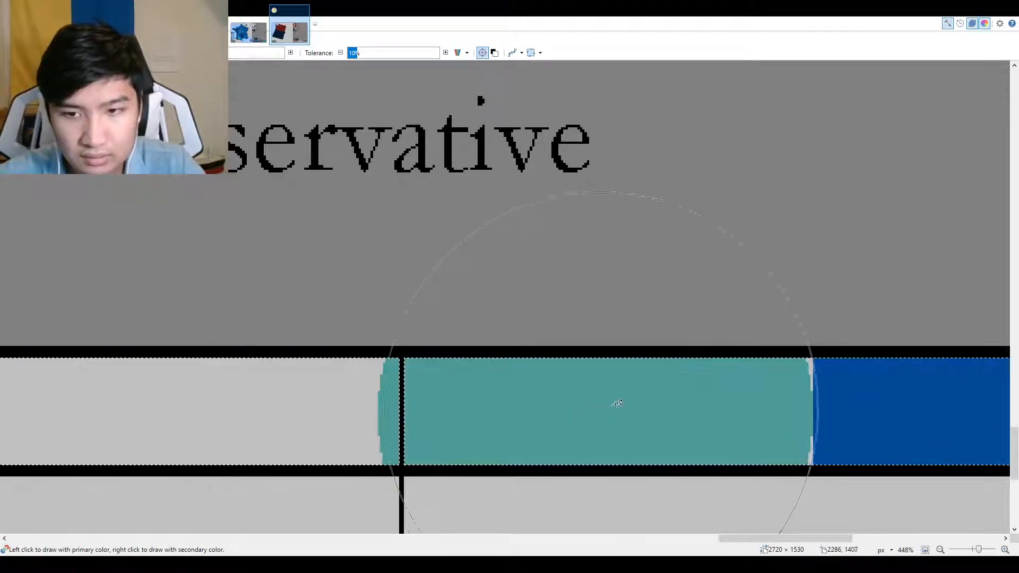
Square off the 1st bar's Republican segment with a solid teal rectangle about 183 × 57 pixels.
key("o")
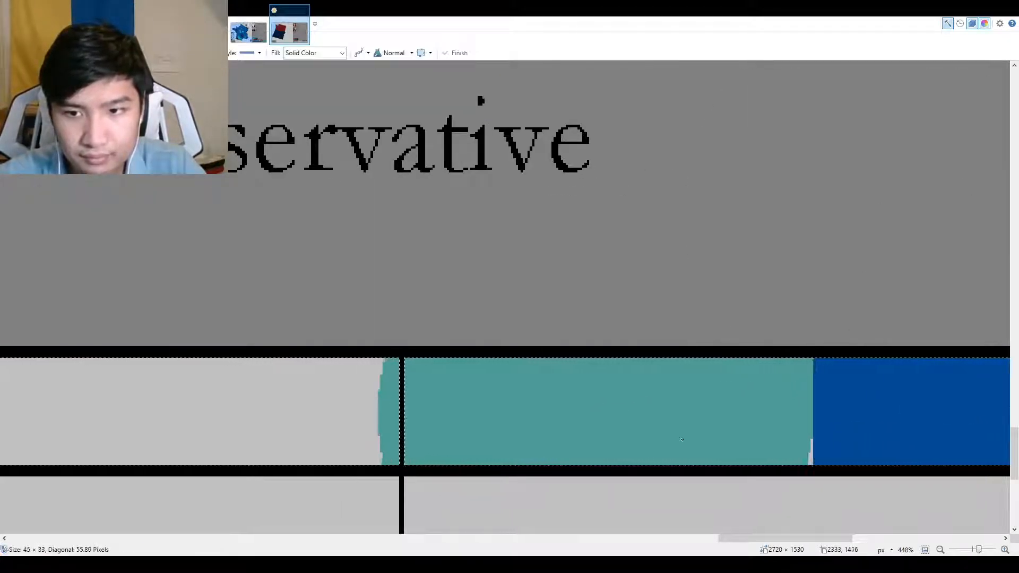
left_click_drag(443, 479, 378, 491)
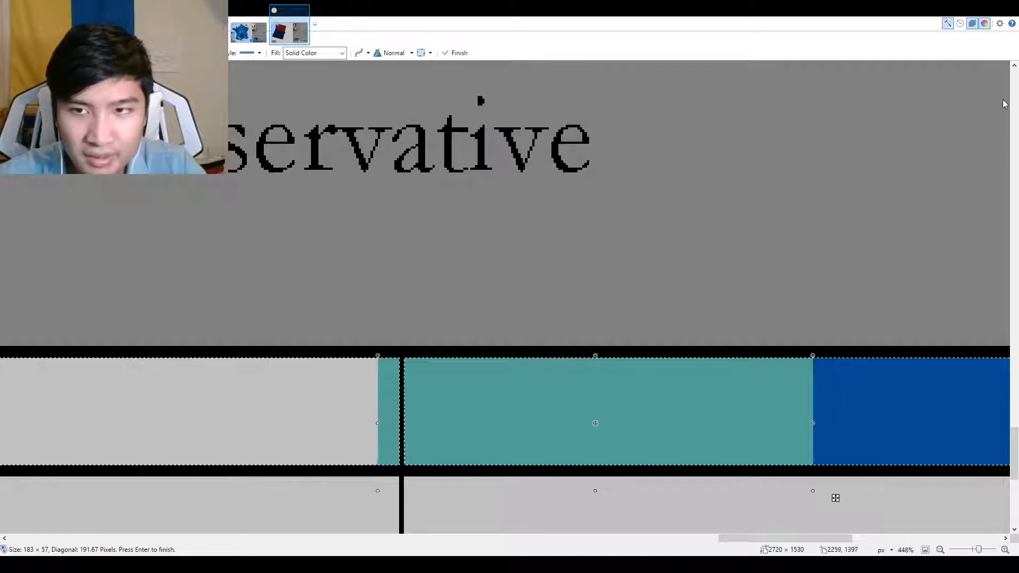
key("ctrl+d")
Sample the gold of the Democratic label and recolor the 16.1% share of the 1st bar beside the Republican segment.
key("k")
scroll(423, 314, "down", 3)
scroll(423, 314, "up", 8)
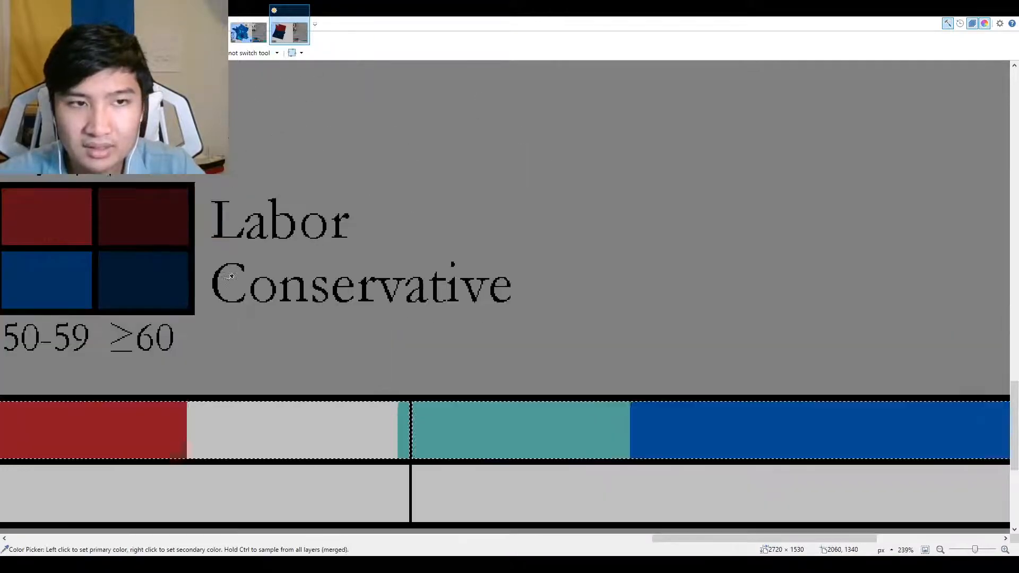
scroll(423, 314, "left", 6)
scroll(766, 392, "up", 4)
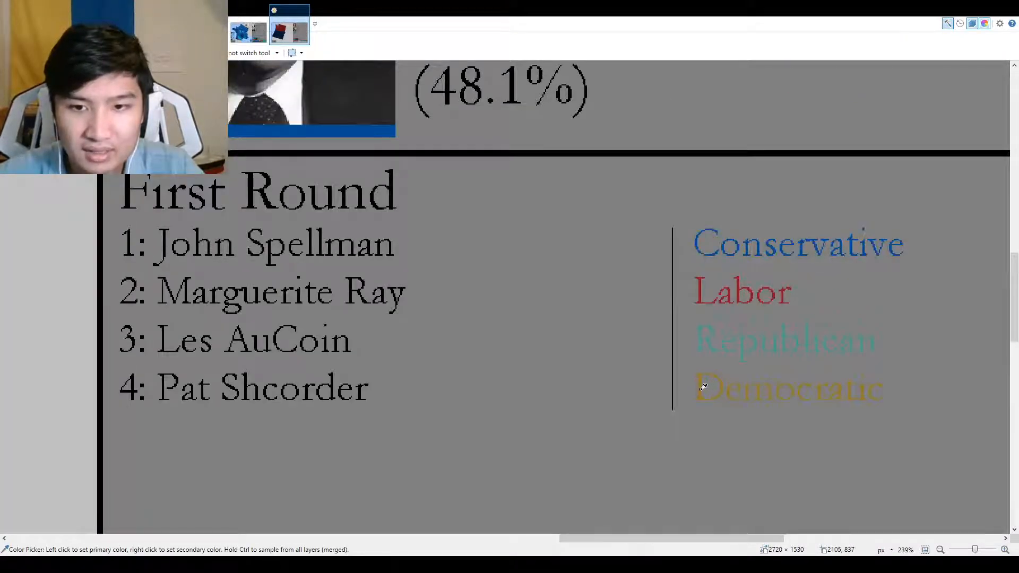
key("r")
scroll(565, 345, "down", 3)
scroll(755, 357, "down", 4)
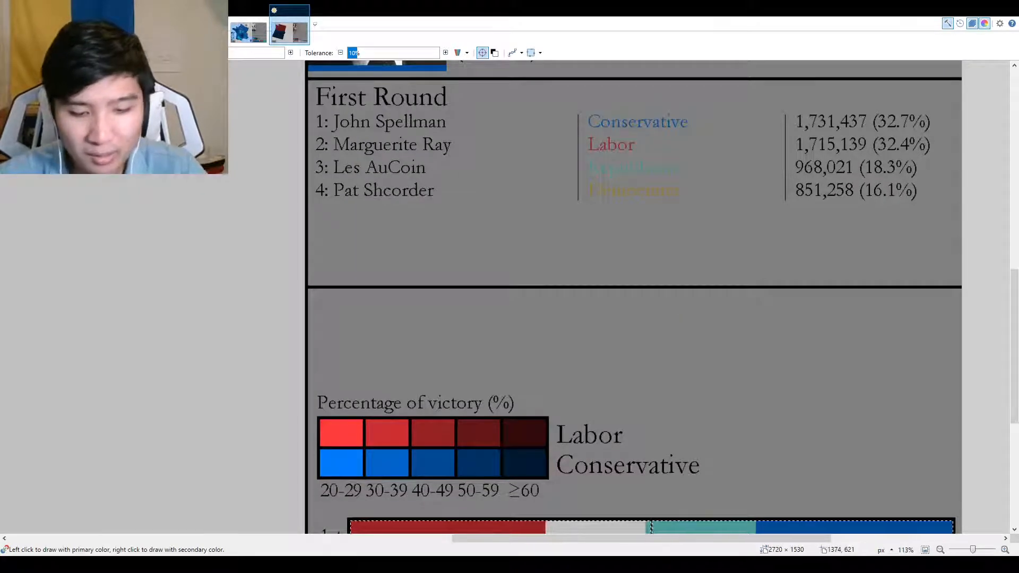
scroll(580, 178, "down", 6)
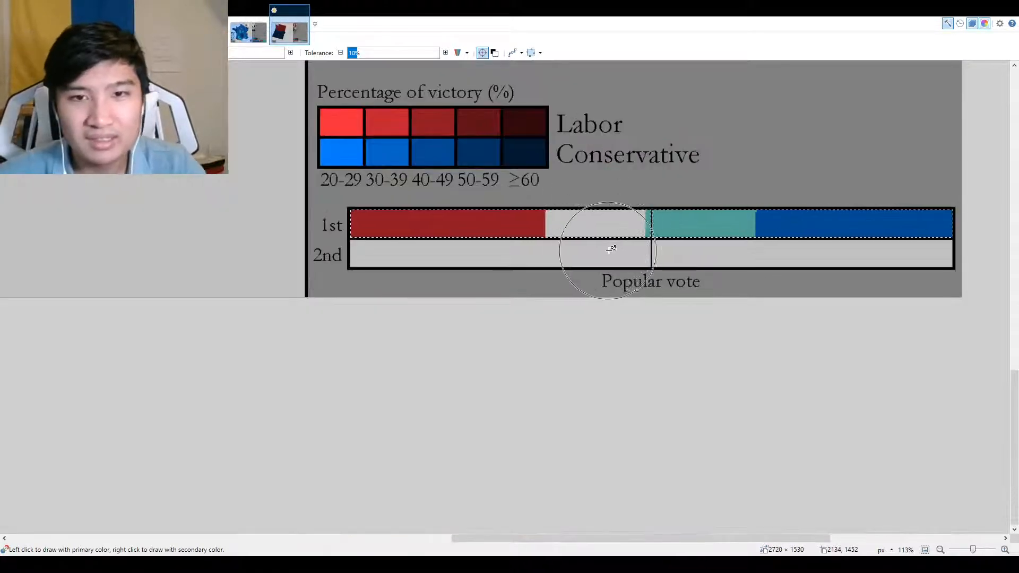
scroll(602, 233, "up", 3)
scroll(601, 187, "up", 2)
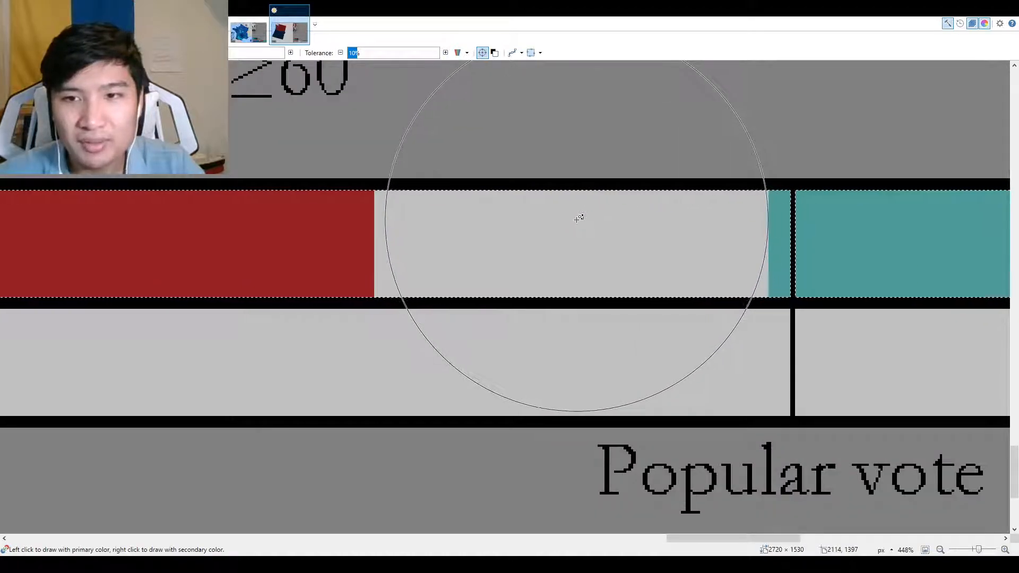
left_click(586, 207)
Square off the 1st bar's Democratic segment with a solid gold rectangle about 161 × 58 pixels.
key("o")
scroll(392, 191, "up", 3)
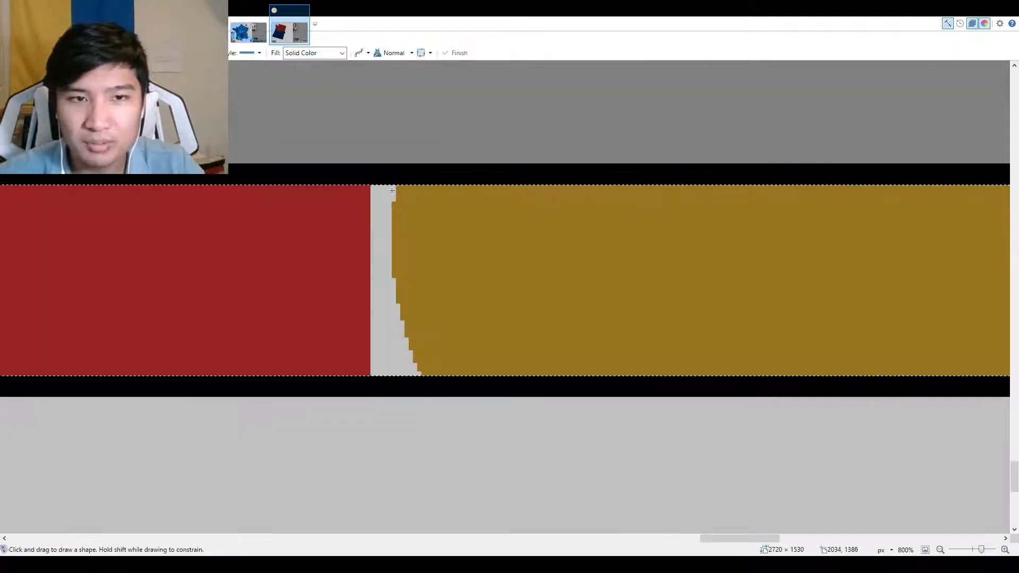
left_click_drag(395, 182, 703, 427)
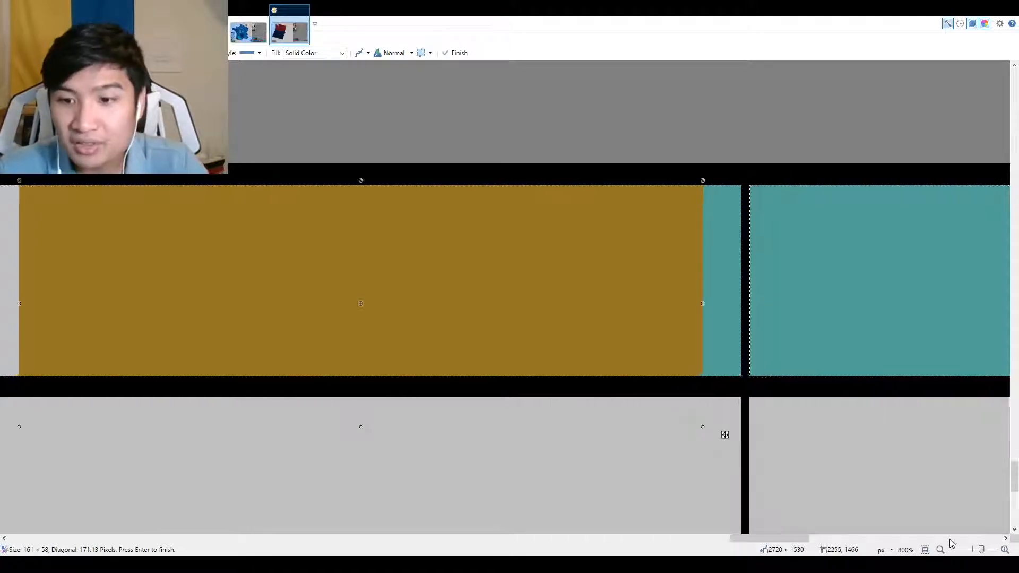
left_click(926, 550)
key("f")
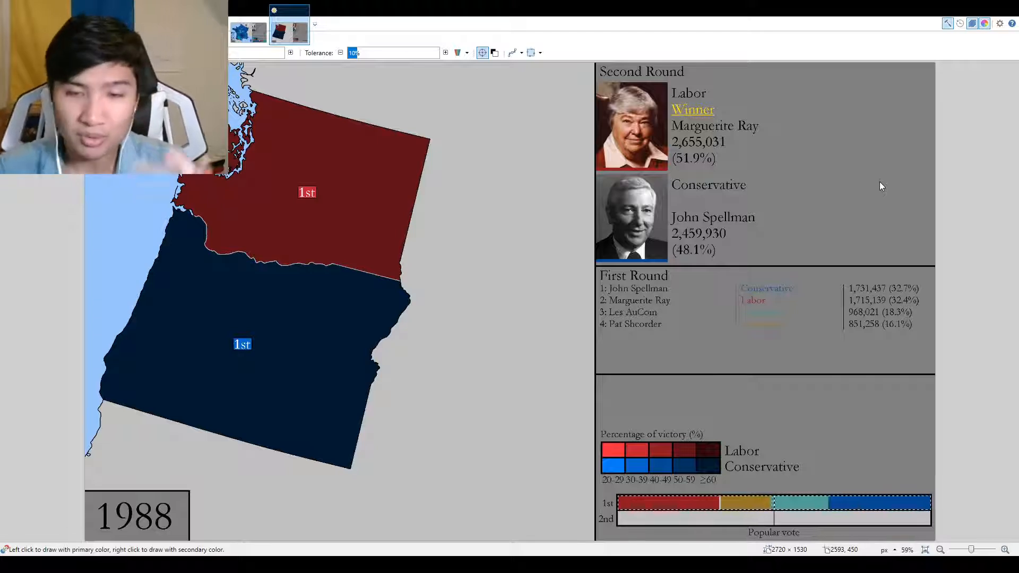
Drop the 1st bar's selection and select both empty halves of the 2nd popular vote bar instead.
key("k")
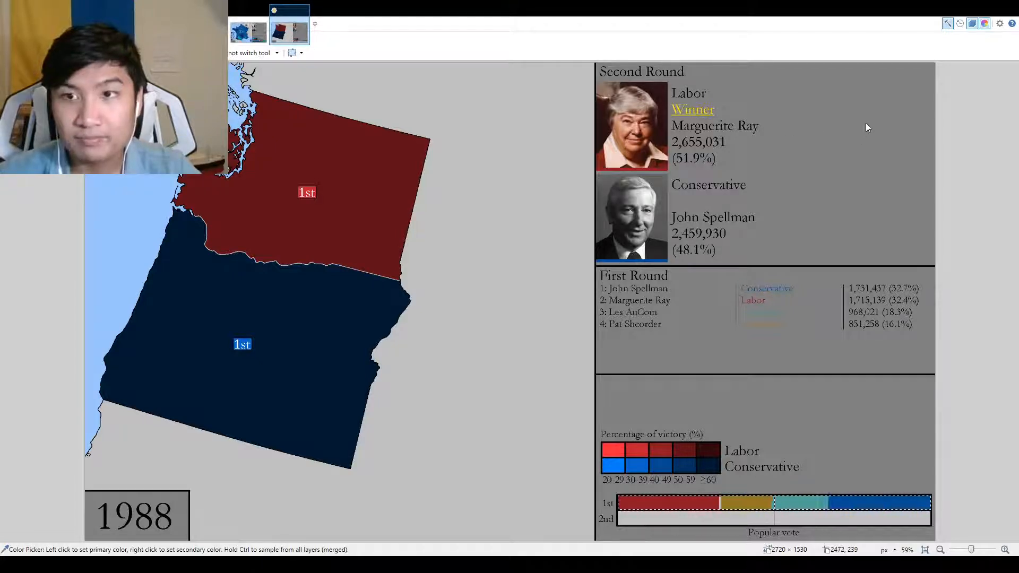
key("s")
key("ctrl+d")
left_click(788, 520)
left_click(752, 520, "ctrl")
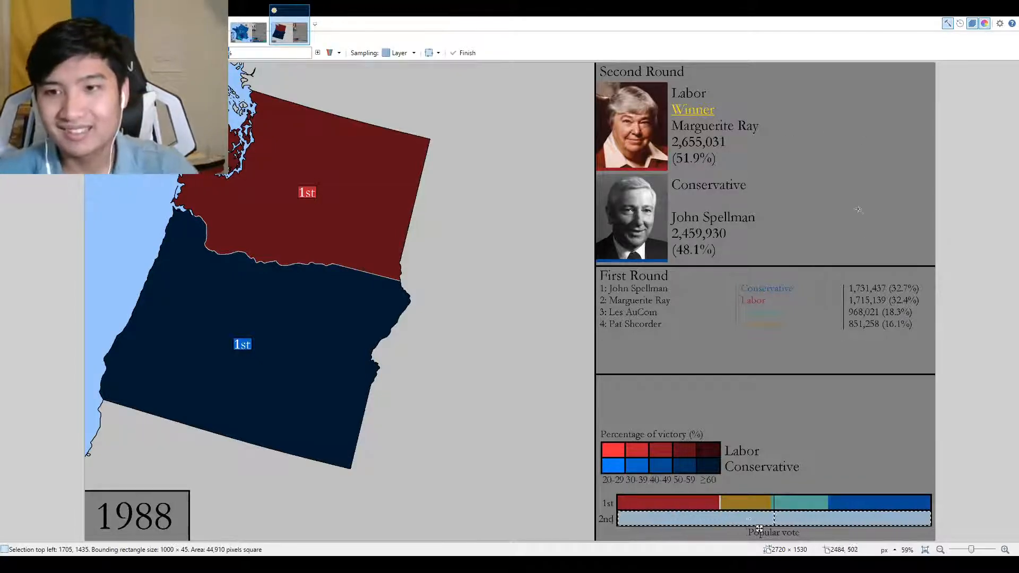
Color the left 51.9% of the 2nd bar in Labor red, finishing it with a solid rectangle about 530 × 97 pixels.
key("r")
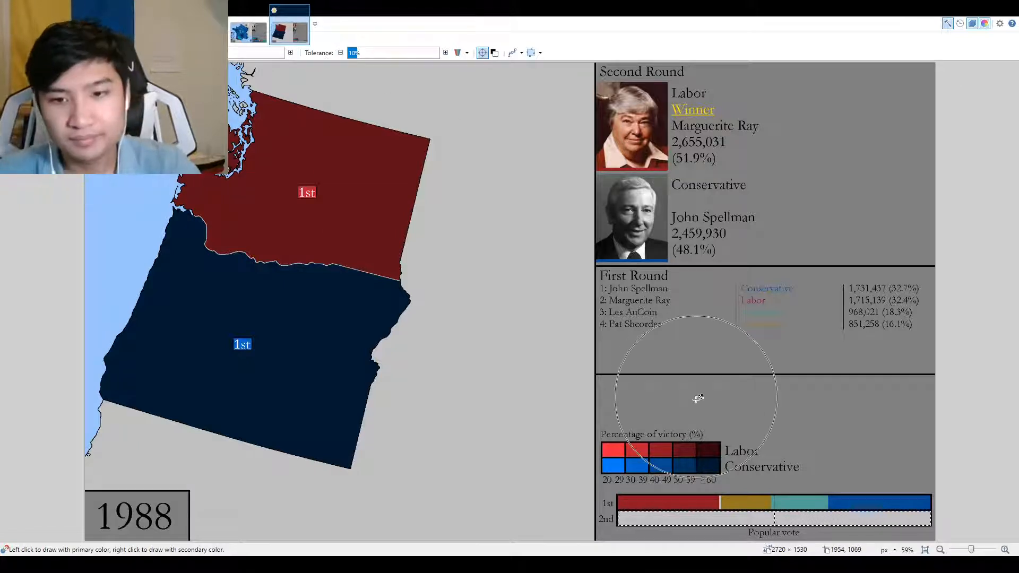
scroll(699, 404, "up", 5)
scroll(777, 352, "up", 3)
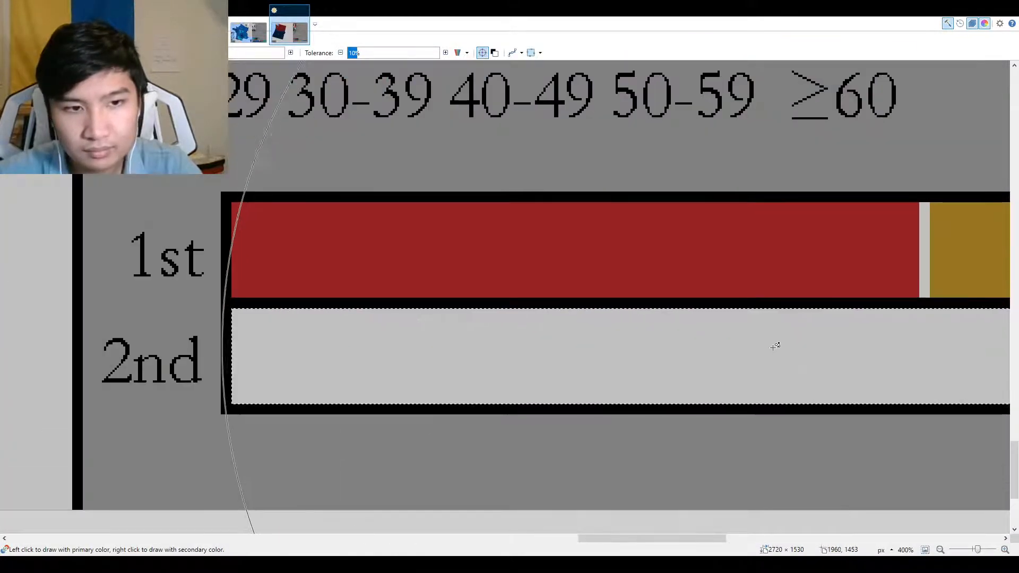
left_click(785, 349)
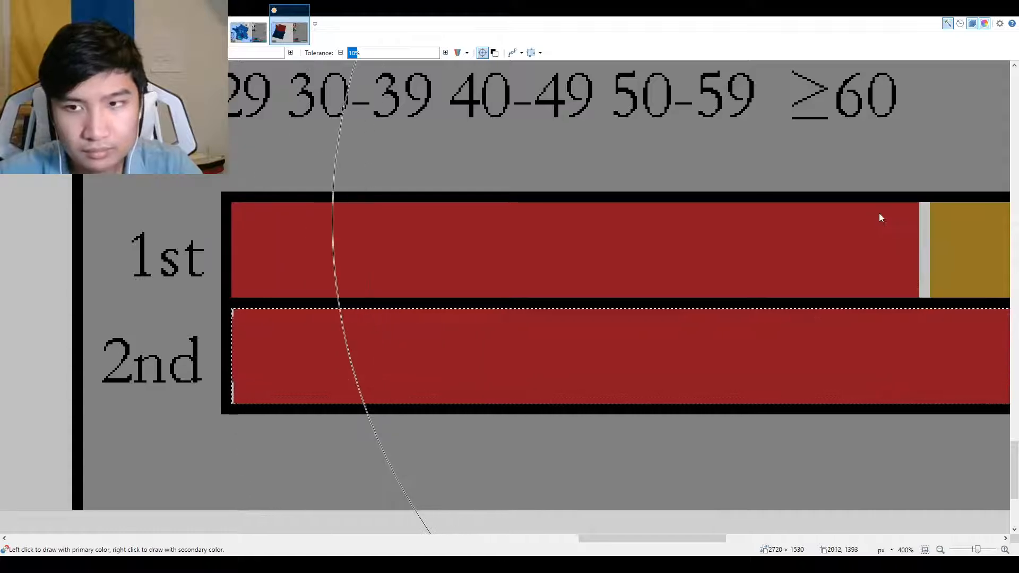
key("o")
left_click_drag(1018, 476, 564, 489)
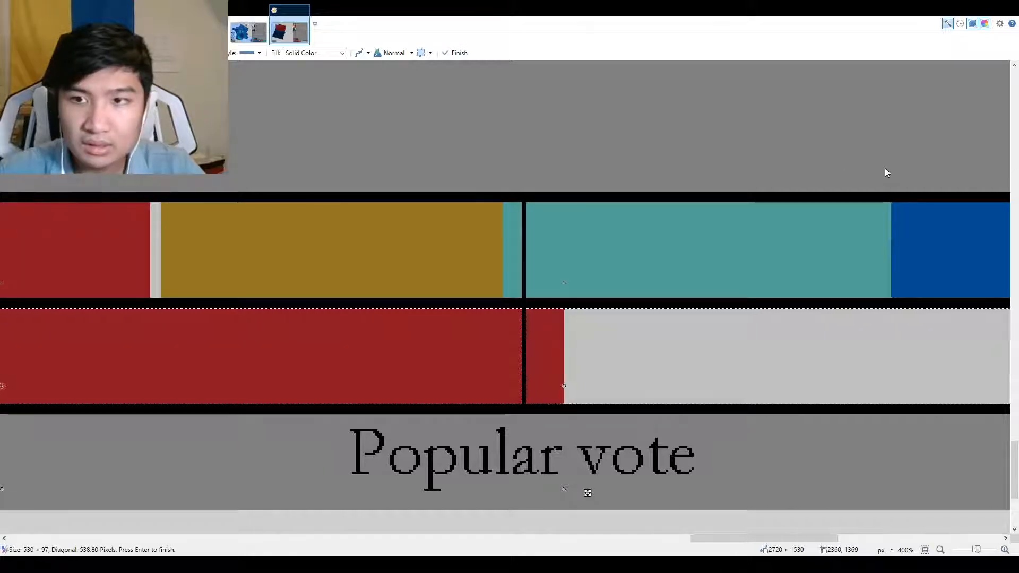
Fill the remaining part of the 2nd popular vote bar with Conservative blue.
key("f")
left_click(809, 378)
scroll(811, 384, "up", 1)
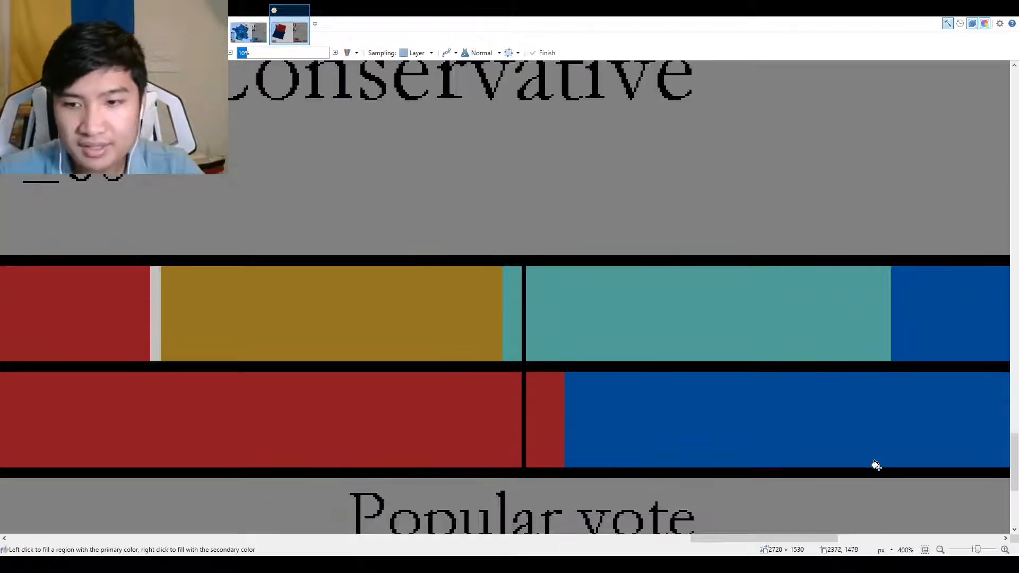
key("ctrl+b")
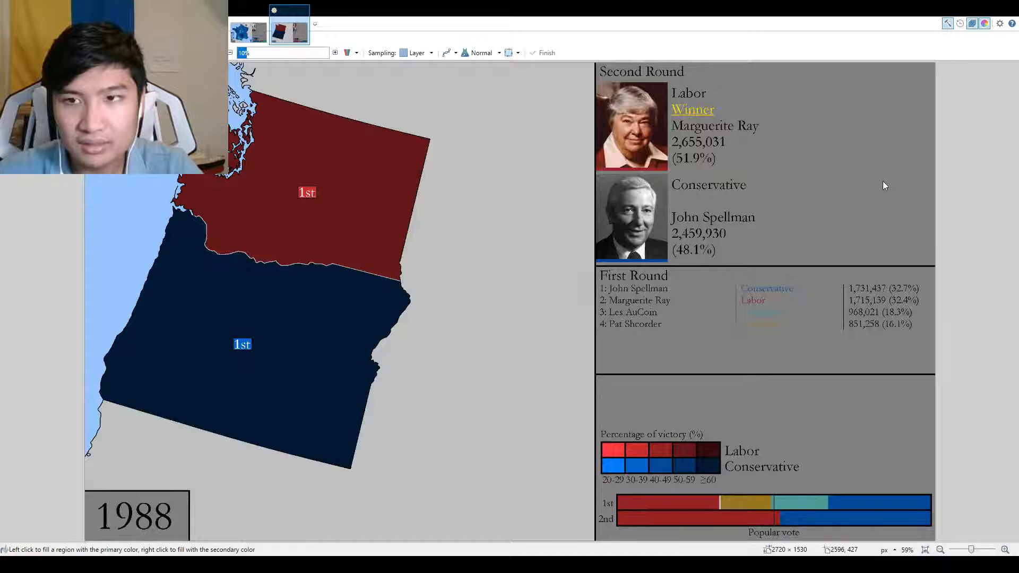
Erase both 8s from the year label by filling them with the gray background color.
key("b")
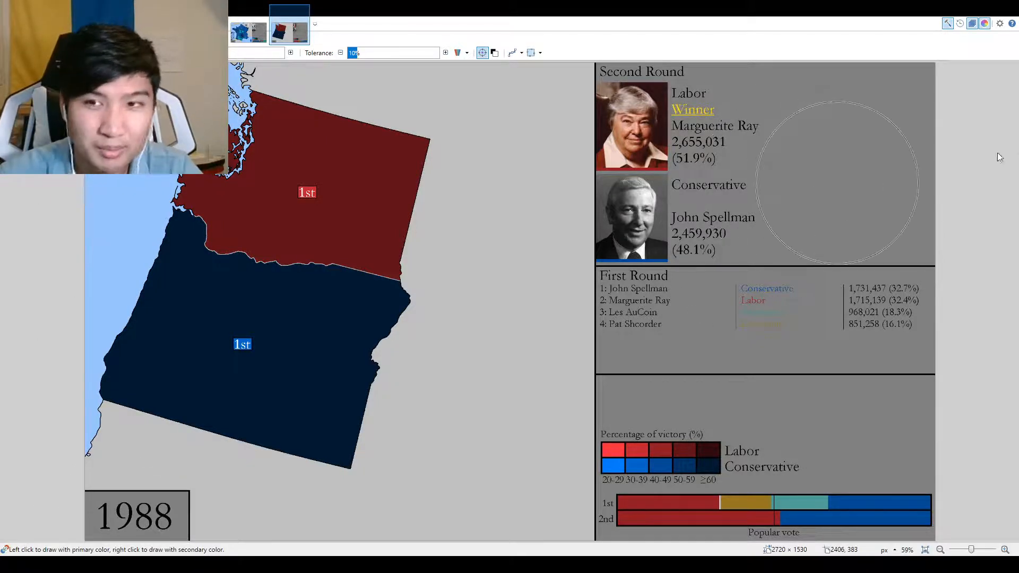
key("k")
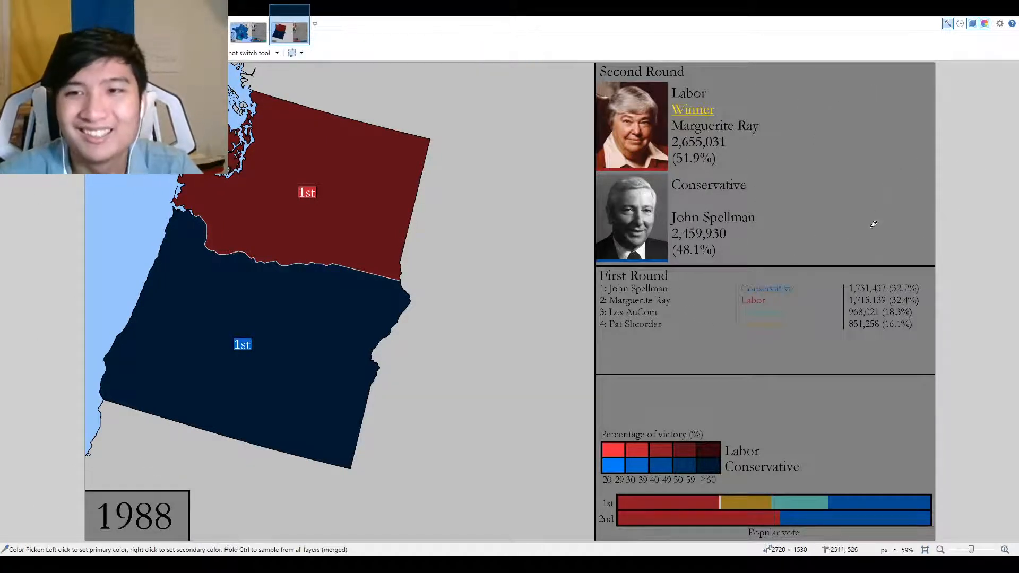
key("o")
key("o")
key("f")
scroll(159, 492, "up", 3)
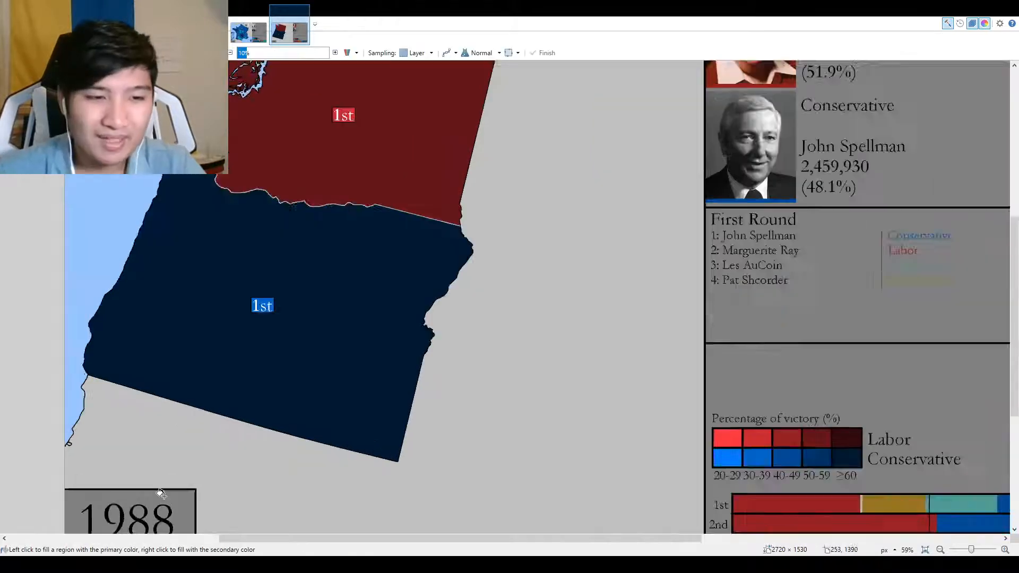
left_click_drag(205, 475, 331, 396)
scroll(330, 396, "up", 5)
left_click(387, 378)
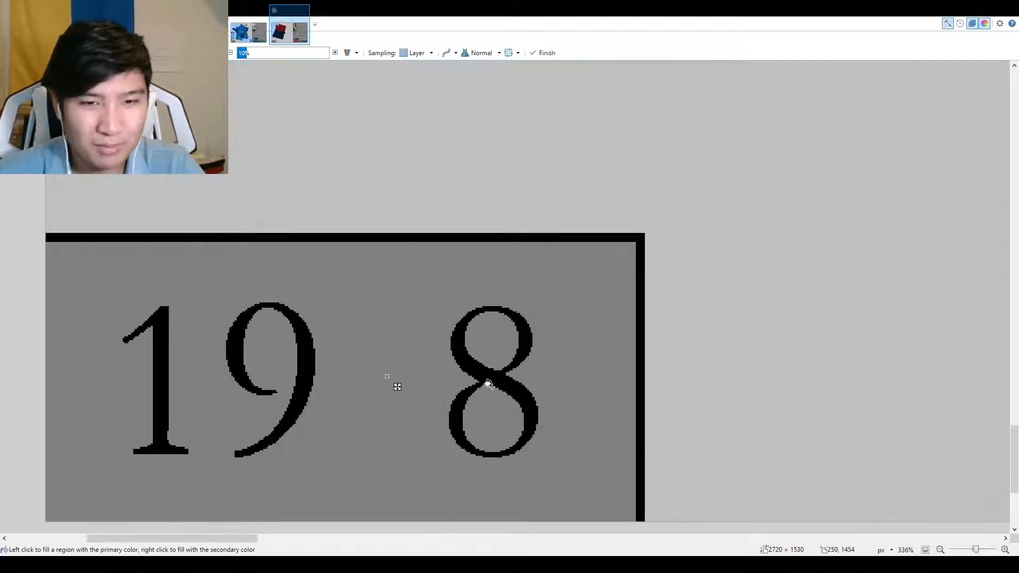
left_click(498, 380)
Complete the year label as 1994 with black size-100 digits, aligning the first typed 9 over the existing one.
key("t")
left_click(434, 387)
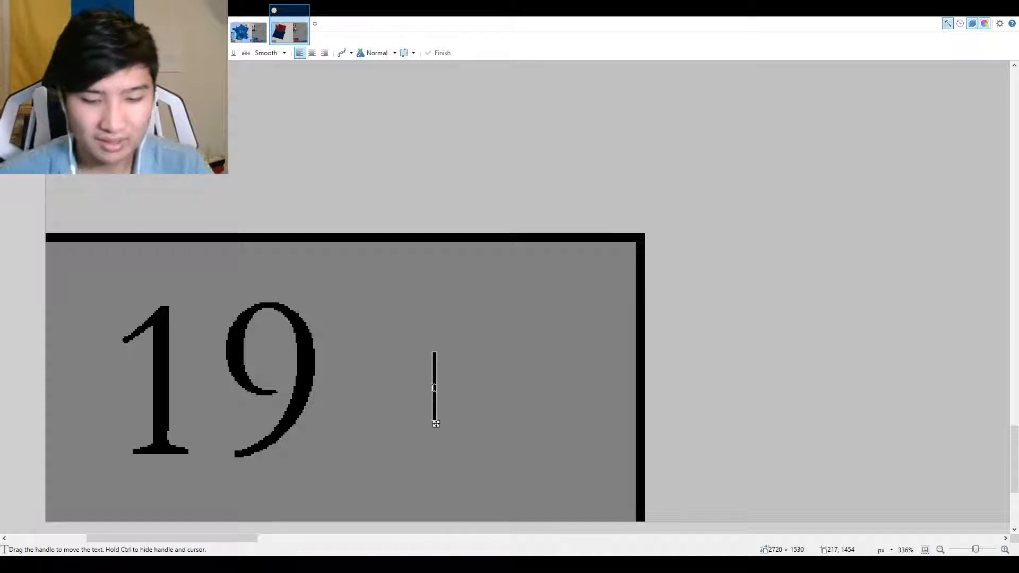
type("9")
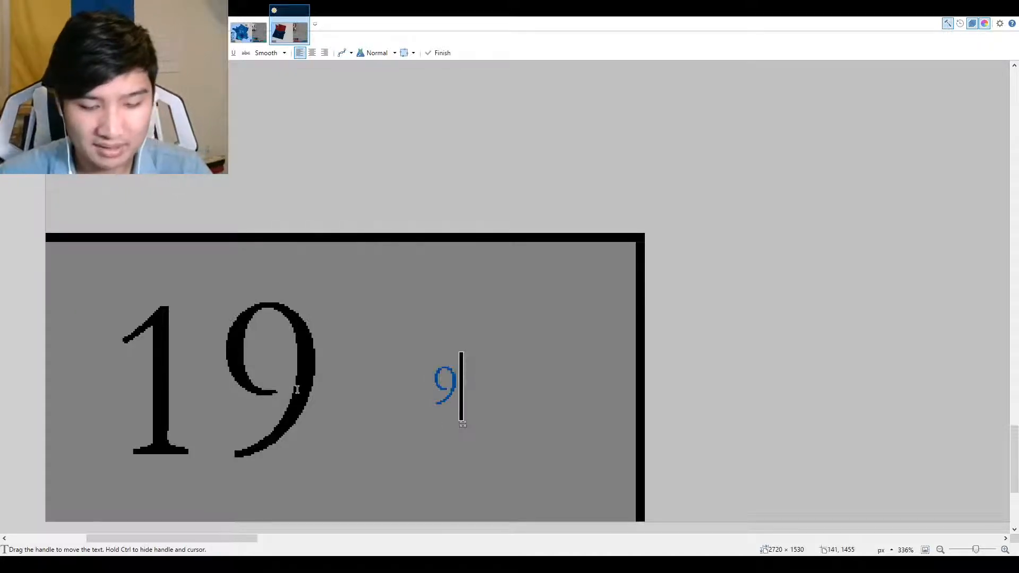
type("94")
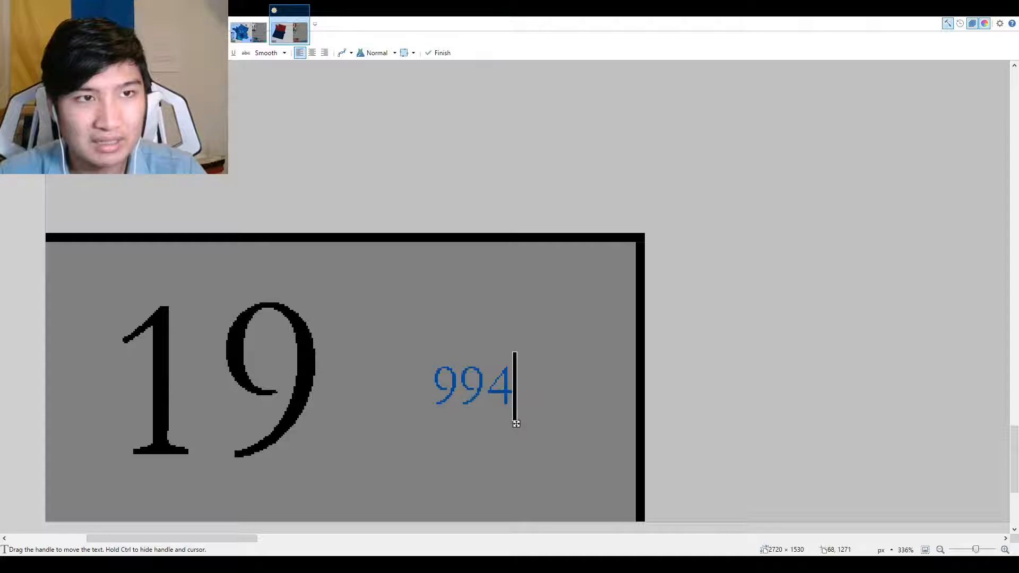
double_click(183, 53)
type("100")
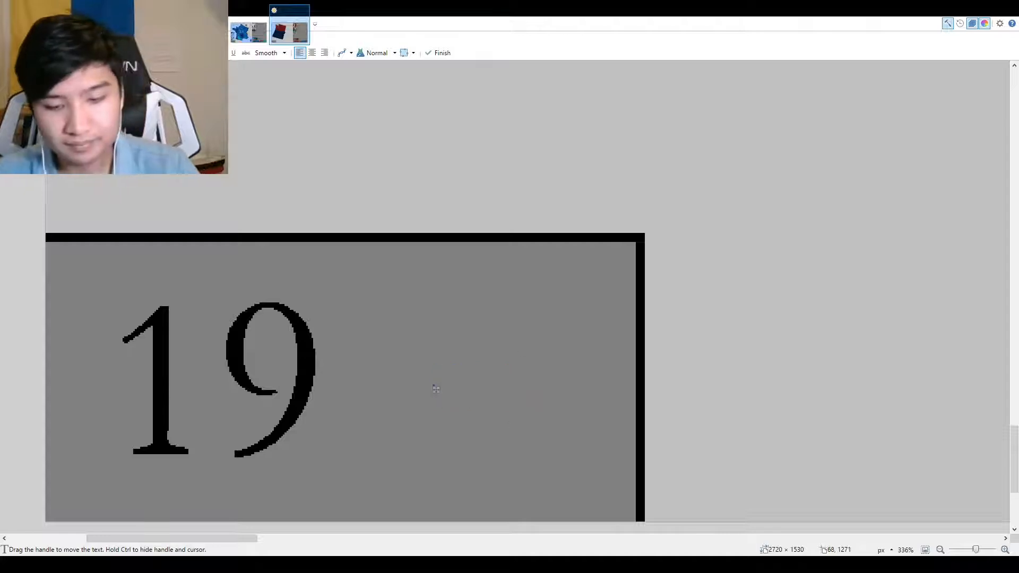
left_click_drag(479, 356, 262, 360)
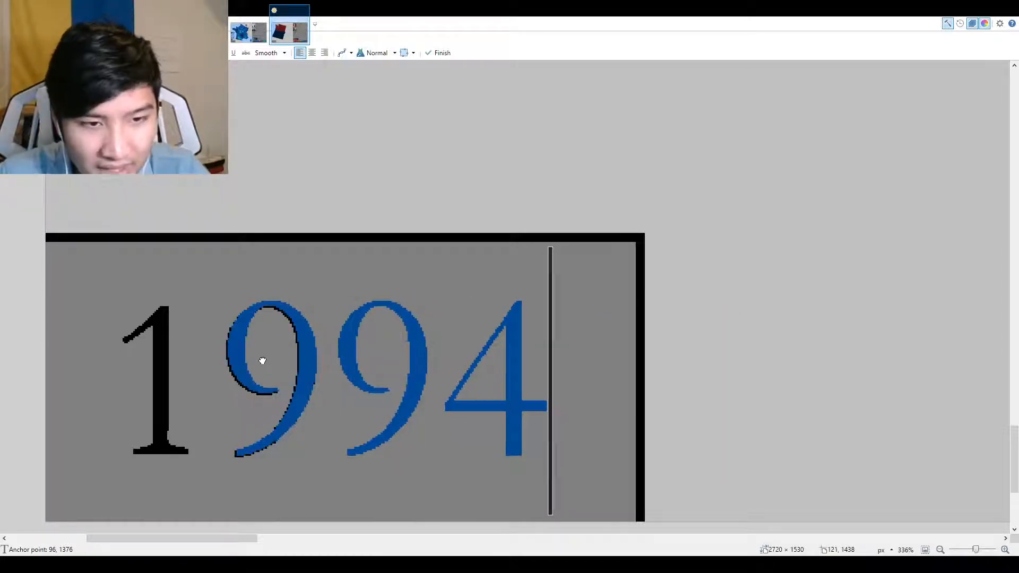
left_click(902, 203)
left_click(924, 550)
Blank the 1st popular vote bar's red and gold segments with the light gray sampled from the sliver between them.
key("r")
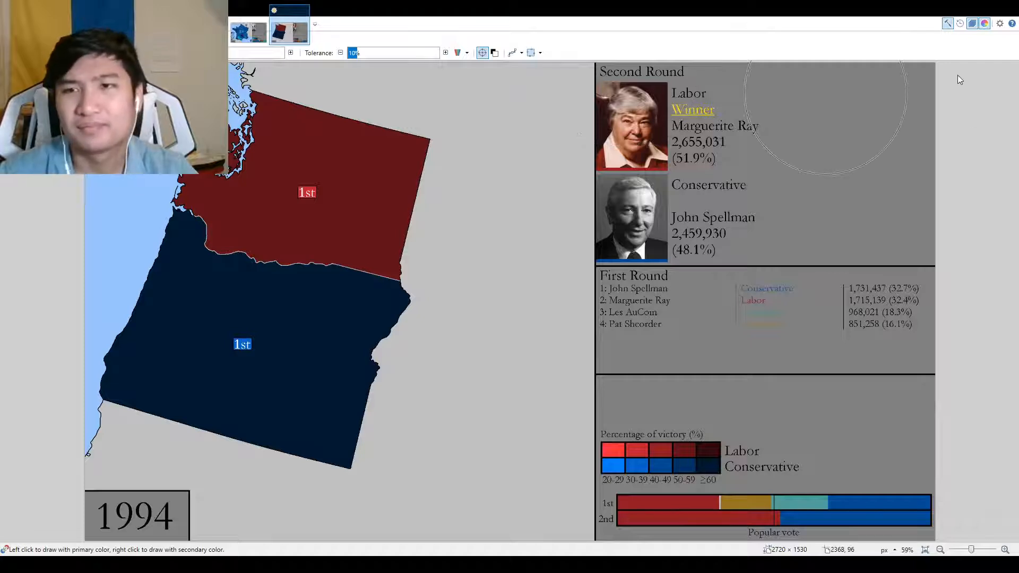
key("o")
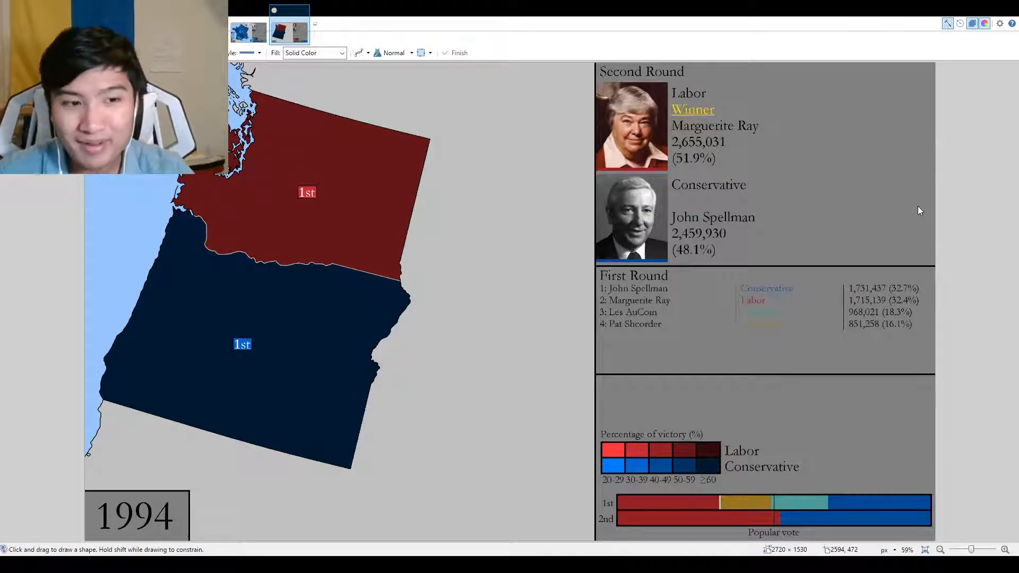
key("k")
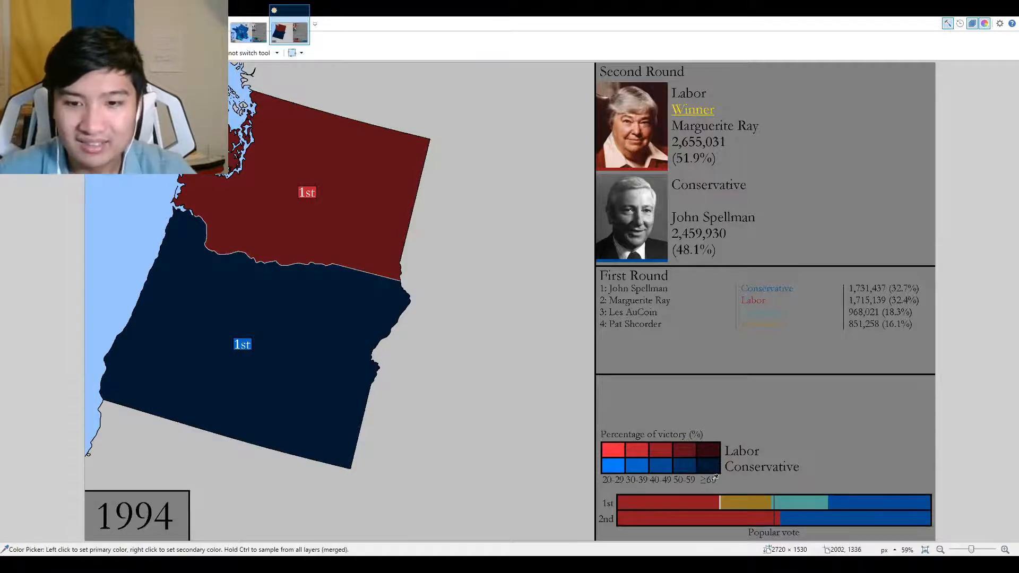
scroll(714, 504, "up", 5)
left_click(712, 507)
scroll(712, 507, "down", 4)
key("f")
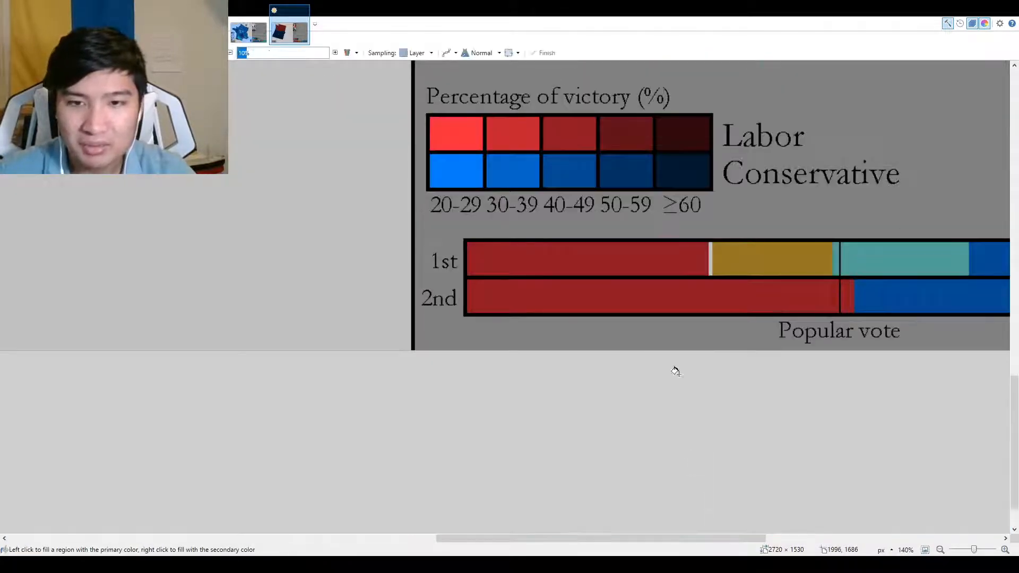
left_click(686, 277)
key("ctrl+z")
left_click(684, 256)
left_click(717, 256)
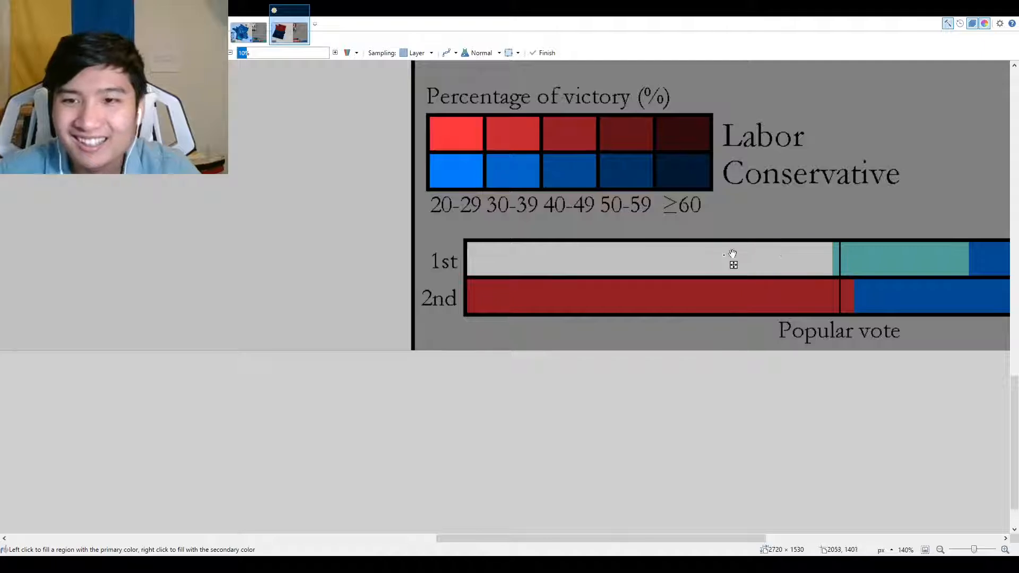
Blank the teal and blue segments of the 1st popular vote bar with the same light gray.
left_click(837, 260)
left_click(860, 260)
left_click_drag(862, 263, 267, 334)
left_click(418, 332)
Clear the 2nd popular vote bar by filling its blue and red parts with light gray.
left_click(353, 367)
left_click(250, 376)
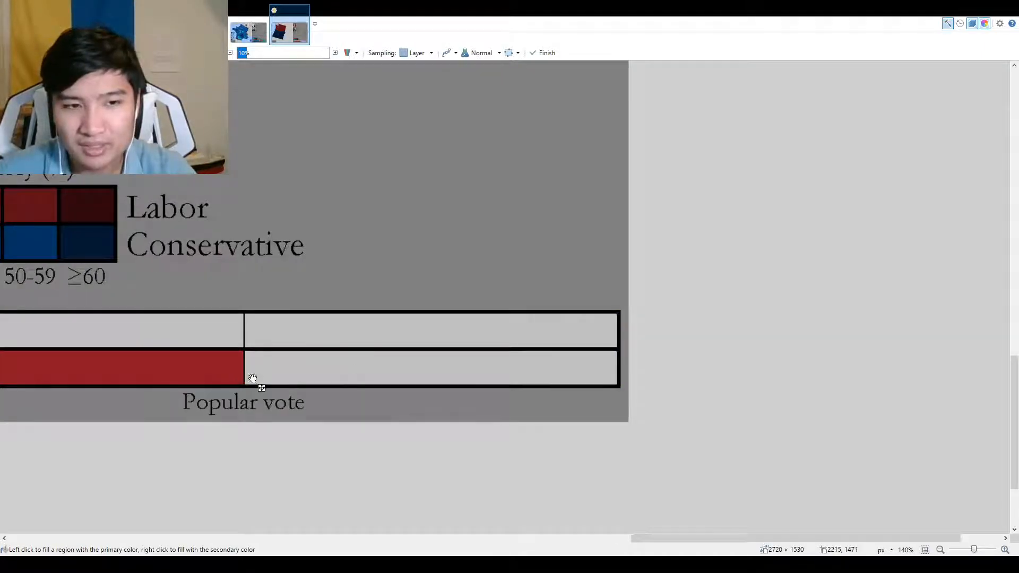
left_click(228, 371)
scroll(403, 371, "down", 3)
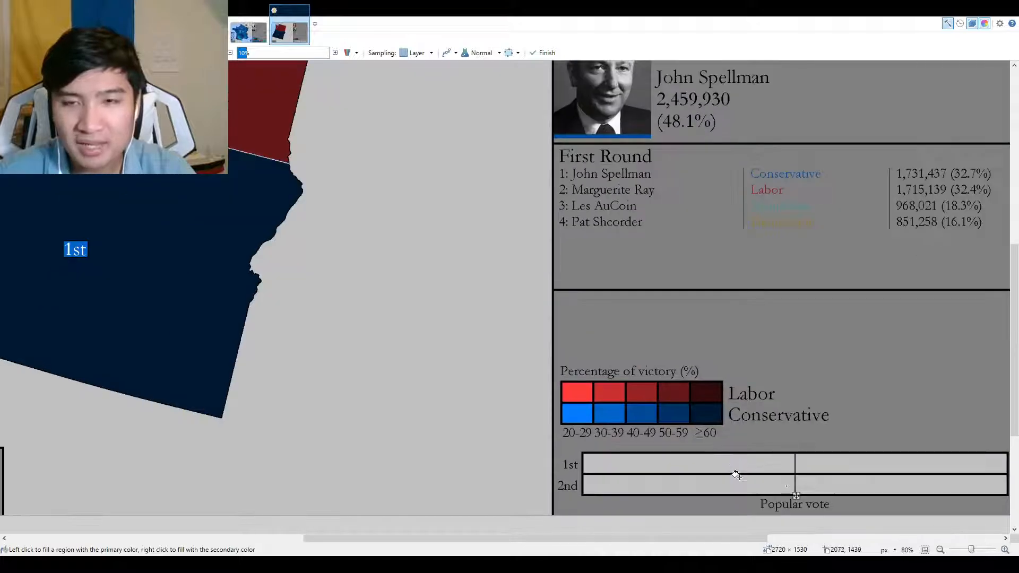
key("o")
key("o")
scroll(808, 410, "up", 4)
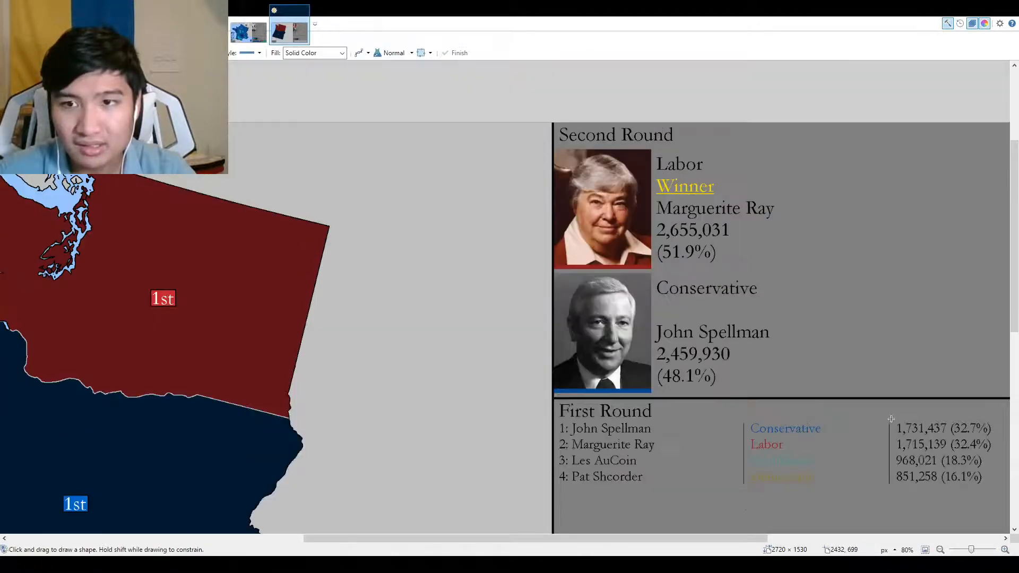
scroll(779, 400, "up", 4)
key("s")
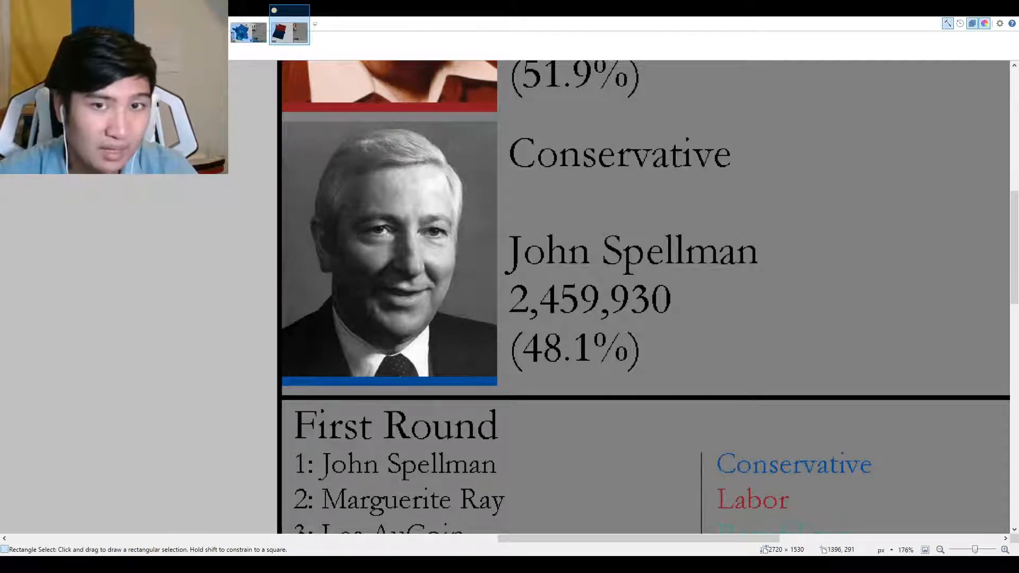
scroll(301, 106, "up", 2)
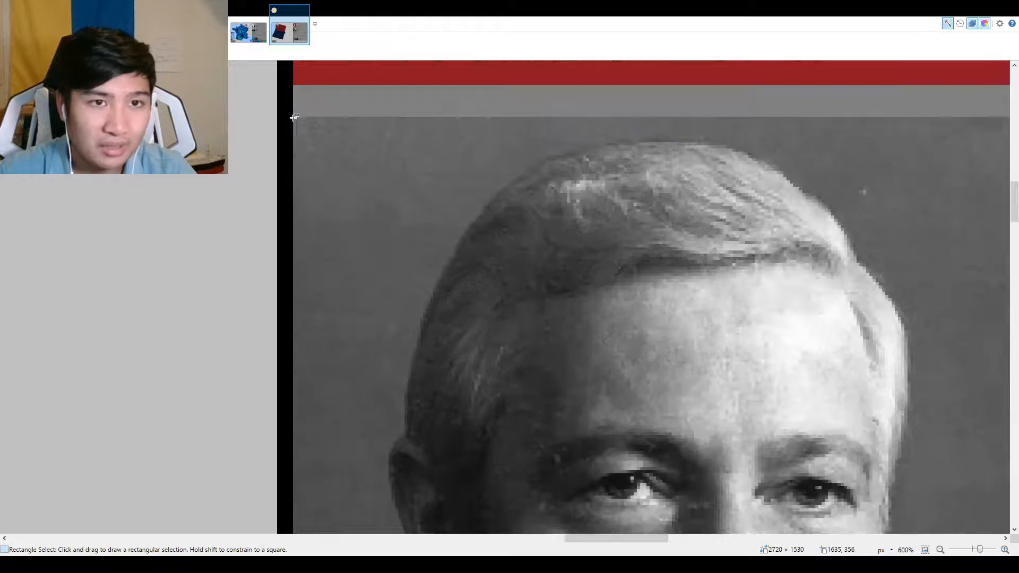
scroll(536, 257, "down", 3)
left_click_drag(295, 118, 343, 416)
scroll(828, 446, "up", 2)
scroll(351, 412, "down", 4)
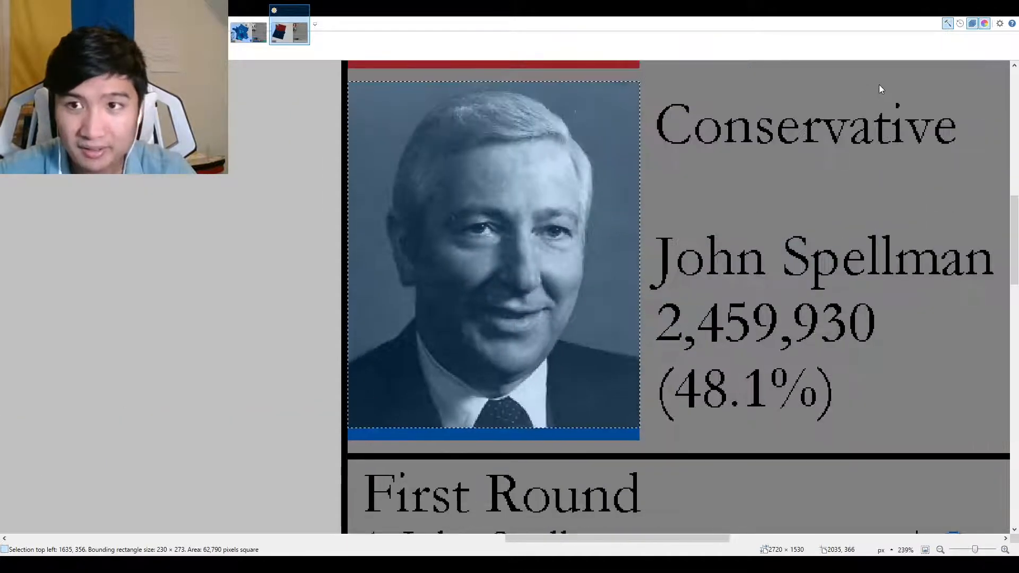
scroll(618, 299, "up", 1)
scroll(618, 298, "up", 3)
left_click_drag(491, 463, 493, 93)
key("Left")
key("Up")
key("Up")
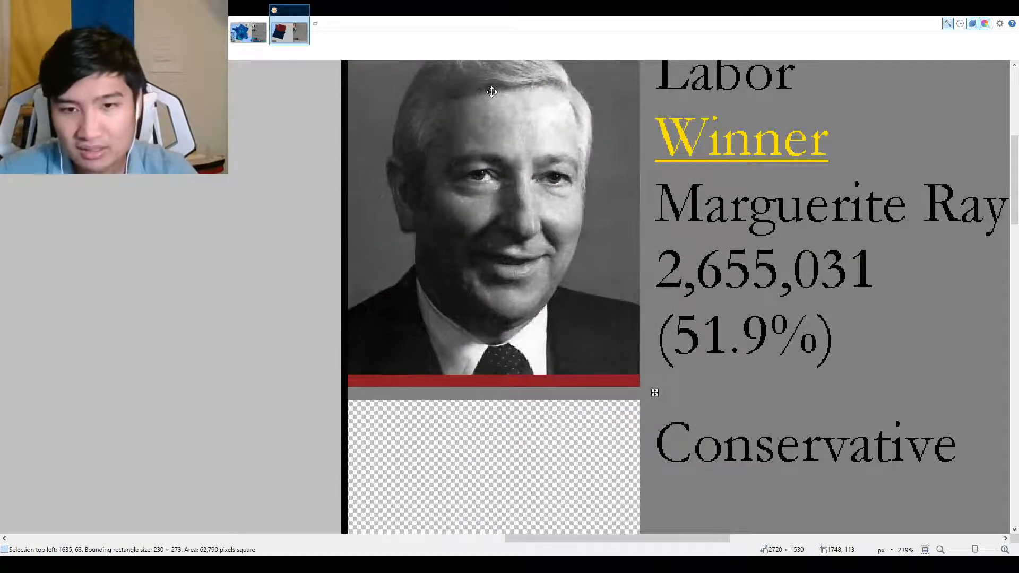
scroll(696, 391, "down", 3)
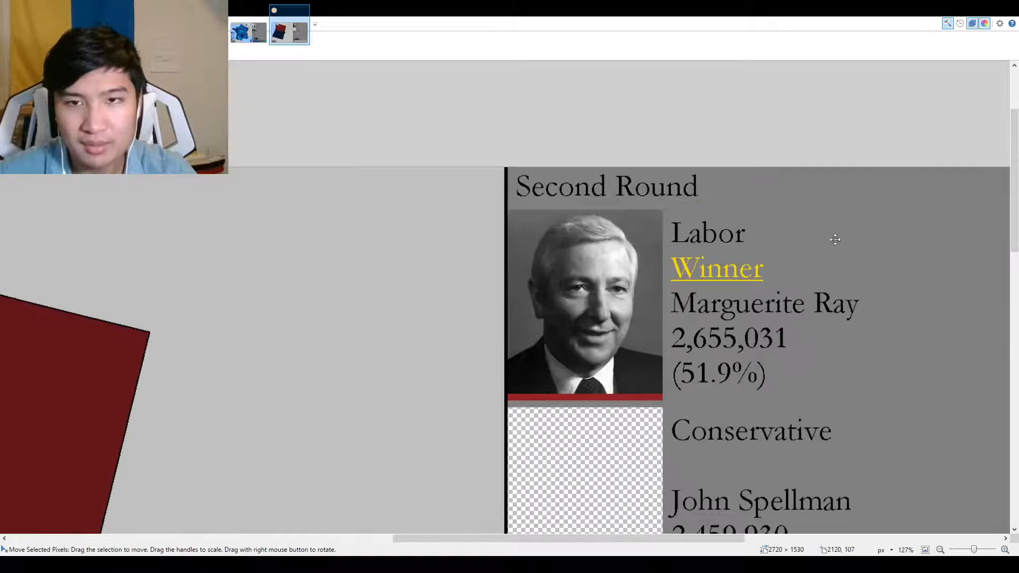
Cover Marguerite Ray's name and results, the Conservative label and John Spellman's name with solid background-gray rectangles, keeping Winner.
key("o")
left_click_drag(757, 416, 532, 311)
mouse_move(445, 184)
left_mouse_down()
mouse_move(687, 286)
mouse_move(699, 361)
mouse_move(707, 244)
mouse_move(706, 280)
mouse_move(728, 303)
left_mouse_up()
left_click_drag(444, 311, 685, 420)
scroll(684, 421, "up", 2, "ctrl")
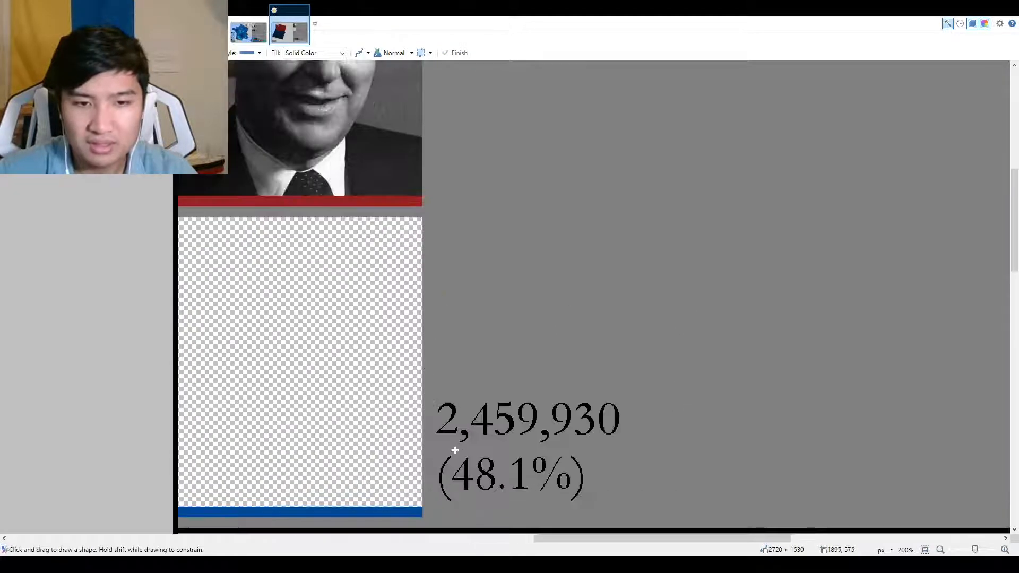
Cover the runner-up's vote count and percentage and the Labor label above Winner with solid gray rectangles.
left_click_drag(430, 444, 635, 349)
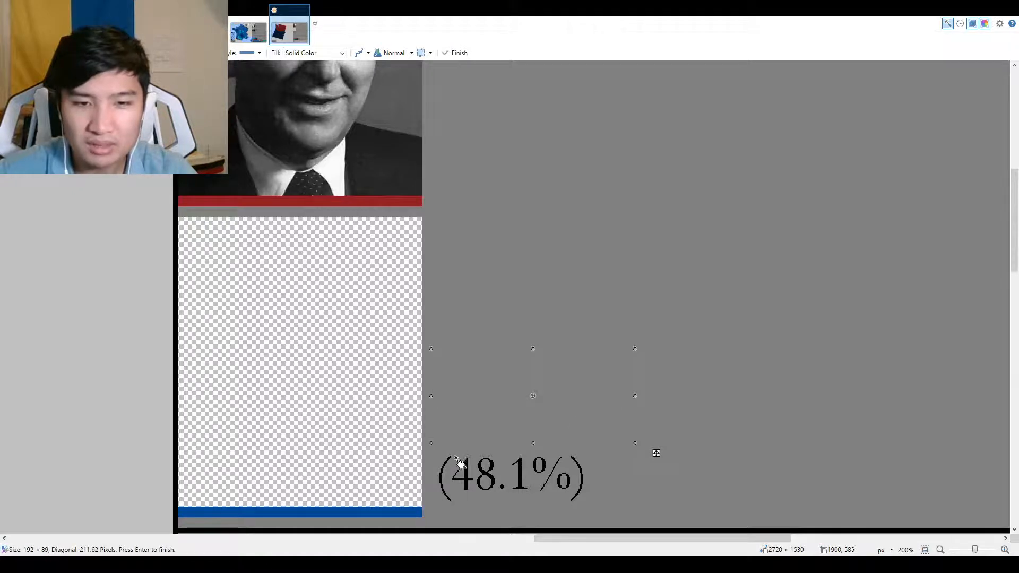
key("Return")
left_click_drag(452, 452, 631, 513)
key("Return")
scroll(571, 349, "up", 5)
mouse_move(428, 171)
left_mouse_down()
mouse_move(531, 197)
mouse_move(566, 219)
left_mouse_up()
Swap the portrait stripe colors, making the winner's stripe Conservative blue and the runner-up's Labor red.
key("k")
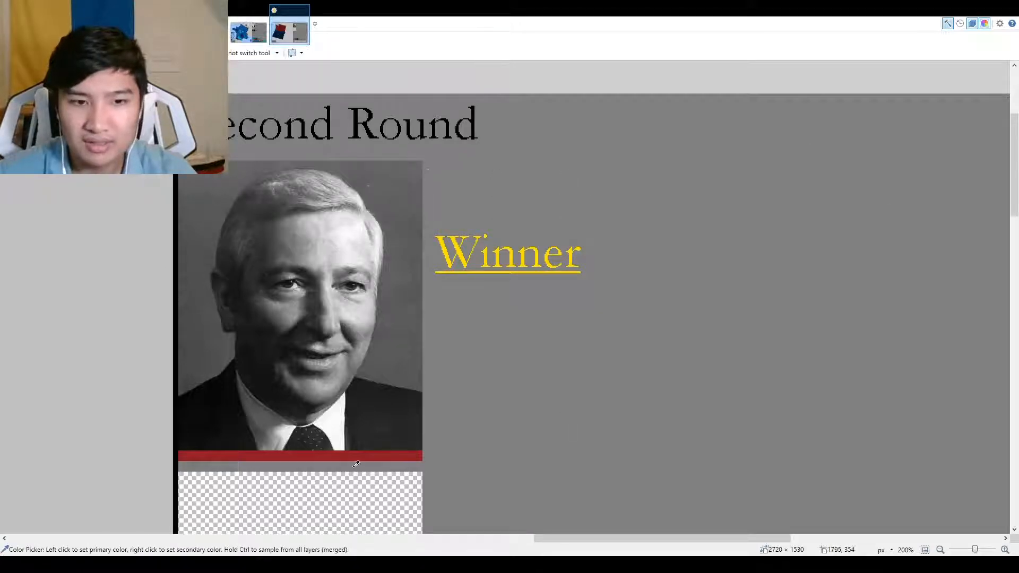
scroll(371, 451, "down", 5)
key("f")
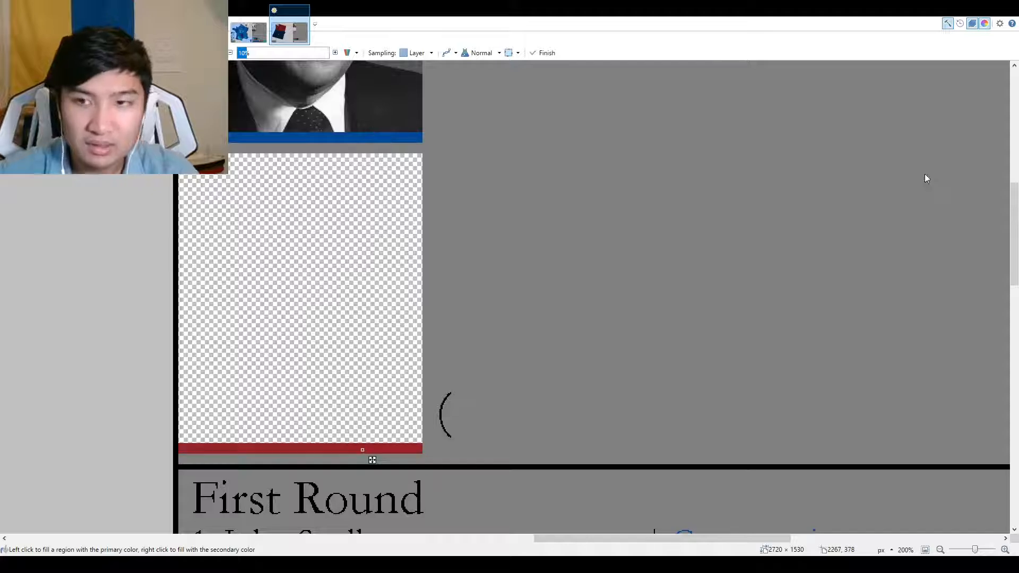
Write Conservative in black above Winner, using a temporary W to align the text with the Winner line.
key("t")
scroll(492, 161, "up", 4)
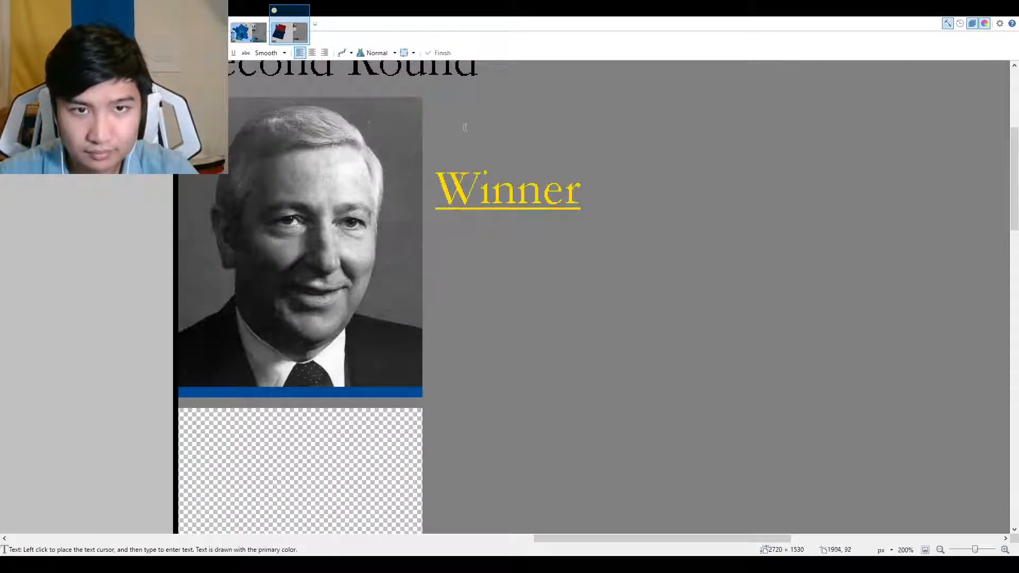
left_click(468, 210)
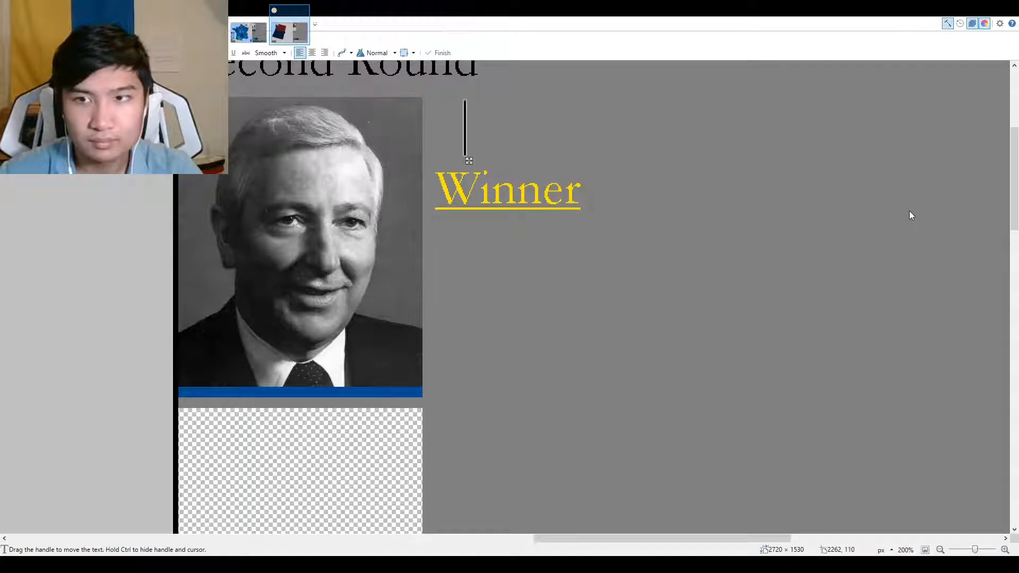
type("Conser")
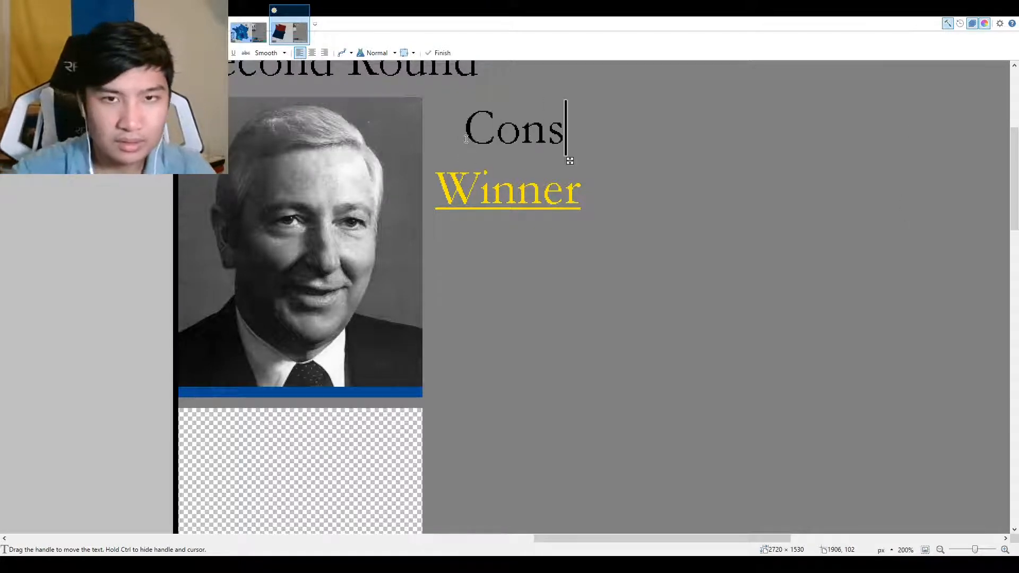
key("BackSpace")
type("erva")
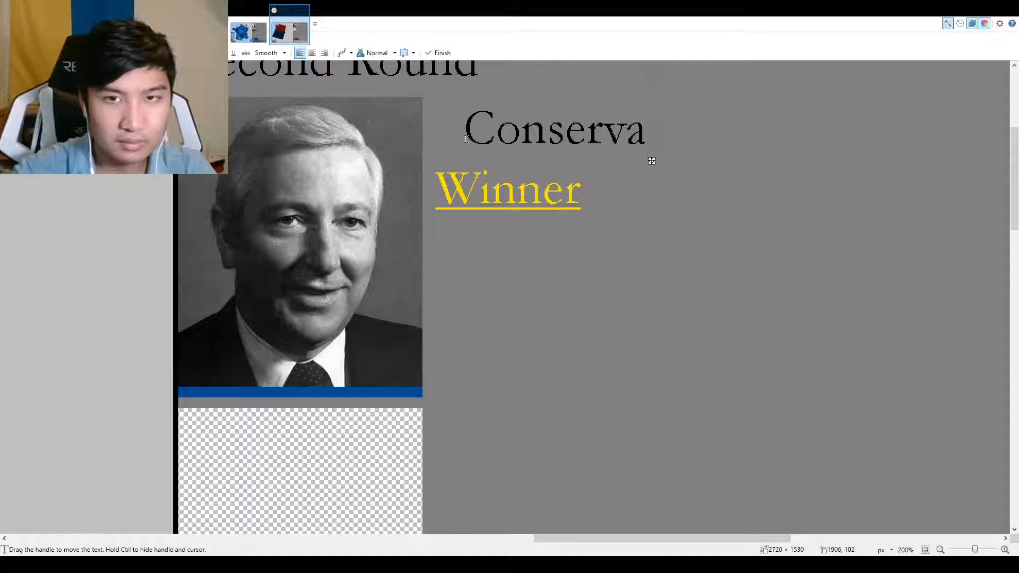
type("tive")
key("Return")
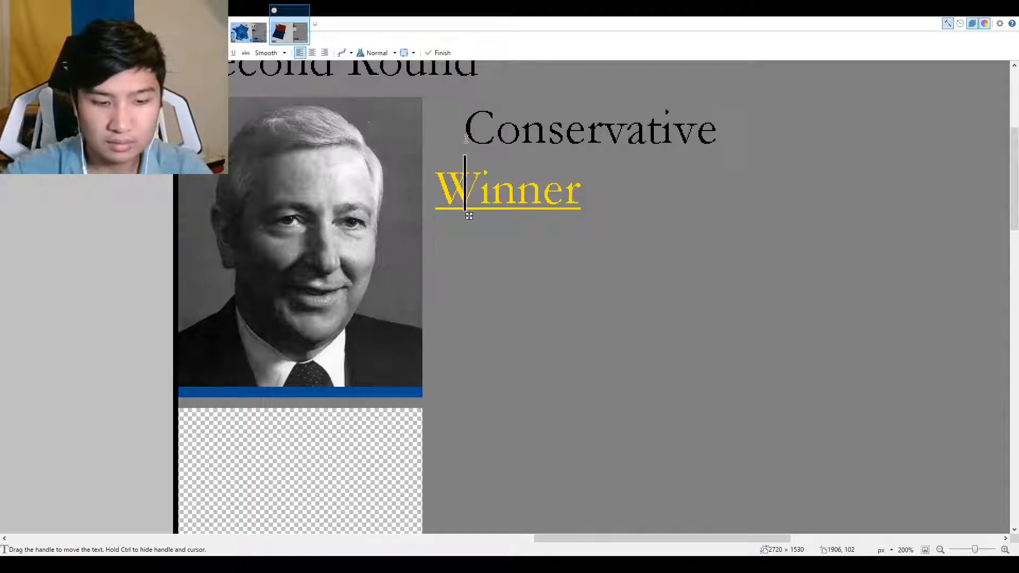
type("W")
scroll(466, 140, "up", 1)
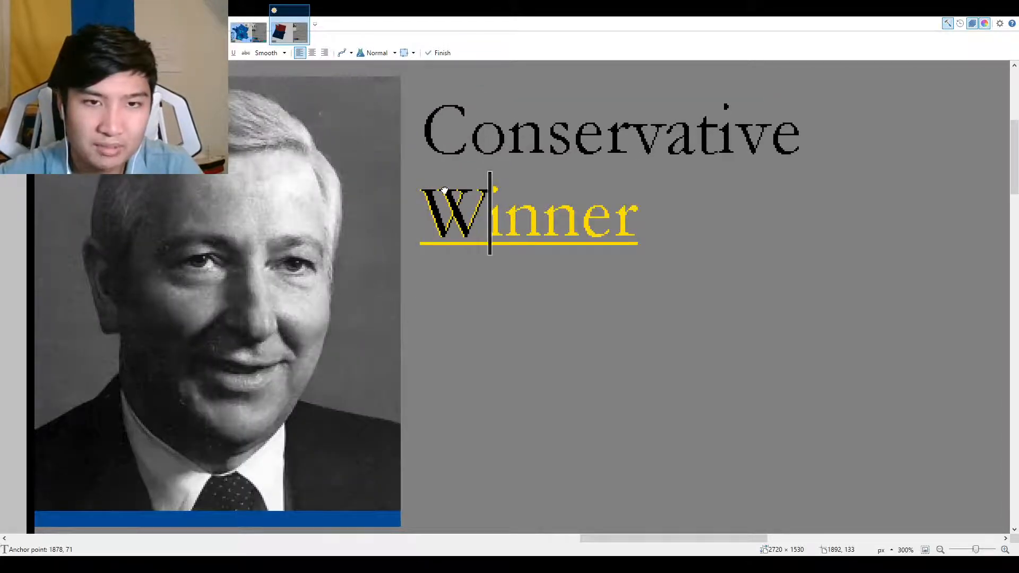
key("BackSpace")
key("Return")
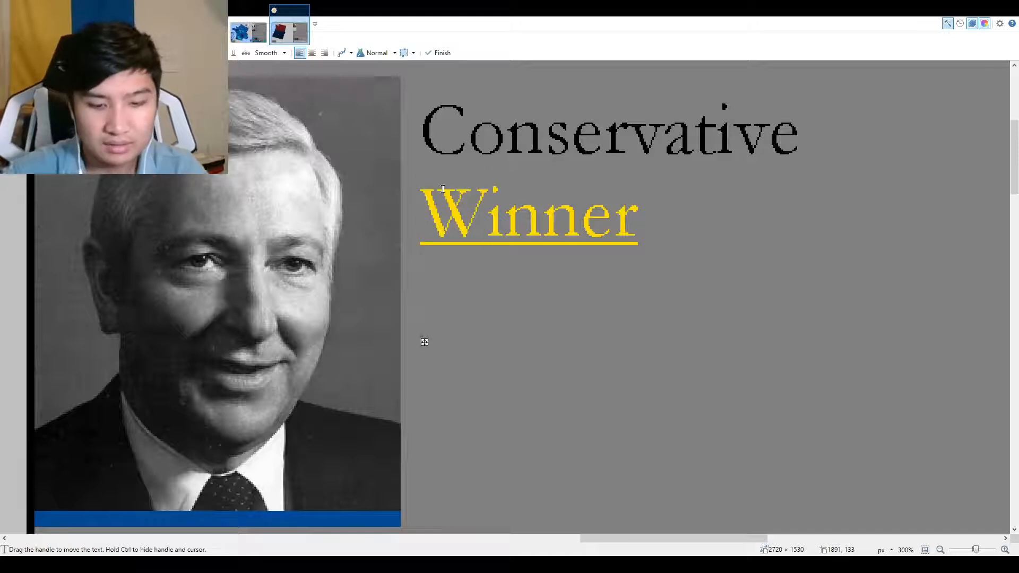
type("John Spee")
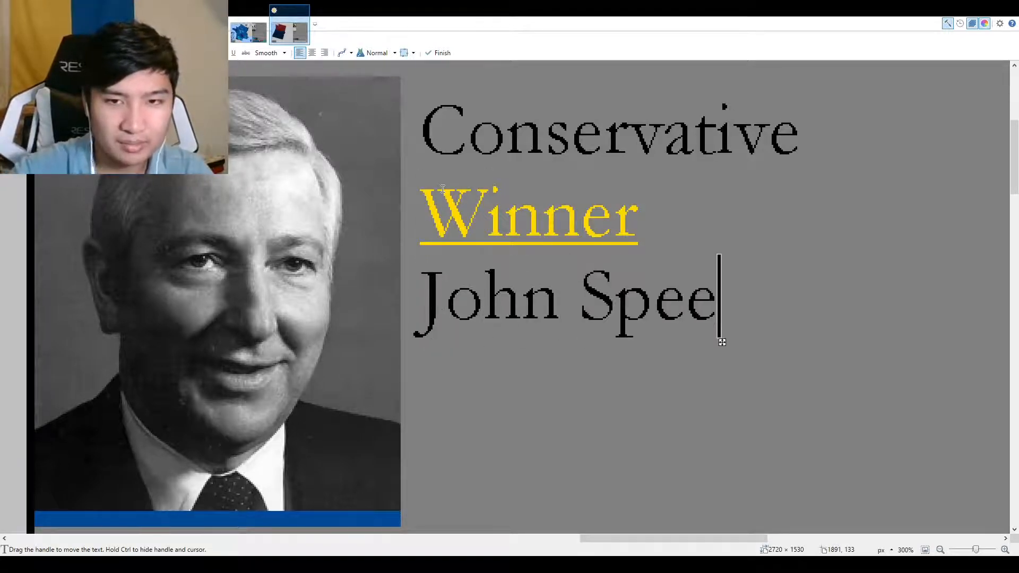
key("BackSpace")
type("llman")
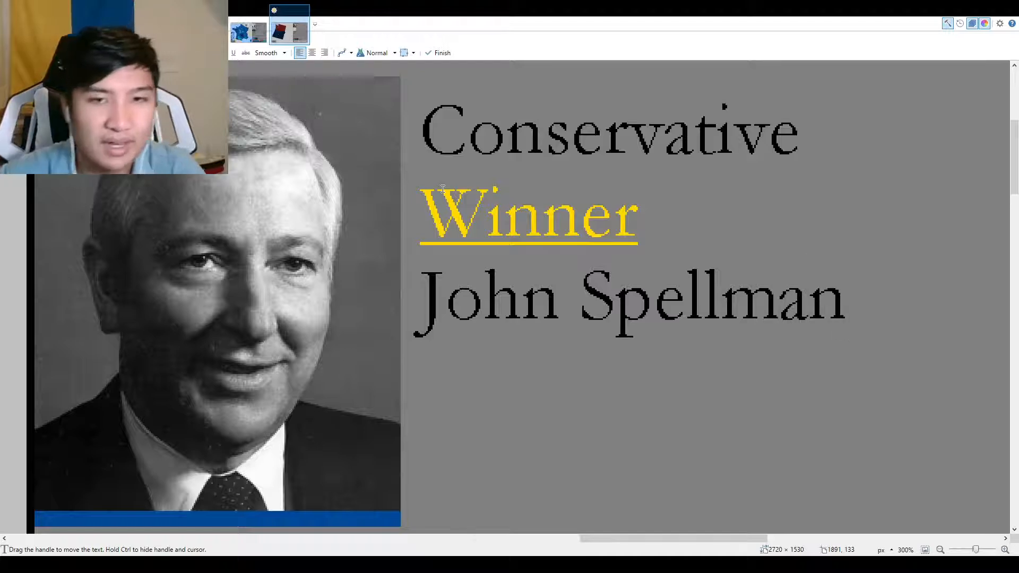
Swap the two legend rows, colors and labels together, so the Conservative row sits above the Labor row.
scroll(658, 250, "down", 3)
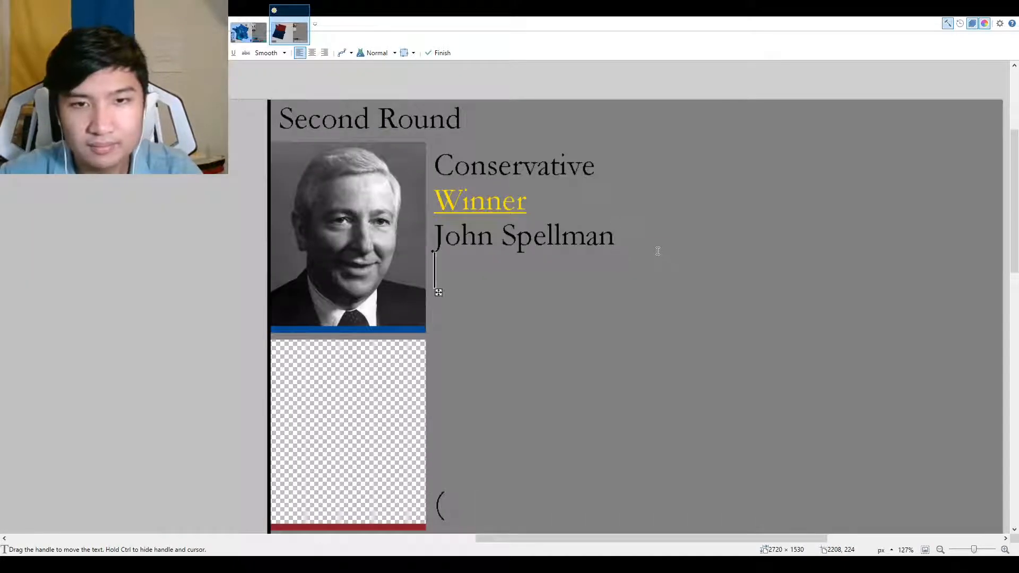
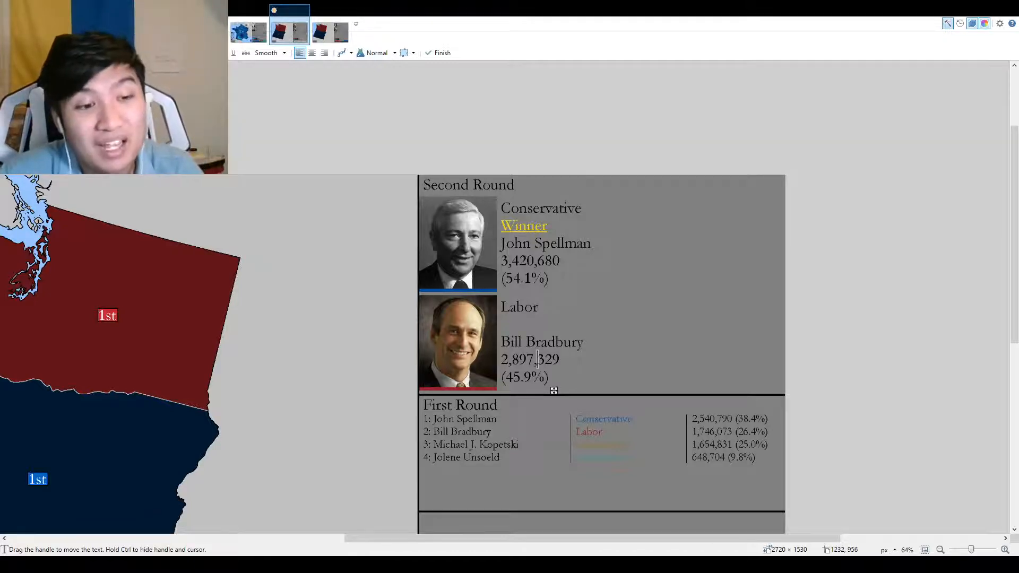
left_click(878, 164)
scroll(722, 310, "down", 3)
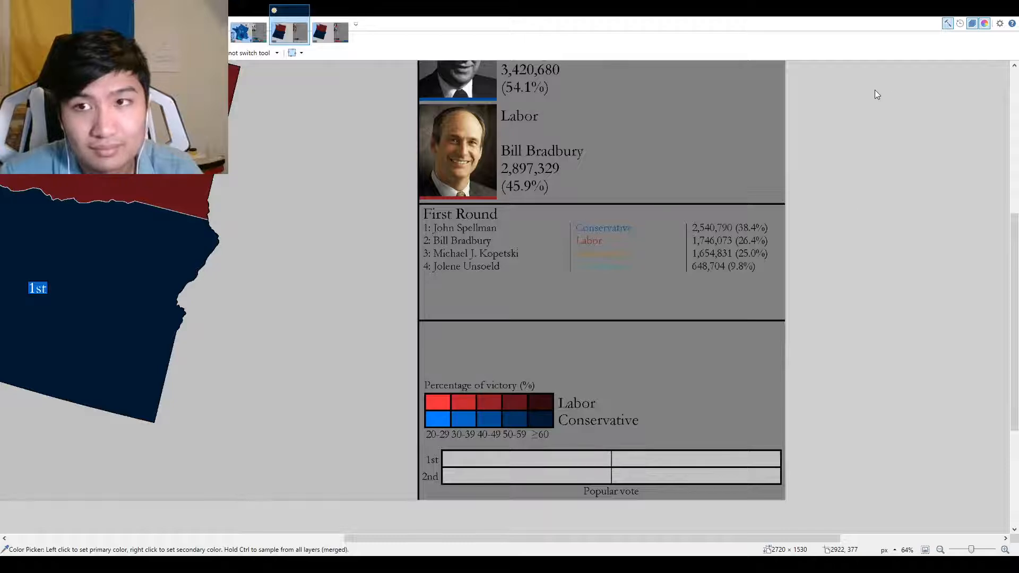
key("s")
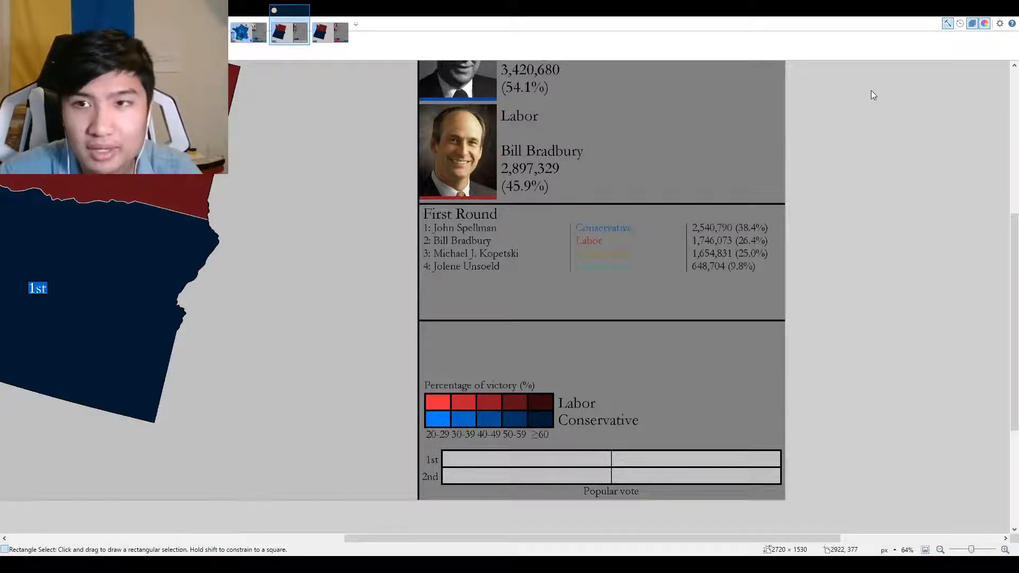
scroll(508, 432, "up", 5)
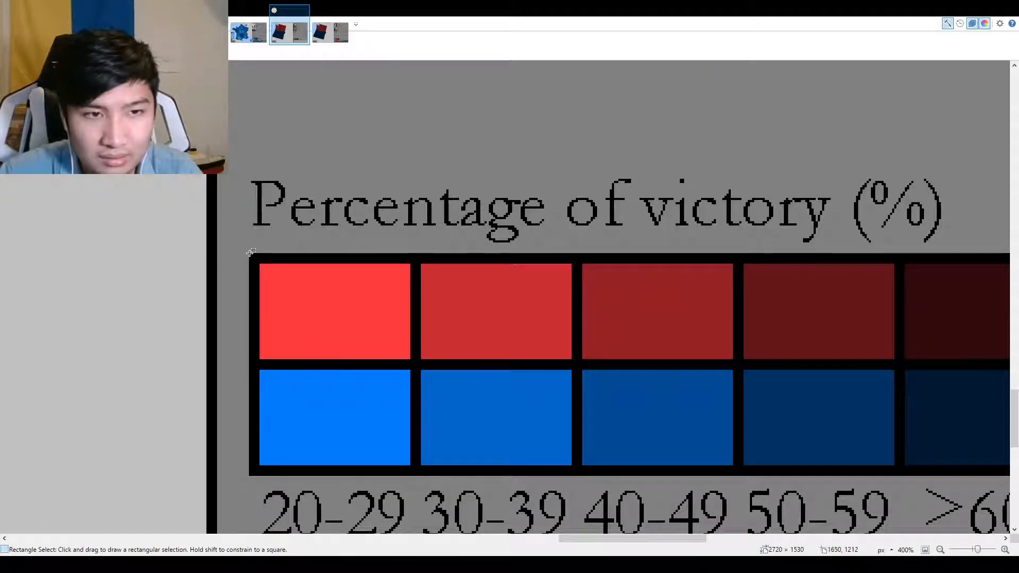
left_click_drag(250, 251, 977, 359)
scroll(706, 370, "down", 2)
scroll(705, 370, "left", 6)
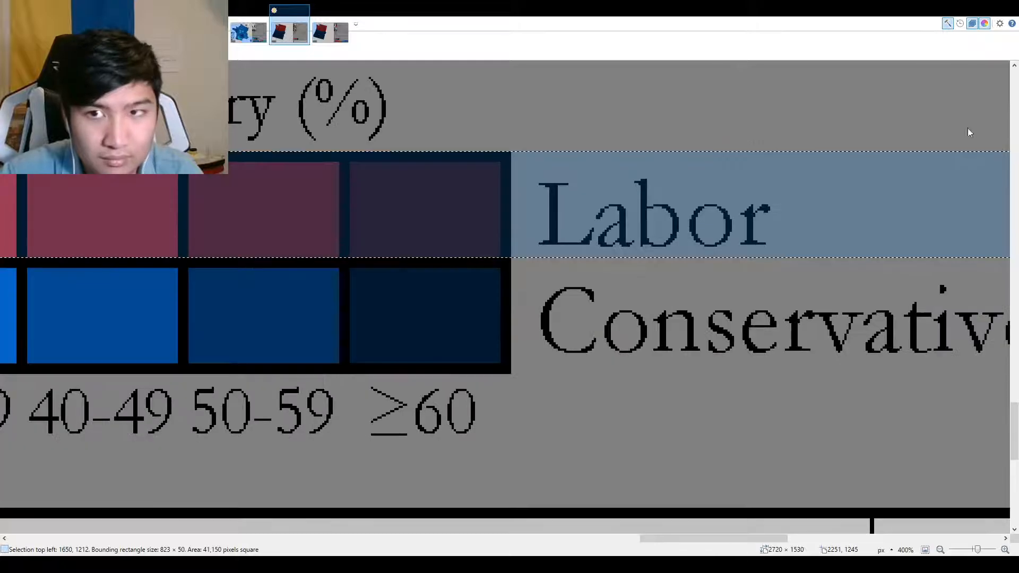
left_click_drag(339, 219, 337, 330)
left_click_drag(632, 275, 938, 277)
left_click_drag(449, 327, 446, 221)
Nudge the moved Conservative row one pixel right and one pixel up to align with the Labor row and deselect it.
scroll(536, 218, "down", 2)
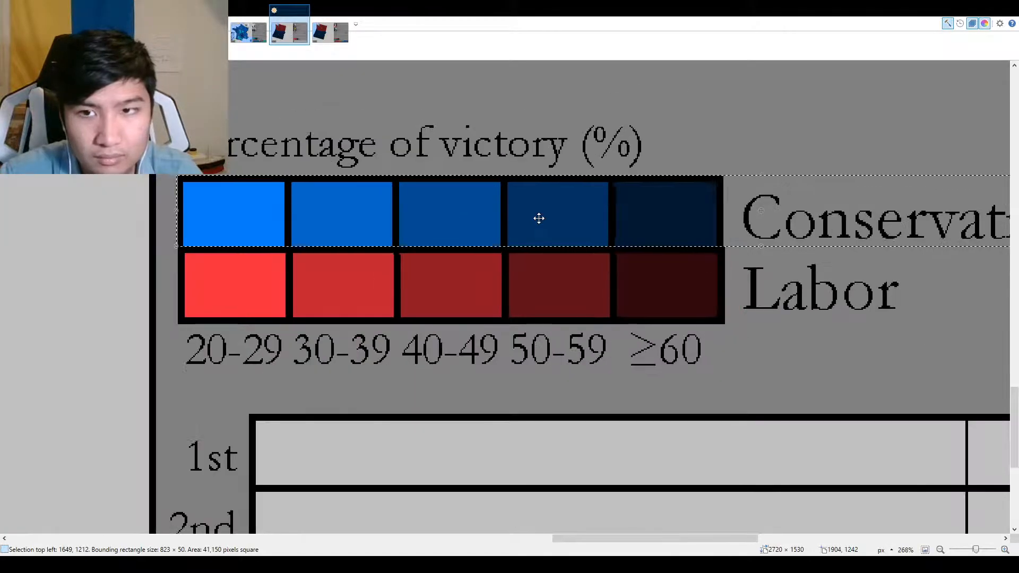
key("Right")
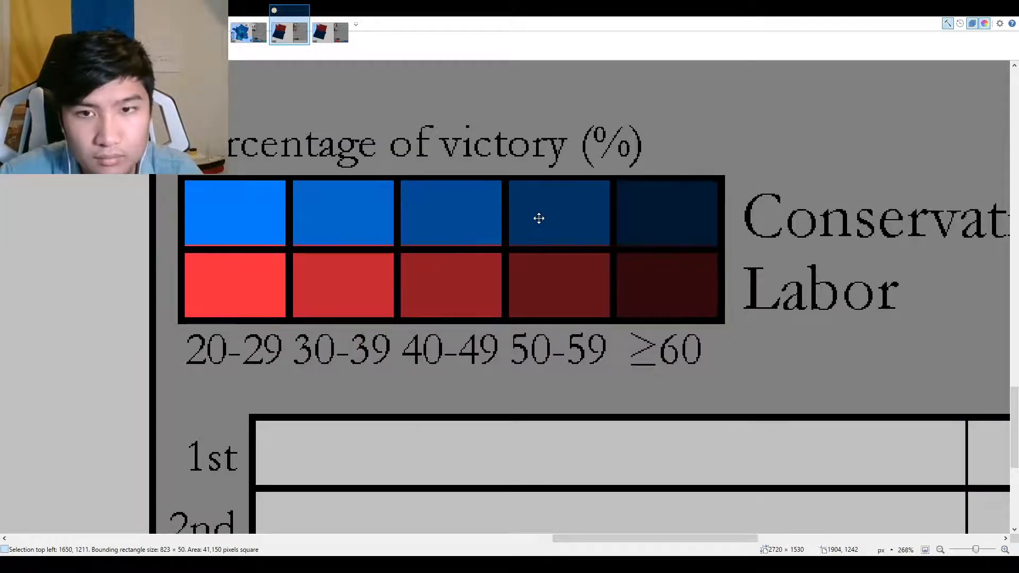
key("ctrl+d")
scroll(909, 137, "down", 2)
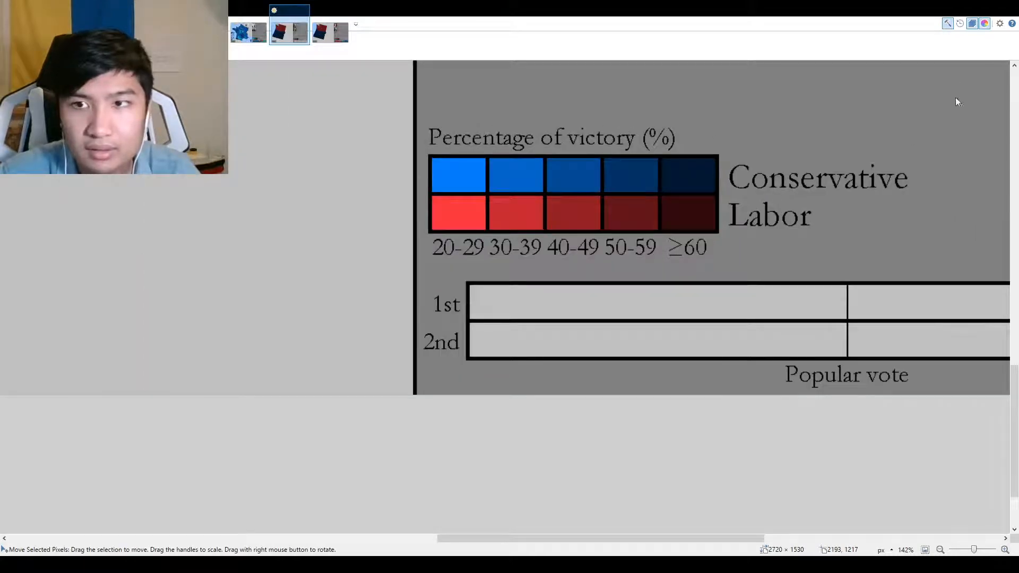
Select the inside of the 1st popular vote bar and paint its Conservative segment in the legend's 40-49 blue.
key("k")
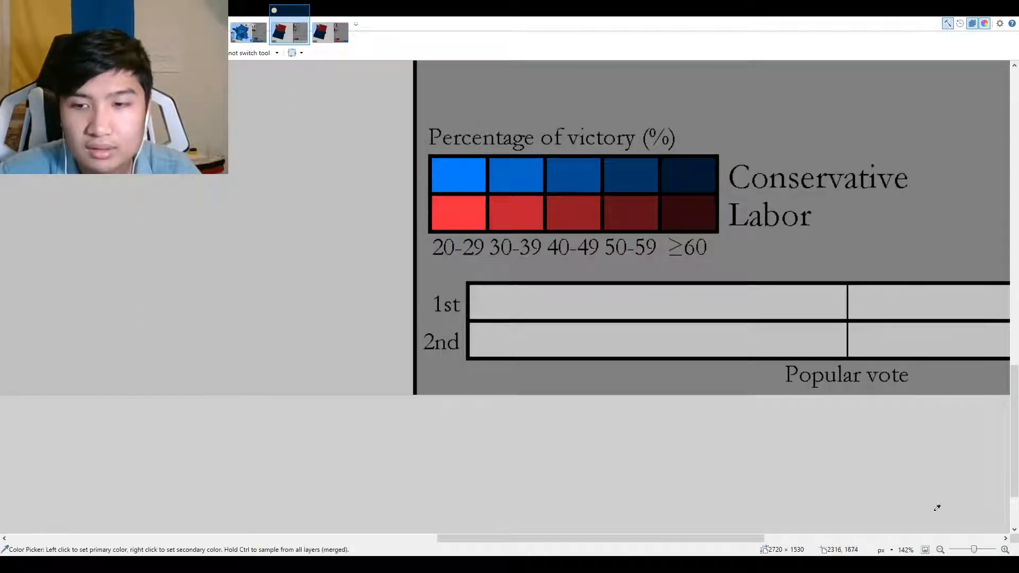
left_click(923, 539)
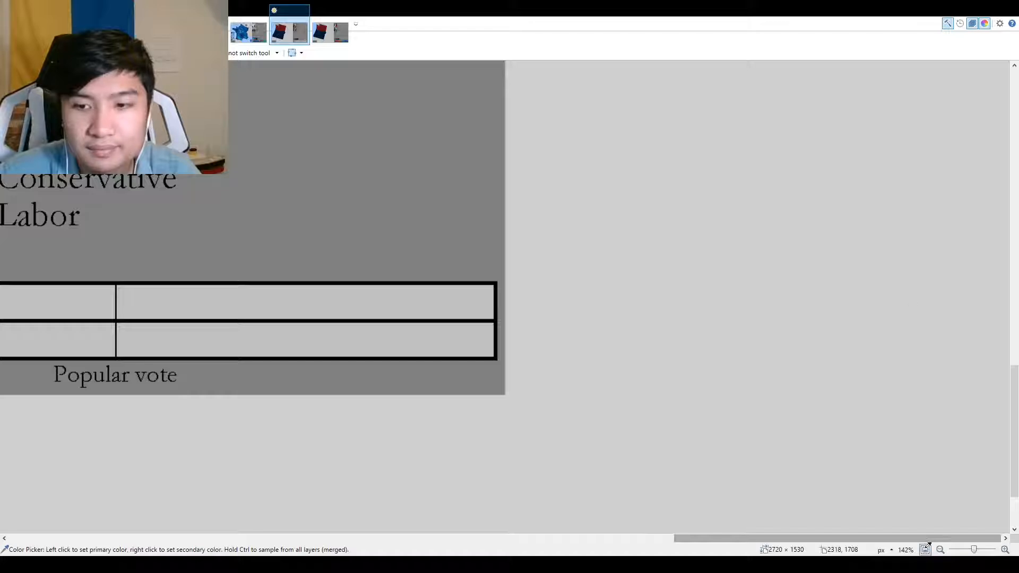
left_click(927, 546)
key("s")
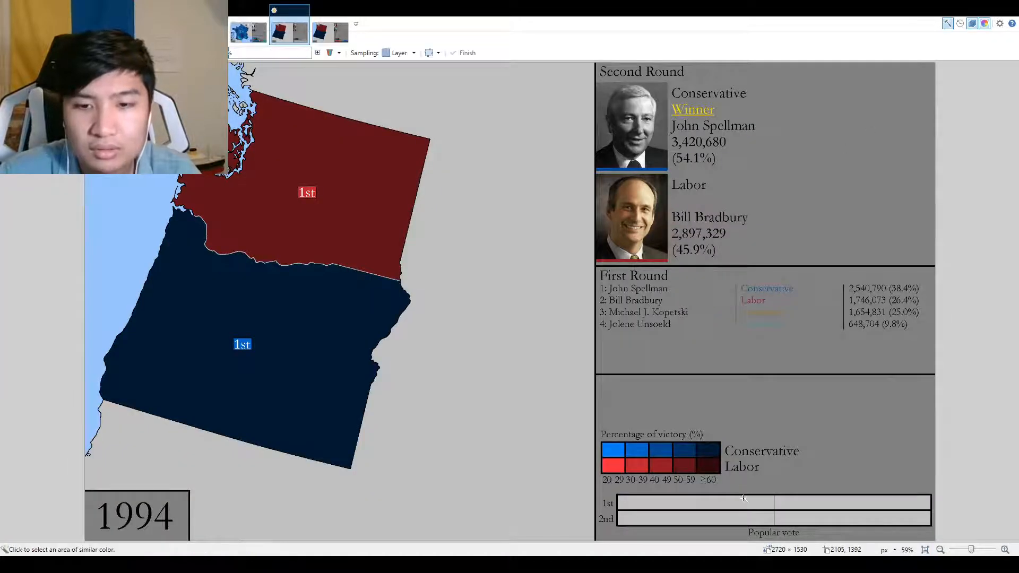
left_click(744, 502)
key("k")
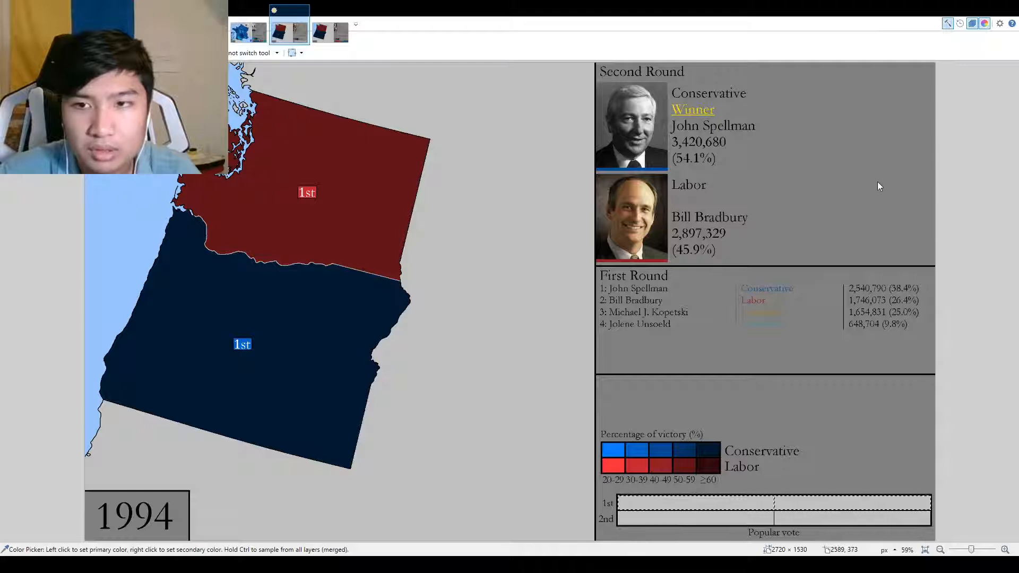
key("f")
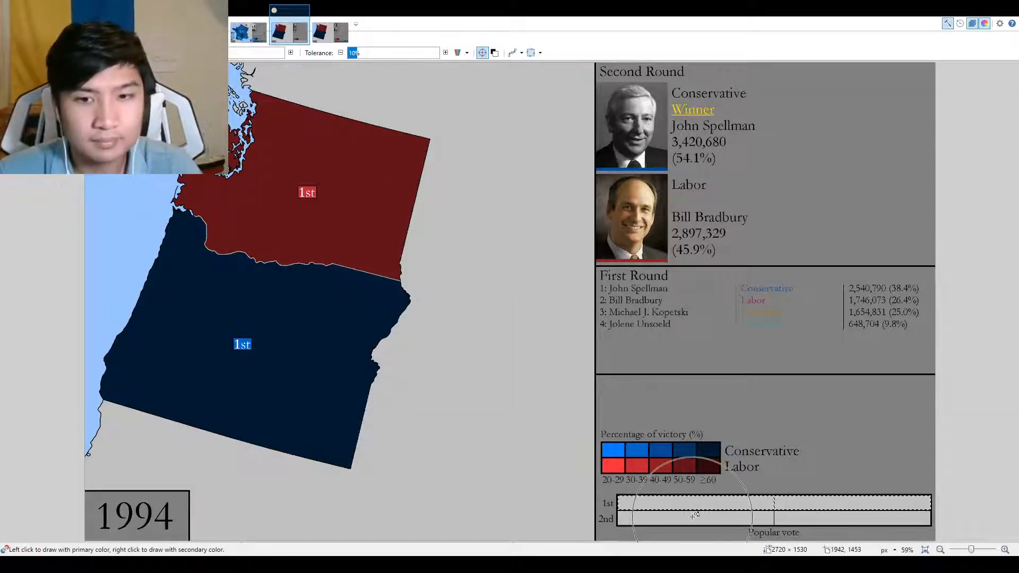
scroll(687, 507, "up", 6)
scroll(652, 477, "up", 1)
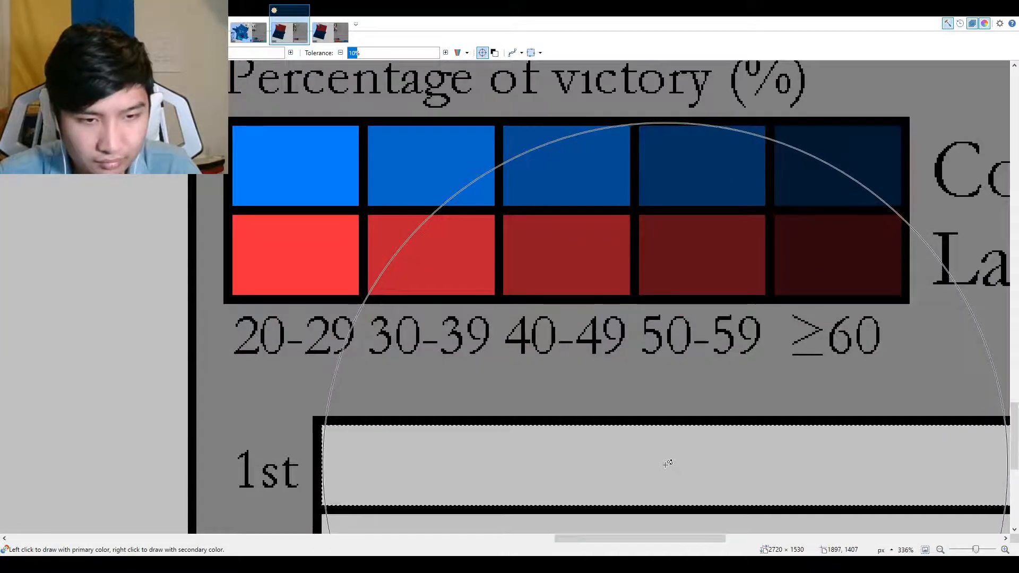
left_click(666, 465)
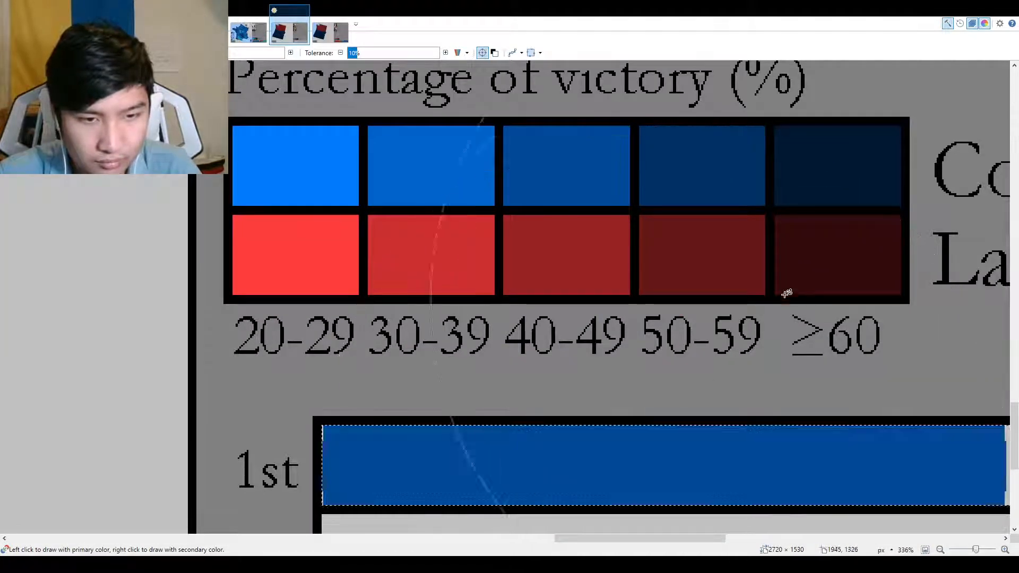
Square off the blue segment of the 1st bar with a solid rectangle about 396 × 82 px, matching the Conservatives' 38.4%.
key("o")
key("o")
mouse_move(309, 411)
left_mouse_down()
mouse_move(387, 441)
mouse_move(994, 484)
mouse_move(607, 518)
mouse_move(545, 423)
left_mouse_up()
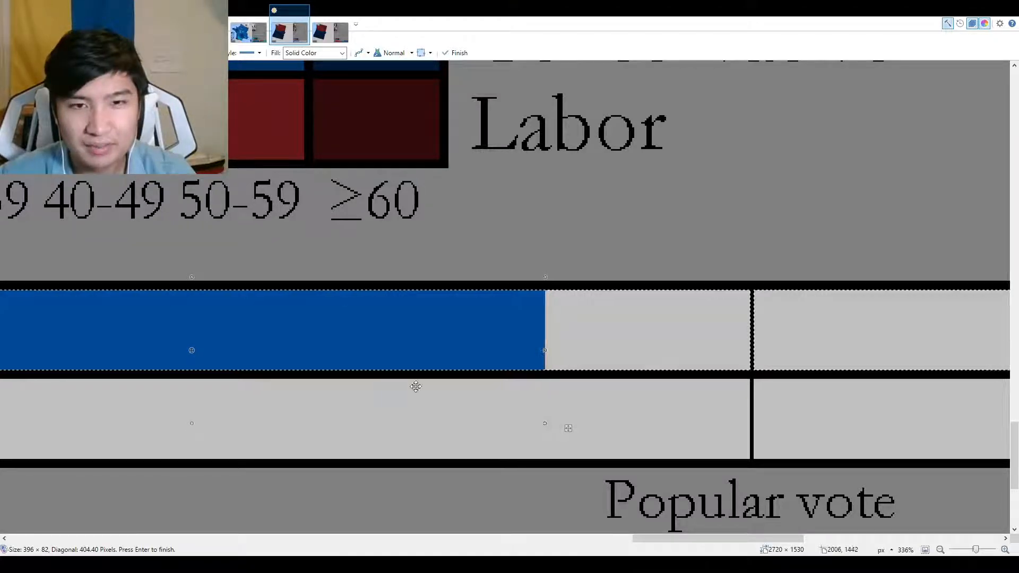
scroll(805, 245, "down", 5, "ctrl")
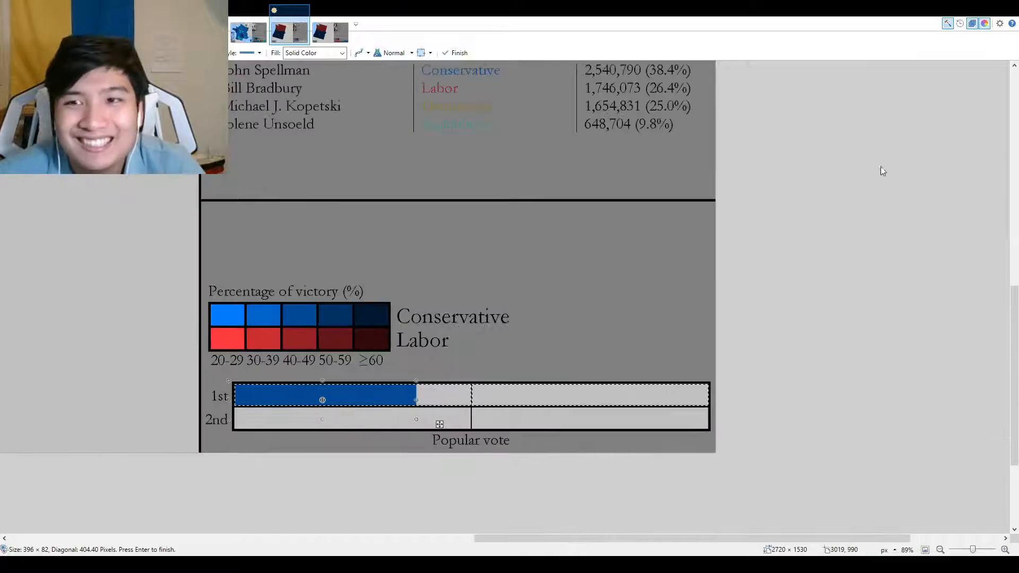
Paint a Labor segment at the right end of the 1st bar in the legend's 40-49 red.
key("k")
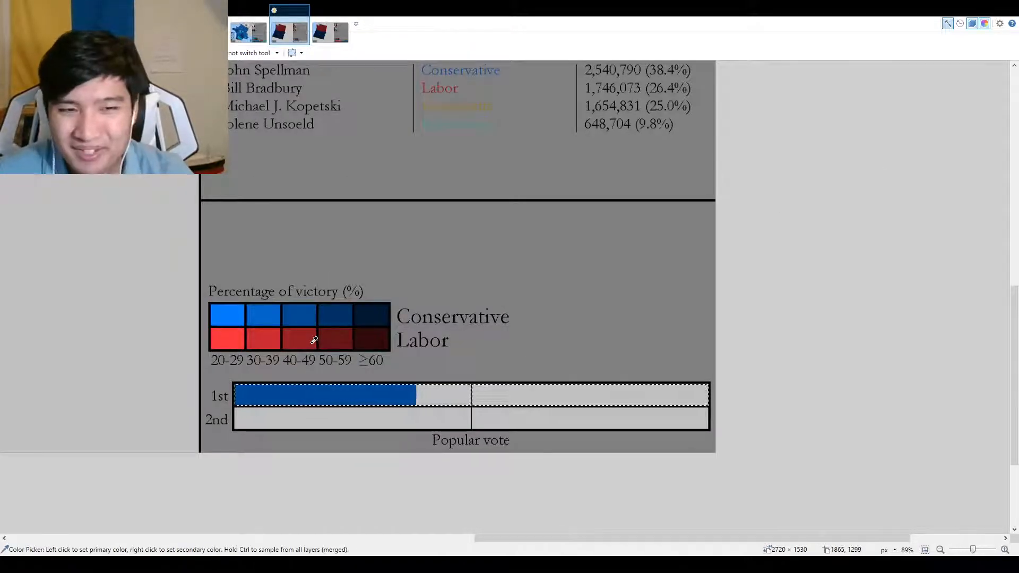
scroll(396, 449, "up", 4)
key("r")
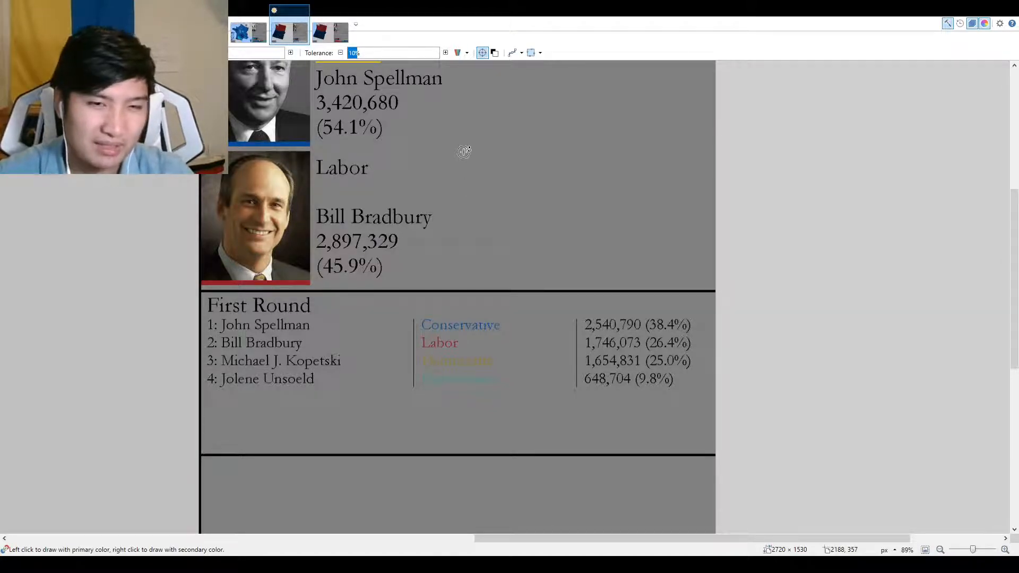
scroll(584, 287, "down", 8)
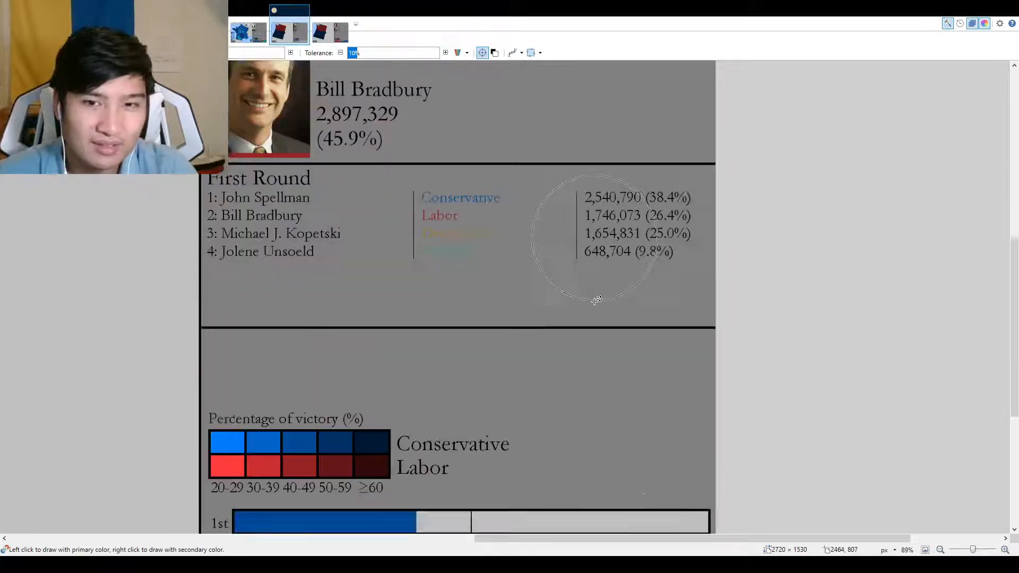
scroll(685, 265, "up", 2)
scroll(724, 248, "up", 5)
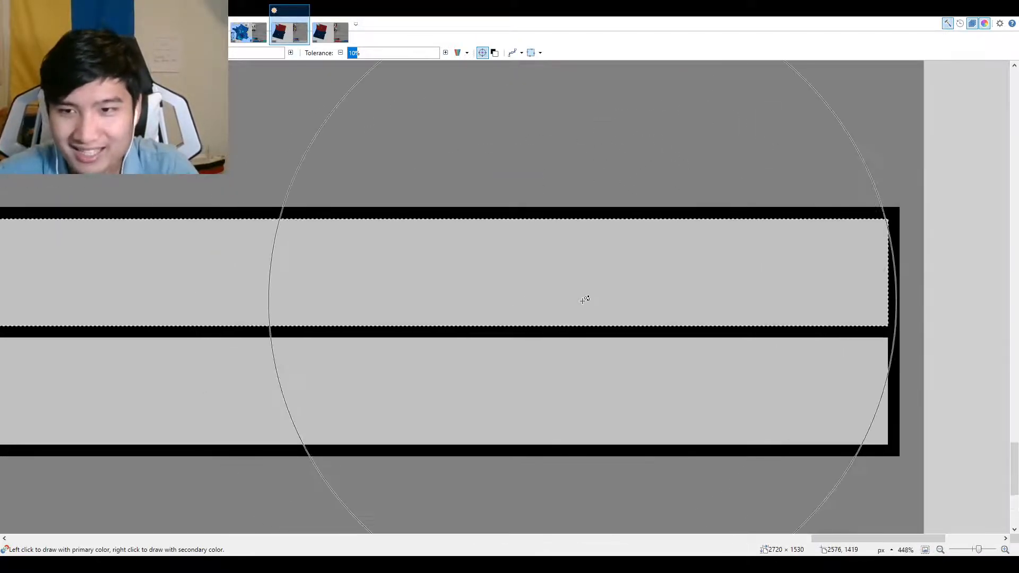
left_click(576, 294)
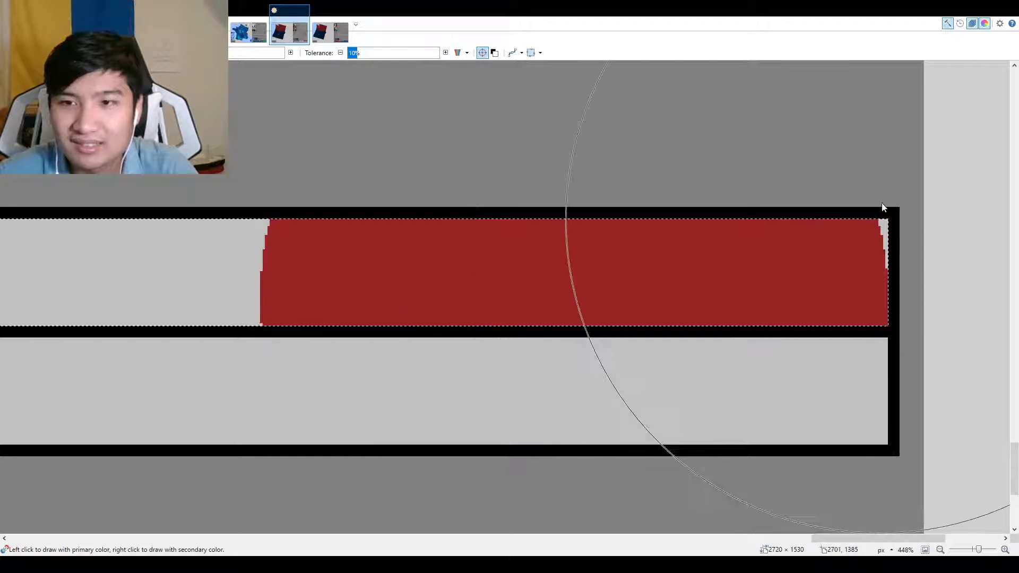
Square off the red Labor segment with a solid rectangle about 274 × 101 px, matching the 26.4% first-round share.
key("o")
key("o")
scroll(912, 260, "up", 1)
mouse_move(913, 265)
left_mouse_down()
mouse_move(534, 483)
mouse_move(261, 506)
left_mouse_up()
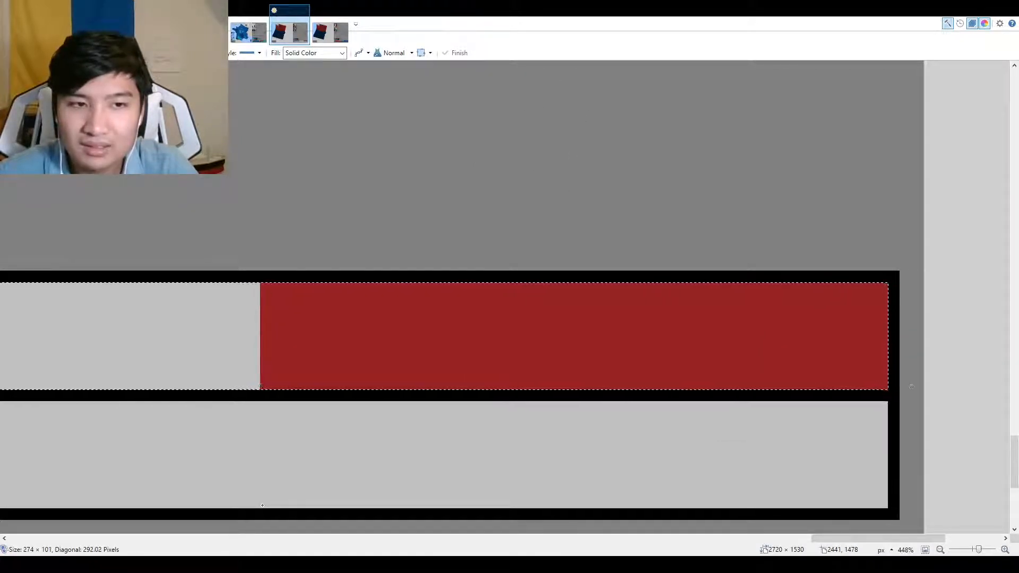
scroll(785, 489, "down", 5)
Paint a gold Democratic segment beside the red one in the 1st bar, sampling the color from the First Round Democratic label.
key("k")
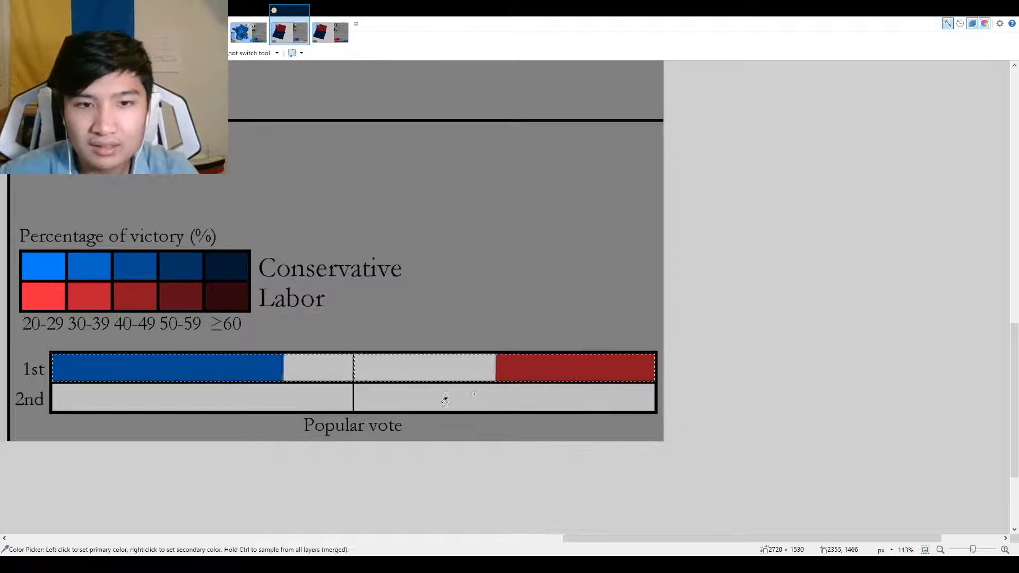
scroll(369, 323, "up", 5)
scroll(582, 232, "left", 5)
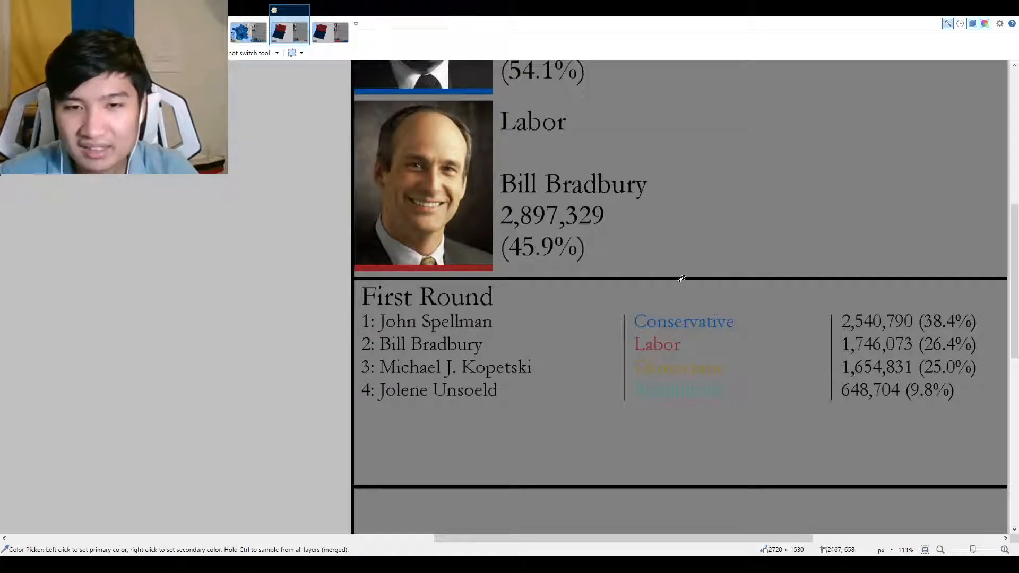
scroll(685, 276, "down", 5)
scroll(690, 276, "up", 3)
scroll(800, 319, "up", 5)
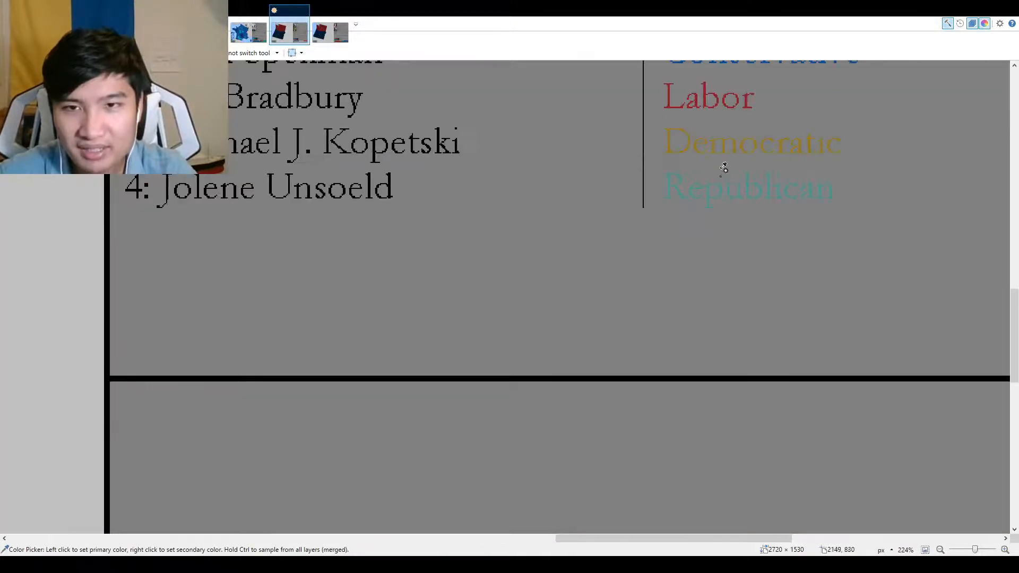
scroll(725, 168, "up", 1)
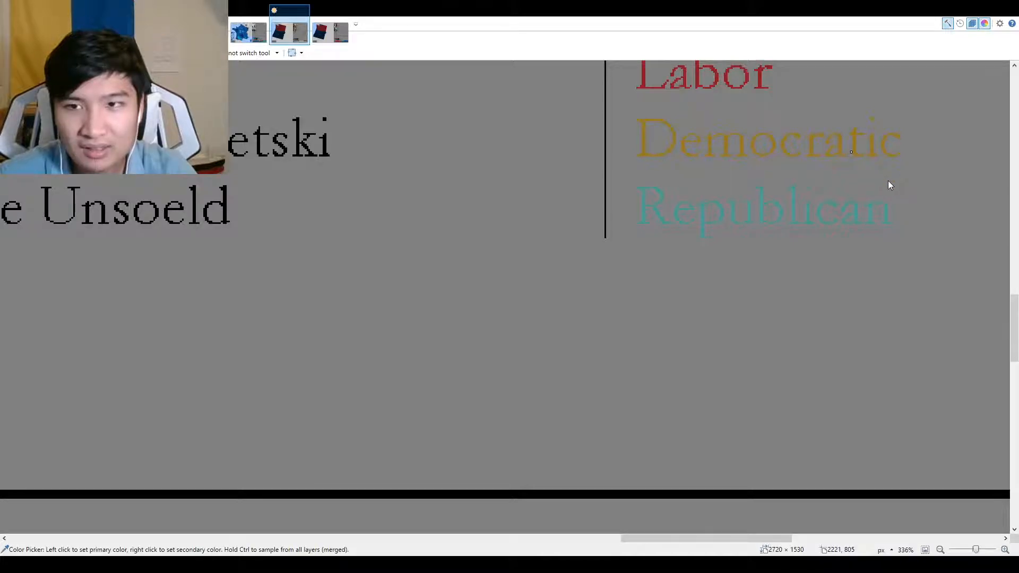
key("b")
scroll(376, 216, "down", 2)
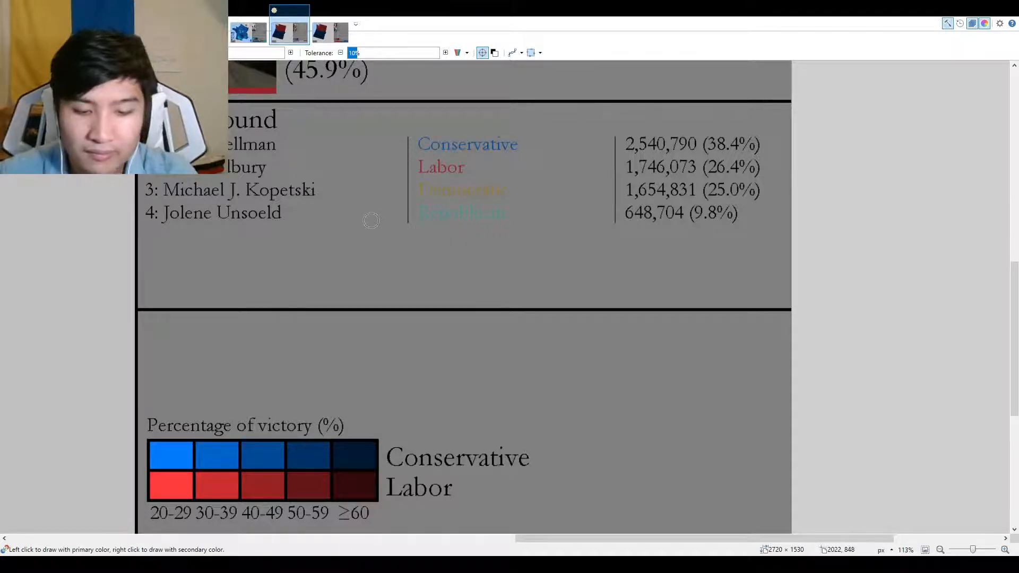
scroll(373, 220, "down", 3)
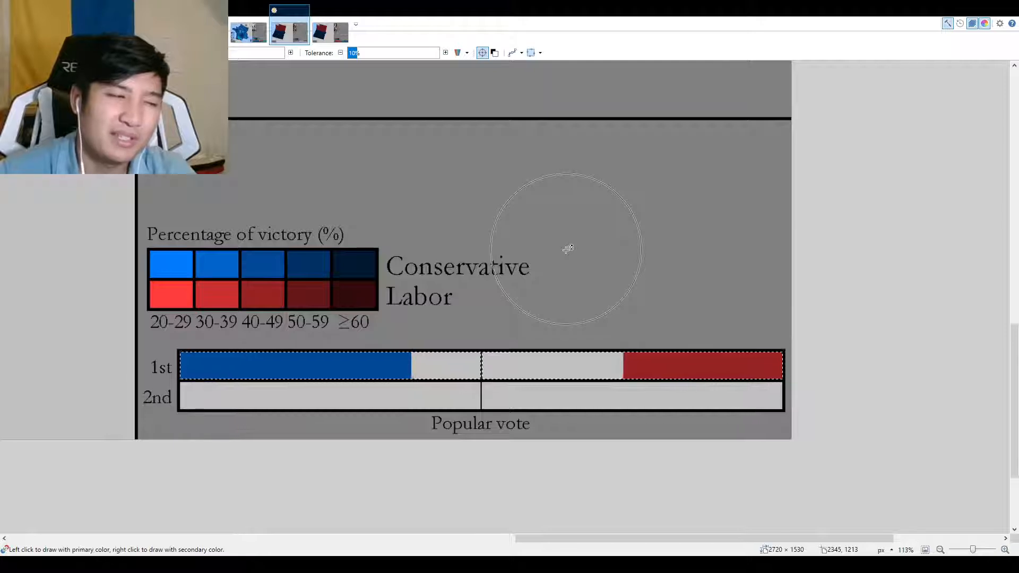
scroll(563, 361, "up", 4)
scroll(548, 359, "up", 1)
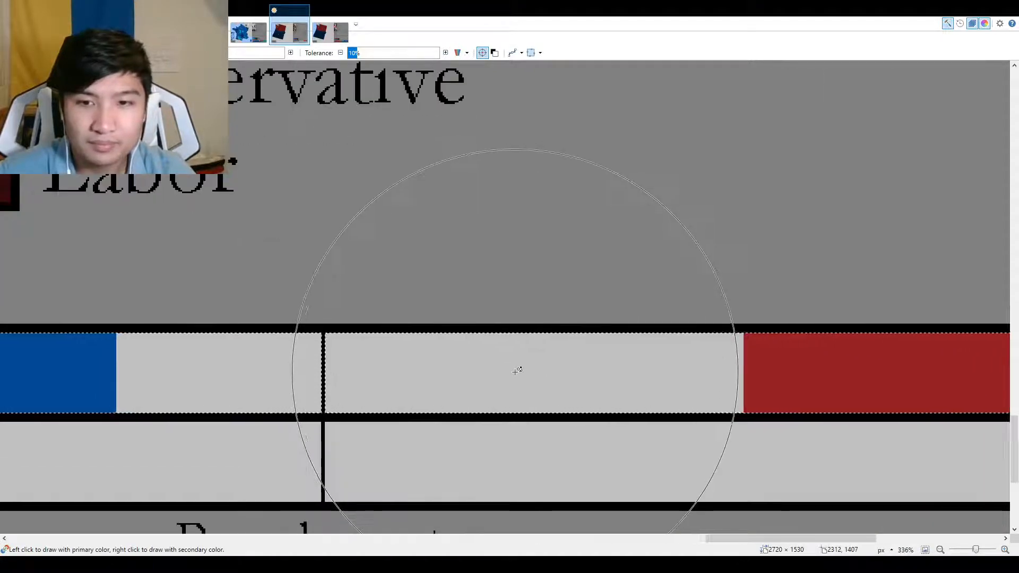
left_click(524, 371)
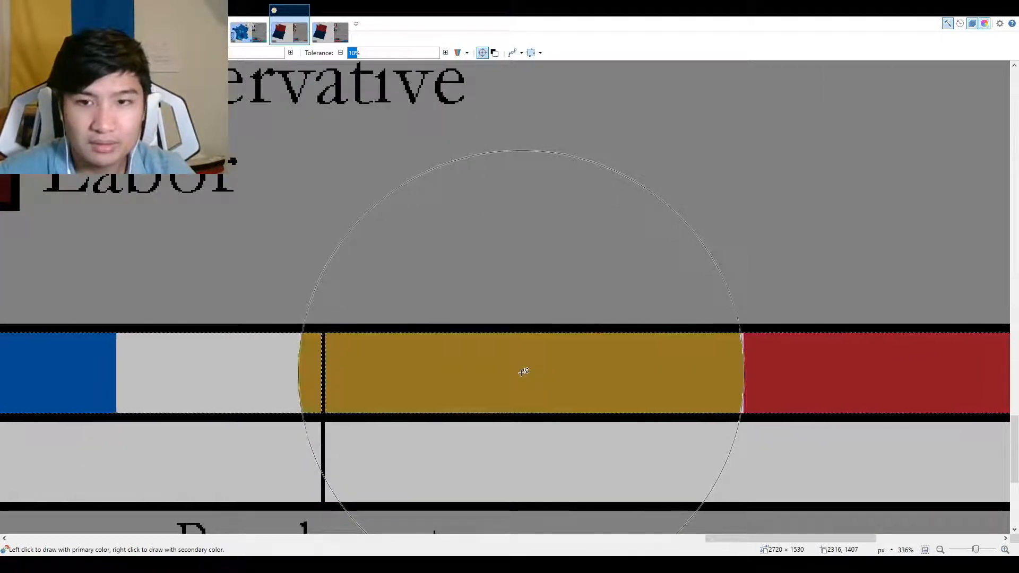
Square off the gold Democratic segment with a solid rectangle about 250 × 73 px, adjoining the red segment.
scroll(853, 250, "down", 2)
key("o")
key("o")
scroll(335, 363, "up", 4)
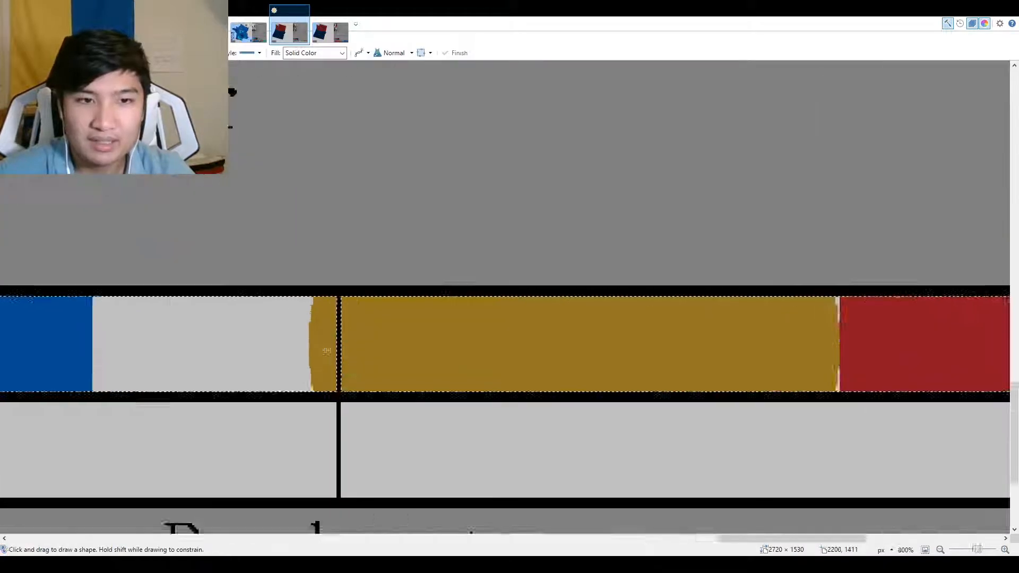
left_click_drag(303, 262, 638, 492)
scroll(638, 493, "down", 5)
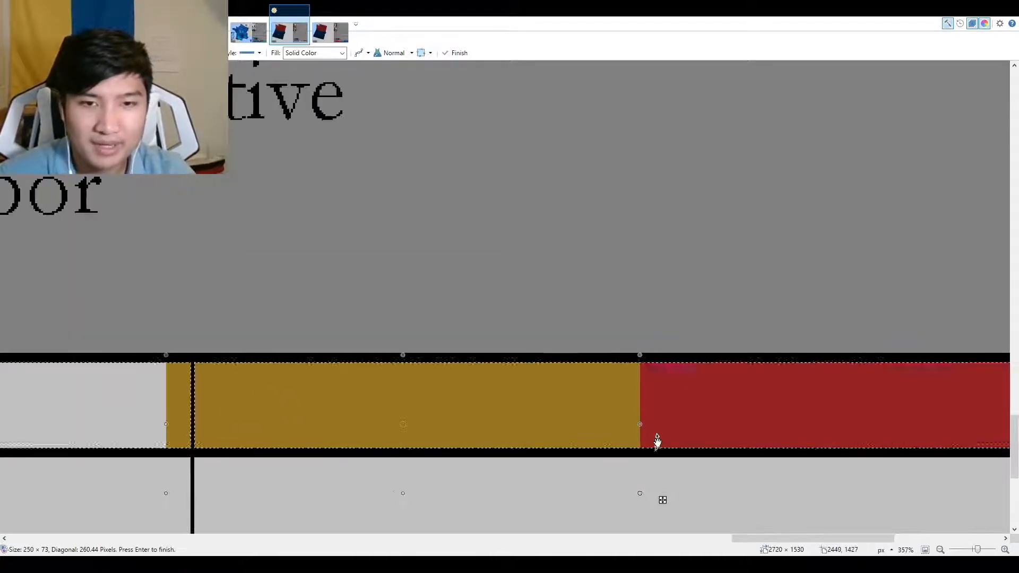
key("ctrl+d")
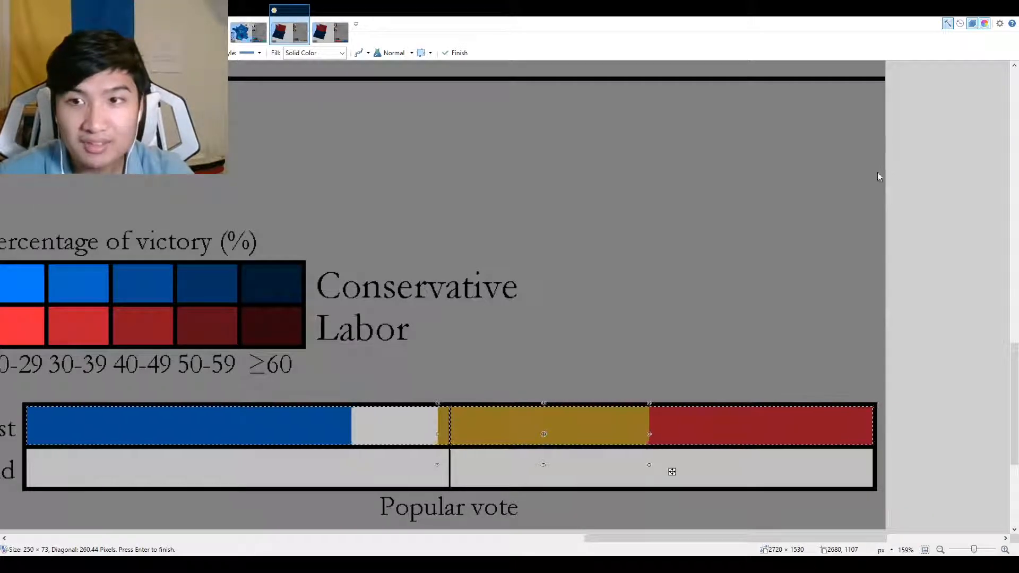
Paint a teal Republican segment between the blue and gold ones in the 1st bar, sampling the color from the First Round Republican label.
left_click(877, 172)
scroll(583, 321, "up", 5)
scroll(457, 234, "up", 3)
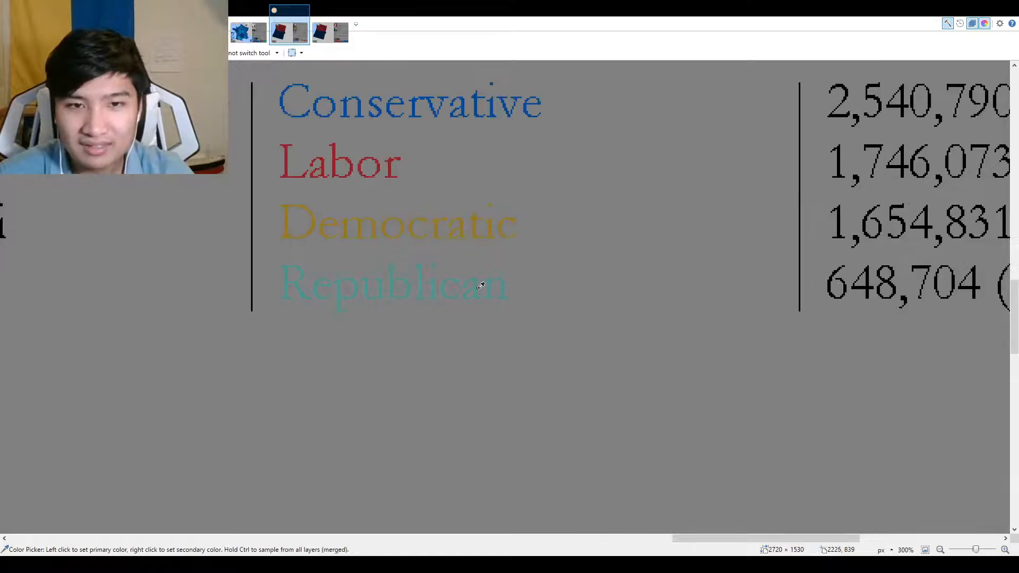
scroll(480, 285, "down", 3)
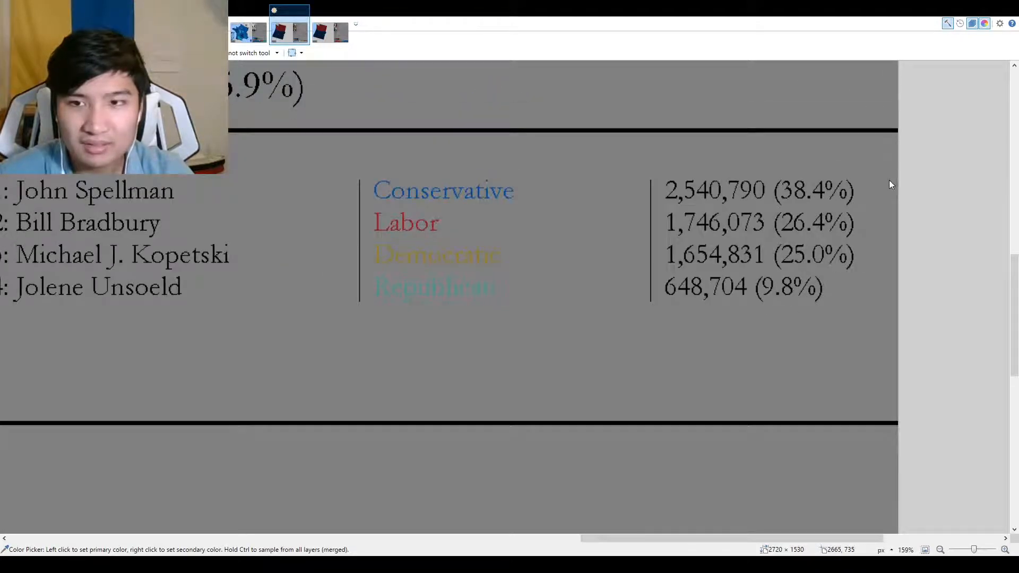
key("r")
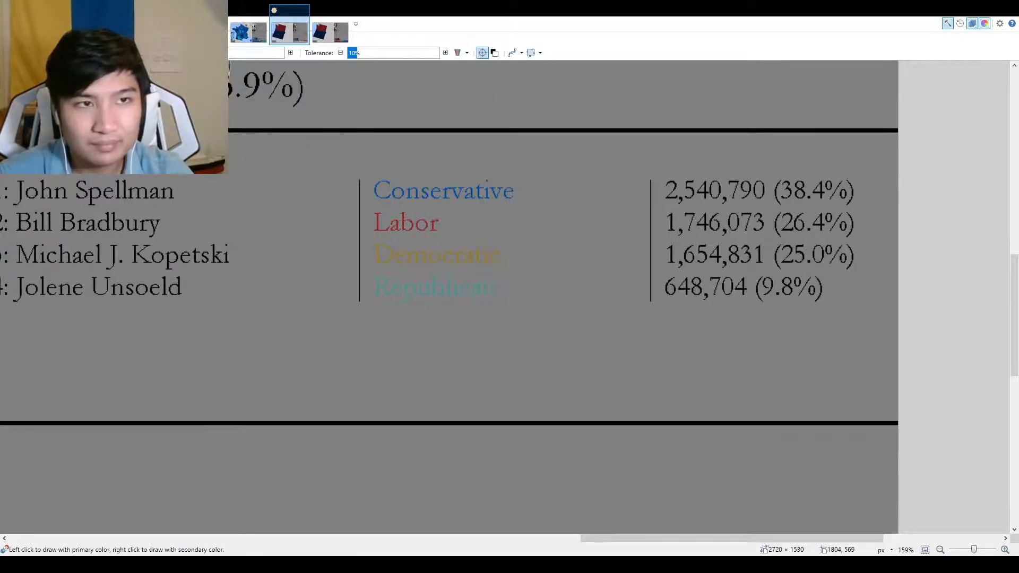
scroll(758, 348, "down", 3)
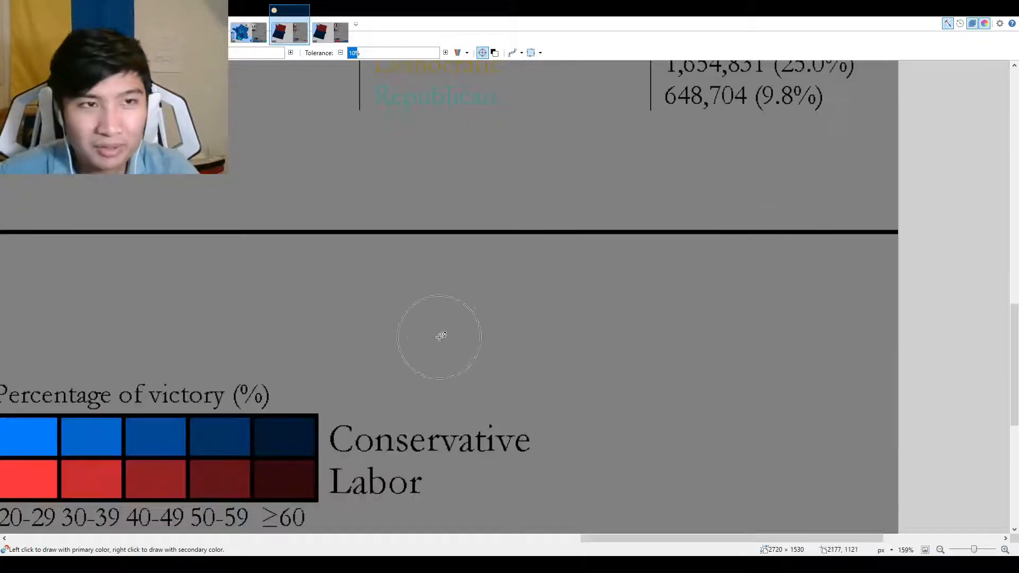
left_click_drag(441, 339, 718, 221)
left_click_drag(715, 382, 561, 282)
scroll(562, 281, "up", 6)
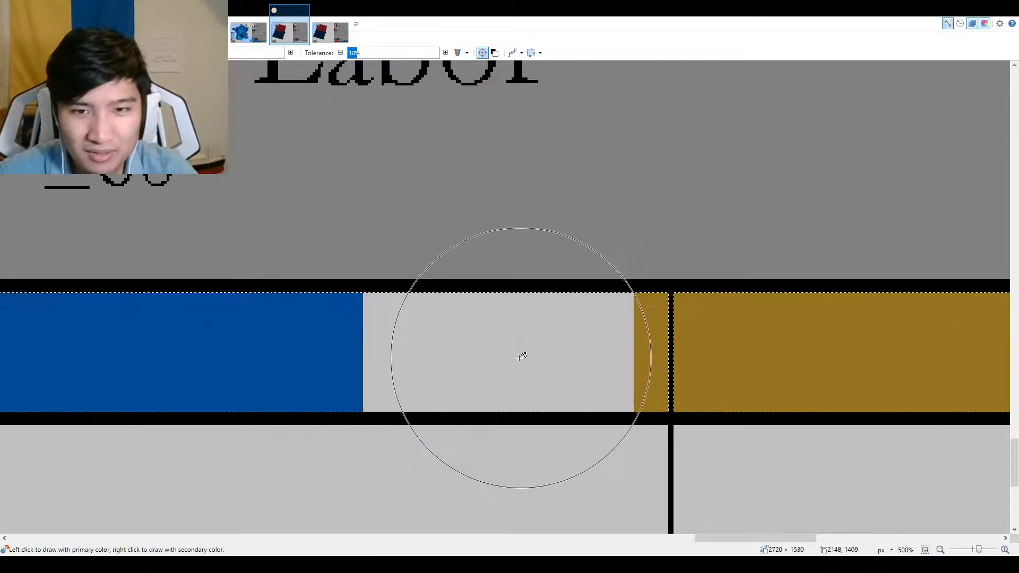
left_click(502, 358)
scroll(520, 319, "up", 3)
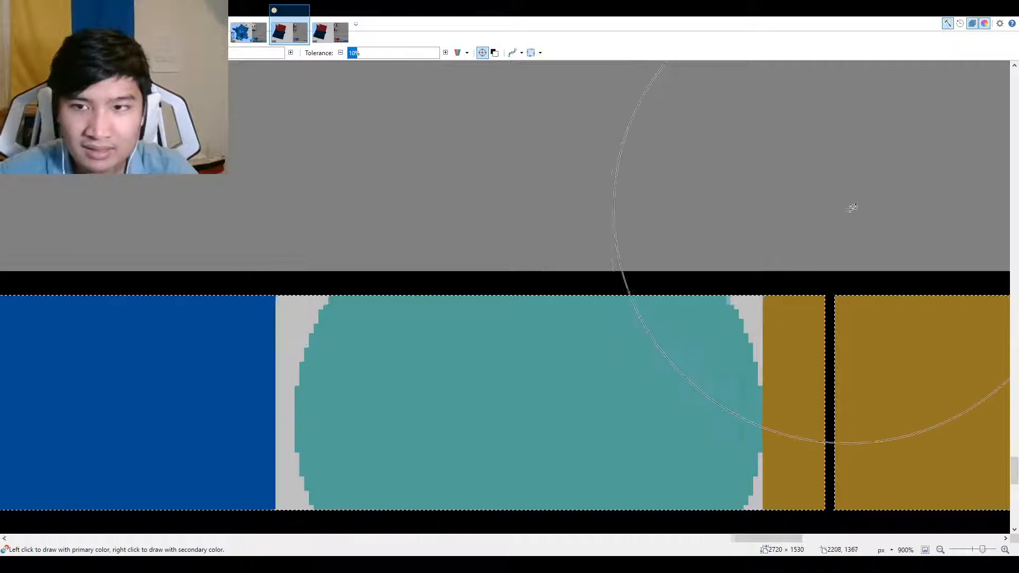
Square off the teal Republican segment with a solid rectangle about 98 × 53 px, adjoining the gold segment.
key("o")
left_click_drag(759, 384, 295, 281)
scroll(348, 284, "down", 3)
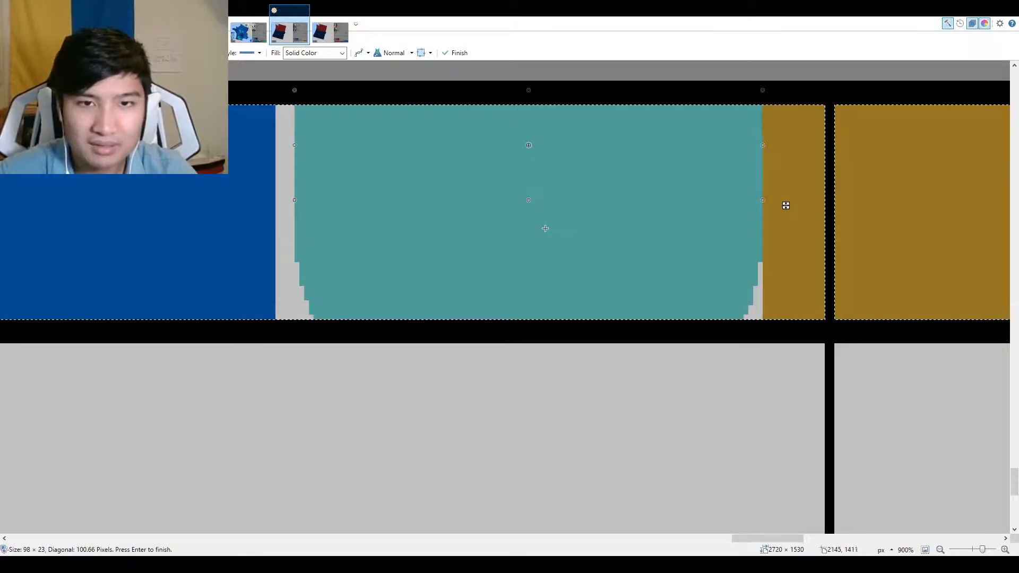
left_click_drag(530, 205, 539, 346)
scroll(539, 347, "down", 10)
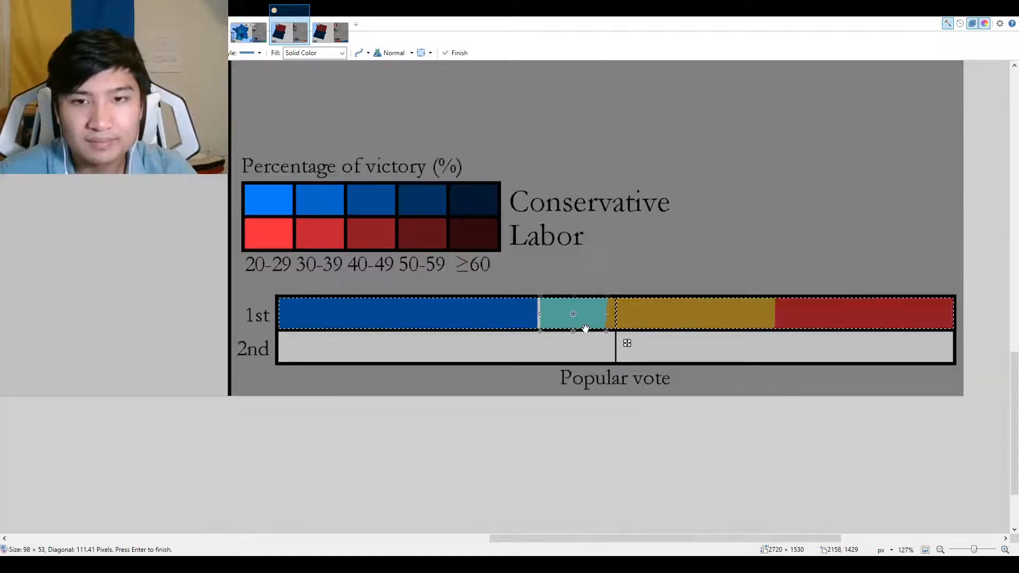
key("Return")
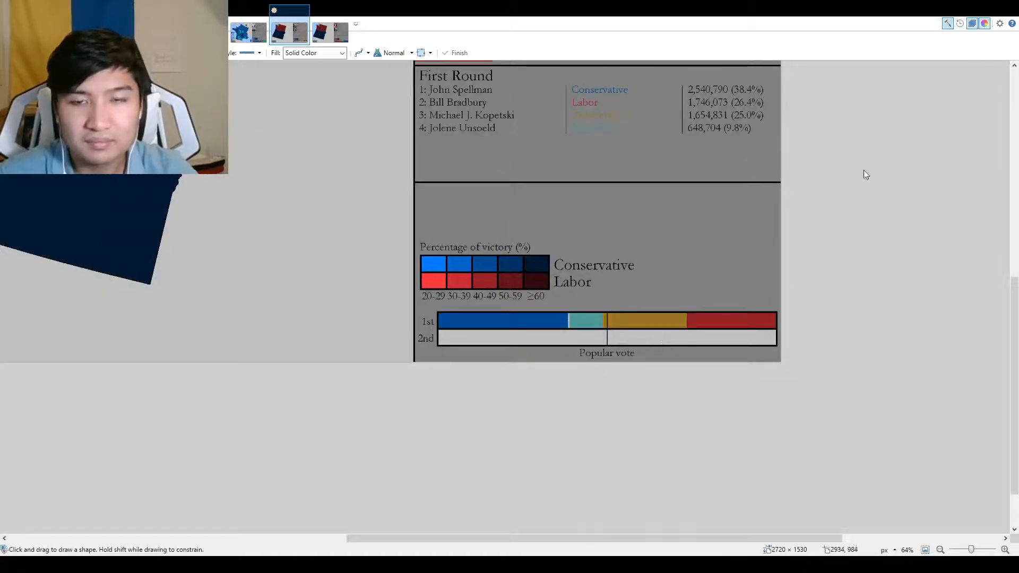
Select both halves of the empty 2nd bar and paint a blue Conservative segment from its left end, matching the 54.1% second-round share.
key("s")
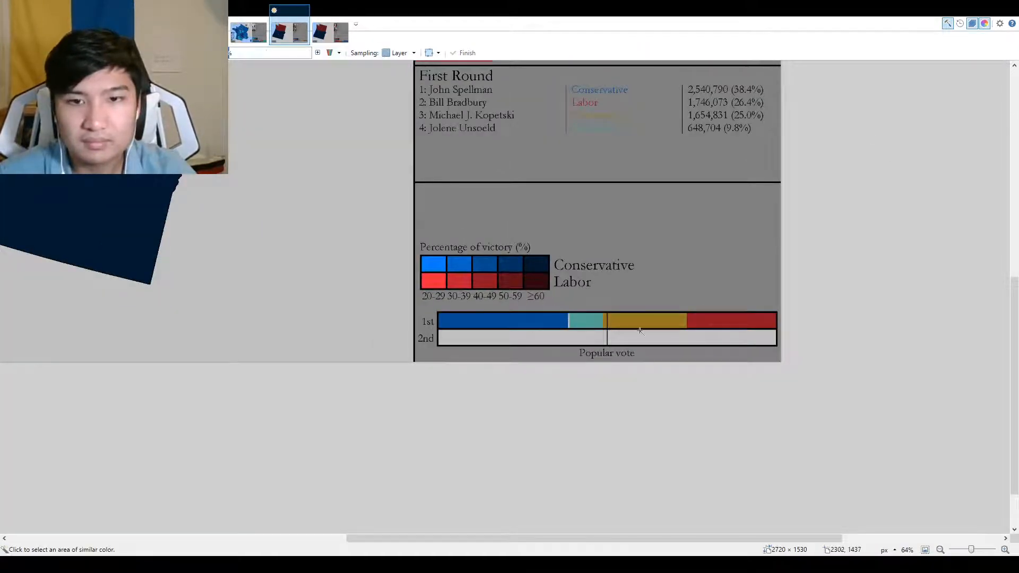
left_click(578, 336)
left_click(614, 337, "ctrl")
key("m")
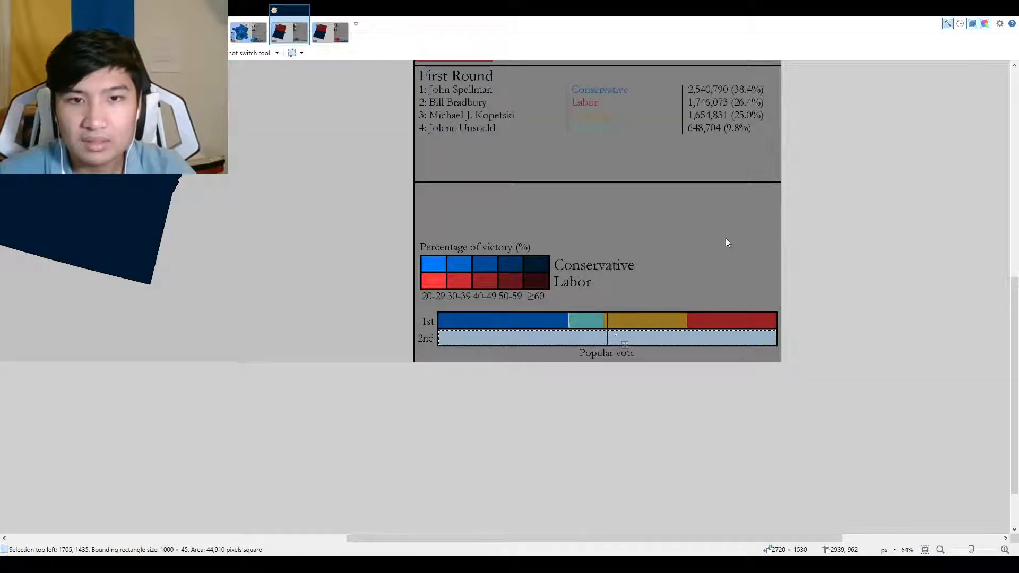
key("f")
scroll(589, 334, "up", 2)
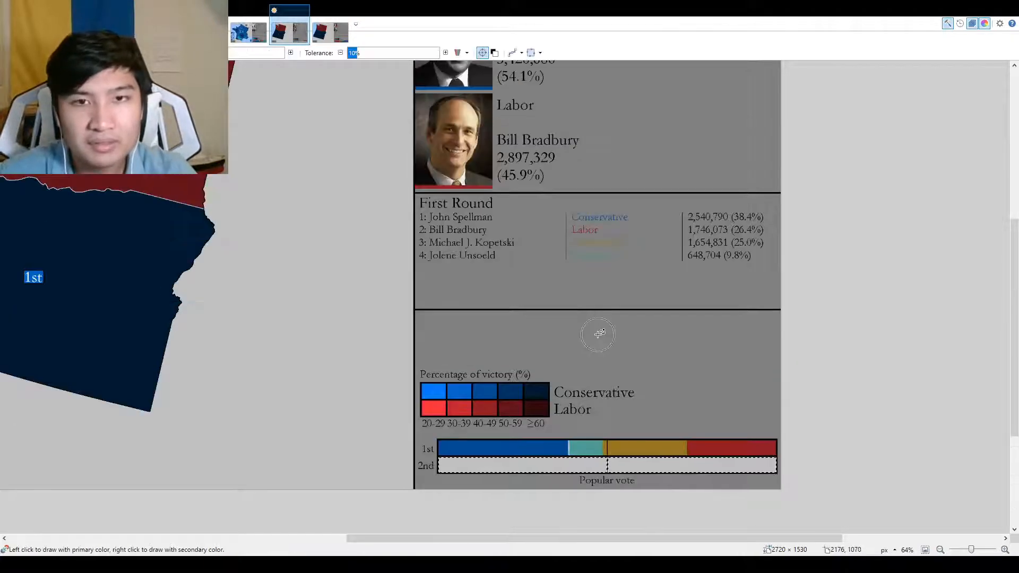
scroll(598, 334, "up", 1)
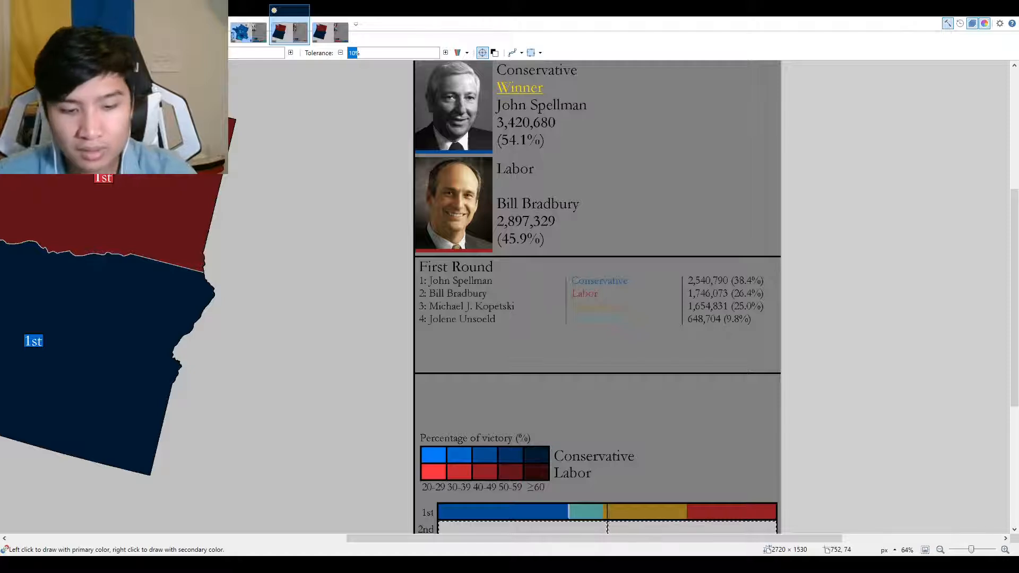
scroll(569, 330, "down", 3)
scroll(588, 298, "up", 5, "ctrl")
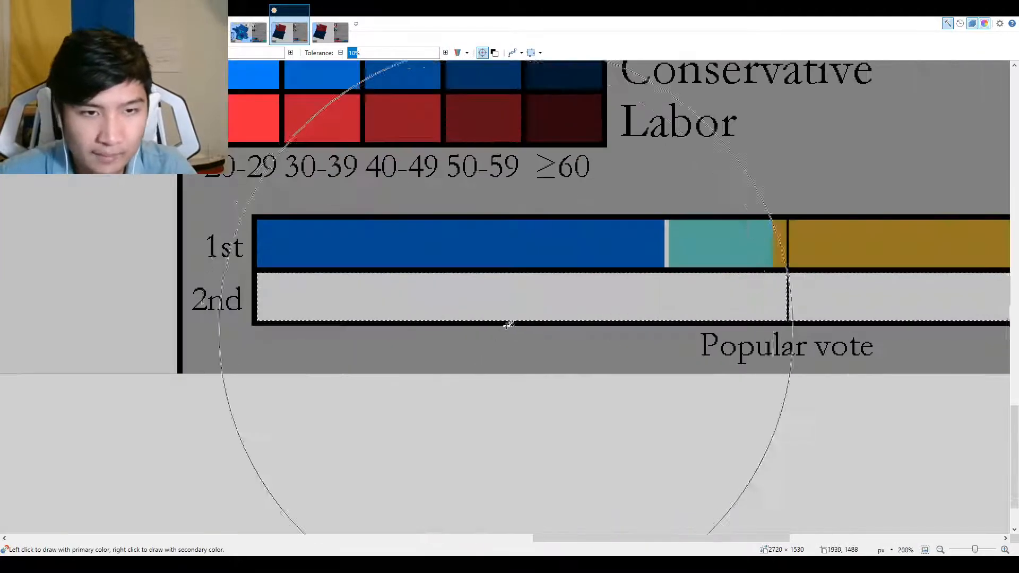
left_click(569, 298)
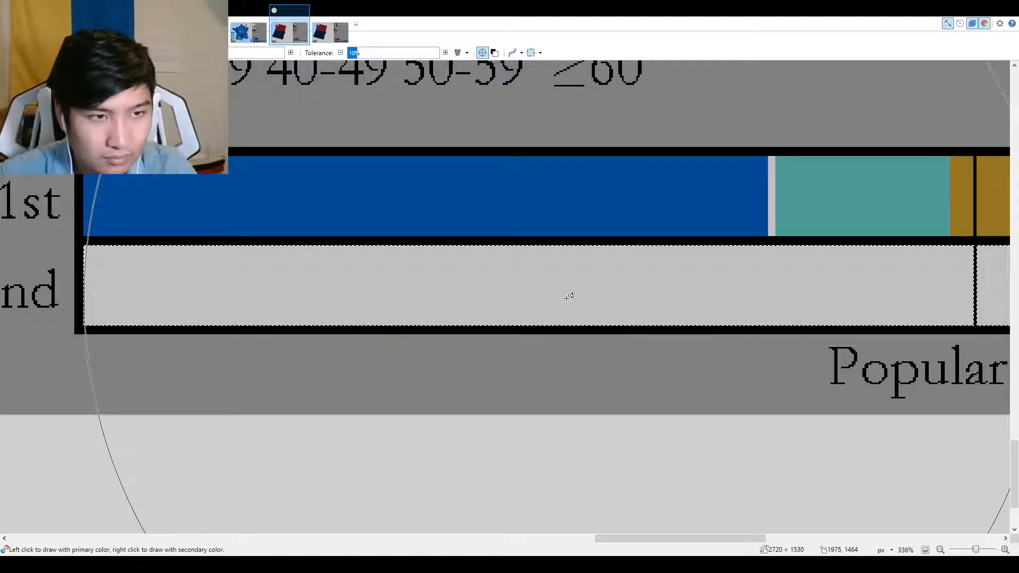
left_click(569, 298)
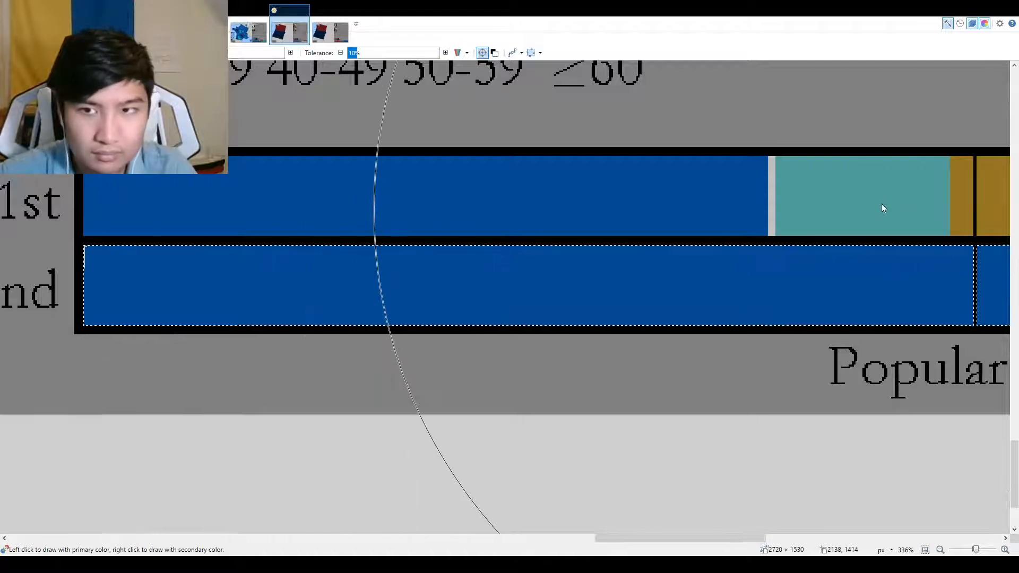
Square off the left end of the 2nd bar's blue segment with a solid rectangle.
key("o")
left_click_drag(92, 263, 457, 397)
scroll(457, 397, "down", 6)
Fill the remainder of the 2nd bar with Labor red sampled from the 1st bar, finishing with the whole image in view.
key("k")
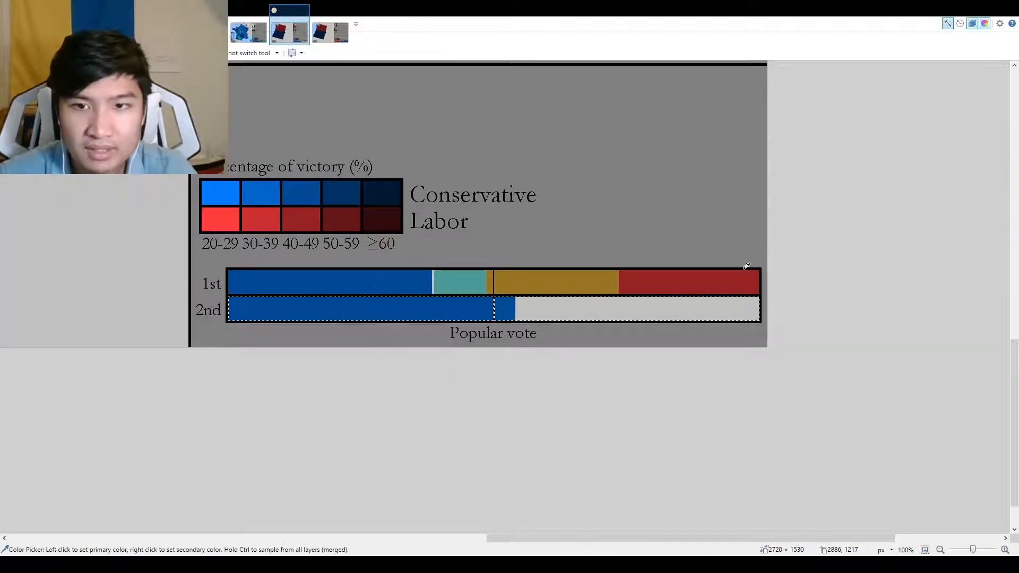
left_click(747, 267)
key("f")
left_click(693, 305)
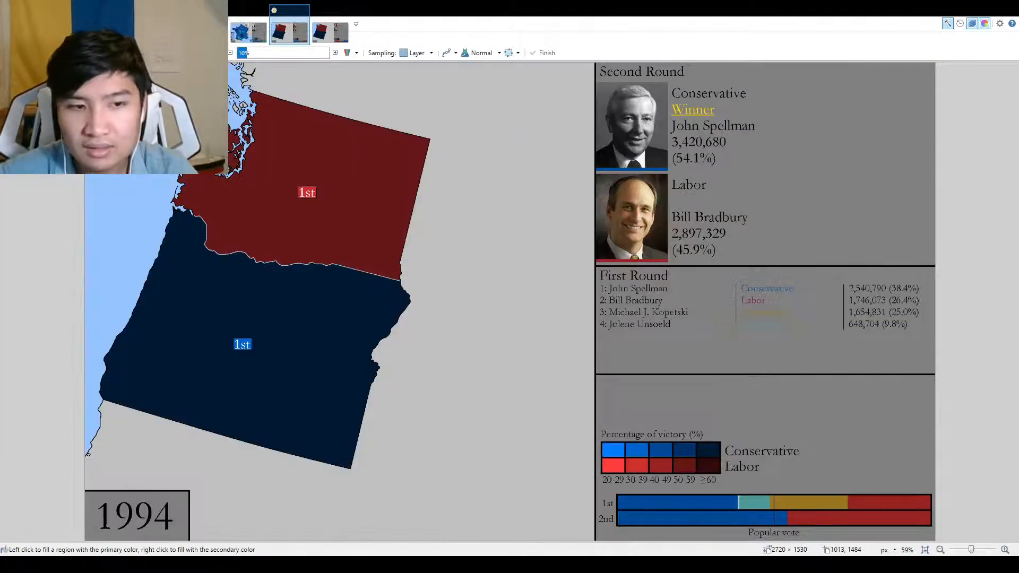
left_click(925, 550)
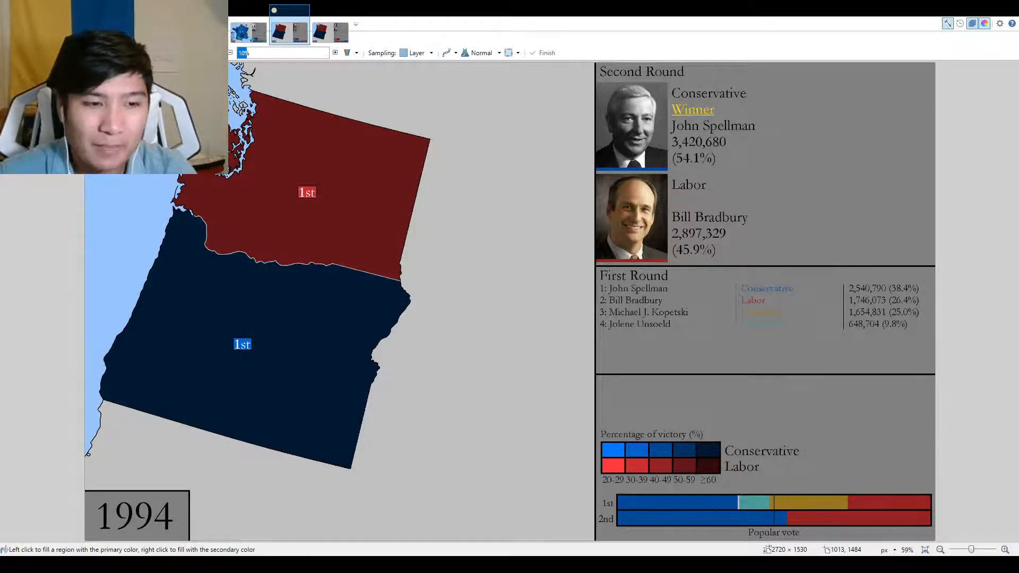
Recolor the background boxes of the two 1st labels on the map with Conservative blues from the legend.
key("k")
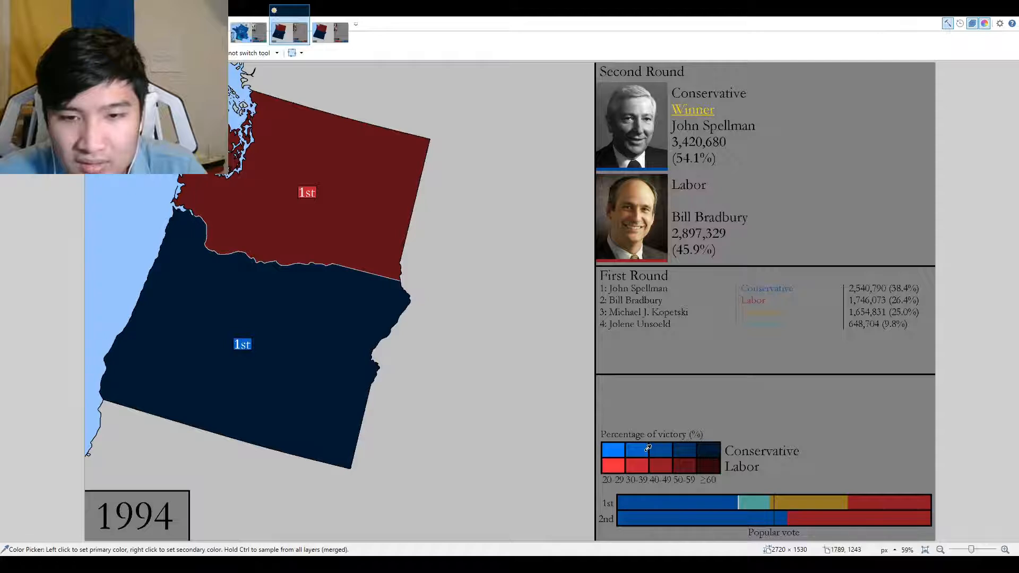
key("f")
scroll(247, 345, "up", 5)
left_click(232, 337)
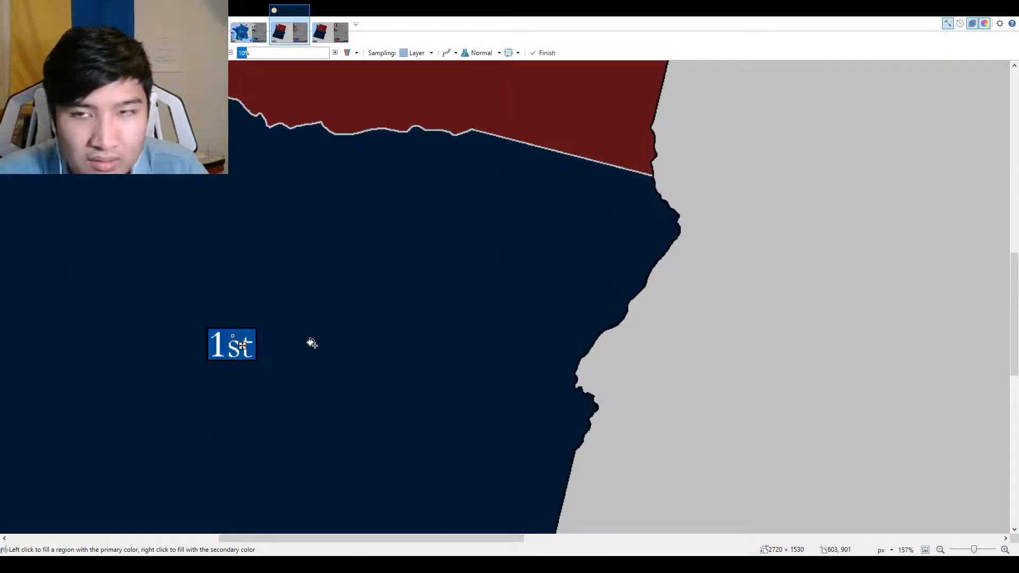
scroll(311, 342, "up", 5)
left_click(387, 271)
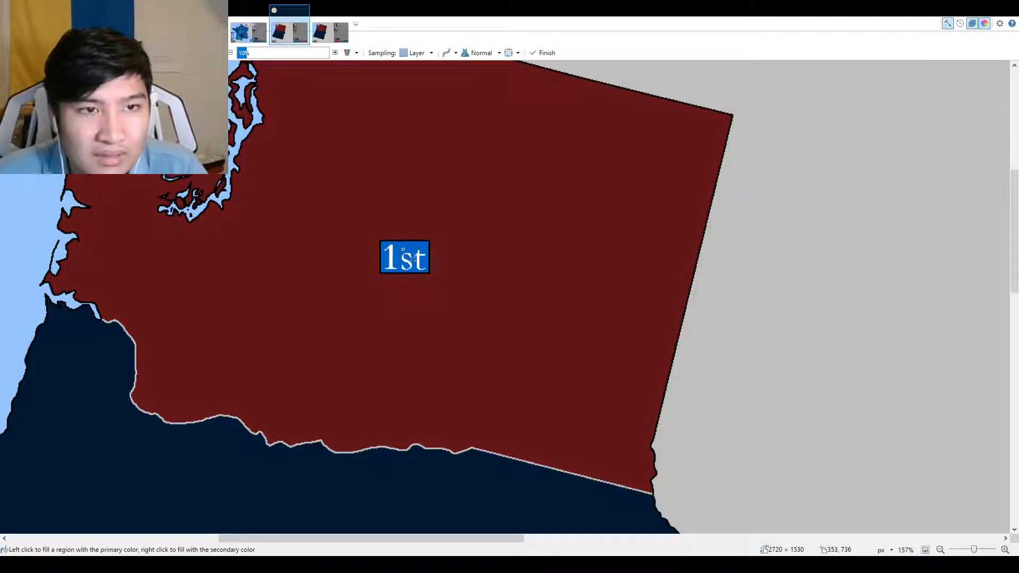
scroll(314, 382, "down", 4)
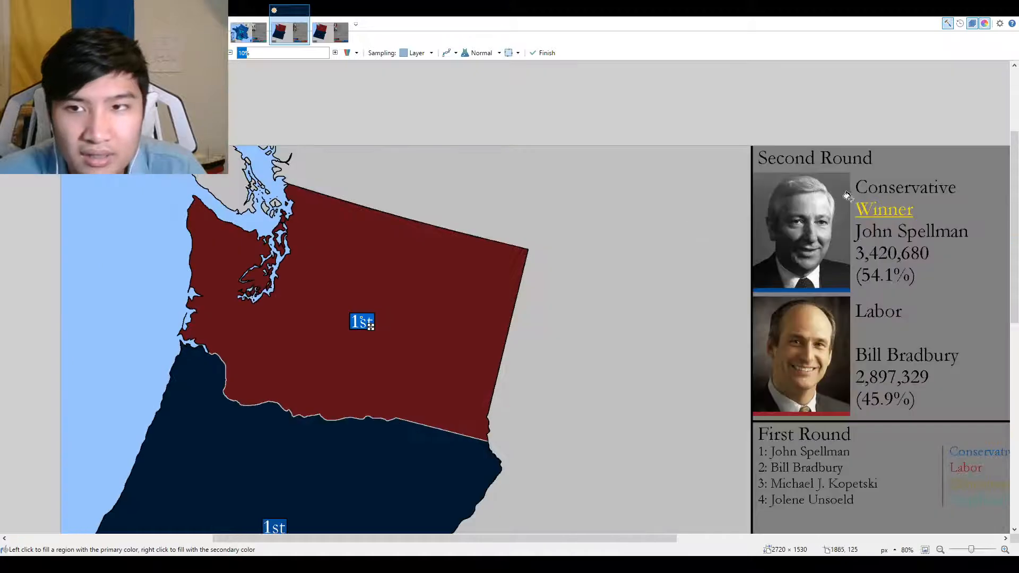
Fill both the southern and northern map regions with the legend's Conservative 50-59 blue.
key("k")
scroll(850, 417, "down", 4)
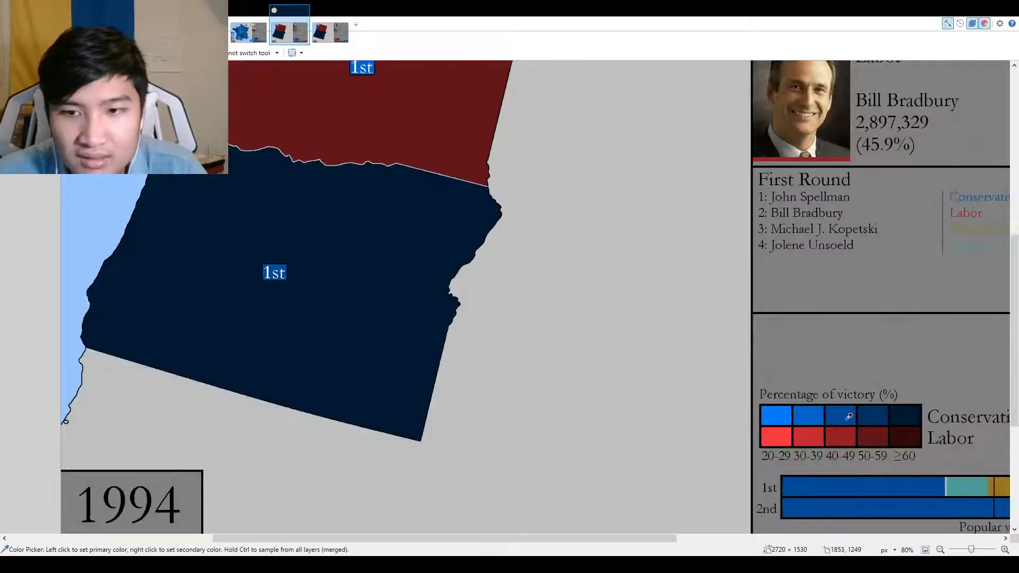
left_click(874, 413)
key("f")
left_click(333, 353)
scroll(335, 366, "up", 2)
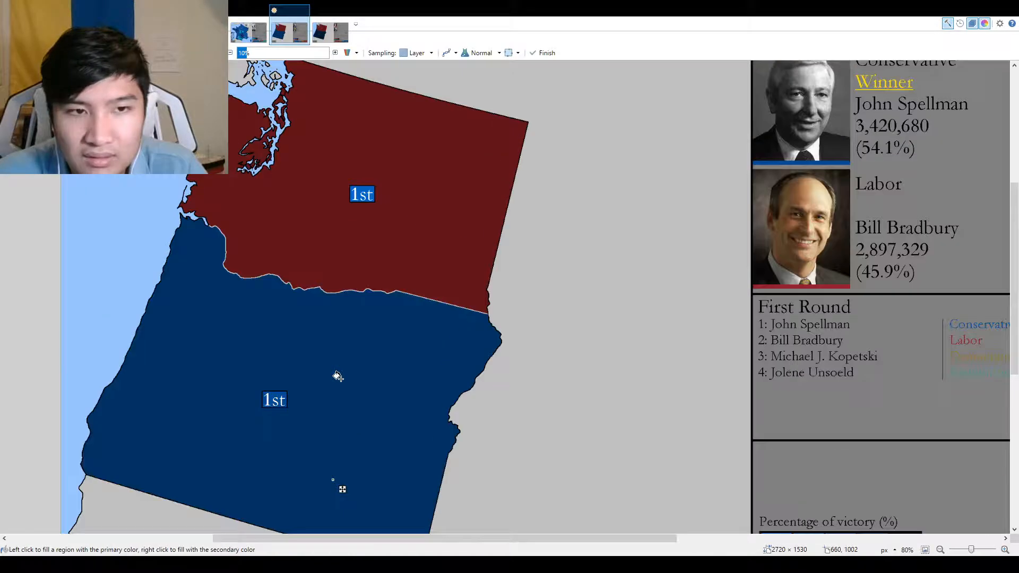
left_click(314, 259)
key("b")
scroll(255, 216, "up", 2)
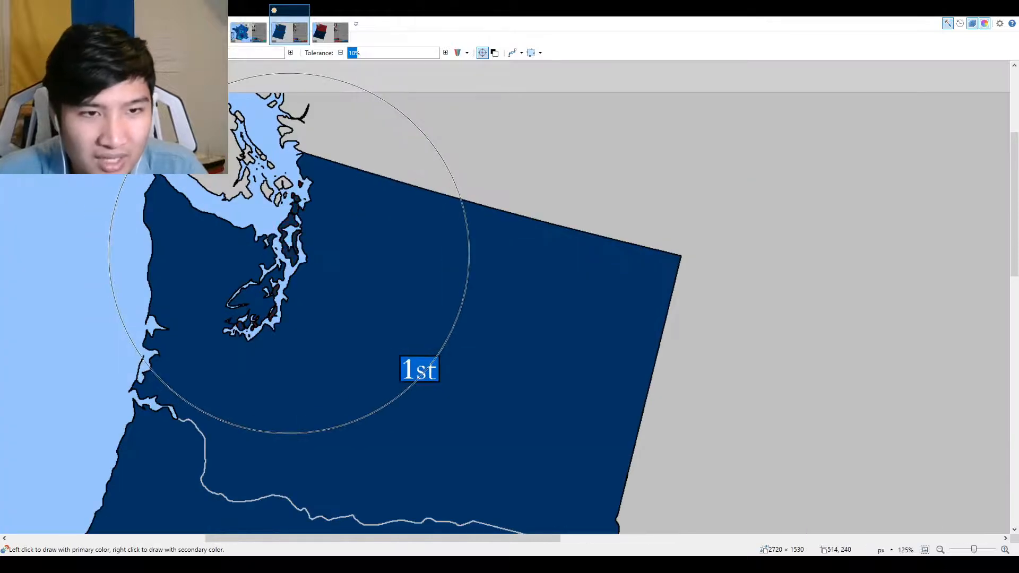
left_click(926, 550)
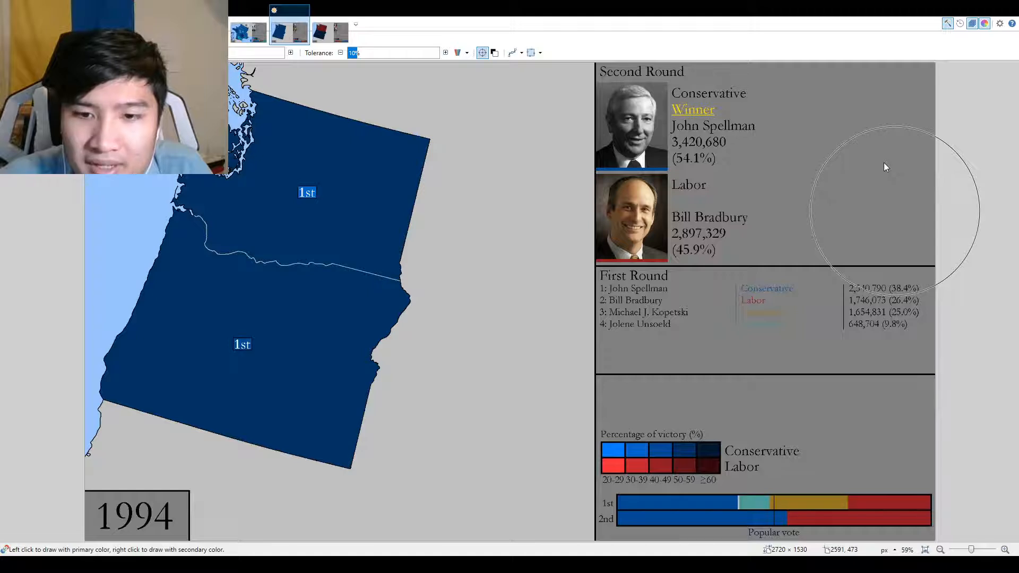
Refill the background box of the southern region's 1st label with a sampled Conservative blue.
key("k")
key("f")
left_click(243, 346)
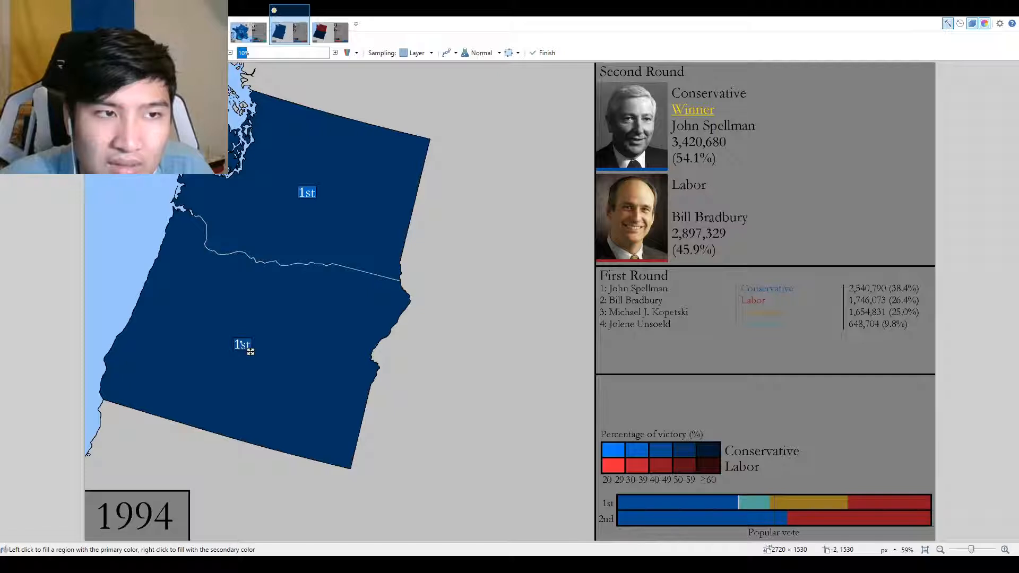
key("k")
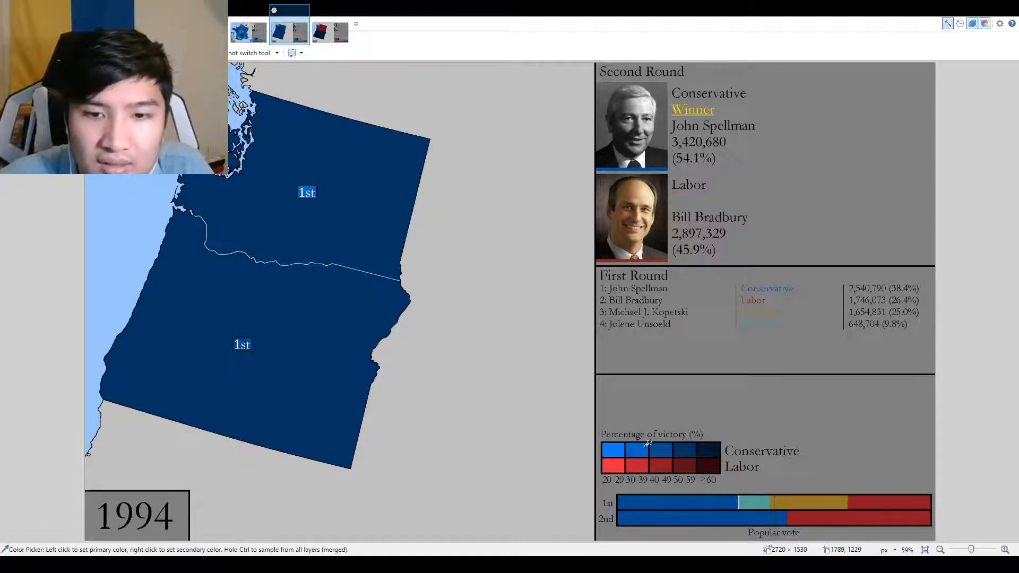
key("f")
left_click(308, 191)
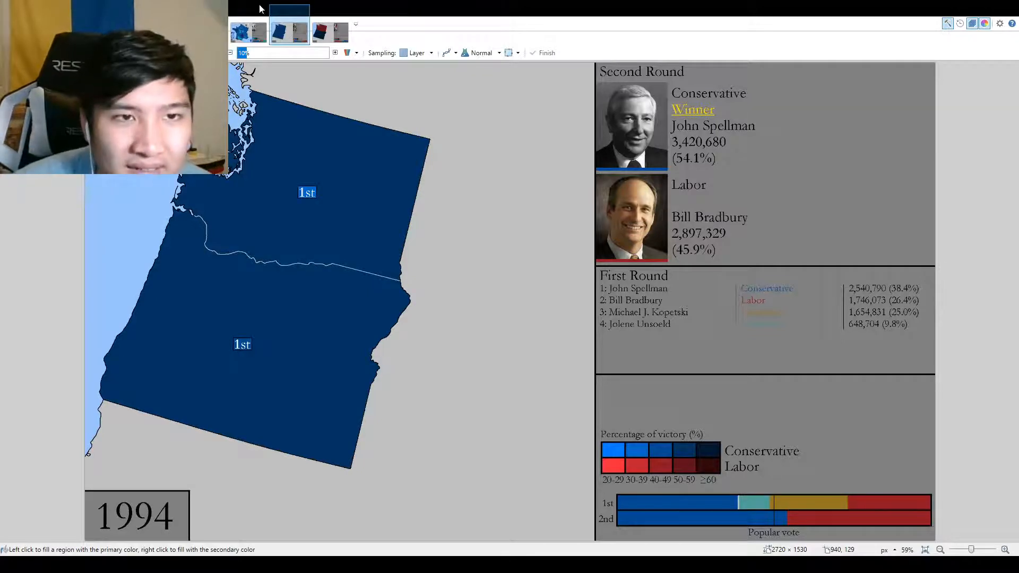
key("b")
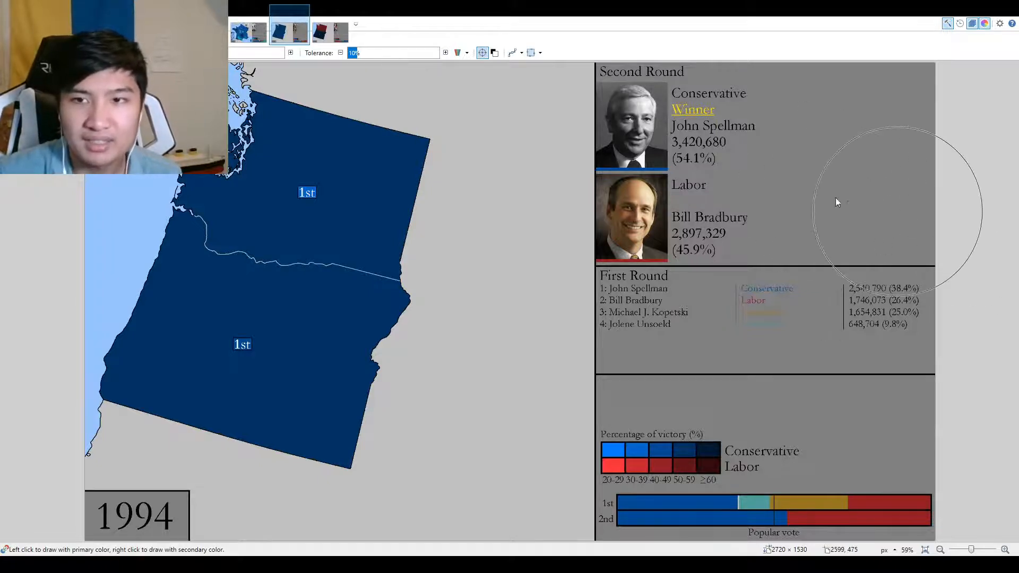
key("o")
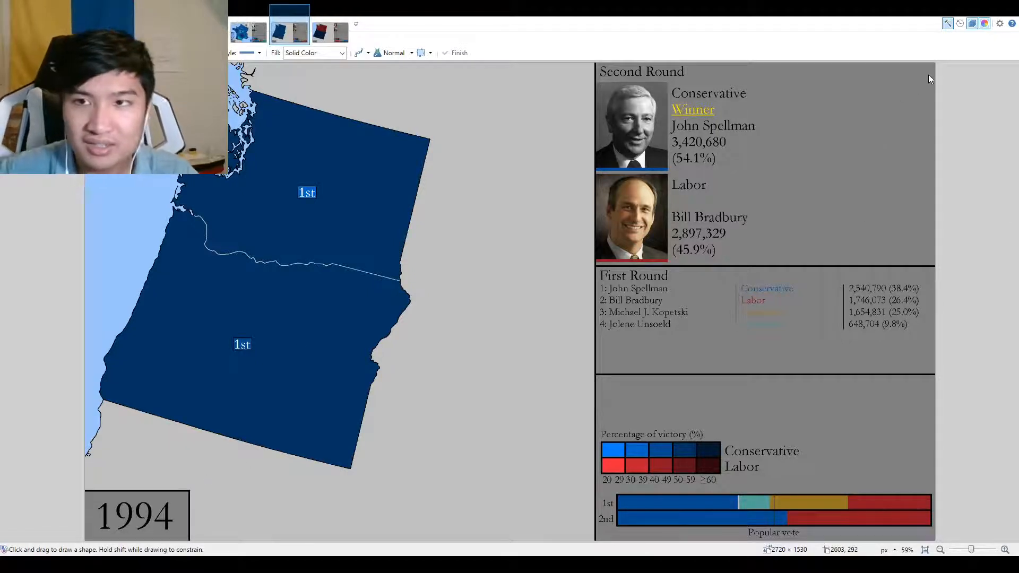
Add the year 2000 as text at size 100, aligned over the 1994 in the year box.
key("t")
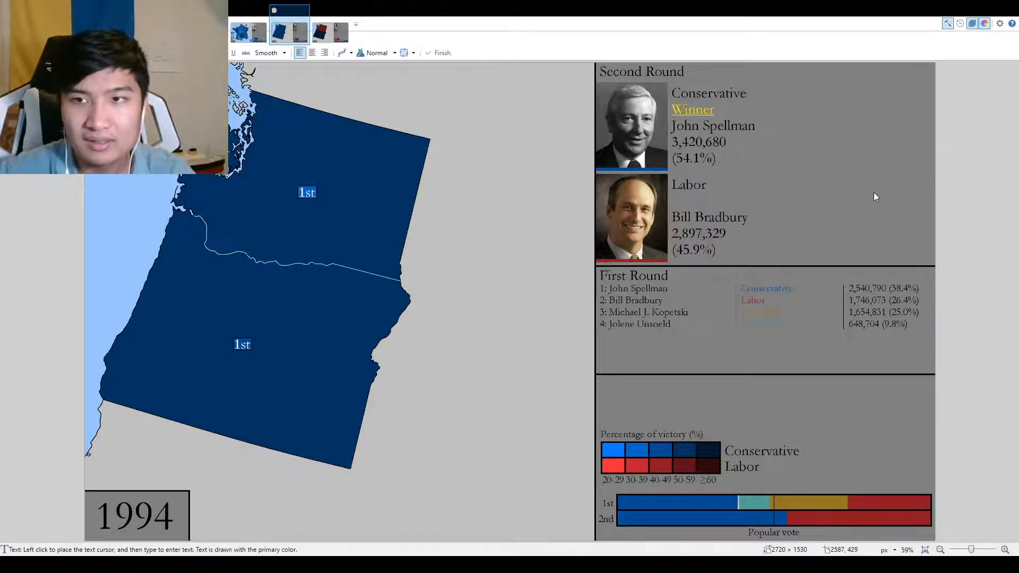
left_click(213, 461)
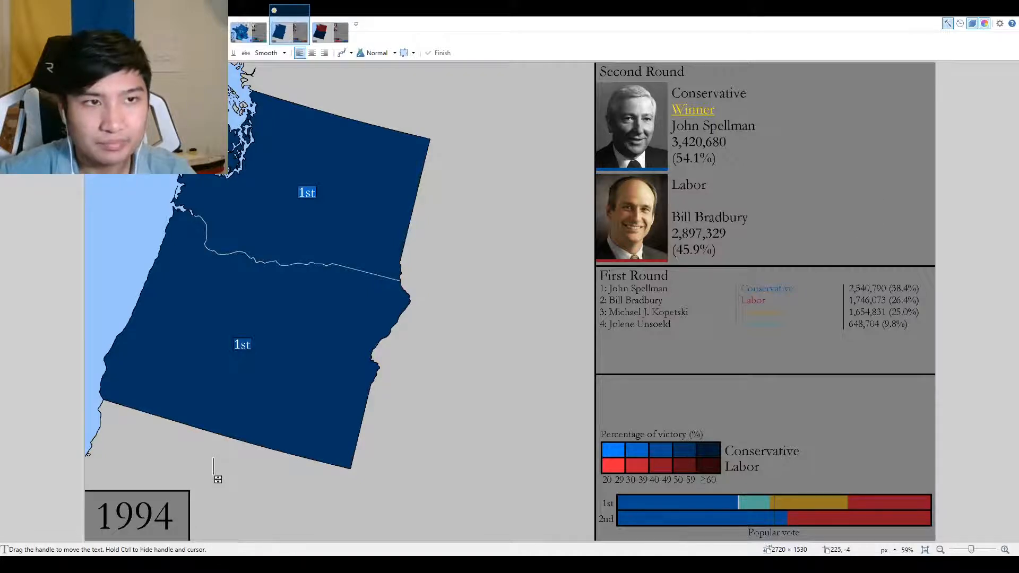
double_click(156, 53)
type("100")
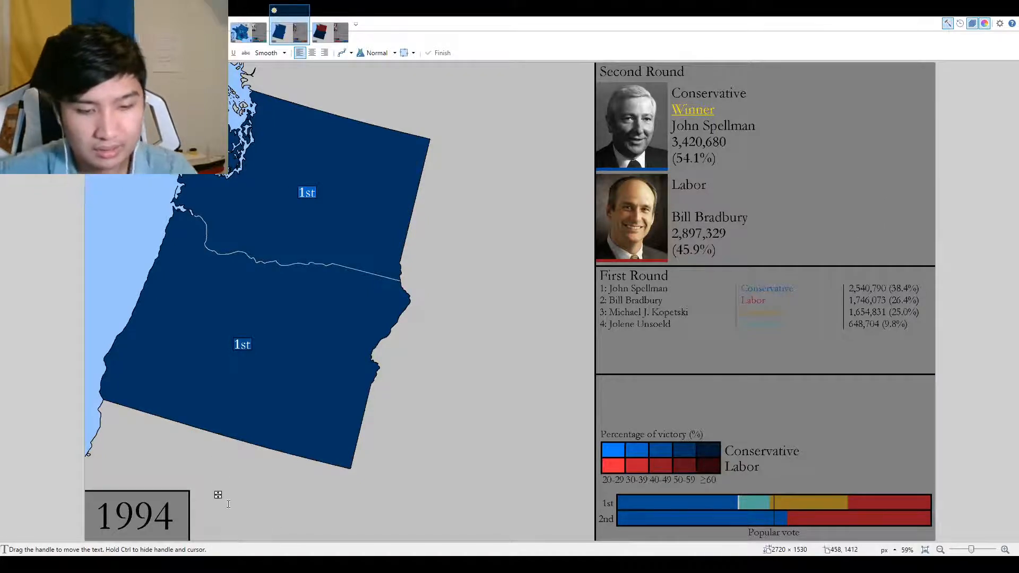
type("1")
scroll(227, 505, "up", 8)
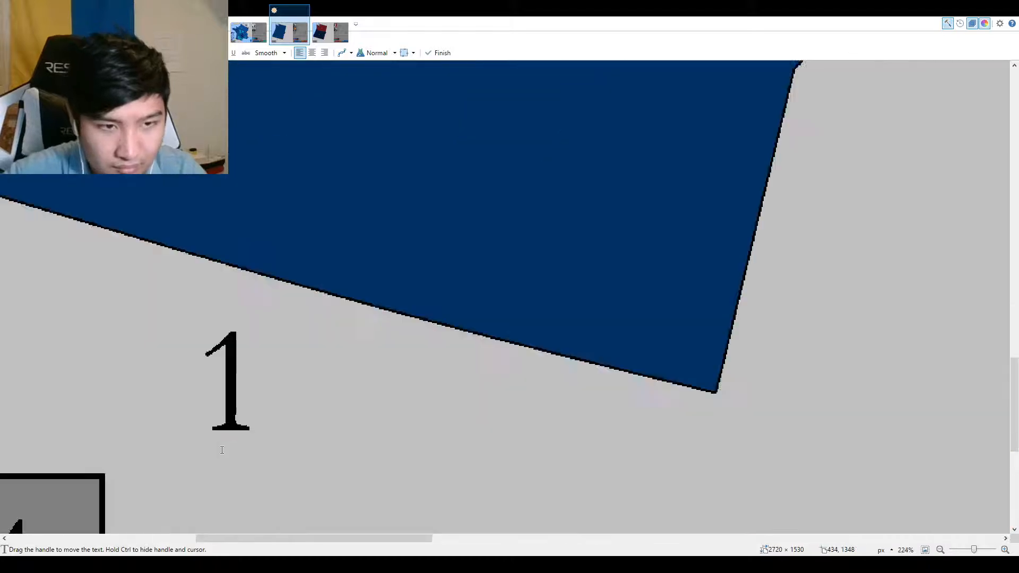
left_click_drag(591, 237, 91, 452)
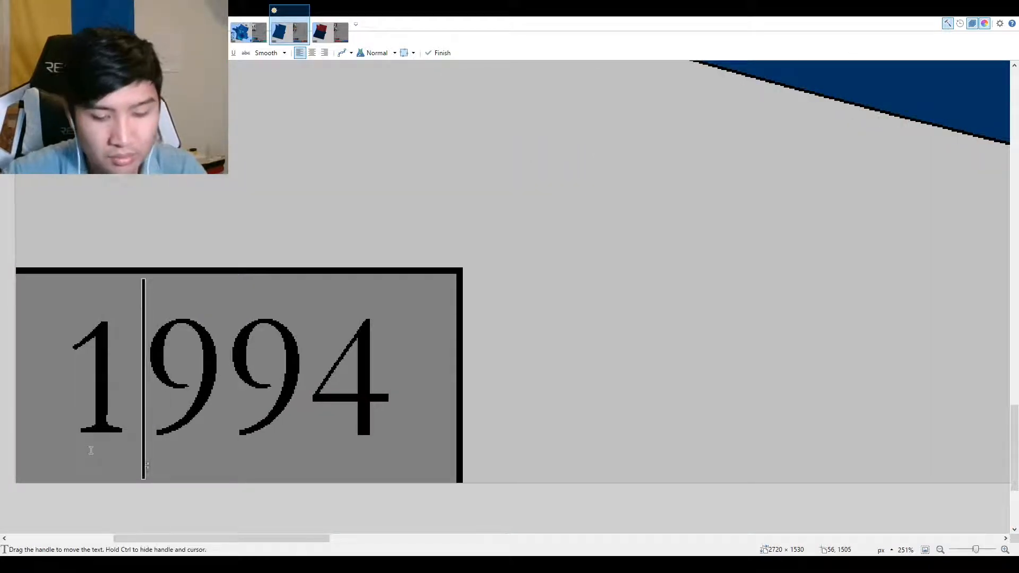
key("BackSpace")
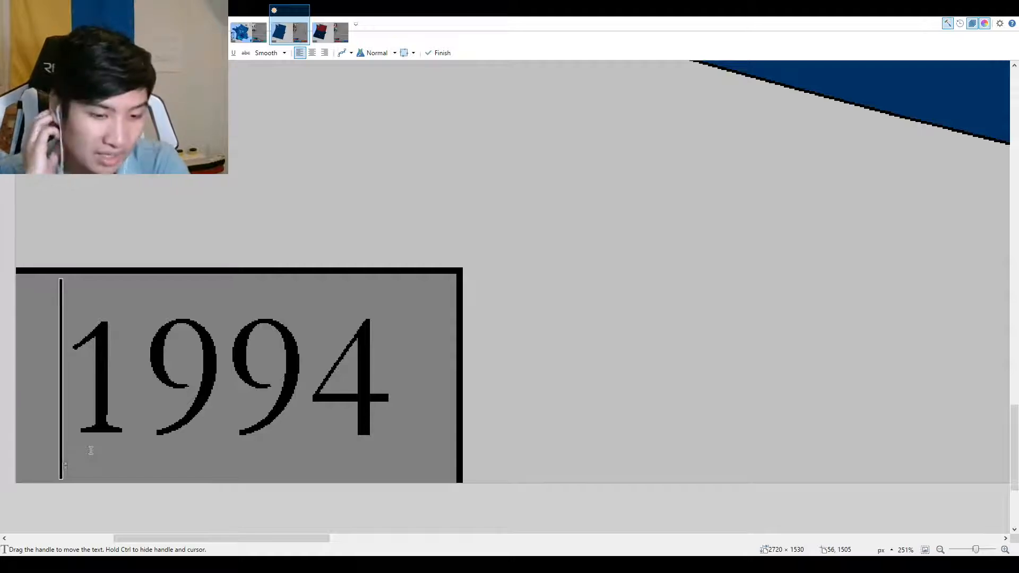
type("2000")
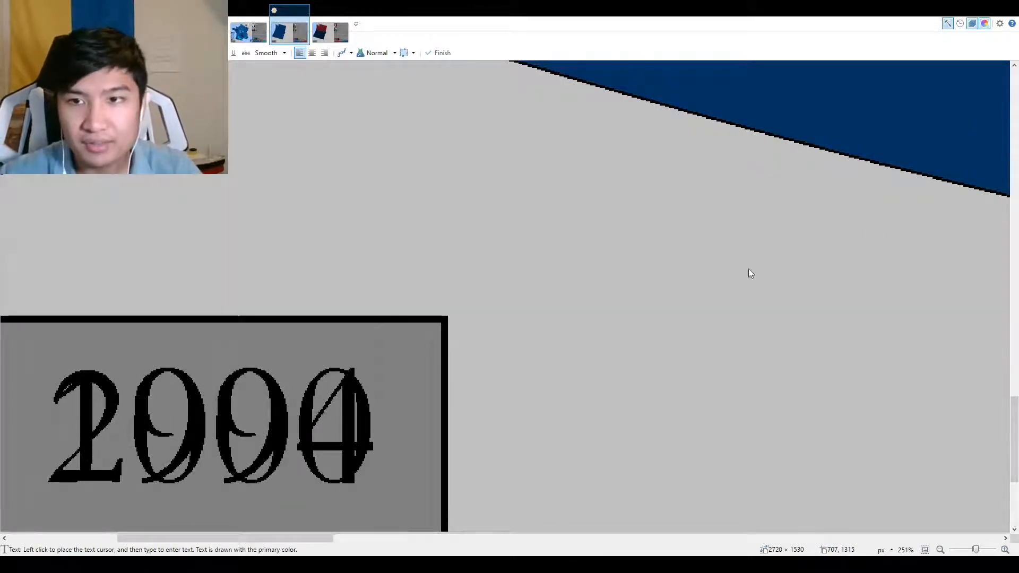
Cover the old 1994 behind the new year with a grey rectangle of about 272 × 124 pixels and save the image.
type("o")
scroll(127, 423, "down", 2)
left_click_drag(47, 366, 334, 496)
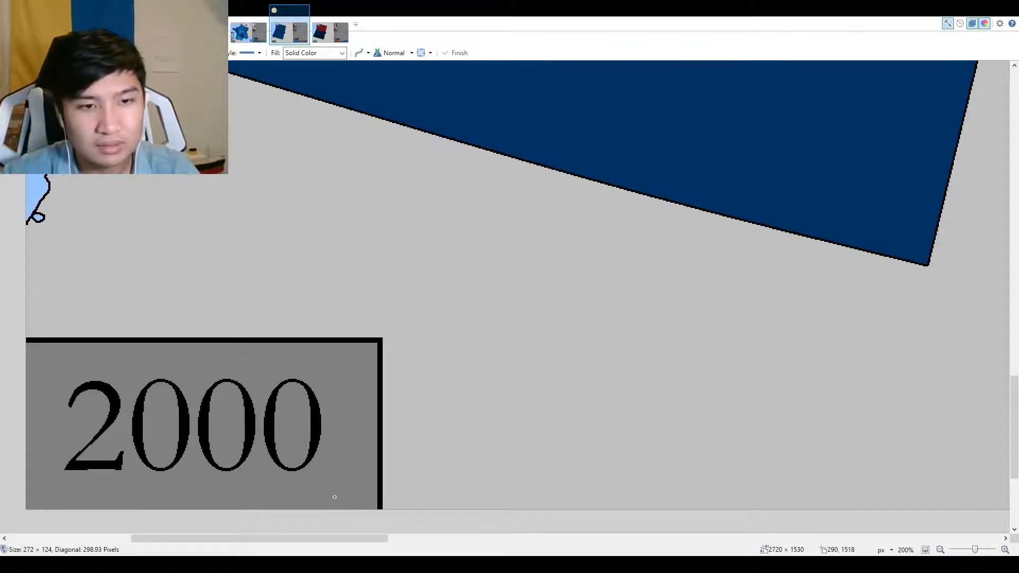
scroll(366, 507, "down", 3)
left_click(929, 539)
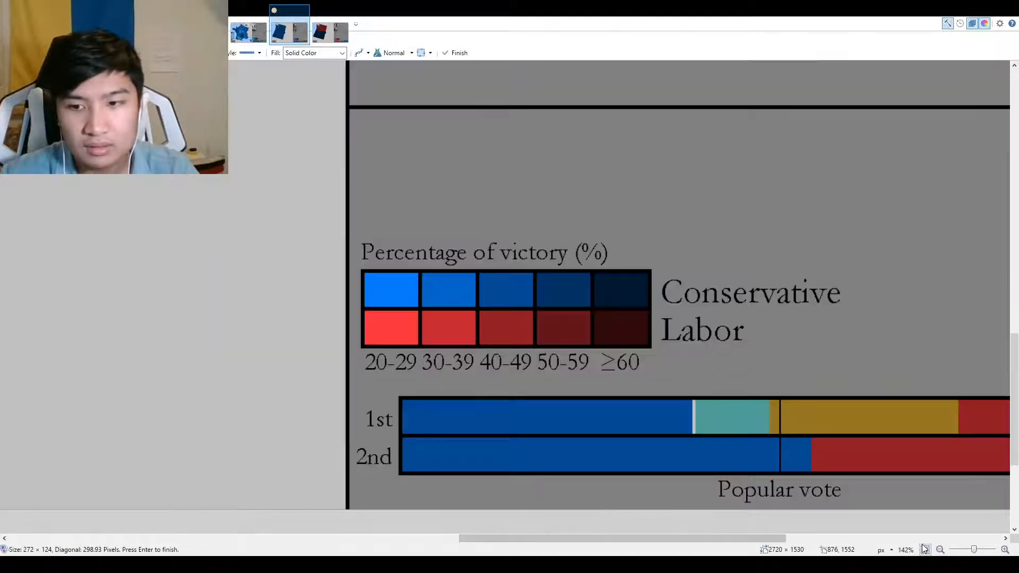
left_click(926, 550)
key("ctrl+s")
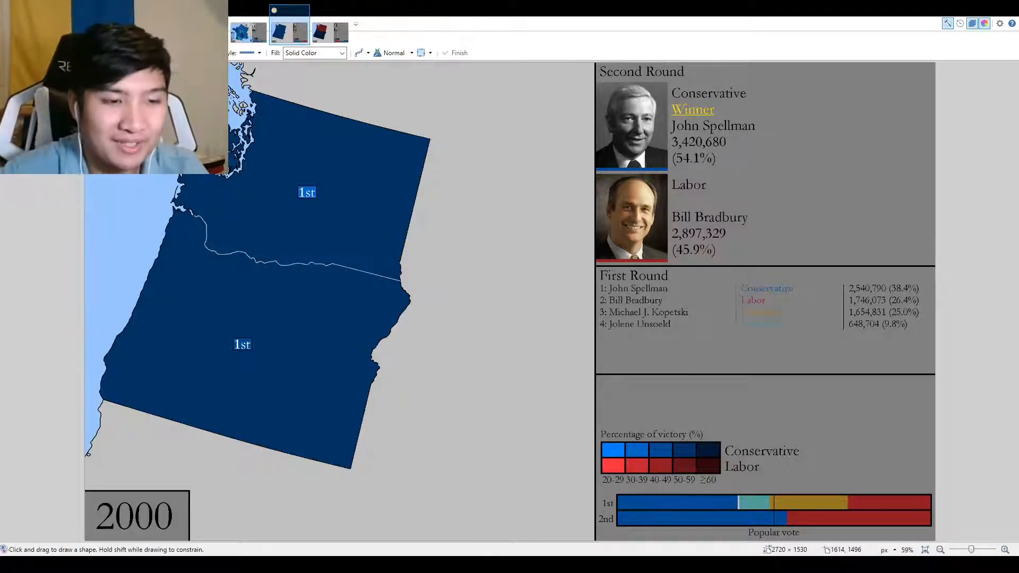
scroll(768, 343, "up", 3)
left_click_drag(791, 344, 644, 148)
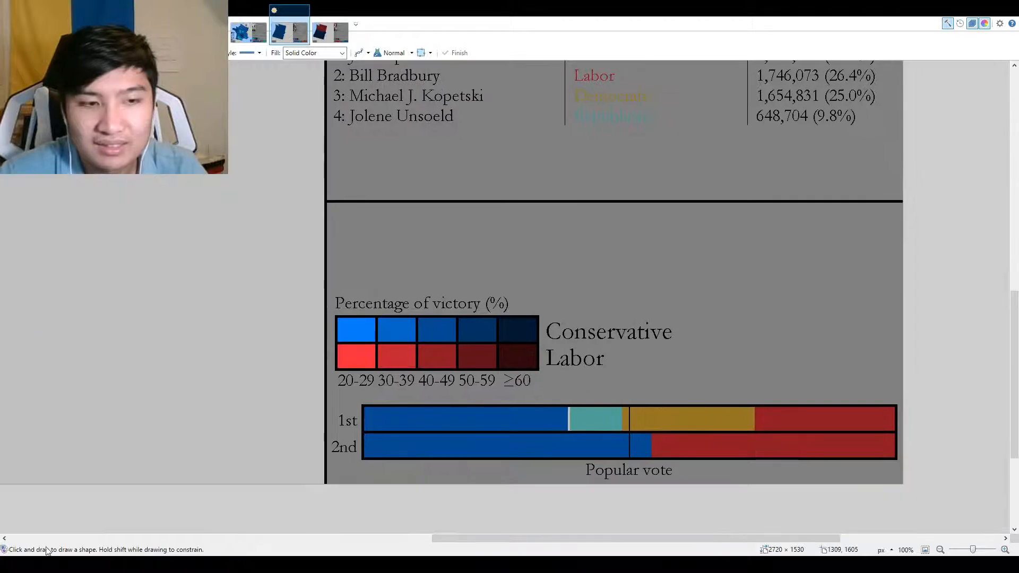
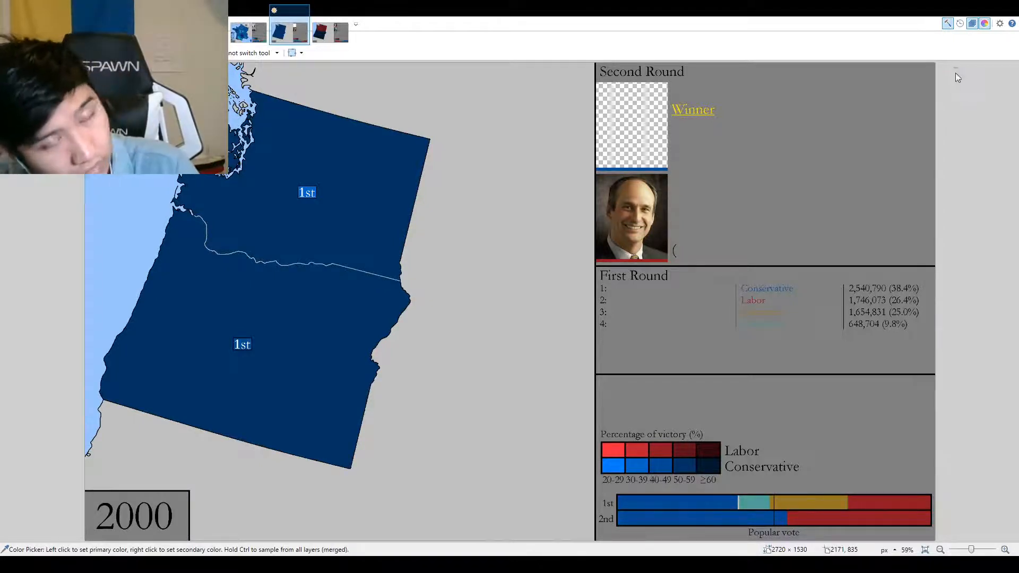
Paste the copied candidate portrait and move it over the empty upper portrait frame under Second Round.
key("s")
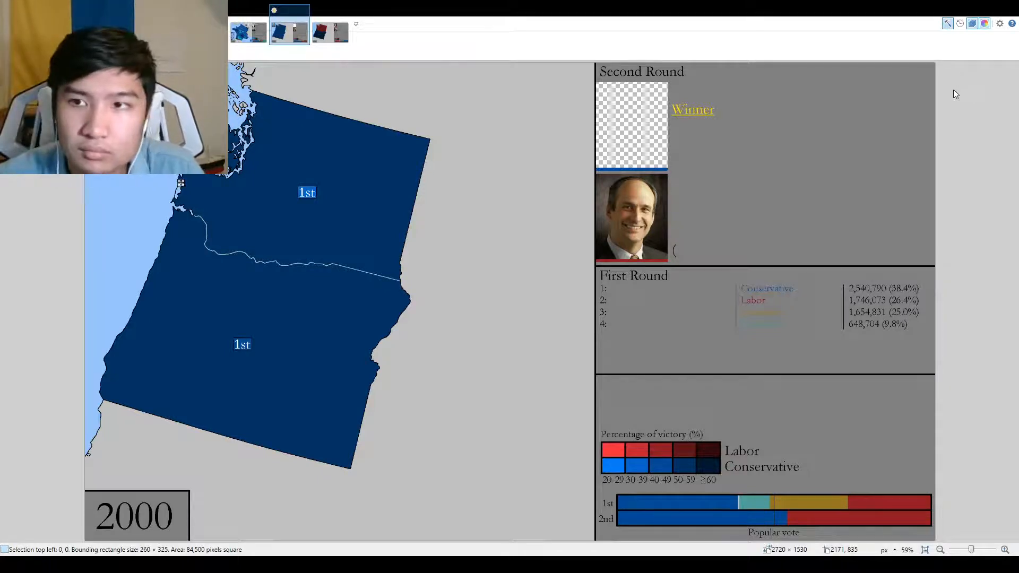
key("ctrl+v")
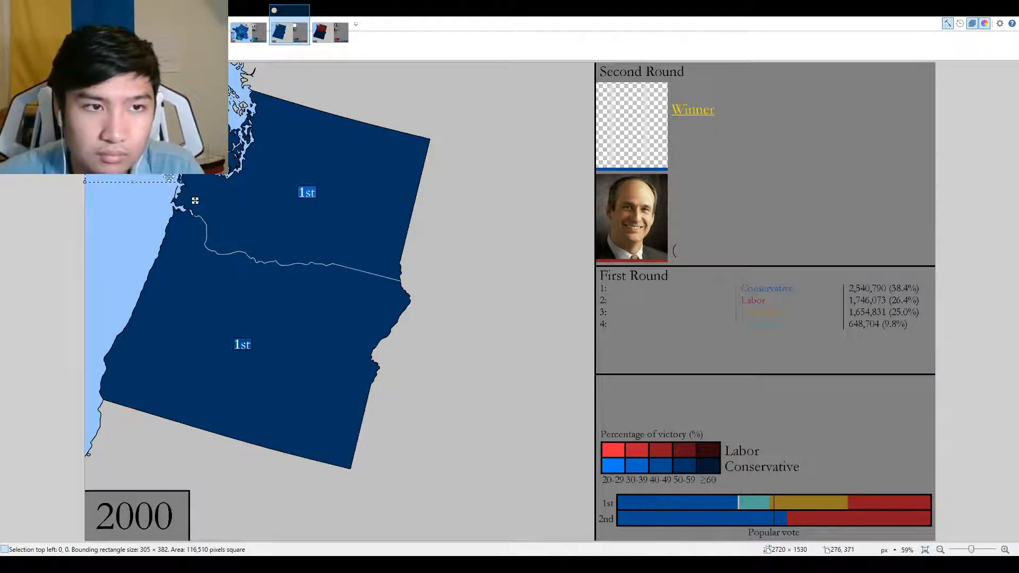
left_click_drag(180, 183, 660, 180)
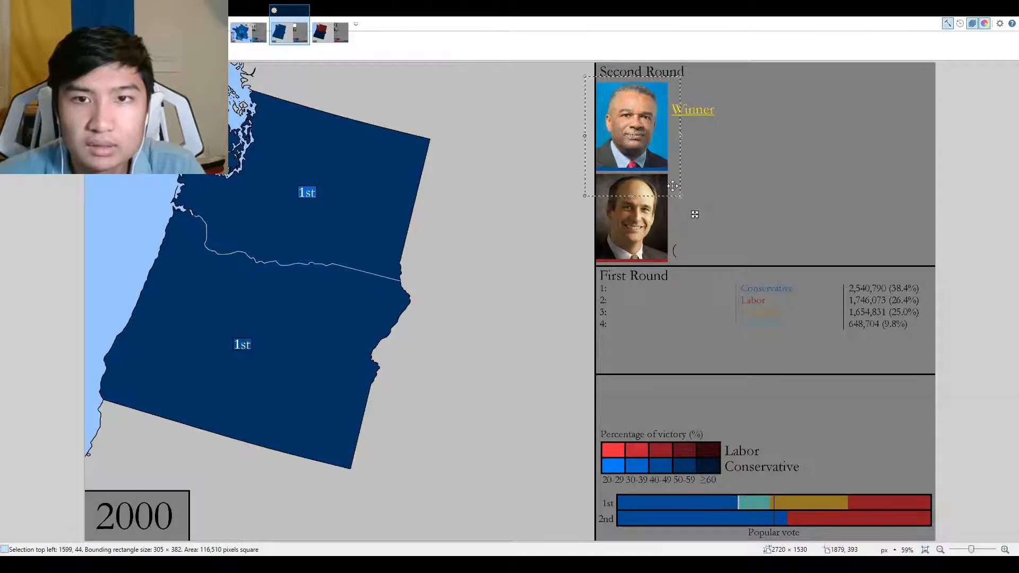
key("ctrl+d")
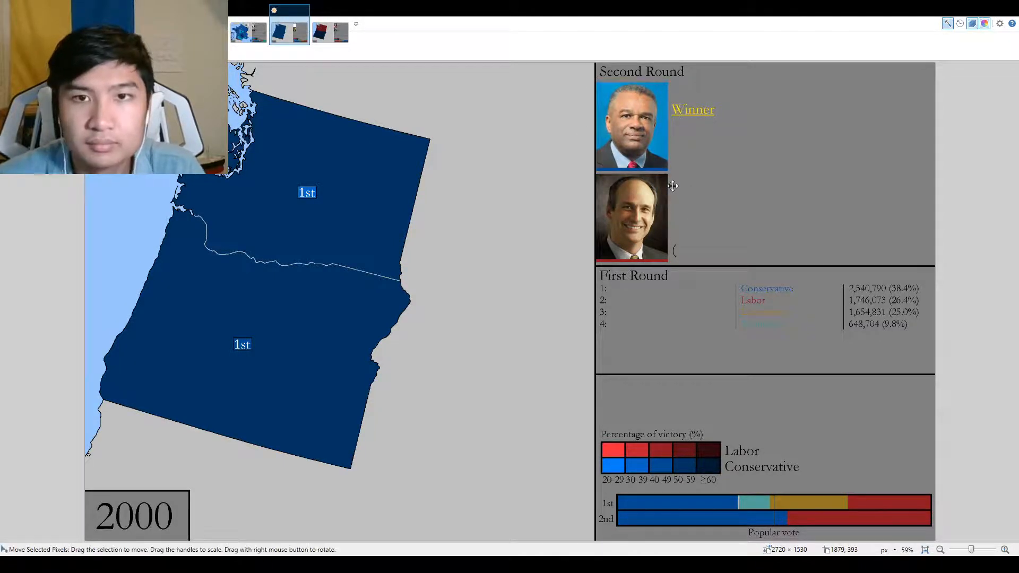
key("ctrl+z")
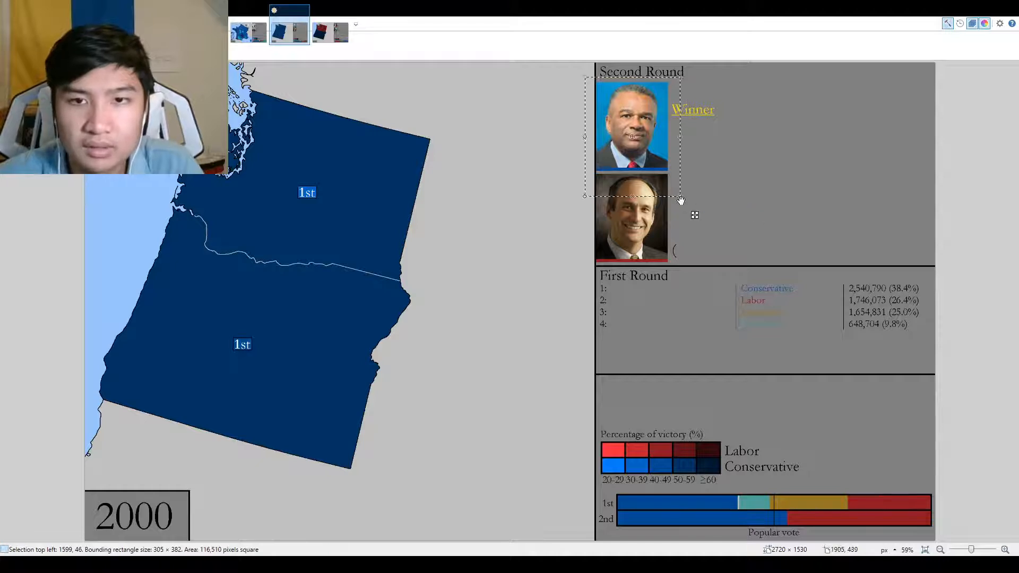
Scale the pasted portrait to 294 × 368 pixels and nudge it into position in the upper frame.
left_click_drag(679, 198, 678, 198)
key("Right")
key("Right")
key("Right")
key("Right")
key("Right")
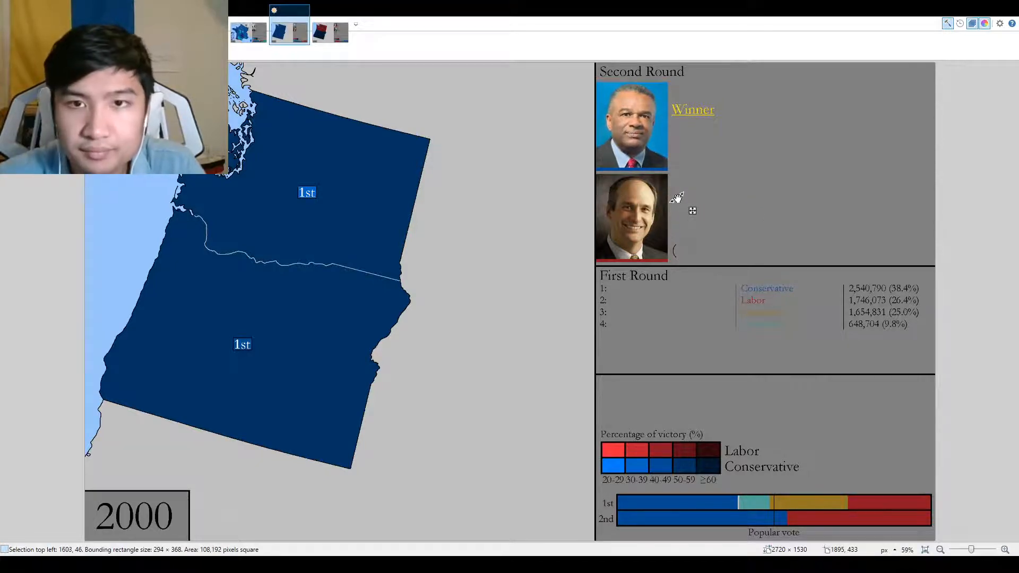
key("Down")
key("Down")
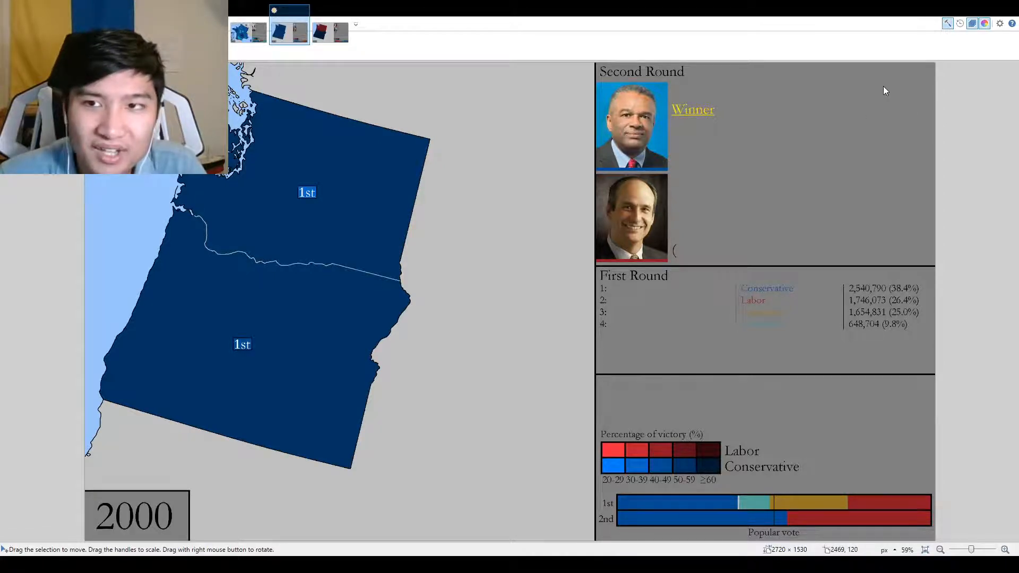
Delete the 230 × 273 pixel portrait area above the red bar in the lower Second Round frame.
key("s")
scroll(677, 161, "up", 3)
scroll(678, 161, "up", 8)
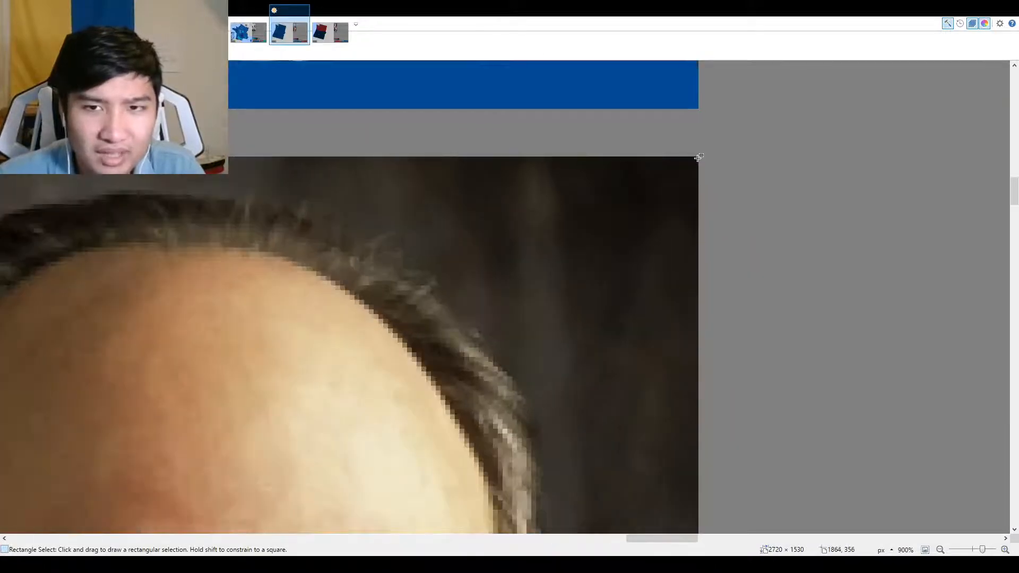
left_click_drag(698, 157, 95, 119)
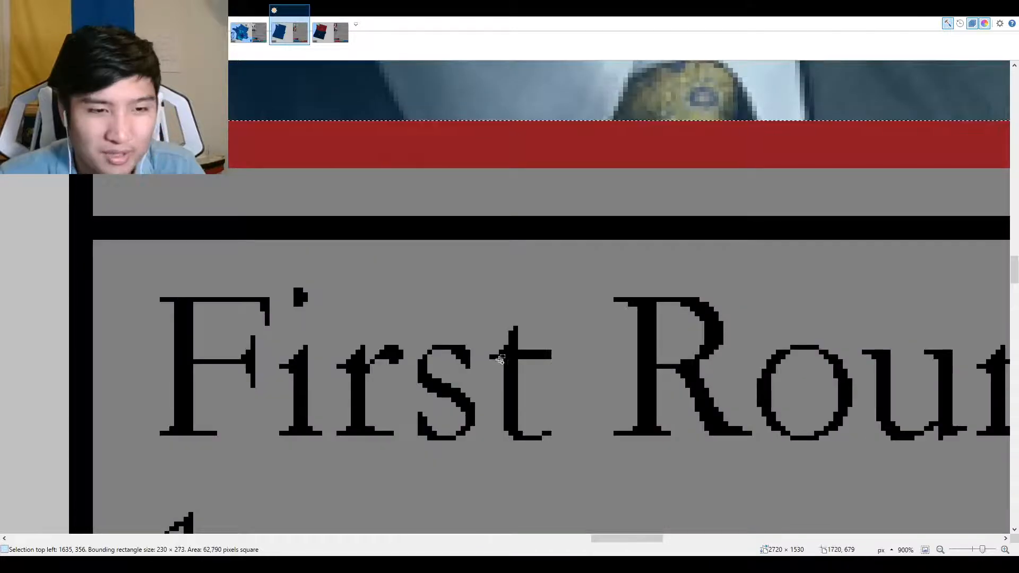
scroll(500, 361, "down", 7)
key("Delete")
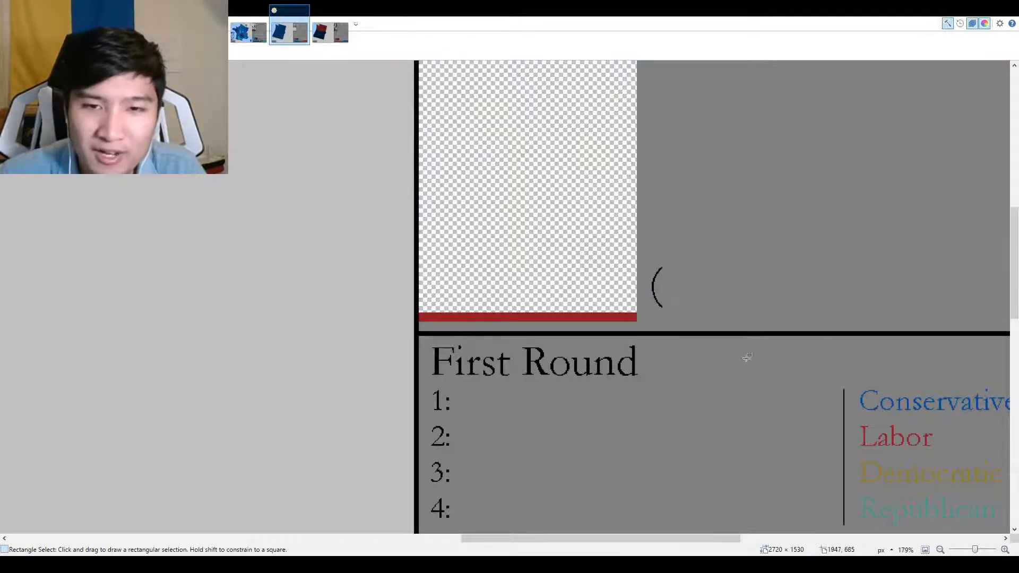
left_click(926, 550)
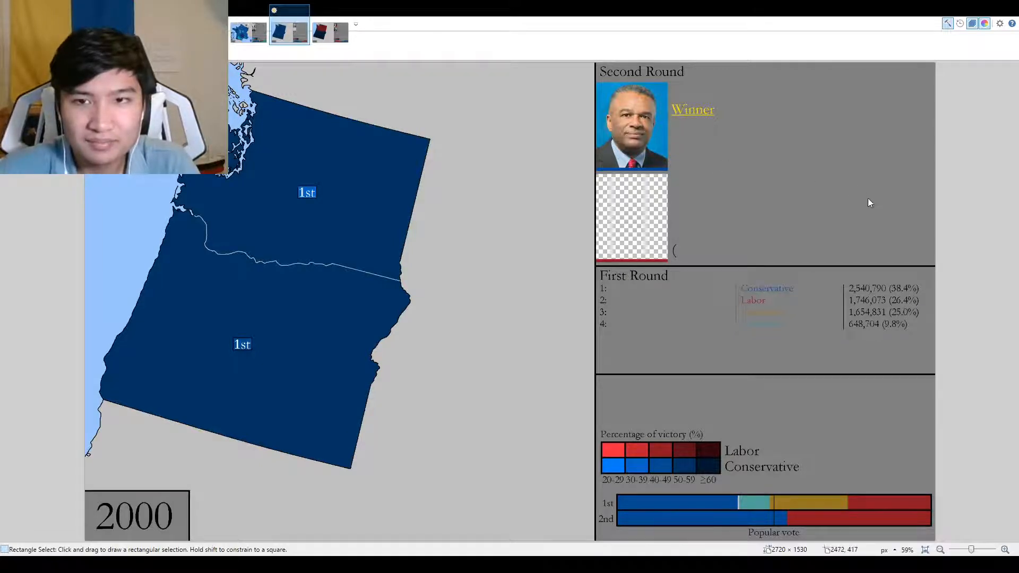
Add text beside the lower portrait frame with the party Conservative, a blank line and the candidate's name.
key("t")
left_click(680, 188)
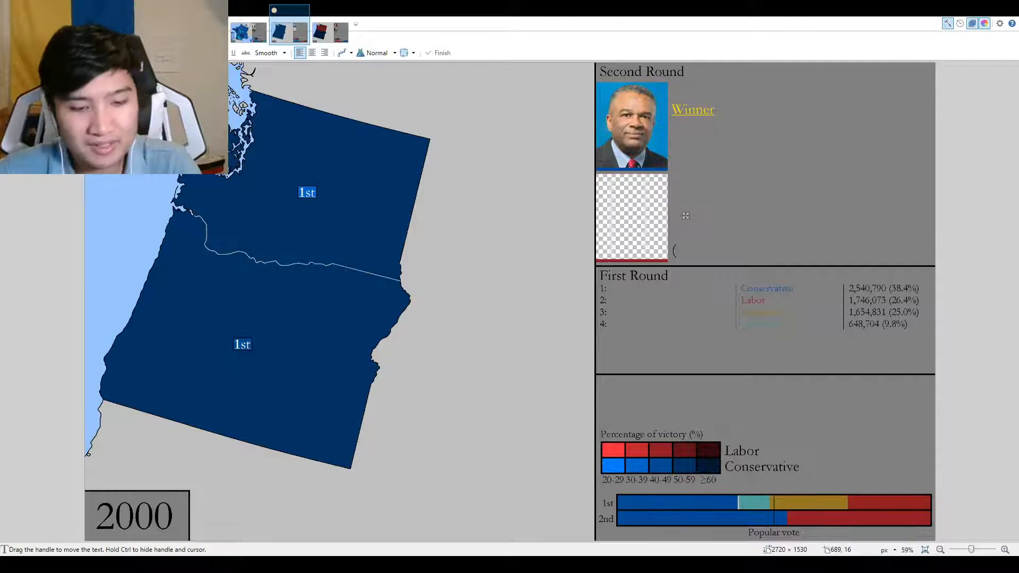
scroll(687, 196, "up", 3)
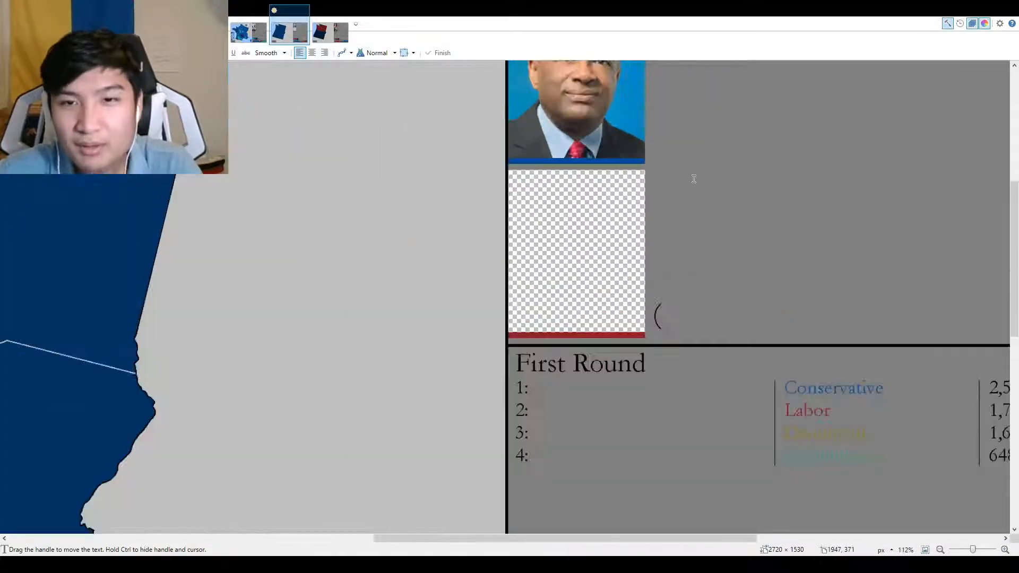
scroll(694, 179, "up", 2)
type("C")
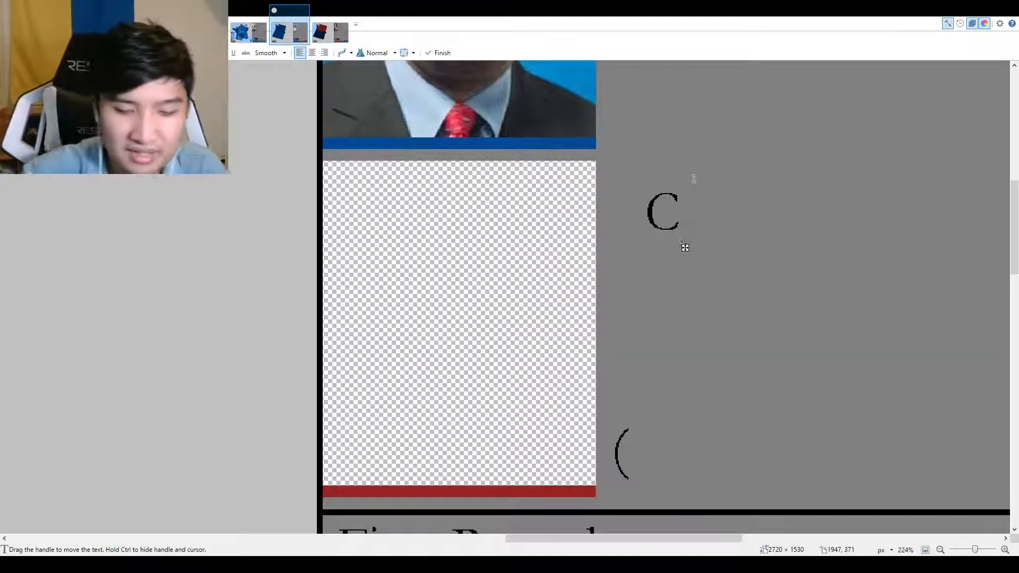
type("onservat")
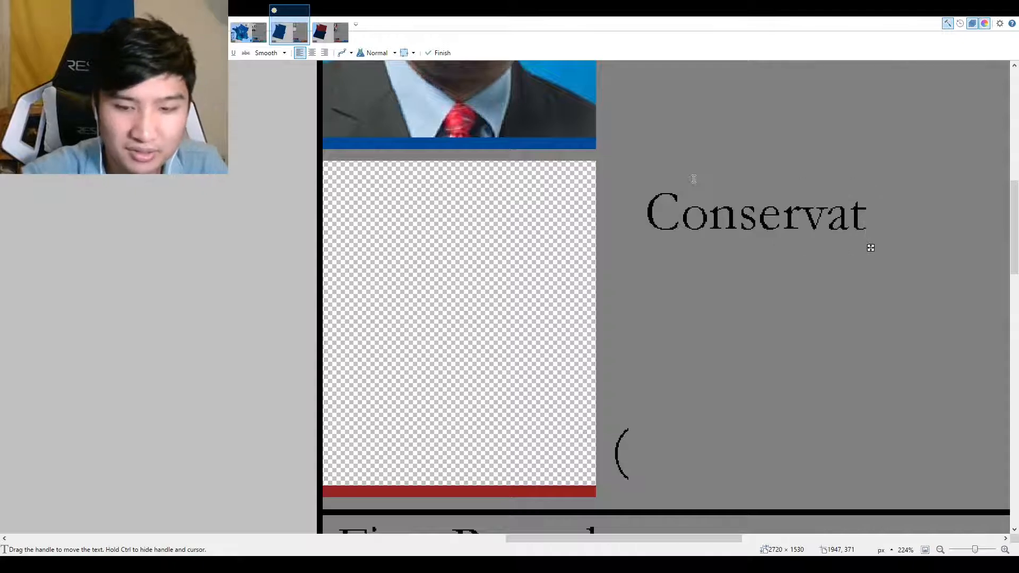
type("ive")
key("Return")
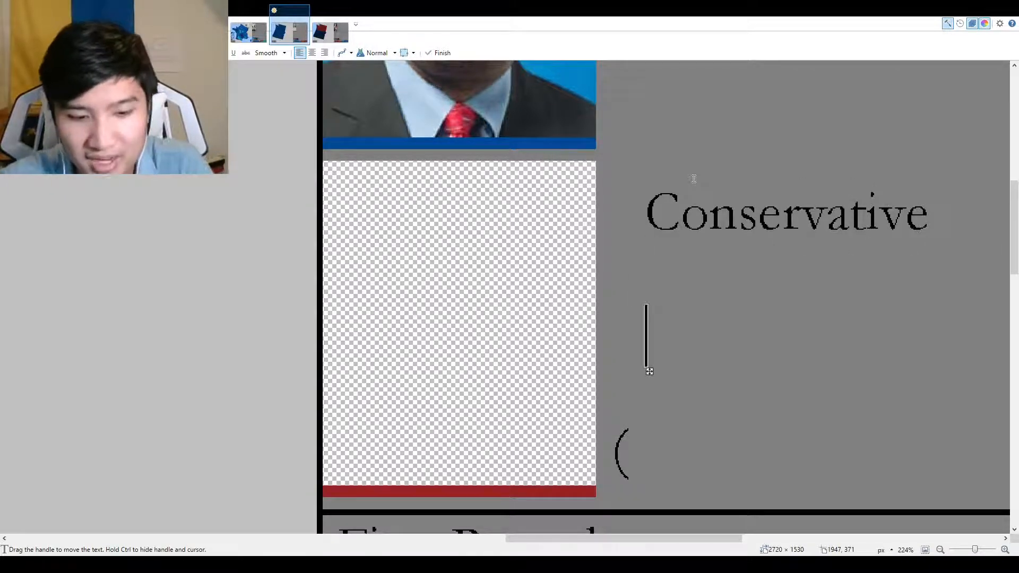
type("Jim Torrey")
key("Return")
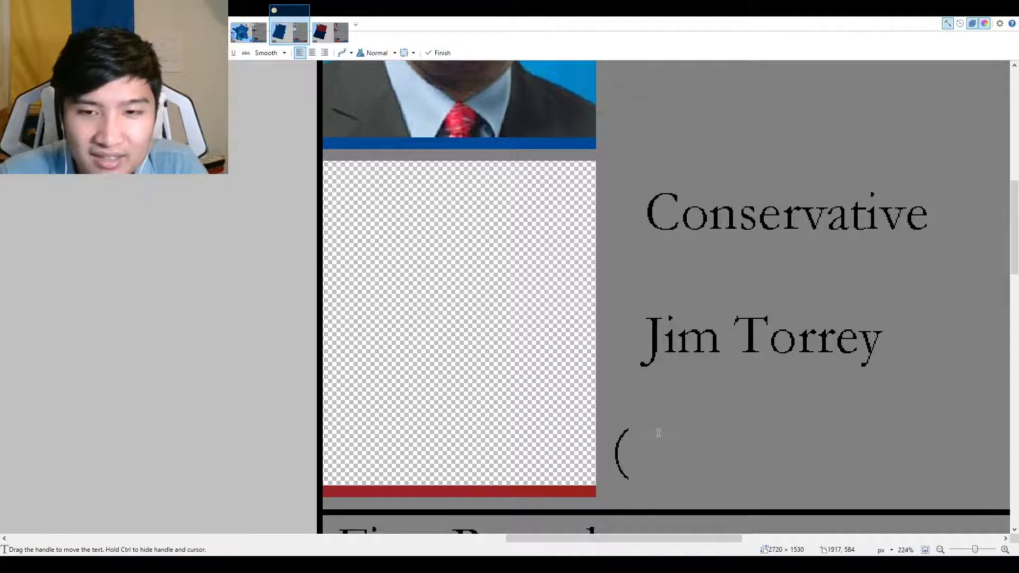
Add the vote count 2929544 and the share (46.0%) on separate lines under the Conservative candidate's name.
type("292954446.05")
left_click(817, 414)
key("Return")
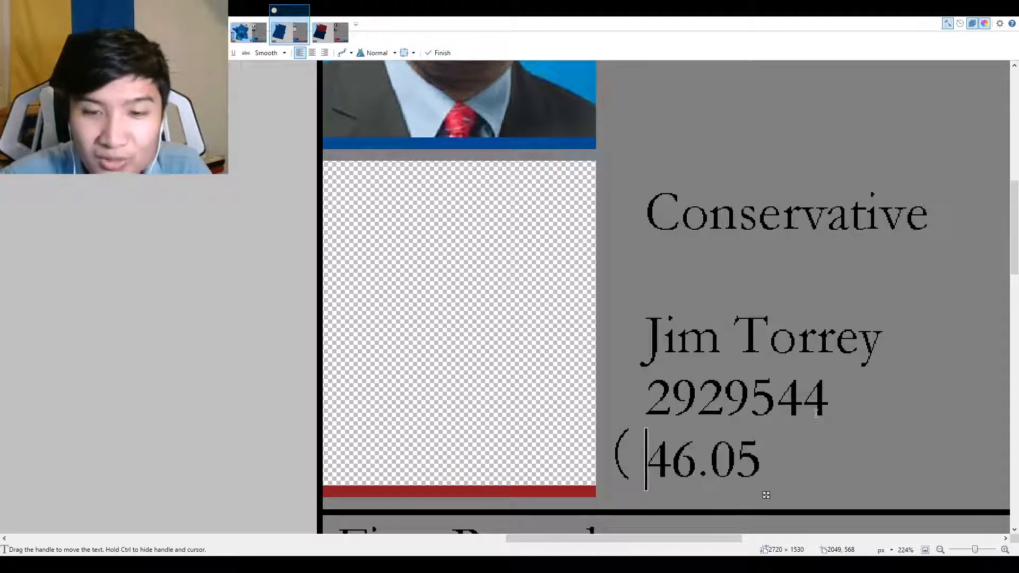
left_click(778, 465)
key("BackSpace")
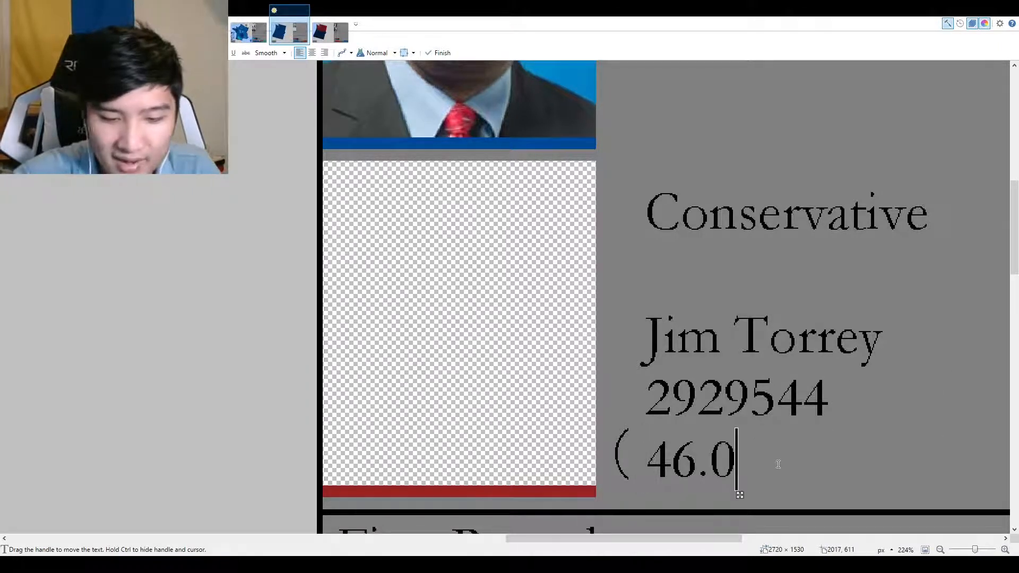
type("%)")
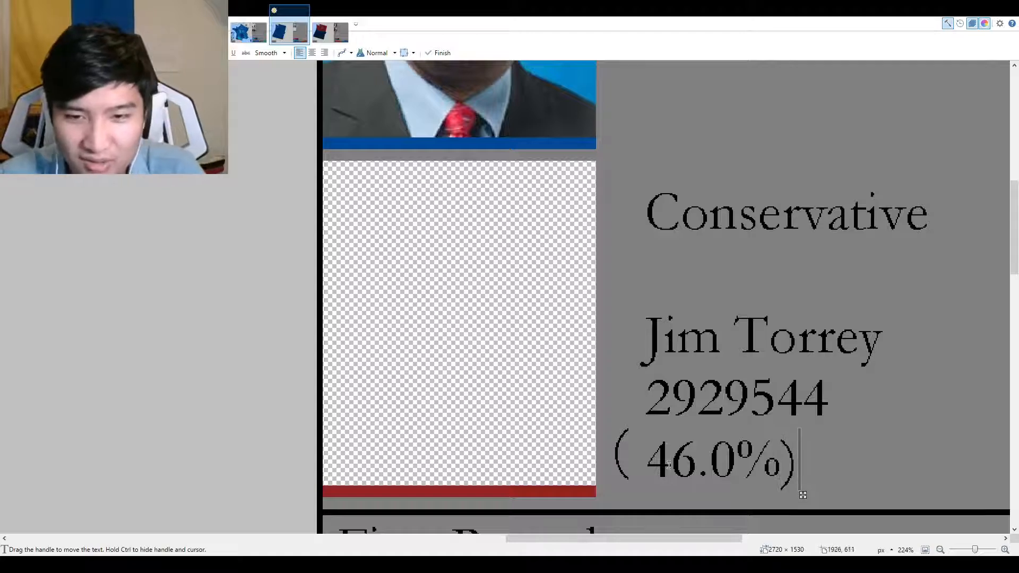
left_click(648, 459)
type("(")
Insert thousands separators in the Conservative candidate's vote count, making it 2,929,544.
scroll(673, 456, "up", 5)
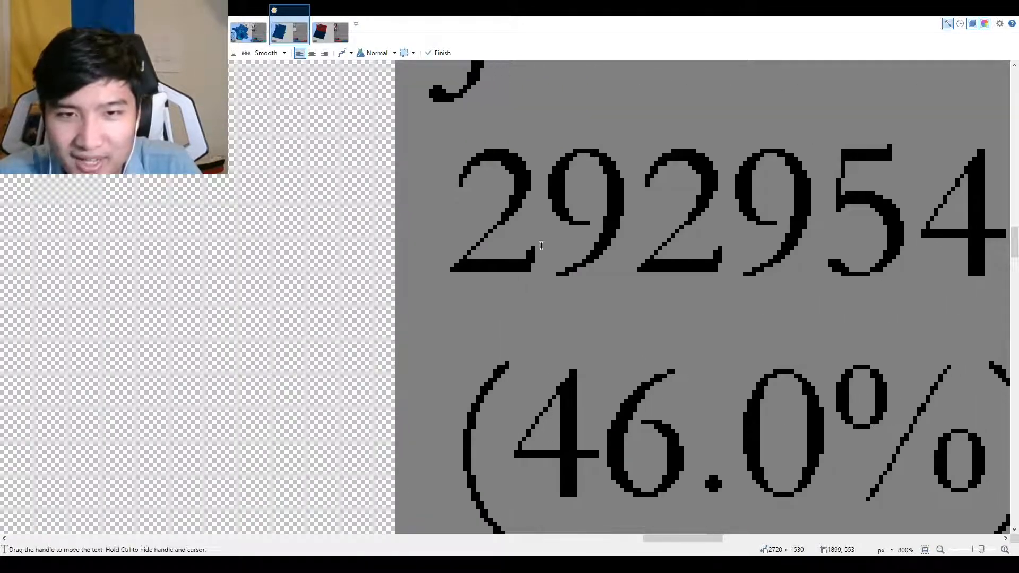
left_click(541, 246)
type(",")
scroll(542, 245, "down", 3)
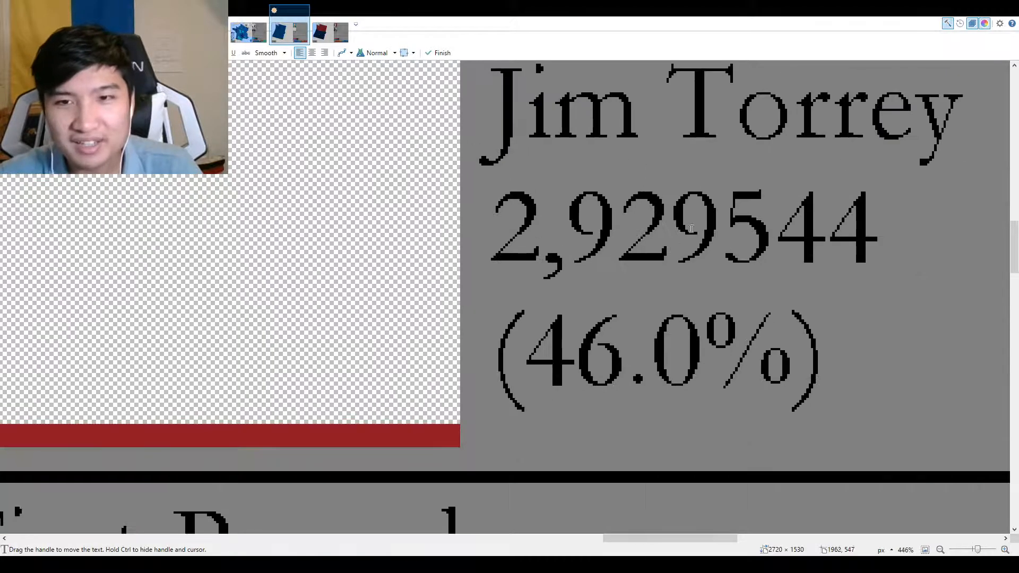
left_click(726, 233)
type(",")
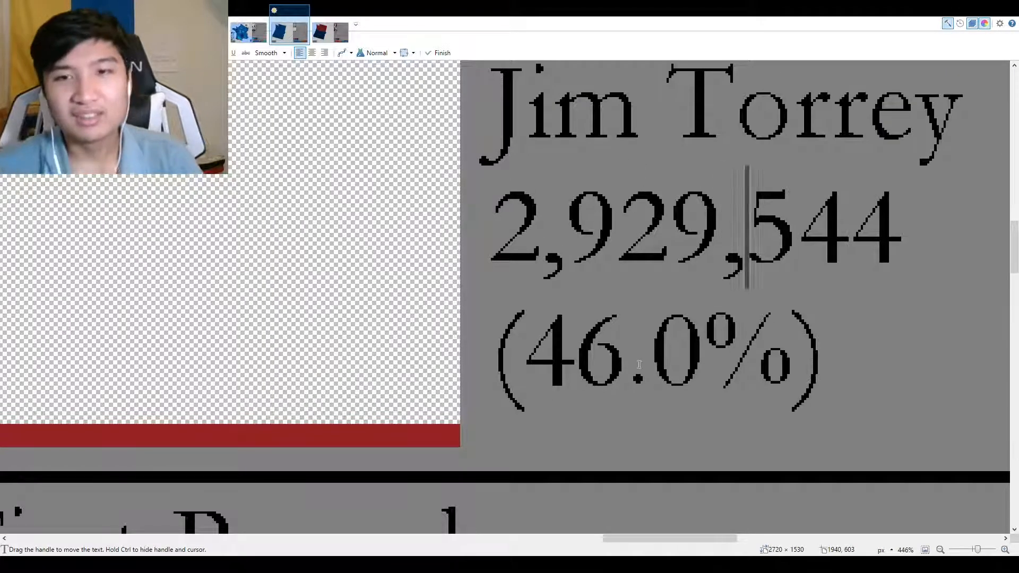
Add the Second Round winner's name as text beside the upper portrait, above the yellow Winner line.
scroll(732, 337, "down", 3)
scroll(744, 324, "up", 2)
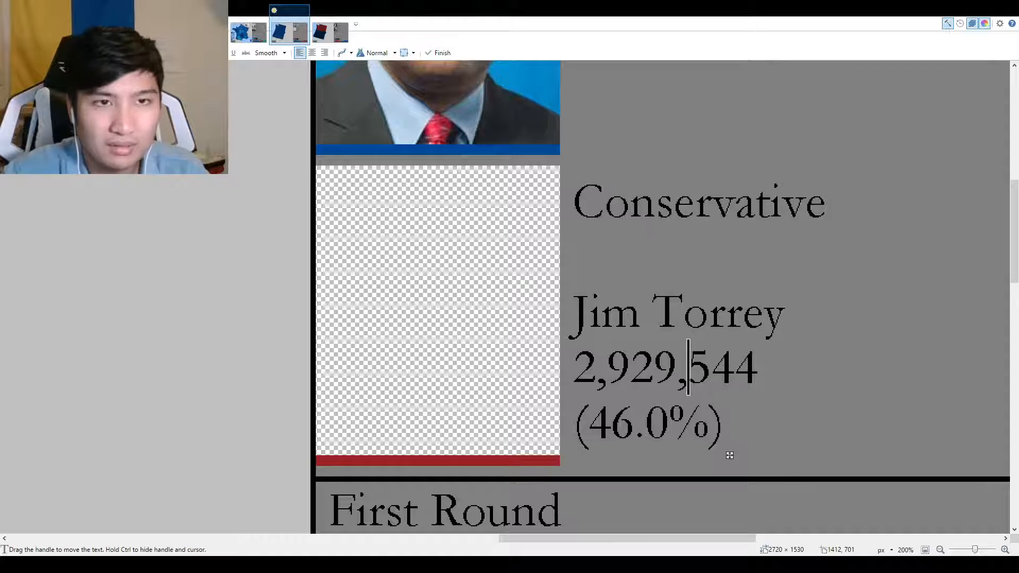
scroll(730, 456, "up", 5)
left_click(576, 215)
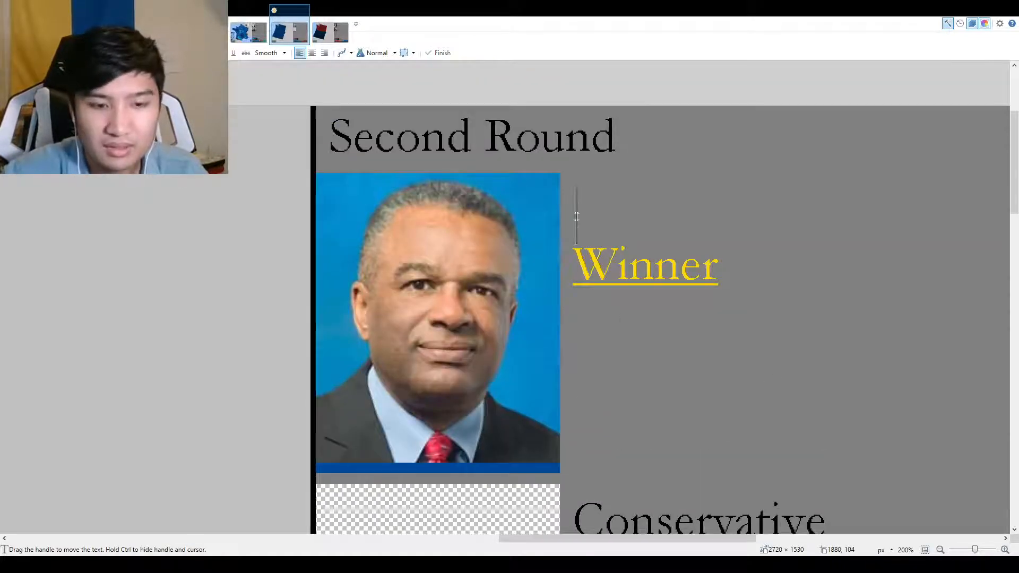
type("Ron")
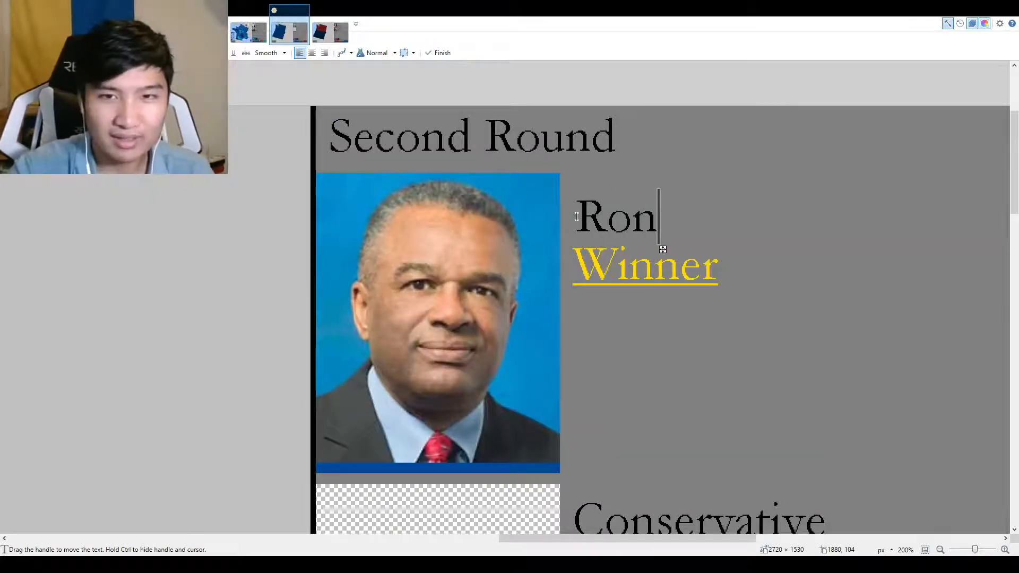
type(" Slms")
key("BackSpace")
key("BackSpace")
key("BackSpace")
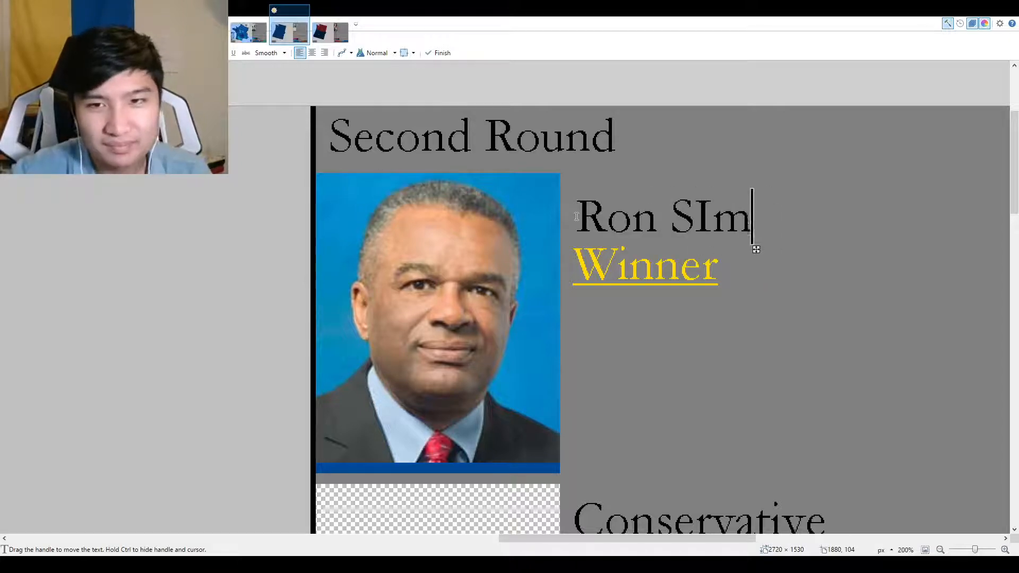
type("ims")
Align the name text with the yellow Winner line, using a temporary letter W as a guide.
key("Return")
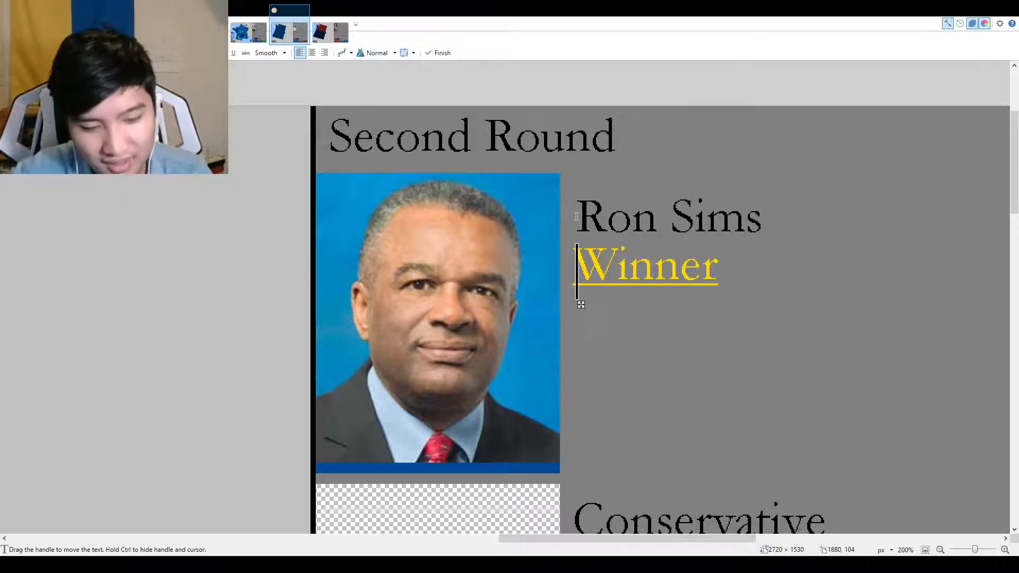
type("W")
scroll(576, 216, "up", 3)
scroll(577, 216, "up", 1)
left_click_drag(612, 296, 606, 281)
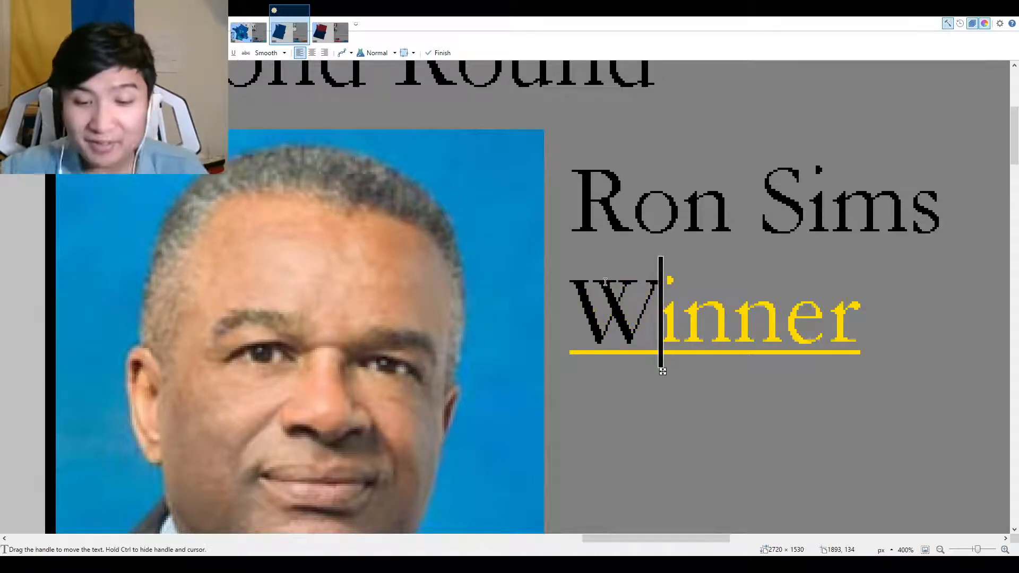
key("BackSpace")
Shift the candidate's name to the line below Winner and put the party Labor on the line above it.
key("Return")
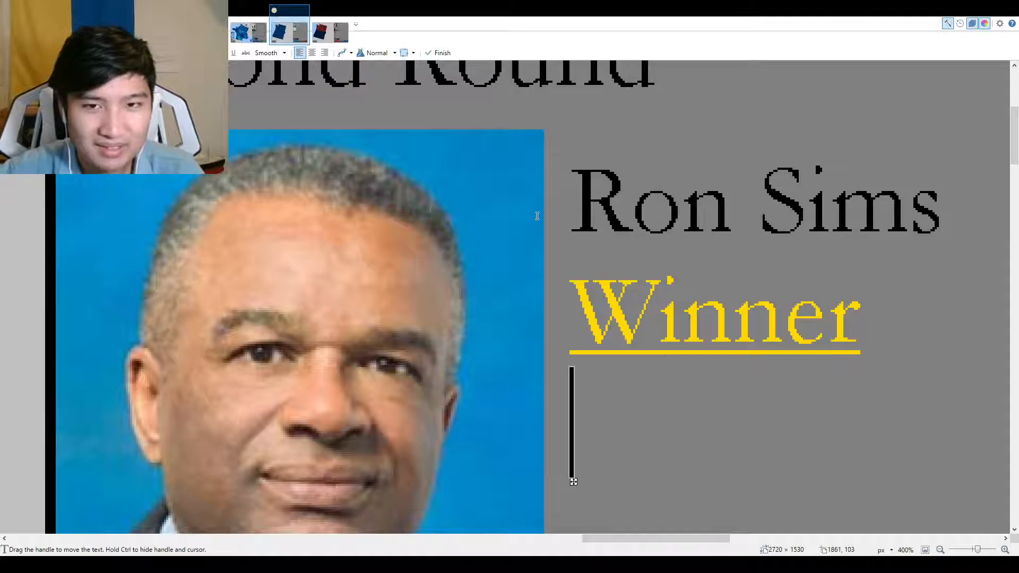
left_click(547, 218)
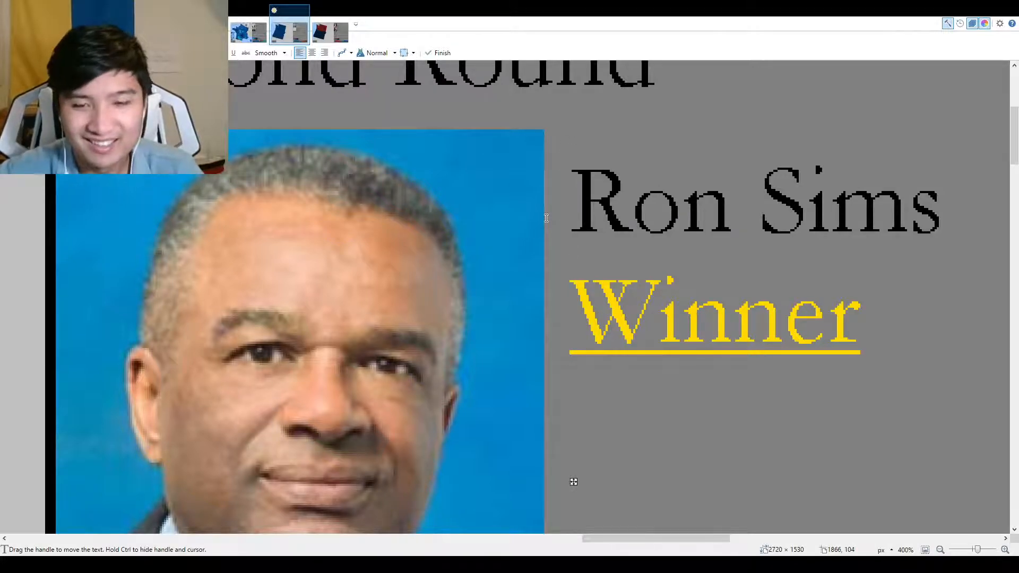
key("Return")
key("Return")
left_click(546, 218)
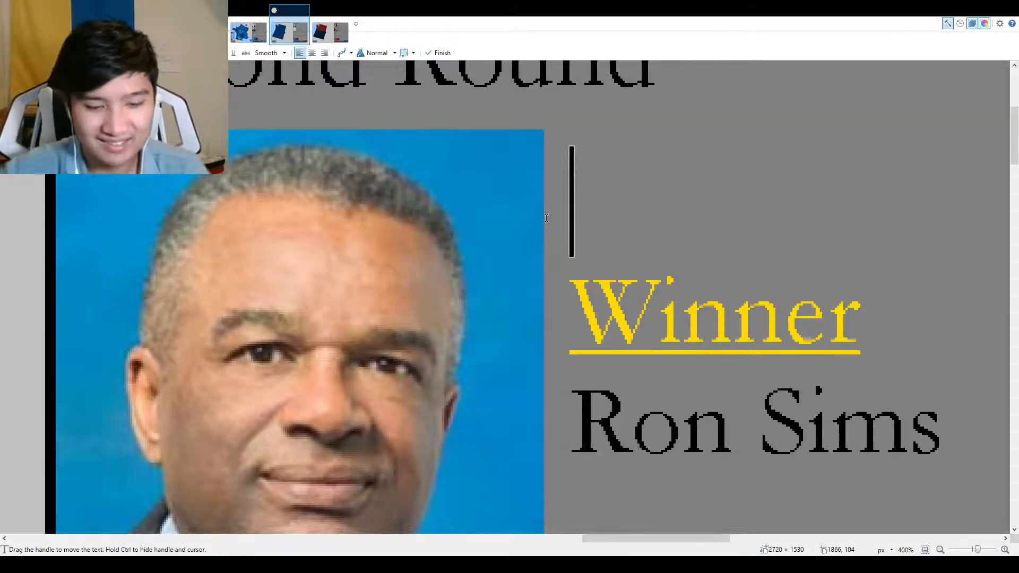
type("Labor")
Enter the vote count 3431905 below the Labor candidate's name, with an opening parenthesis and 53.95 on the following line.
scroll(547, 218, "down", 2)
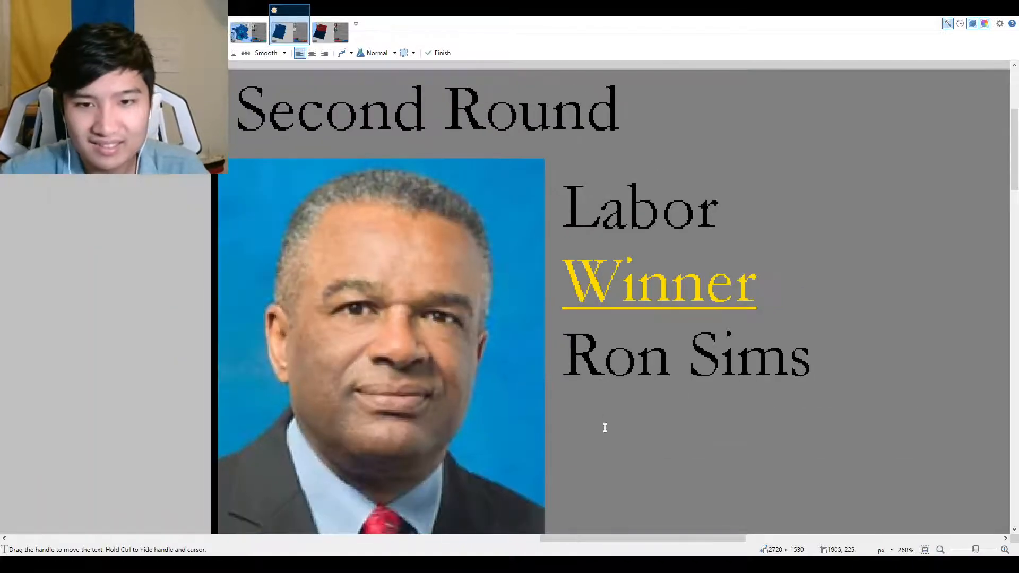
left_click(597, 425)
type("343190553.95")
scroll(592, 428, "down", 3)
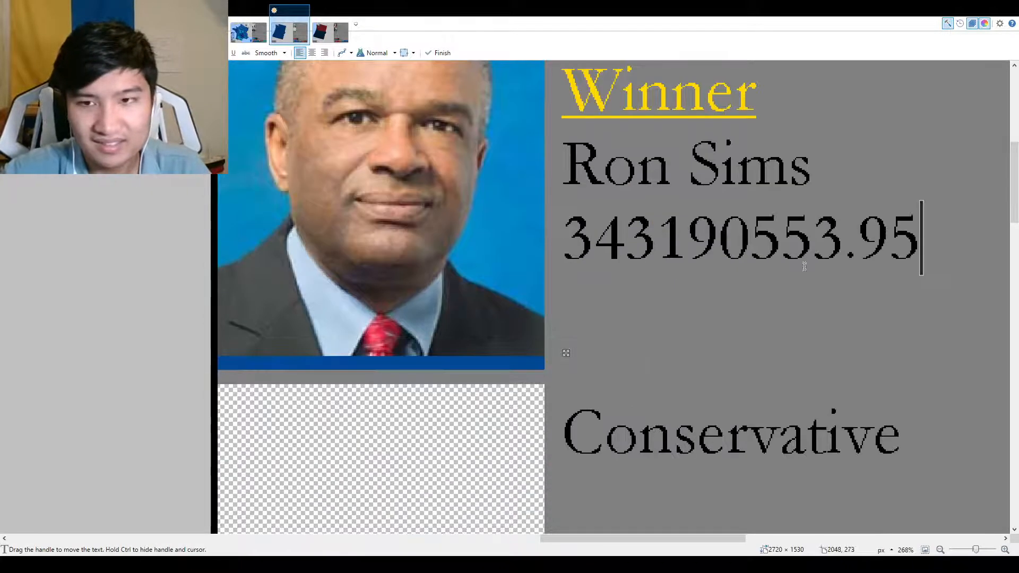
left_click(787, 256)
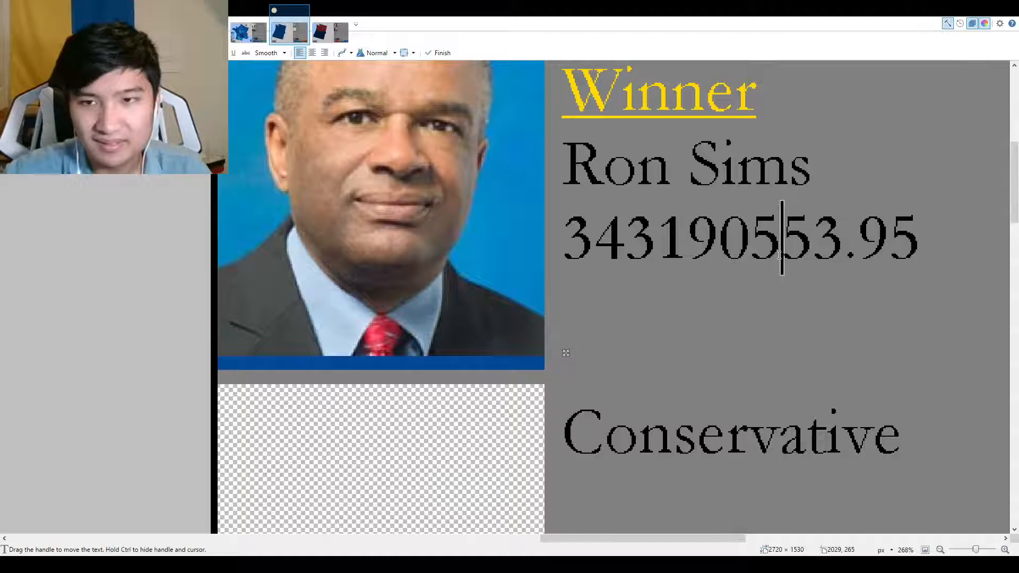
left_click(807, 257)
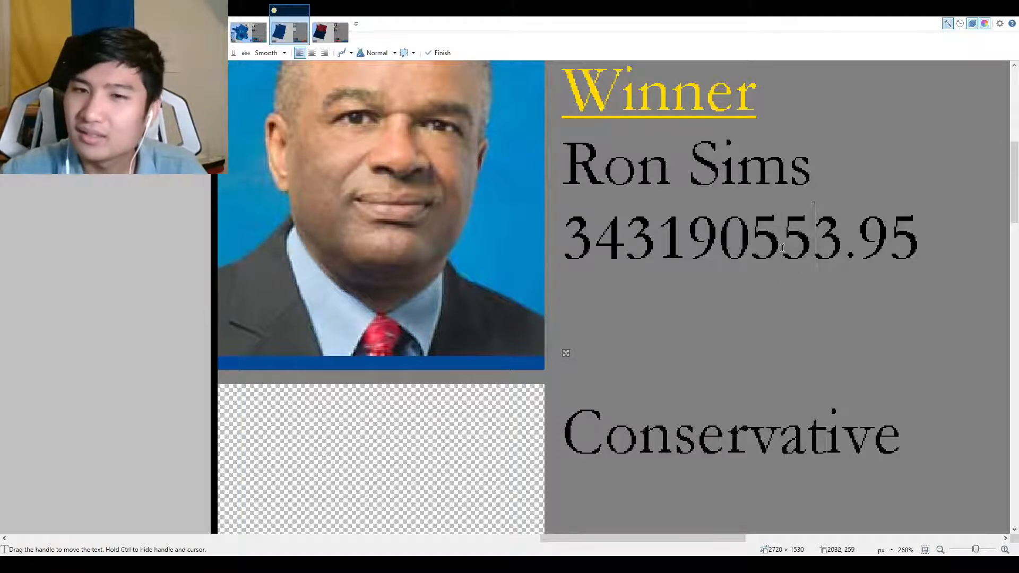
left_click(782, 248)
key("Return")
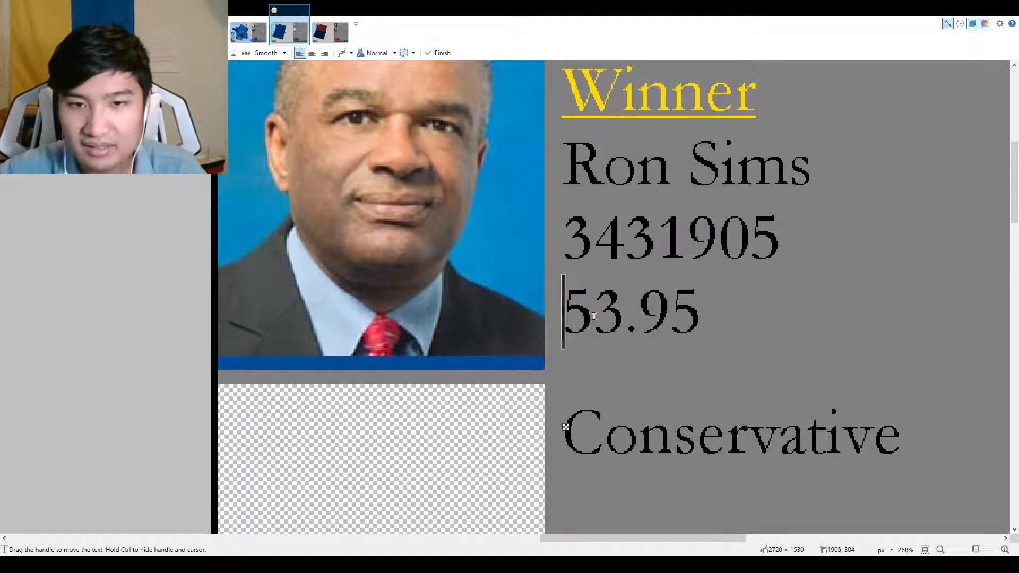
type("(")
Change the Labor candidate's percentage line to the rounded value (54.0).
left_click(745, 311)
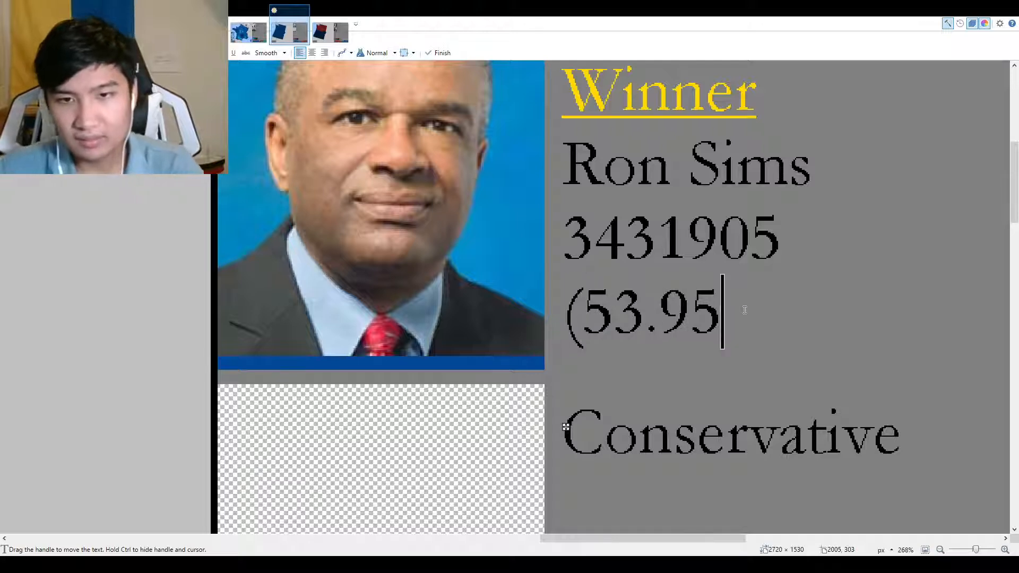
key("BackSpace")
key("BackSpace")
key("BackSpace")
key("BackSpace")
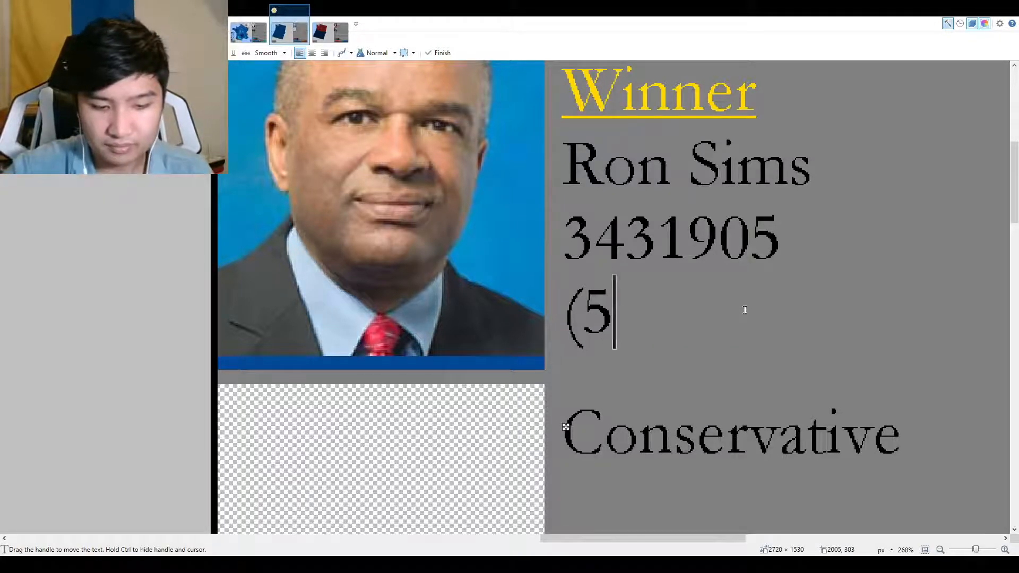
type("4.0)")
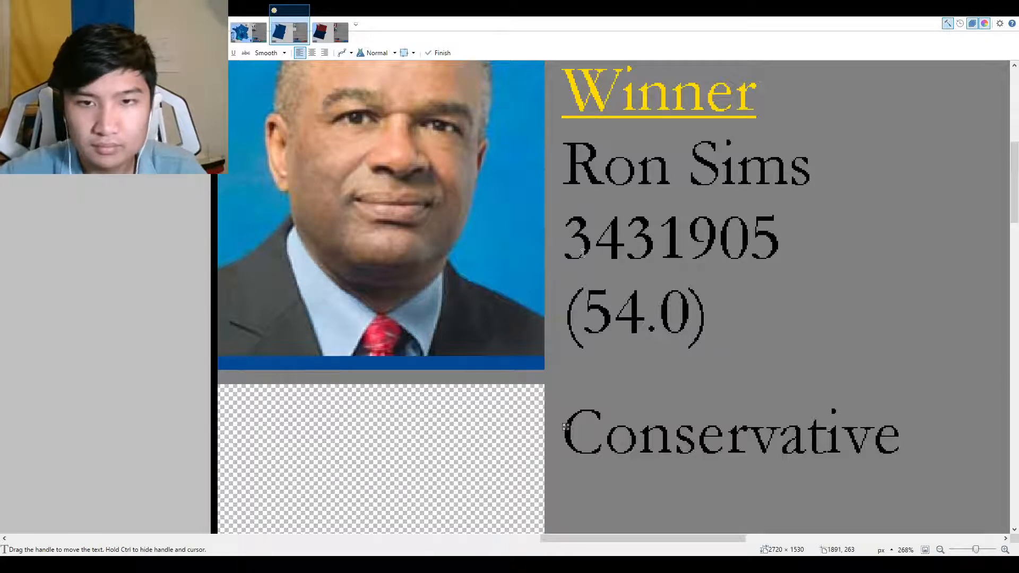
Insert thousands separators in the Labor candidate's vote count, making it 3,431,905.
left_click(593, 238)
type(",")
left_click(707, 236)
type(",")
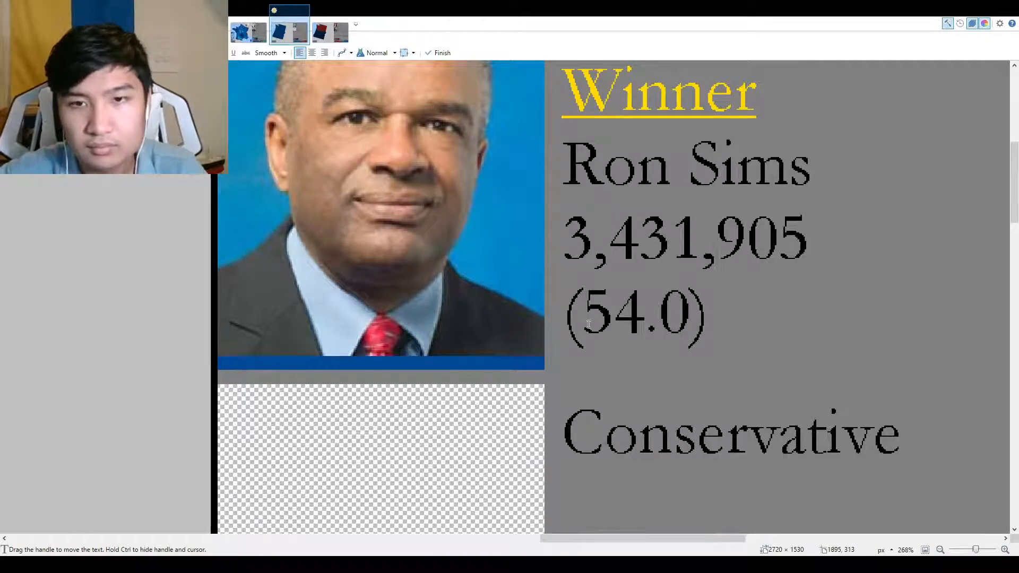
Paste the copied candidate portrait and move it over the empty lower portrait frame under Second Round.
scroll(591, 325, "down", 6)
left_click_drag(768, 449, 653, 352)
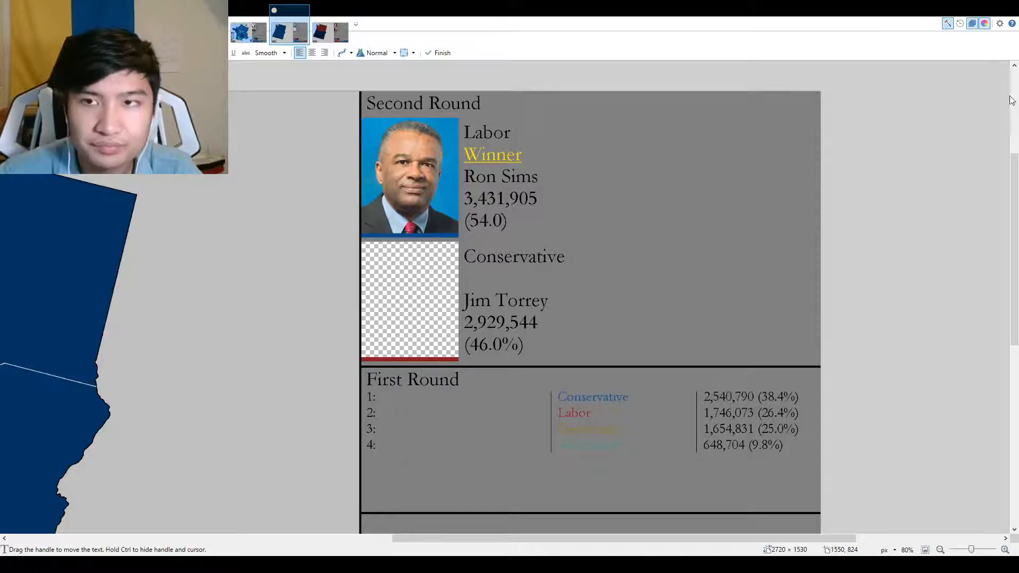
key("ctrl+v")
scroll(377, 346, "down", 2)
left_click_drag(137, 296, 485, 386)
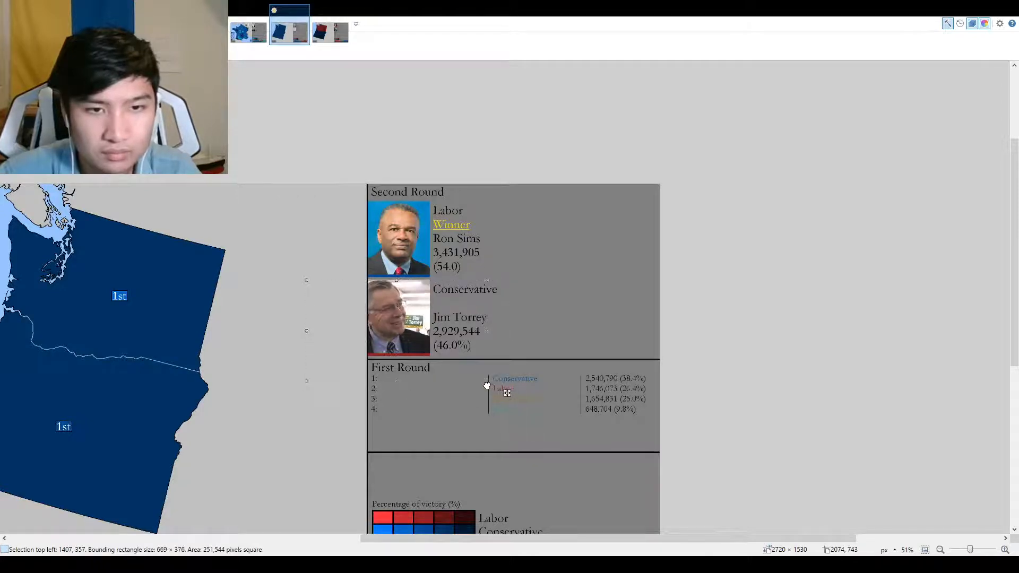
Scale the pasted portrait to 696 × 392 pixels and adjust its position in the lower frame.
scroll(430, 348, "up", 3)
left_click_drag(410, 320, 436, 320)
scroll(436, 319, "down", 4)
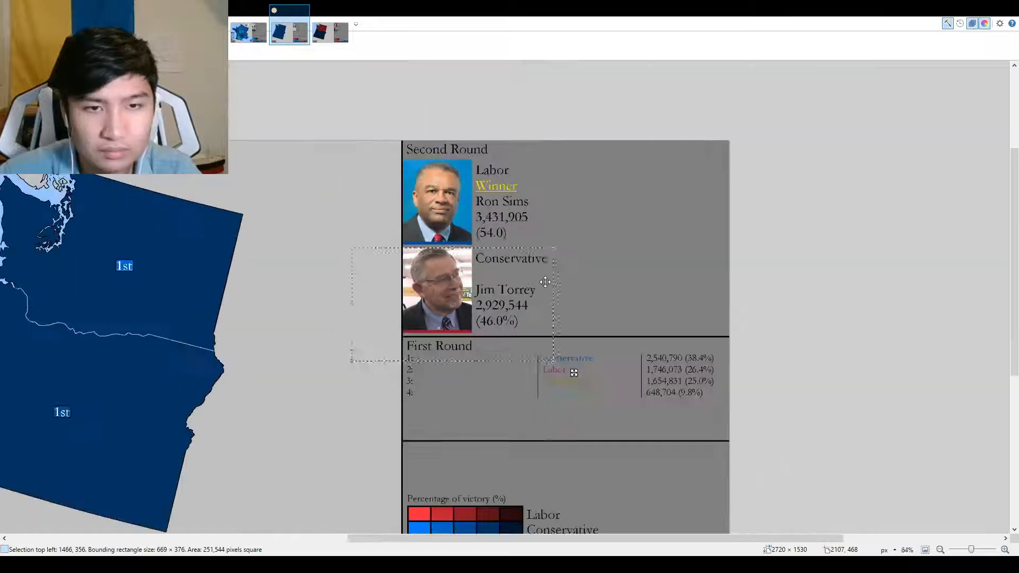
left_click_drag(549, 327, 556, 333)
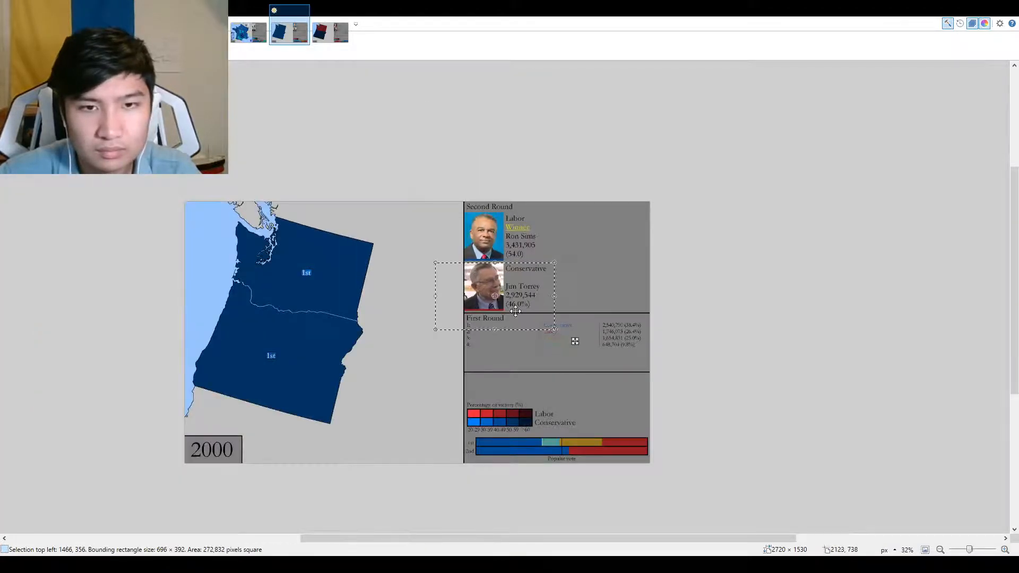
scroll(516, 302, "up", 6)
left_click_drag(522, 292, 518, 291)
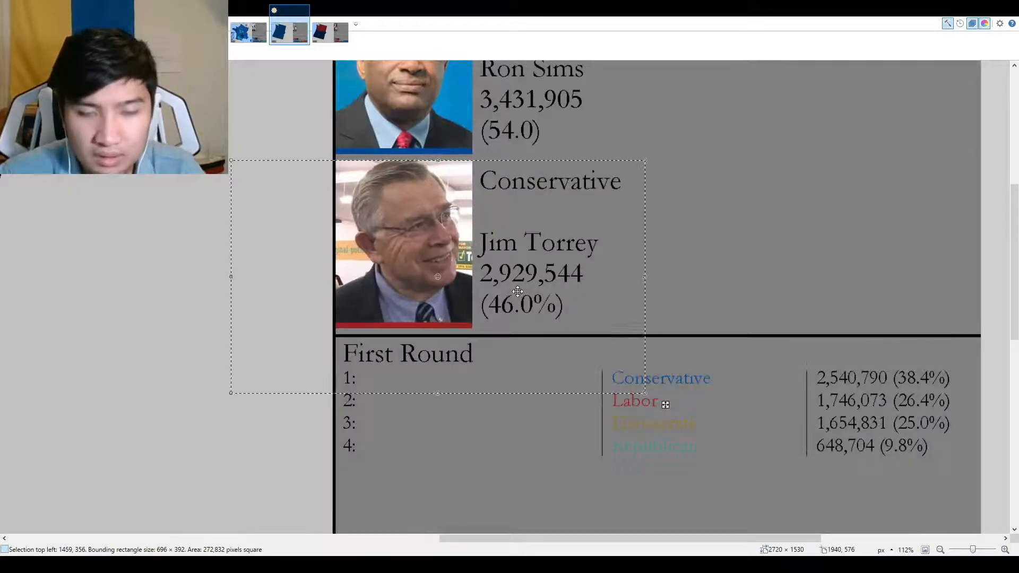
Resize the portrait in the lower frame to 669 × 390 pixels.
scroll(367, 193, "up", 4)
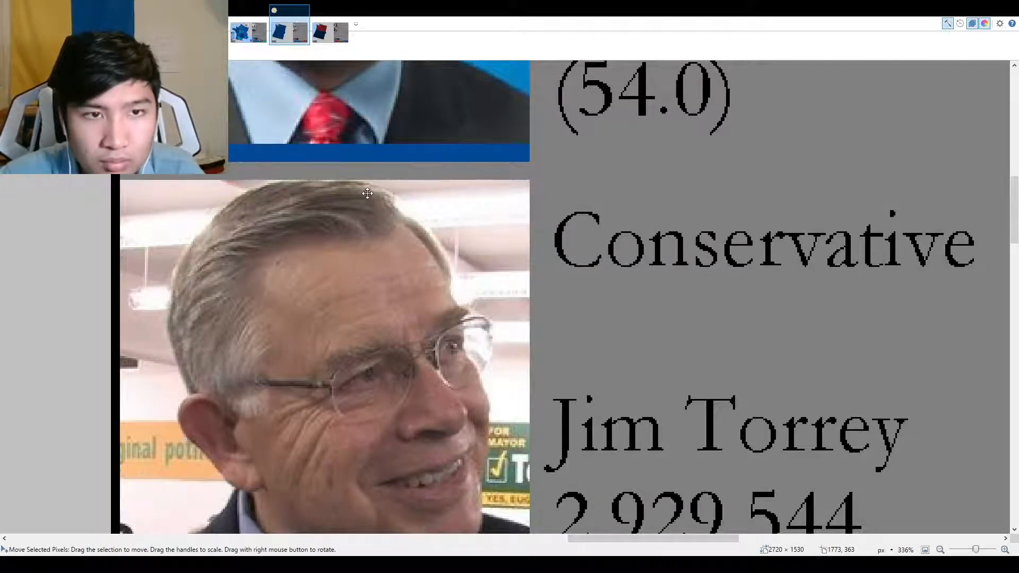
scroll(475, 190, "down", 1)
scroll(476, 191, "down", 4)
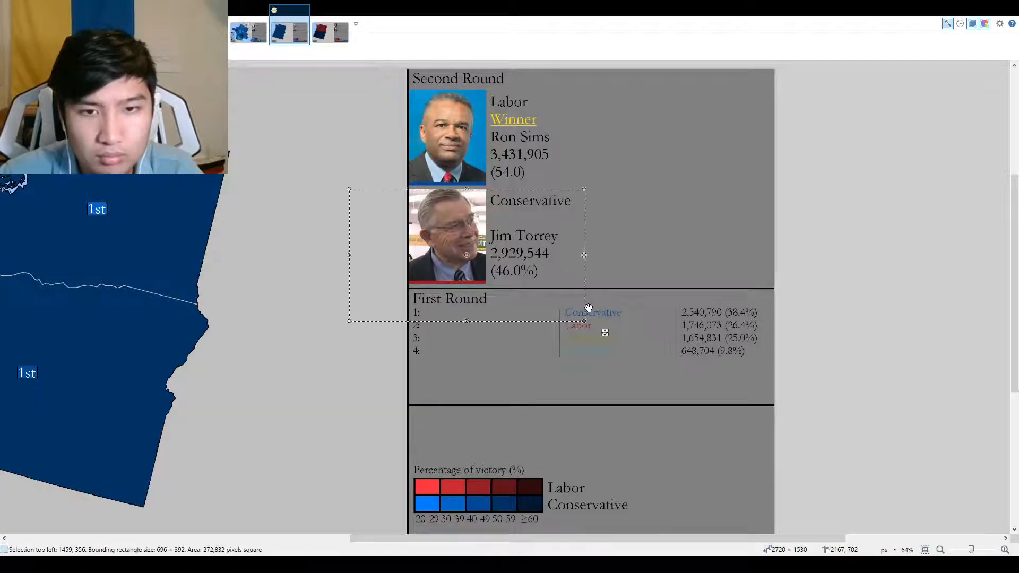
key("s")
left_click_drag(574, 320, 573, 322)
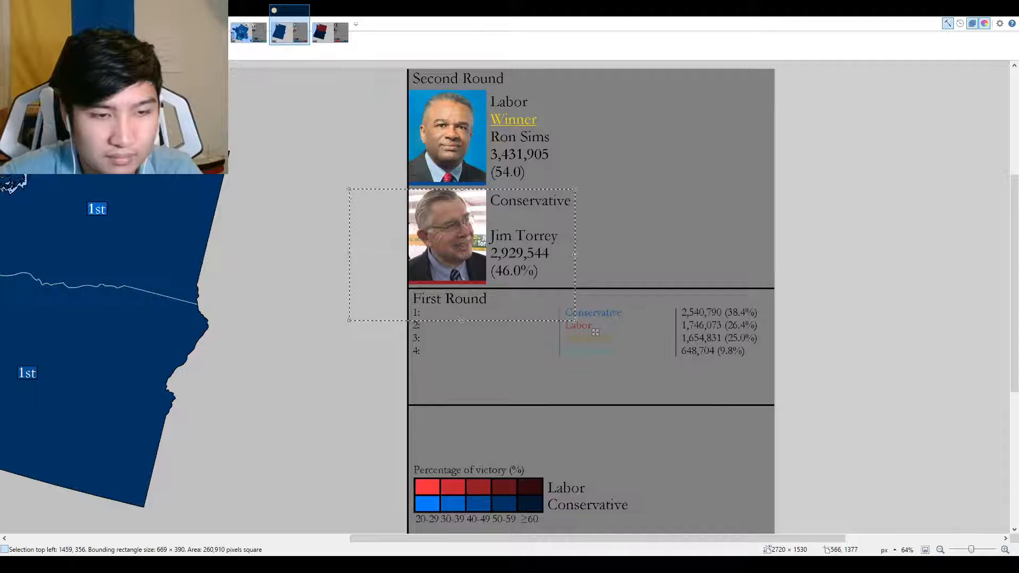
Paste a different candidate portrait, scale it to 244 × 410 pixels and fit it over the lower Second Round frame.
key("ctrl+v")
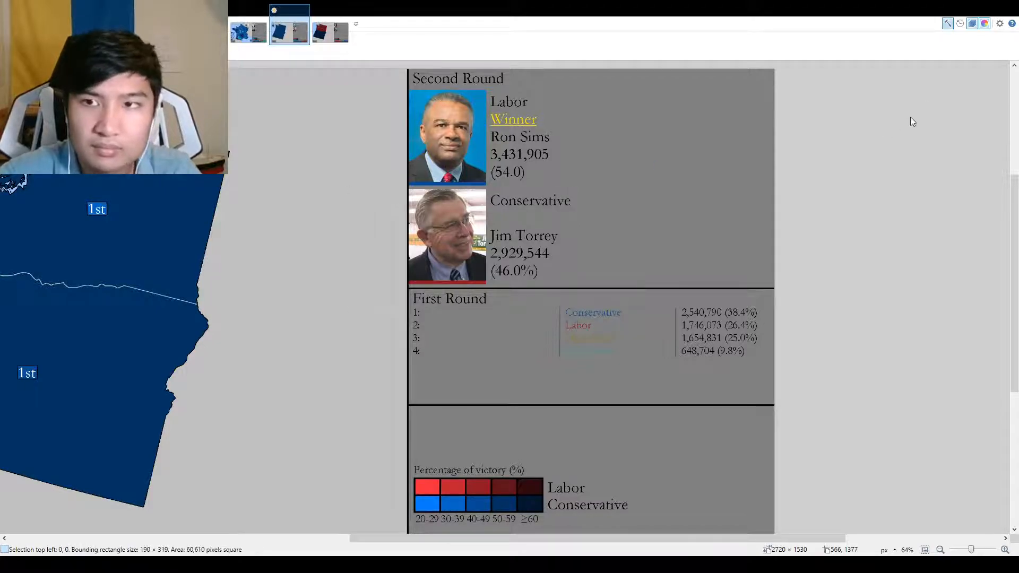
left_click_drag(129, 238, 626, 353)
left_click_drag(483, 305, 508, 336)
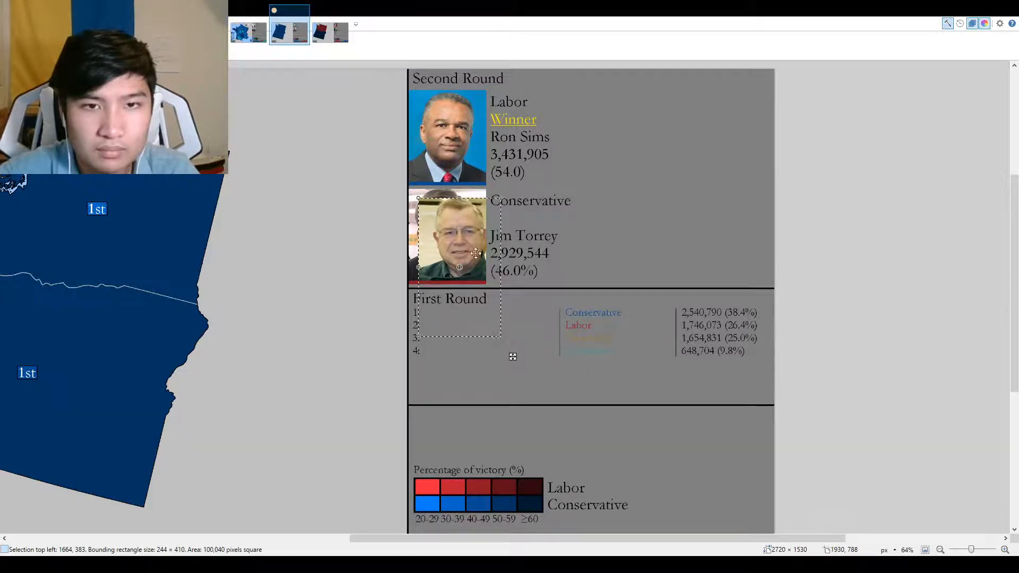
scroll(509, 345, "up", 4)
left_click_drag(447, 228, 421, 207)
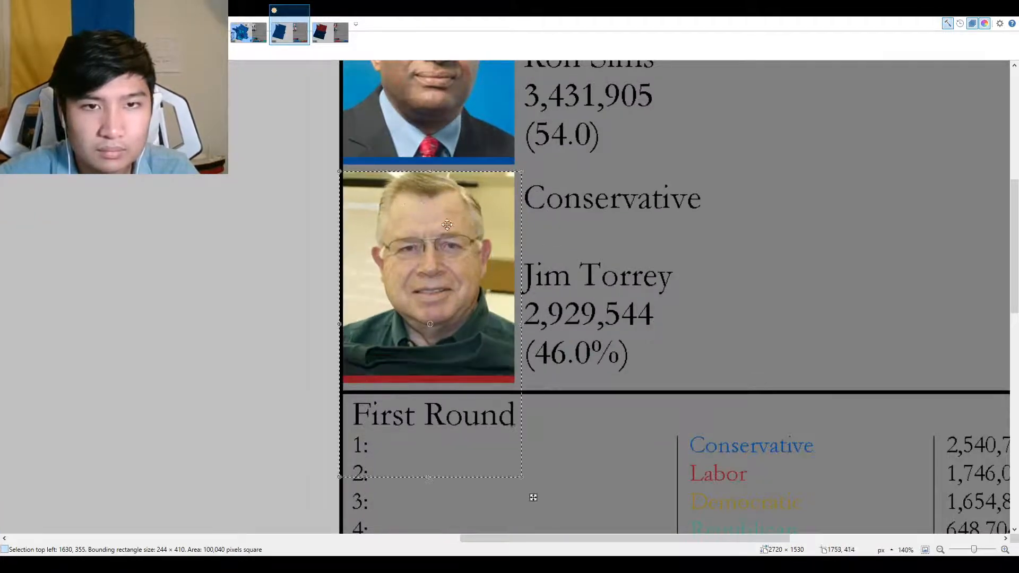
Rescale the lower Second Round portrait to 248 × 416 pixels over its frame.
left_click_drag(518, 478, 513, 468)
scroll(513, 468, "down", 3)
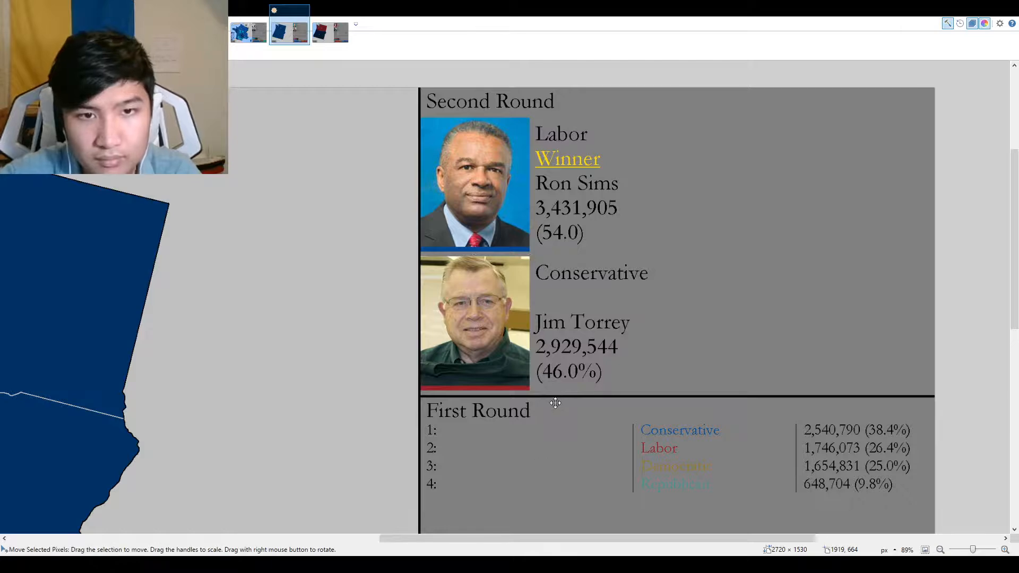
scroll(471, 264, "up", 5)
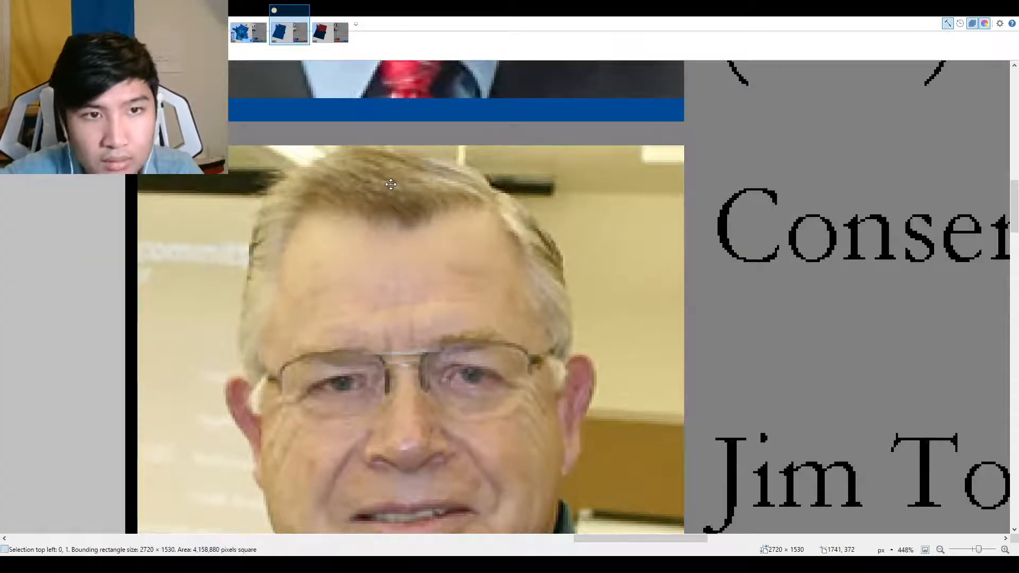
scroll(741, 223, "down", 8)
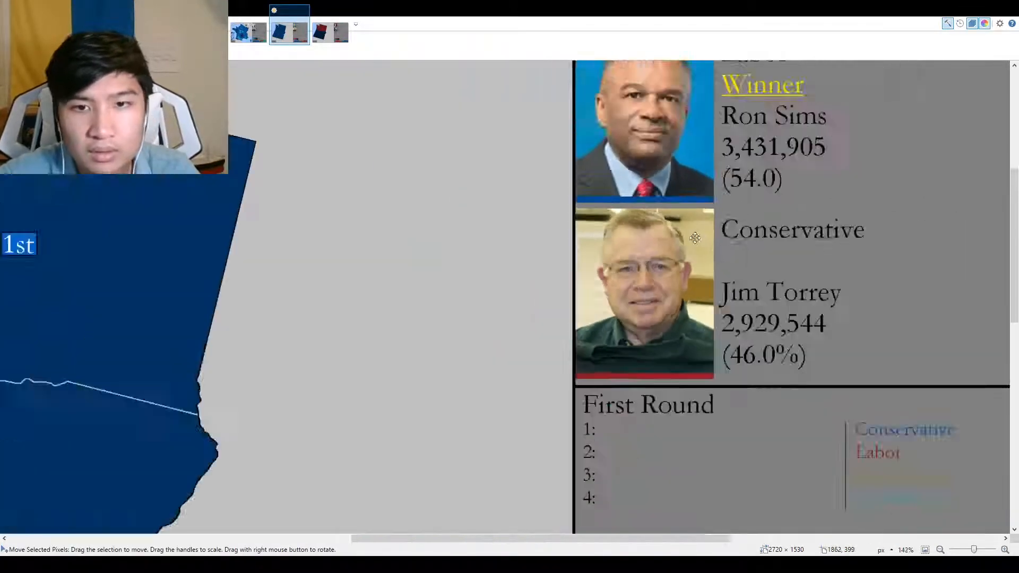
key("ctrl+a")
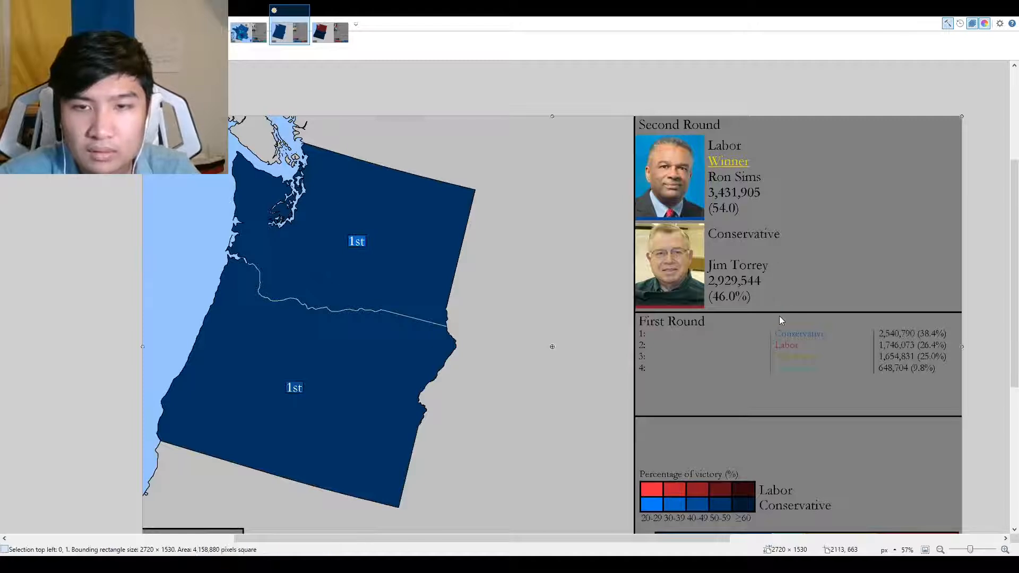
key("ctrl+z")
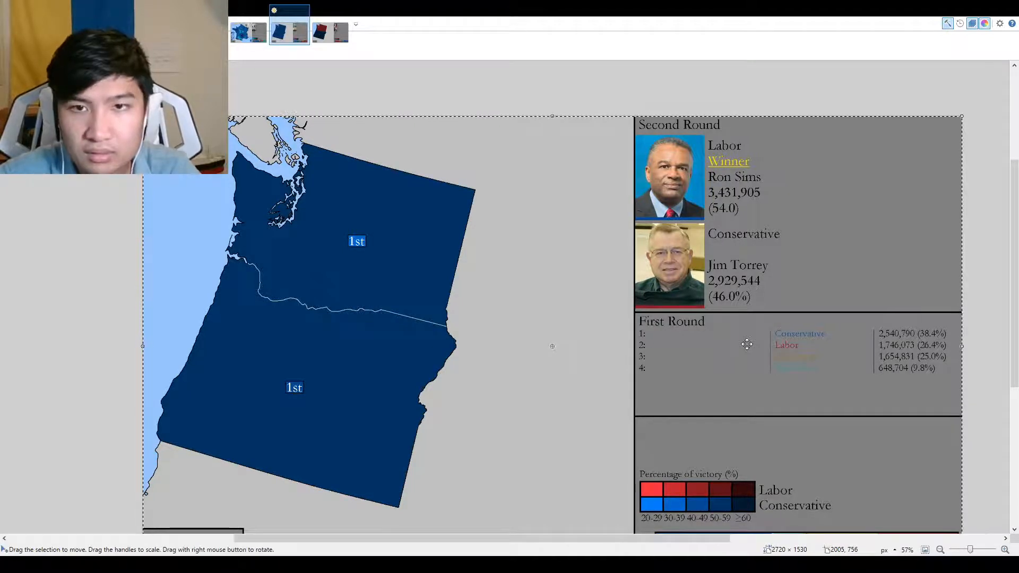
key("ctrl+z")
left_click_drag(720, 343, 707, 353)
scroll(756, 230, "up", 3)
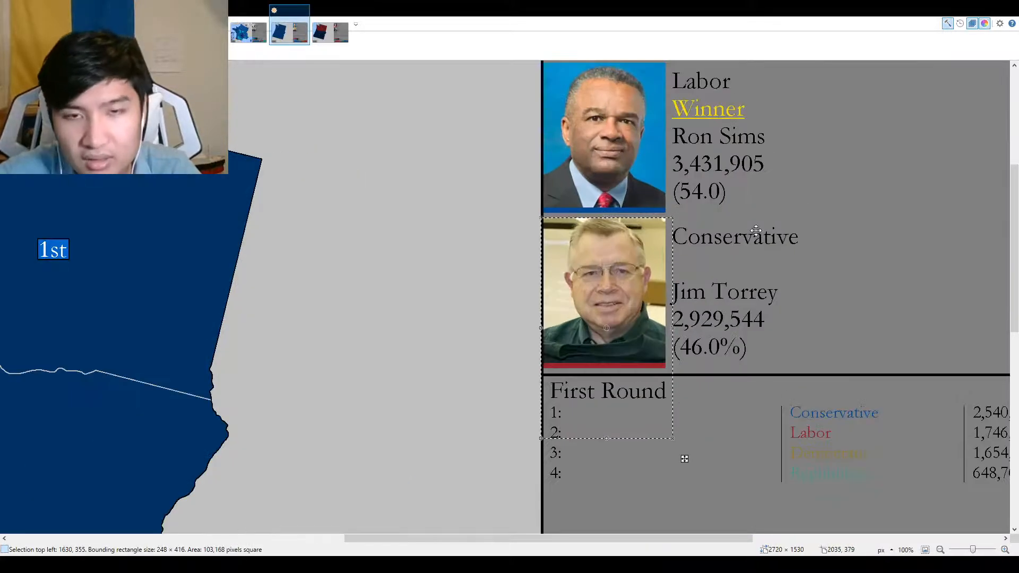
Nudge the lower Second Round portrait several pixels left and one pixel down to centre the face in its frame.
key("Left")
key("Left")
key("Left")
key("Left")
key("Left")
key("Left")
key("Down")
key("Left")
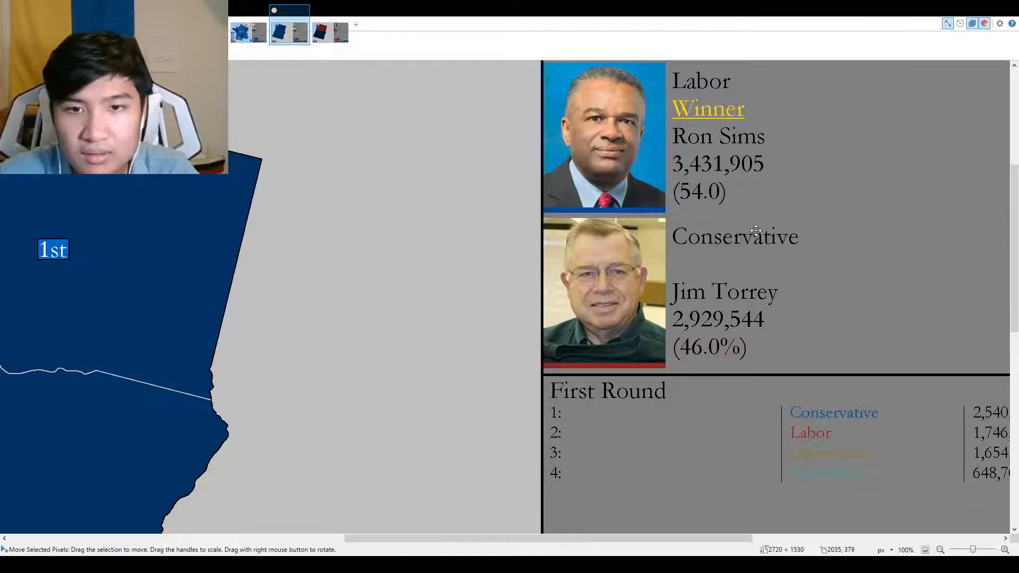
scroll(756, 230, "down", 3)
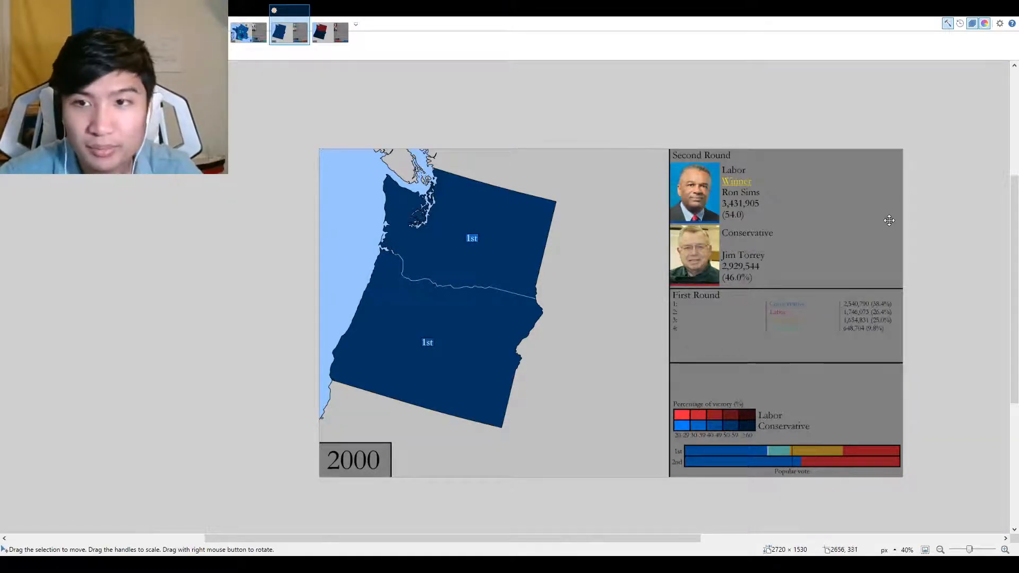
key("o")
scroll(882, 317, "up", 1)
scroll(883, 318, "up", 5)
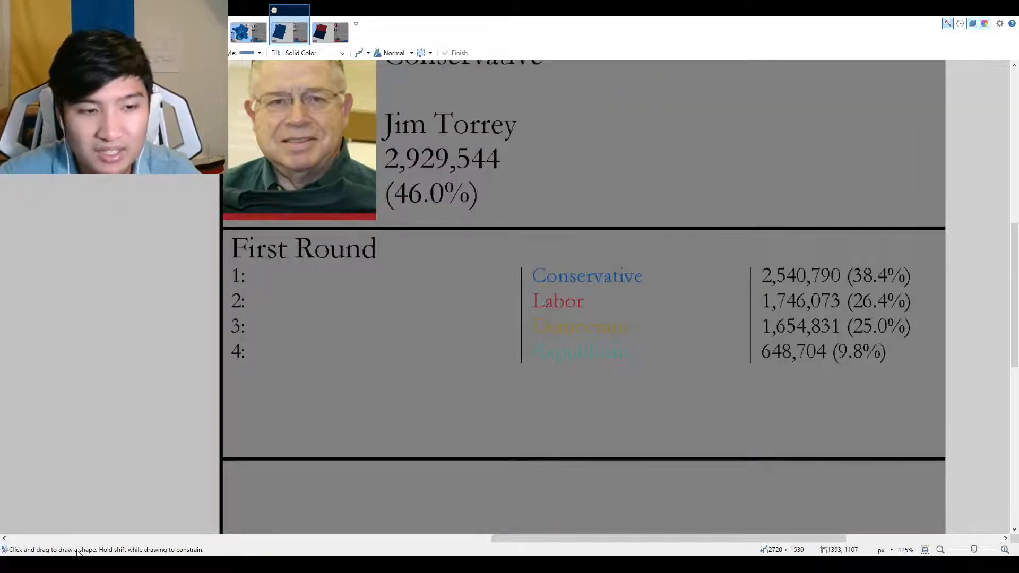
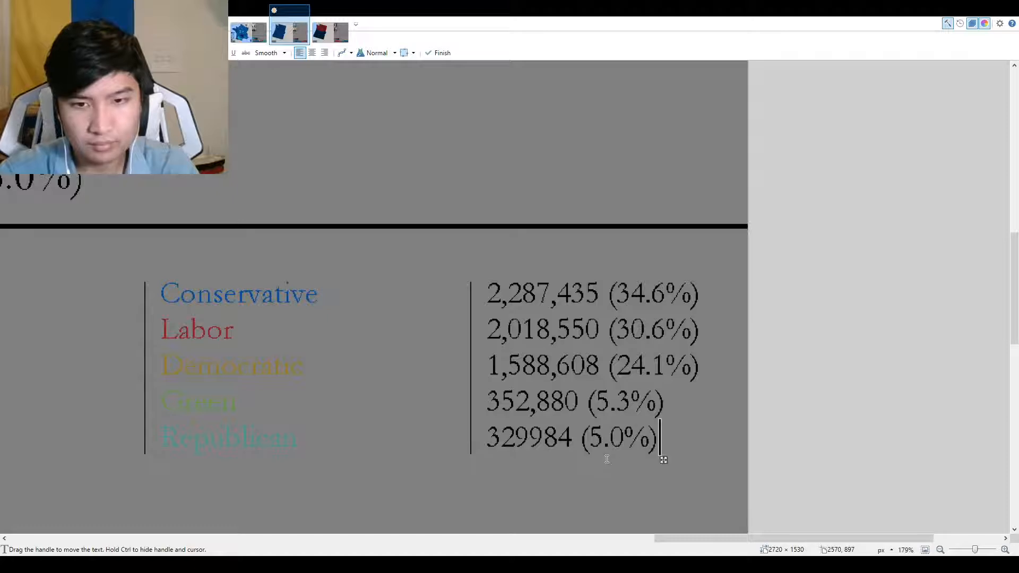
Insert the thousands comma into the Republican first-round vote count so it reads 329,984.
key("Left")
key("Left")
key("Left")
key("Left")
key("Left")
key("Left")
key("Left")
key("Left")
key("Left")
key("Left")
type(",")
scroll(640, 356, "down", 3)
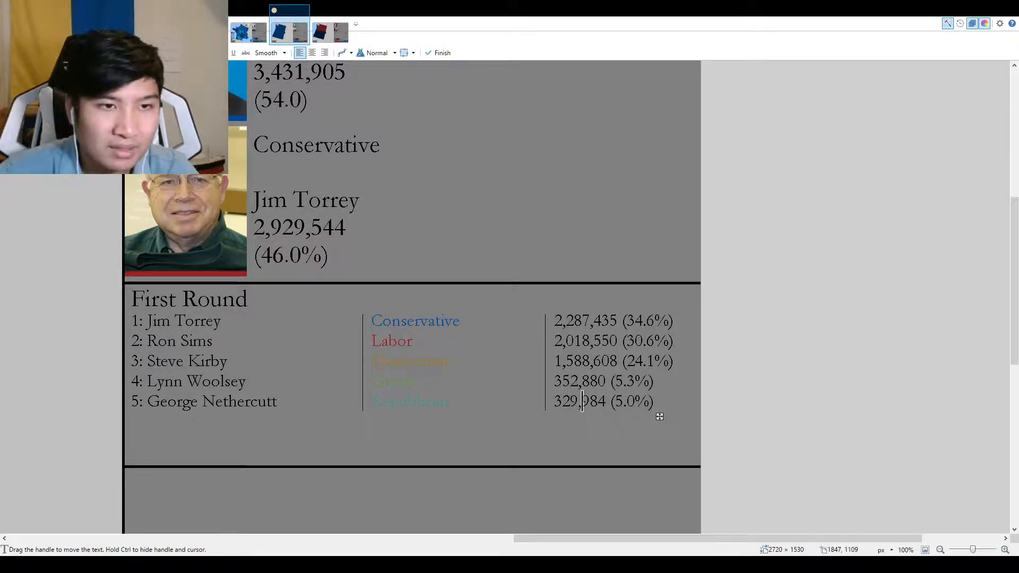
Fill all coloured segments of the 1st popular-vote bar with light grey to blank it out.
left_click(877, 177)
scroll(704, 263, "down", 2)
left_click_drag(595, 404, 759, 292)
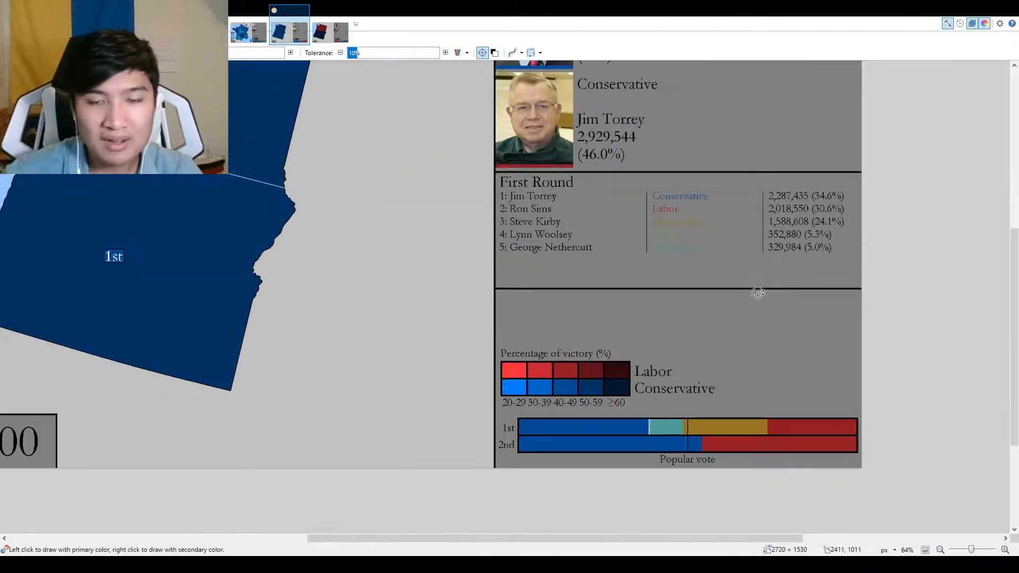
key("k")
scroll(660, 426, "up", 1)
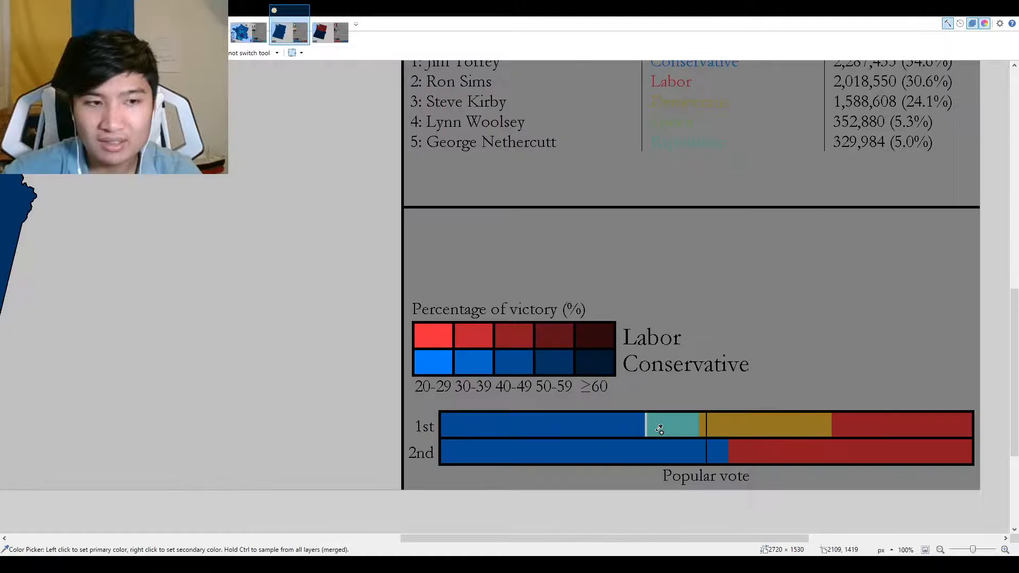
scroll(666, 428, "down", 2)
scroll(665, 428, "down", 1)
scroll(664, 428, "up", 6)
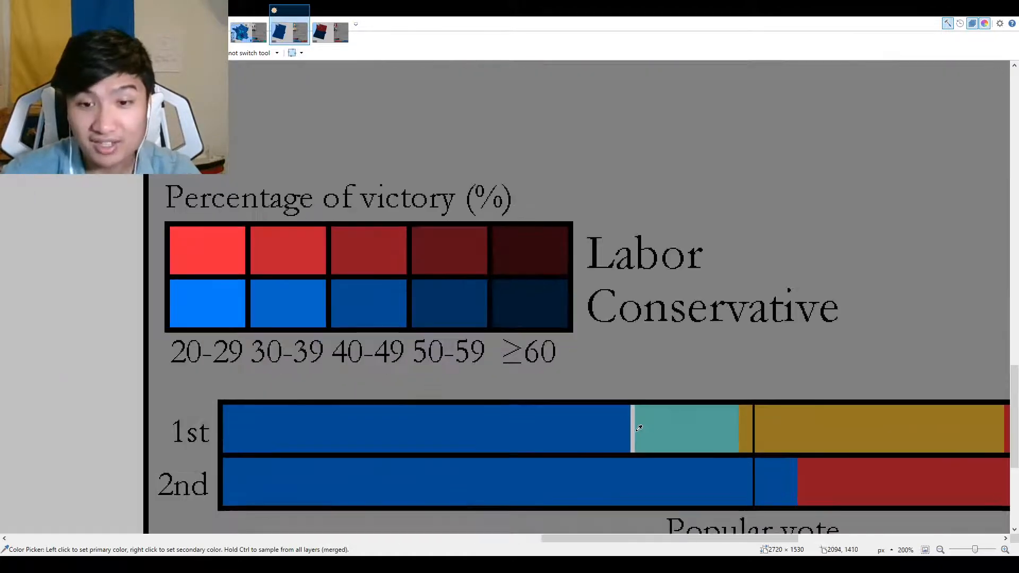
key("f")
left_click(692, 429)
left_click(582, 423)
left_click(747, 427)
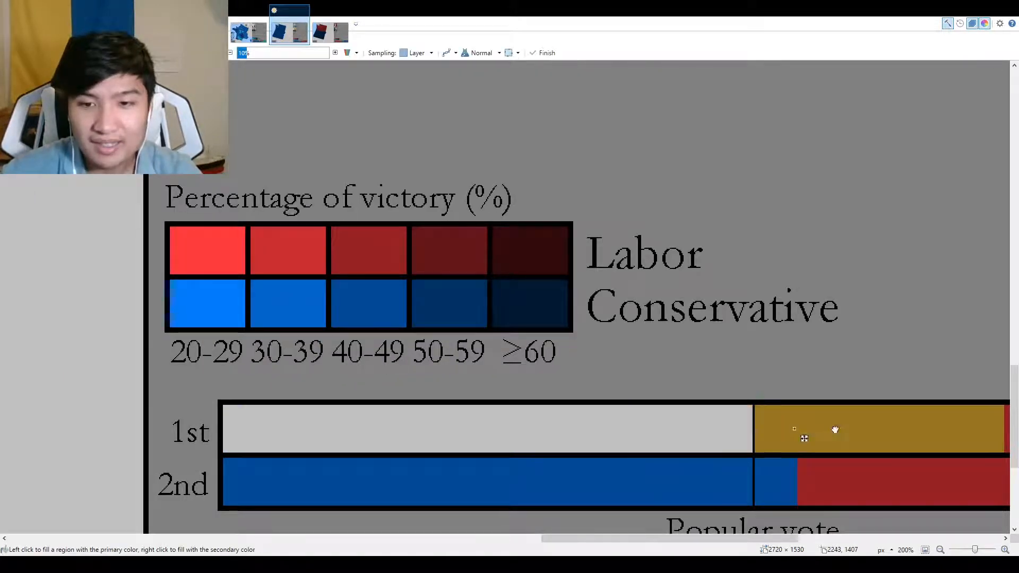
left_click(795, 427)
scroll(929, 429, "down", 2)
left_click(996, 427)
Blank out the 2nd popular-vote bar by filling its red and blue segments with light grey.
left_click(893, 471)
left_click(822, 466)
left_click(769, 473)
scroll(623, 341, "down", 3)
Select both halves of the blank 1st popular-vote bar with the Magic Wand.
key("k")
scroll(853, 309, "up", 5)
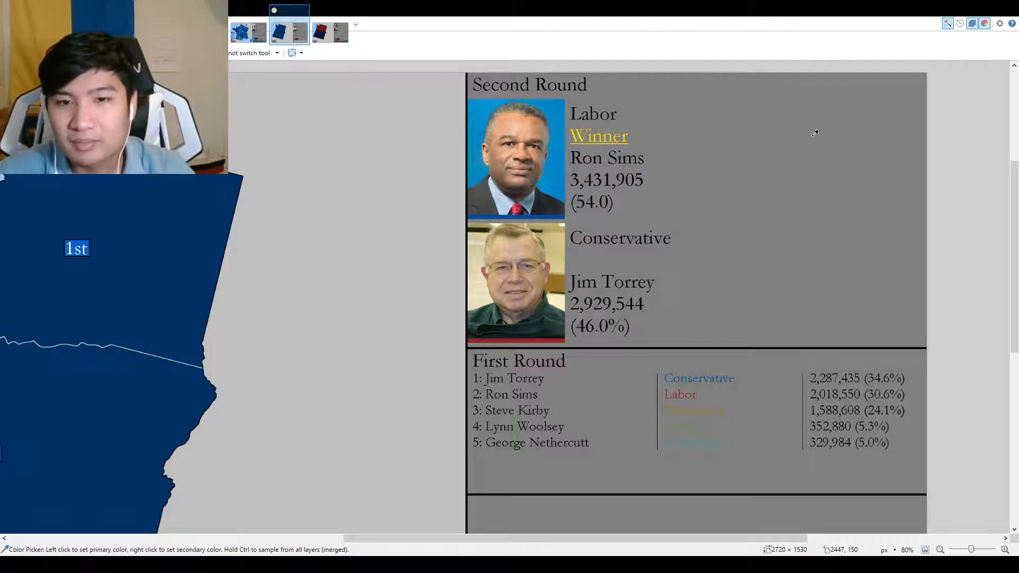
scroll(847, 129, "down", 3)
key("s")
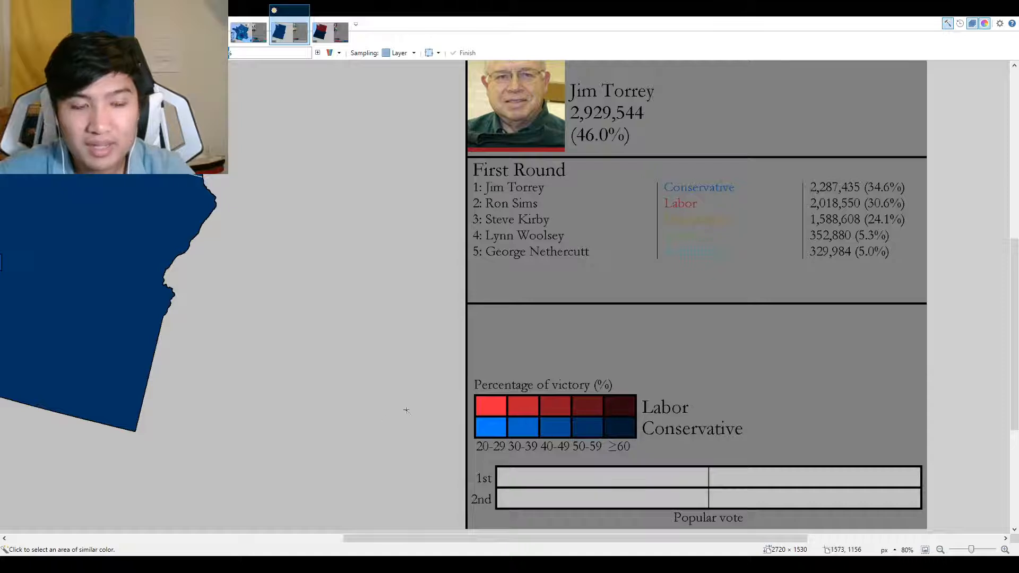
scroll(680, 353, "down", 3)
scroll(624, 479, "up", 3)
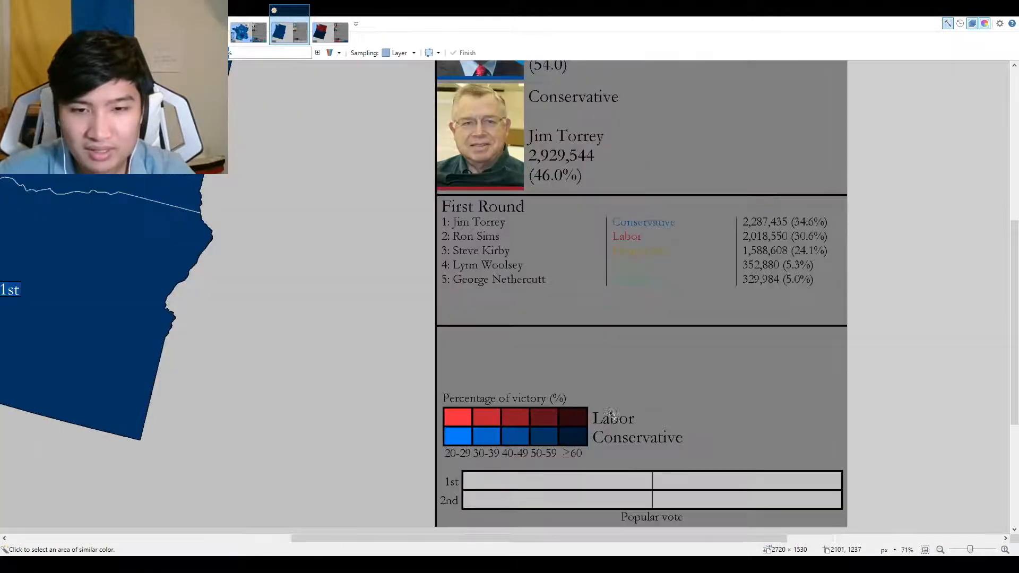
left_click(623, 479)
left_click(679, 479, "ctrl")
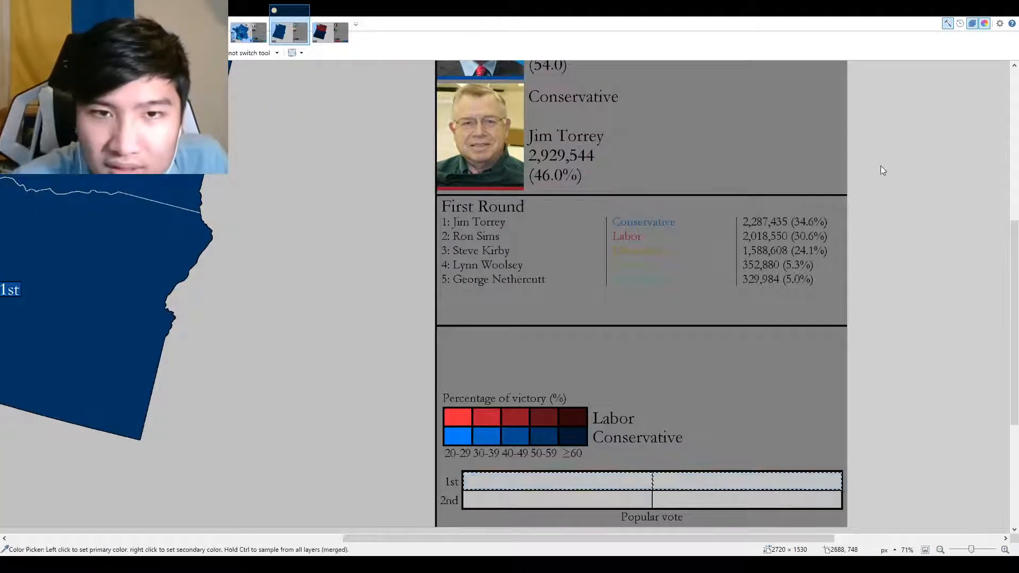
Sample the Conservative blue and fill the strip beneath the lower Second Round portrait with it.
key("k")
scroll(589, 275, "up", 3)
scroll(591, 286, "down", 3)
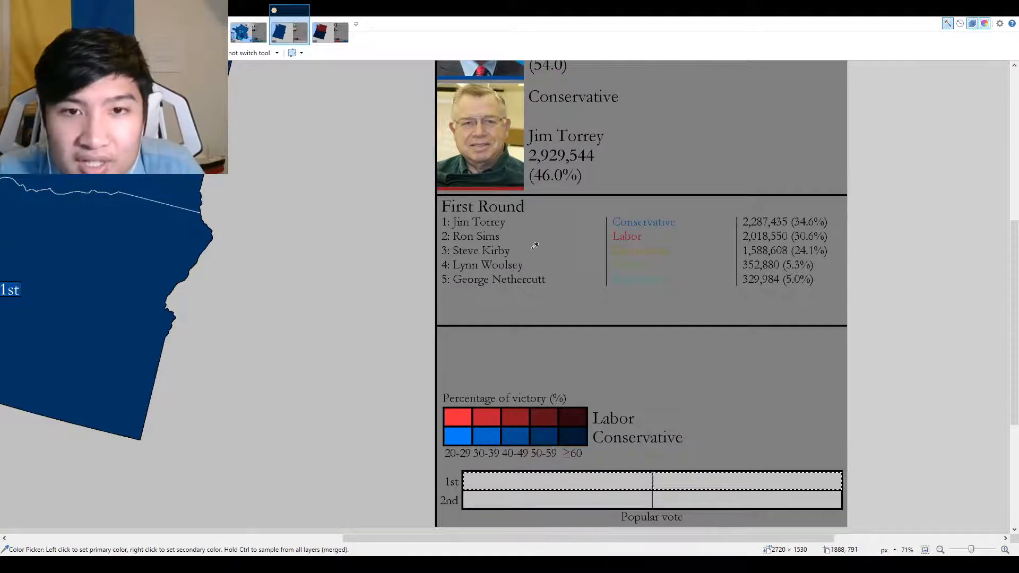
scroll(574, 241, "up", 3)
scroll(574, 241, "down", 3)
scroll(488, 395, "up", 5)
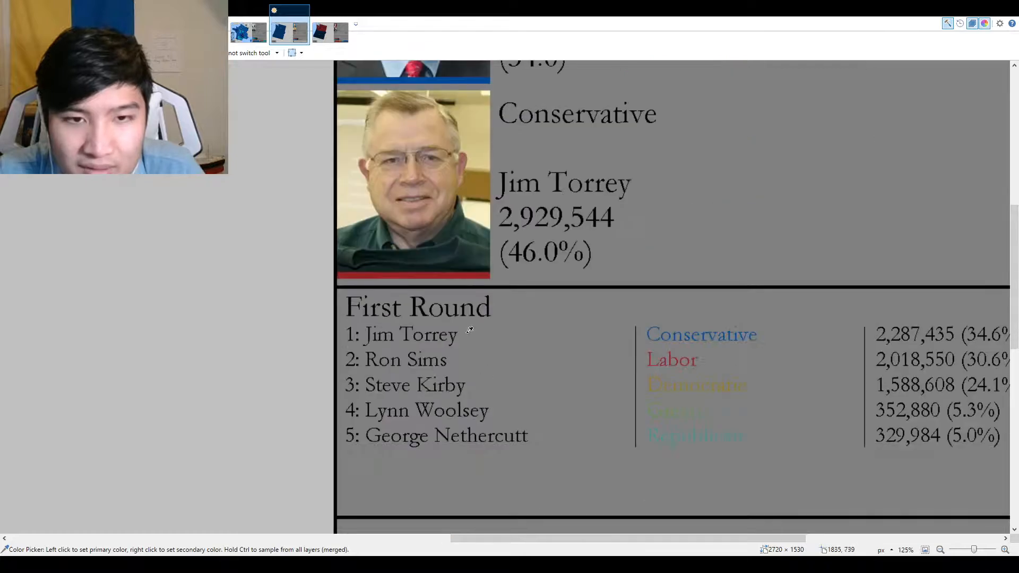
key("f")
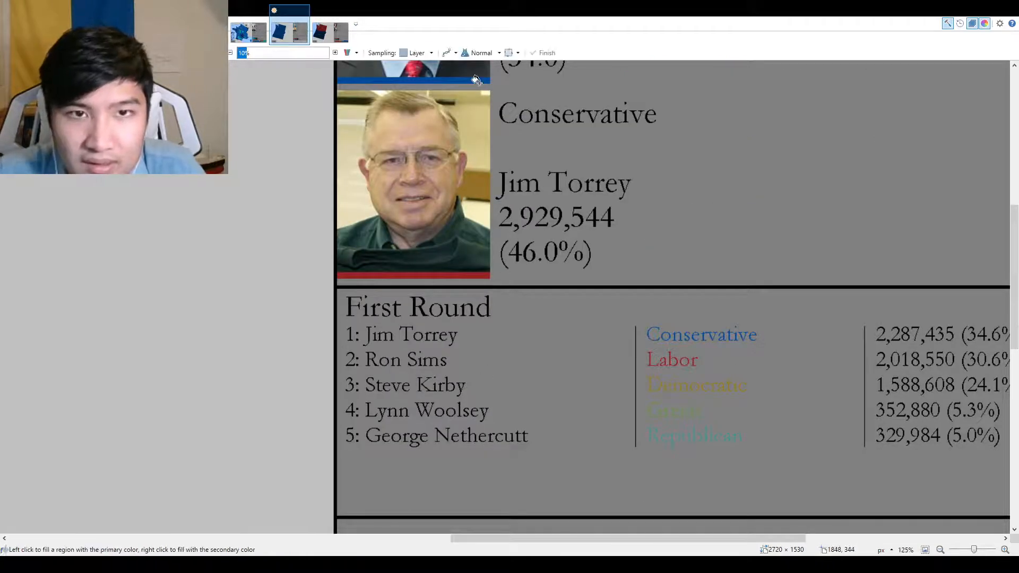
left_click(475, 276)
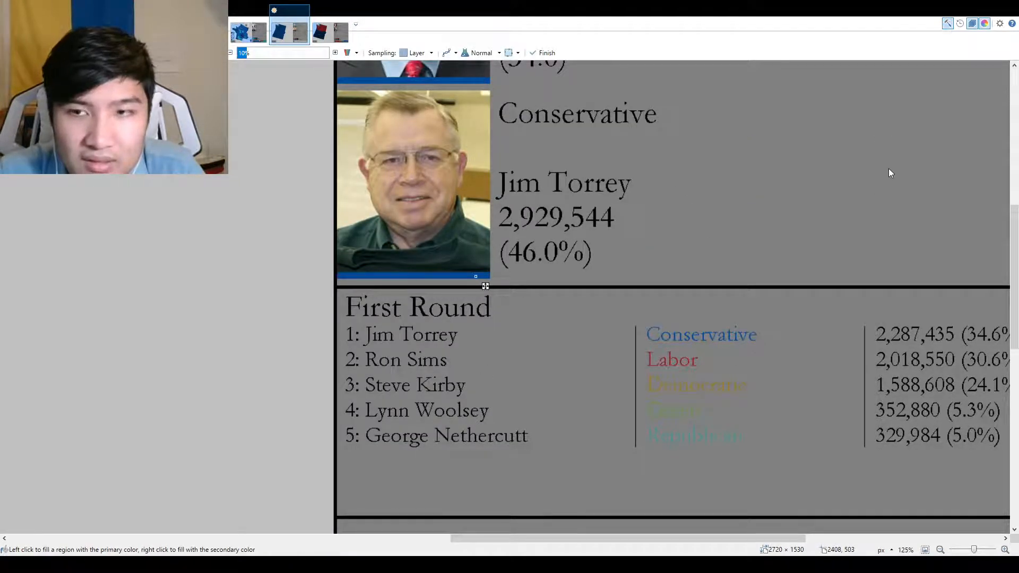
Sample the Labor red from the legend and fill the strip beneath the upper Second Round portrait with it.
key("k")
scroll(596, 397, "down", 4)
left_click(481, 419)
scroll(481, 419, "up", 4)
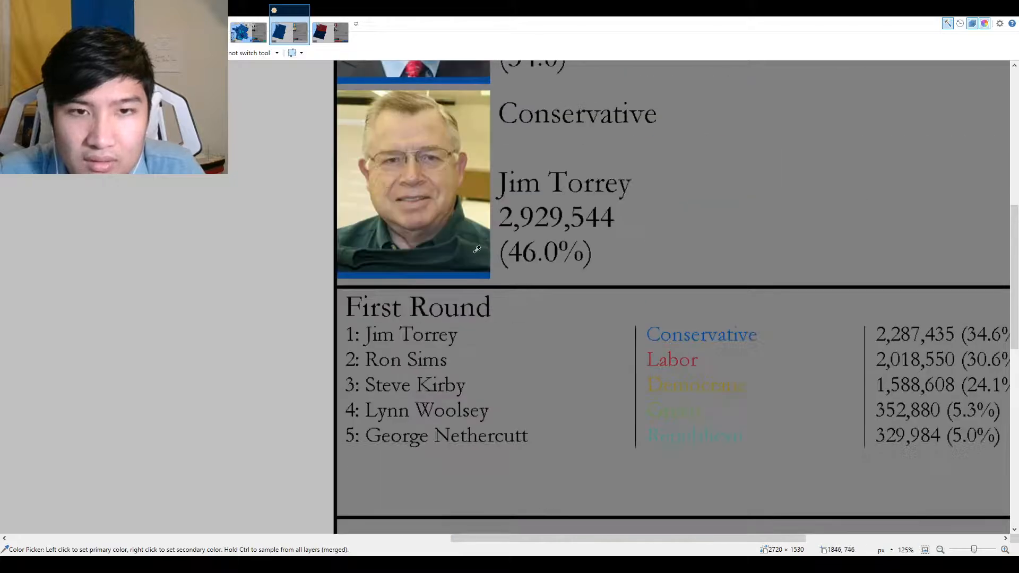
key("f")
left_click(466, 79)
scroll(544, 164, "down", 2)
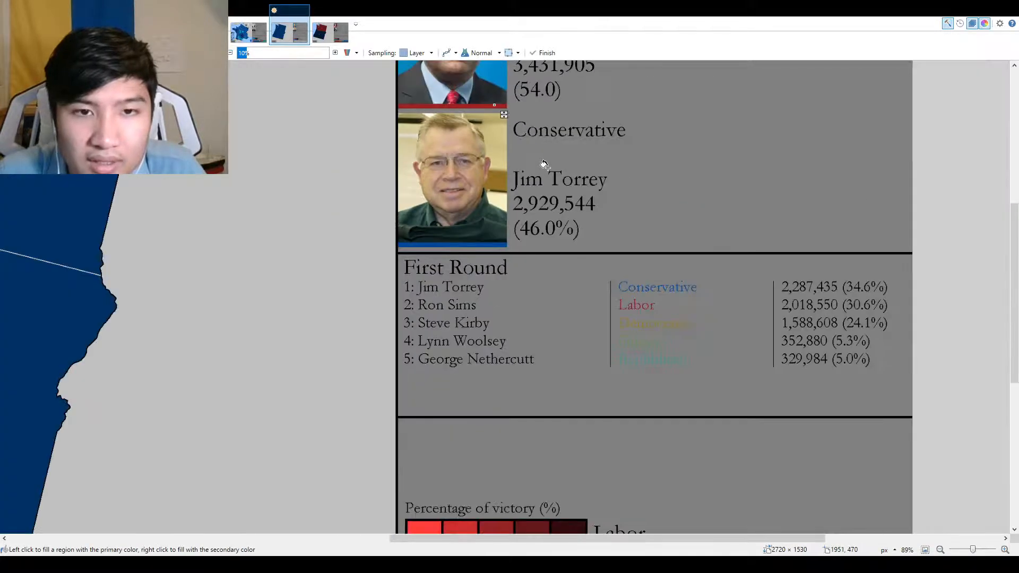
scroll(544, 165, "down", 2)
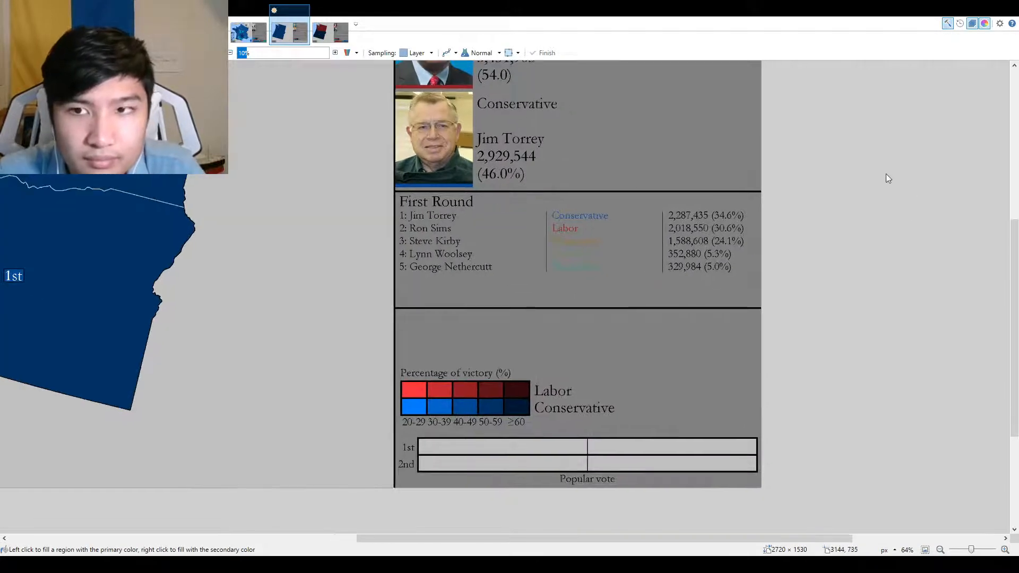
Select both halves of the 1st popular-vote bar with the Magic Wand to confine painting to it.
key("k")
scroll(560, 429, "up", 2)
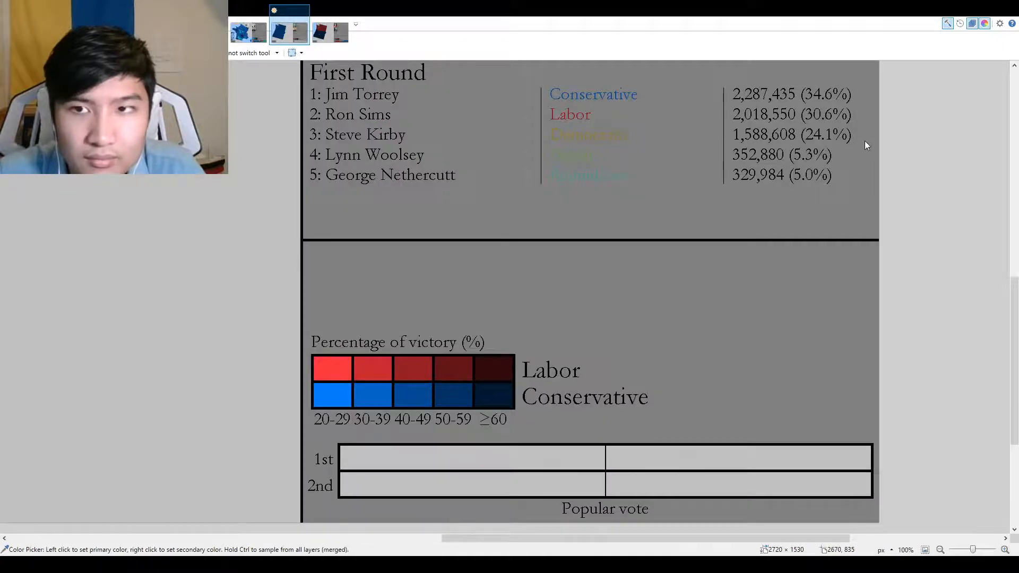
key("s")
left_click(619, 487)
left_click(582, 465)
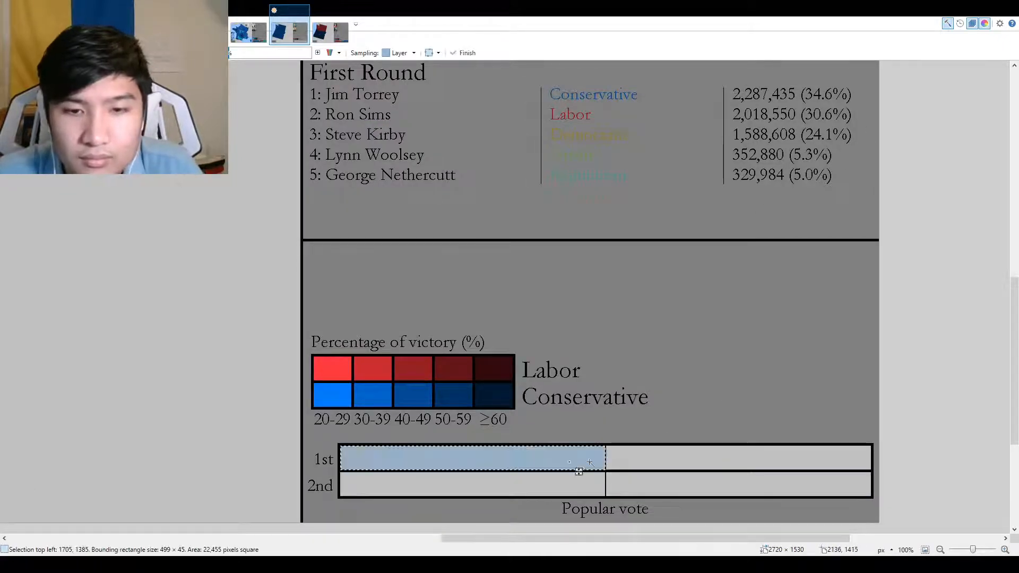
key("f")
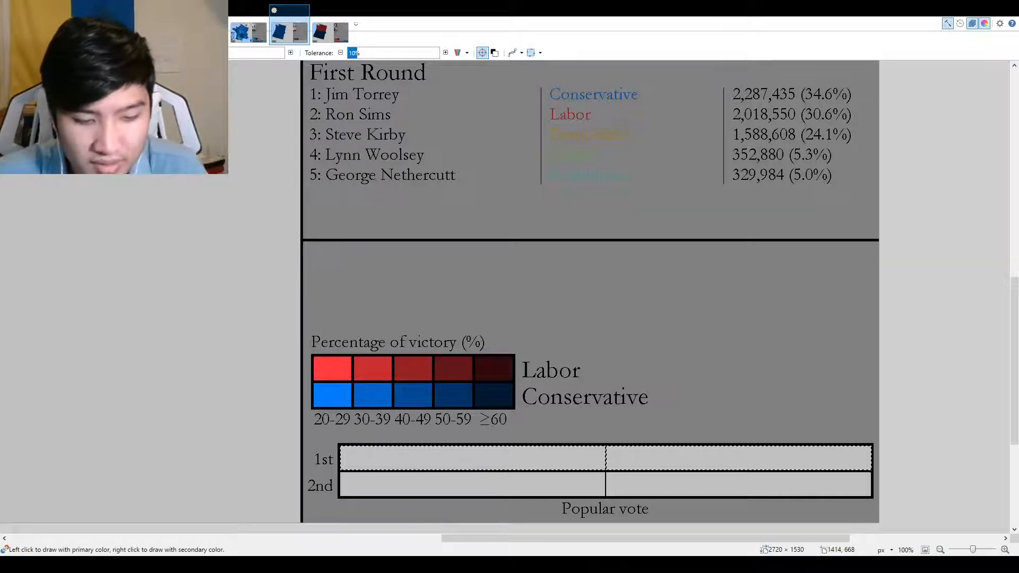
Paint the left end of the 1st popular-vote bar Labor red, squaring it off with a 308 × 65 pixel filled rectangle.
scroll(451, 431, "up", 3)
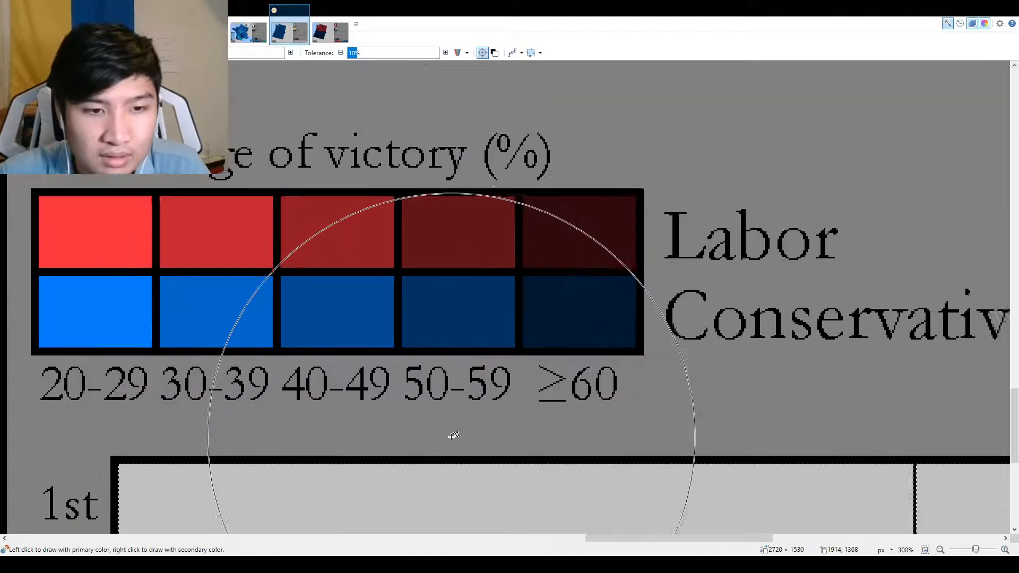
scroll(630, 242, "up", 2)
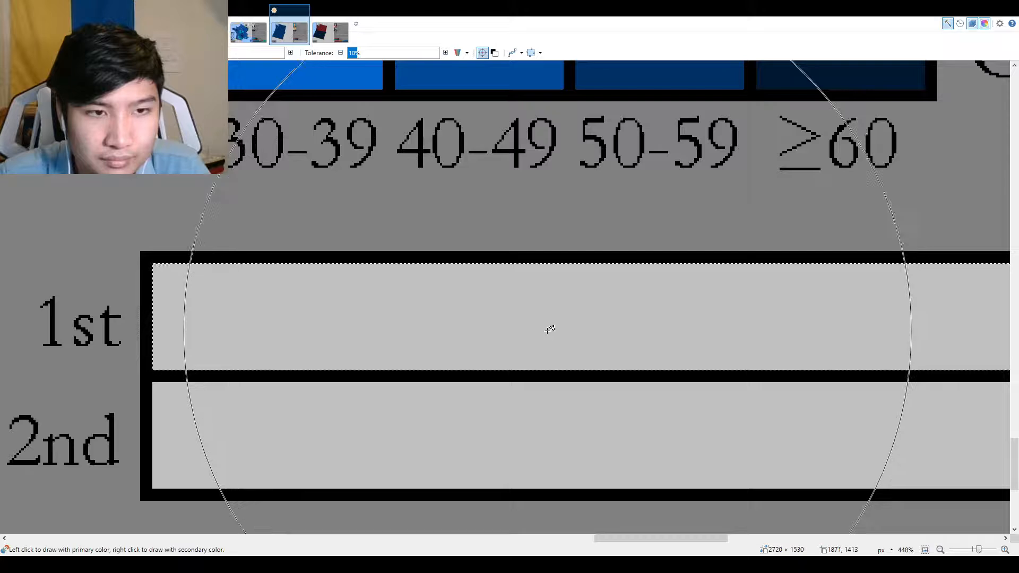
left_click(516, 329)
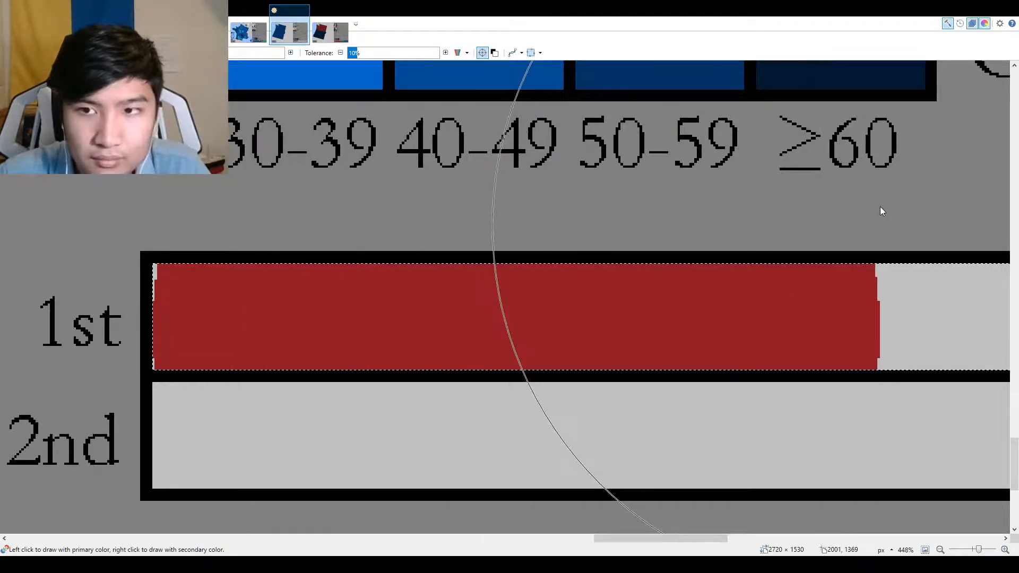
key("o")
left_click_drag(193, 411, 148, 409)
scroll(183, 375, "down", 6)
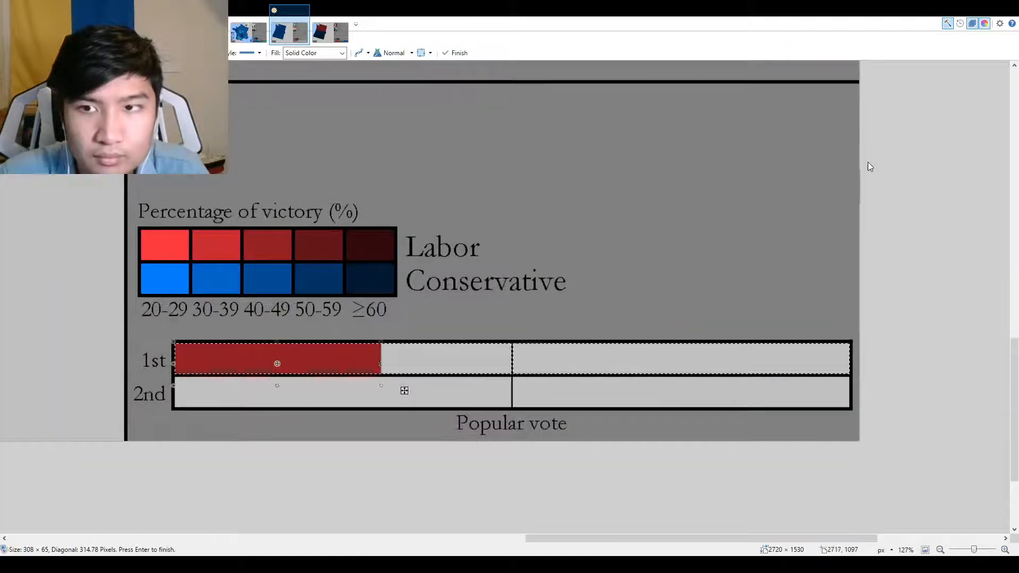
key("Return")
Paint the right end of the 1st popular-vote bar Conservative blue, squaring it off with a filled rectangle about 355 pixels wide.
scroll(554, 318, "up", 6)
key("b")
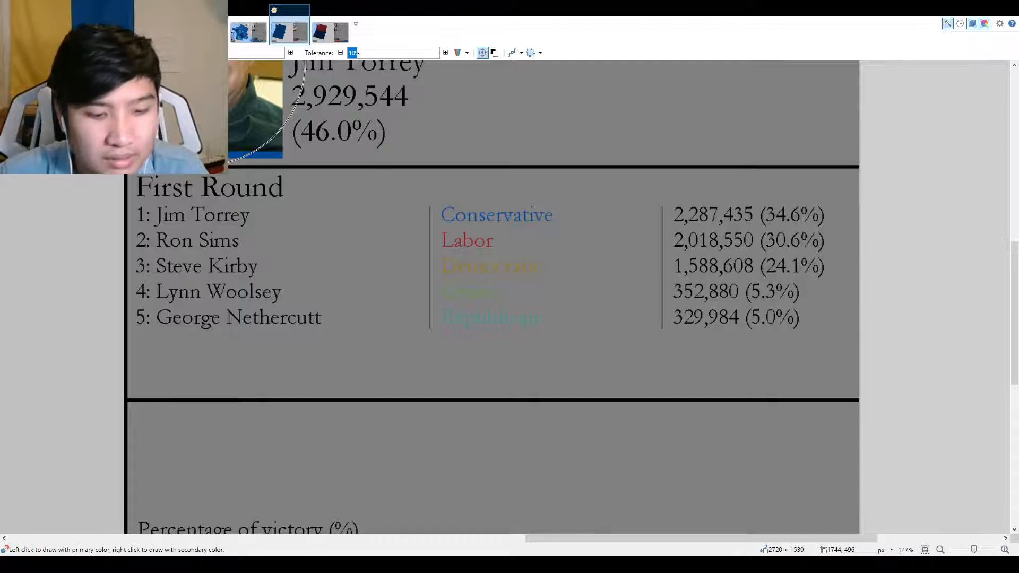
scroll(706, 307, "down", 5)
scroll(723, 419, "up", 5)
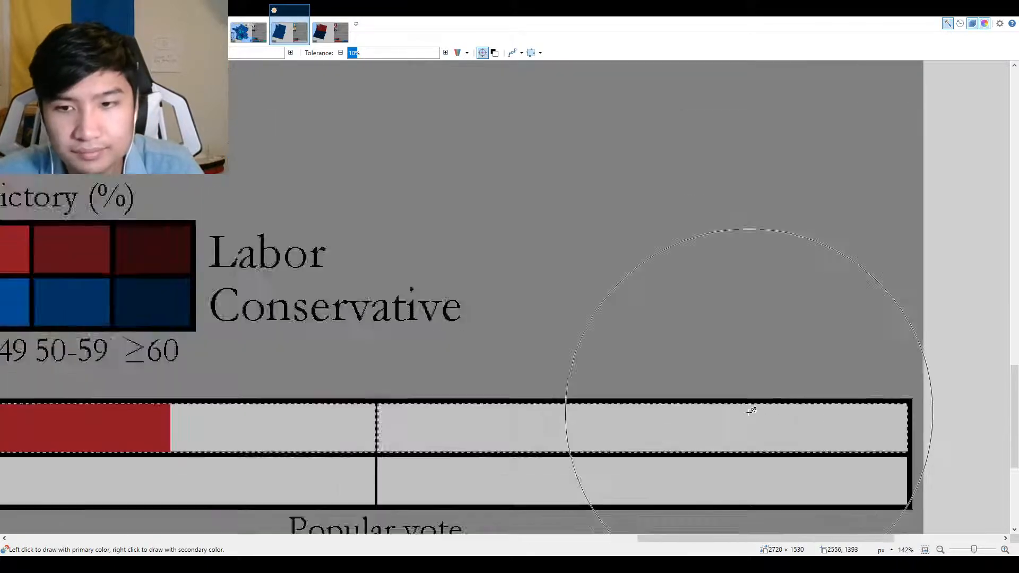
left_click_drag(699, 421, 612, 413)
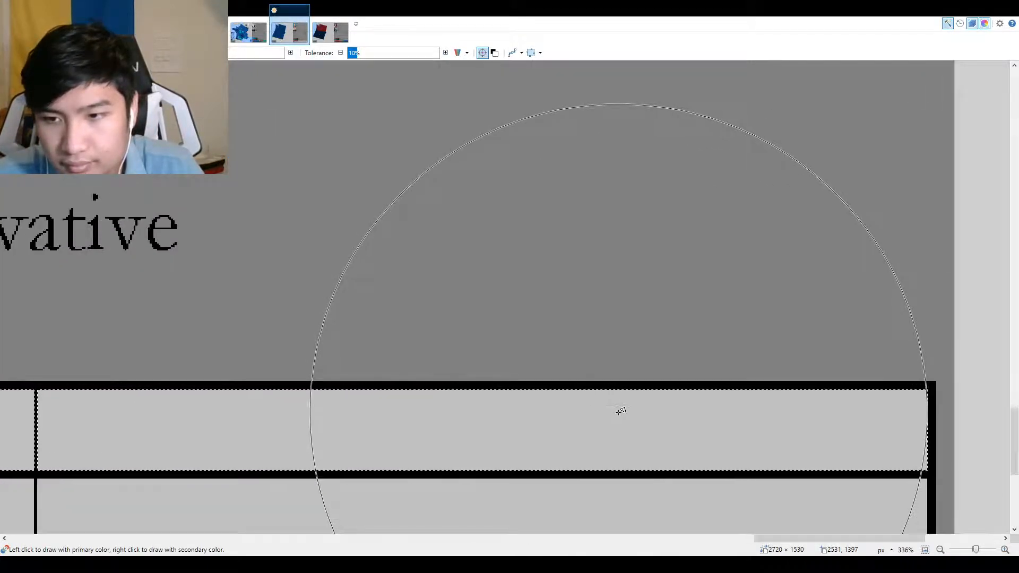
left_click(621, 411)
key("o")
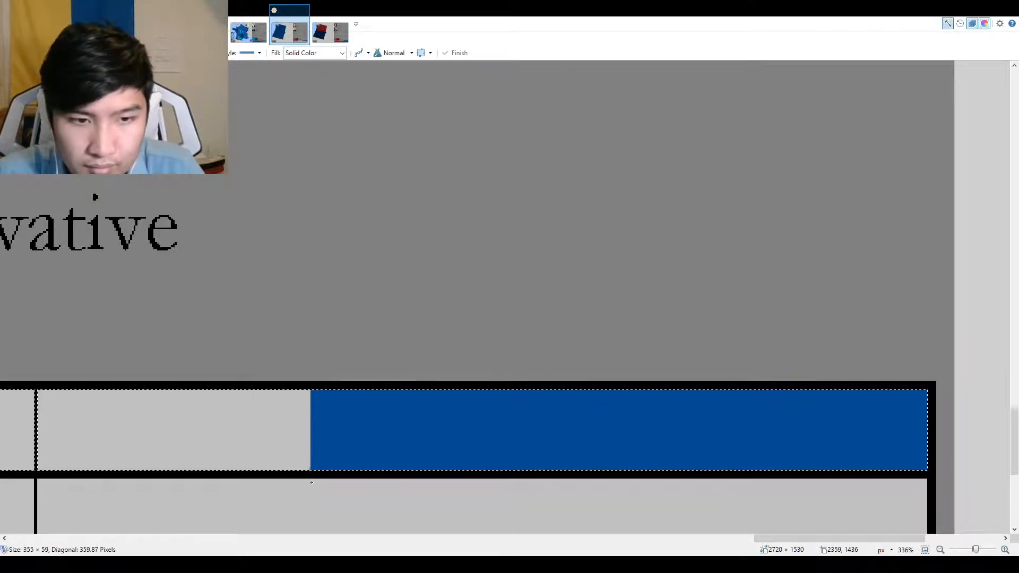
scroll(311, 482, "down", 6, "ctrl")
key("Return")
Sample the Democratic gold and paint the 1st bar's section adjoining the blue with it, squaring it off with a filled rectangle.
key("k")
scroll(349, 231, "up", 3)
scroll(480, 192, "up", 4, "ctrl")
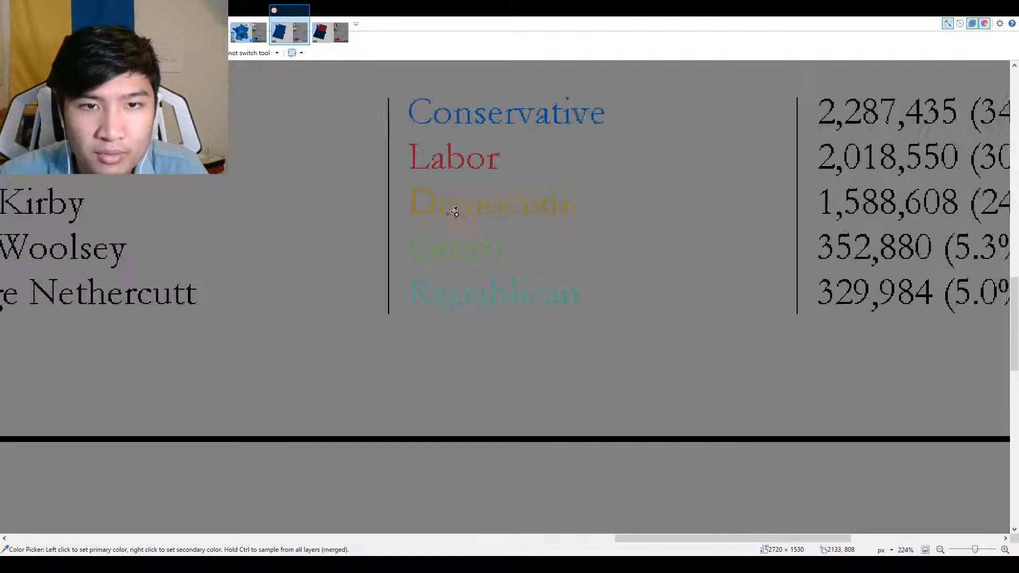
key("r")
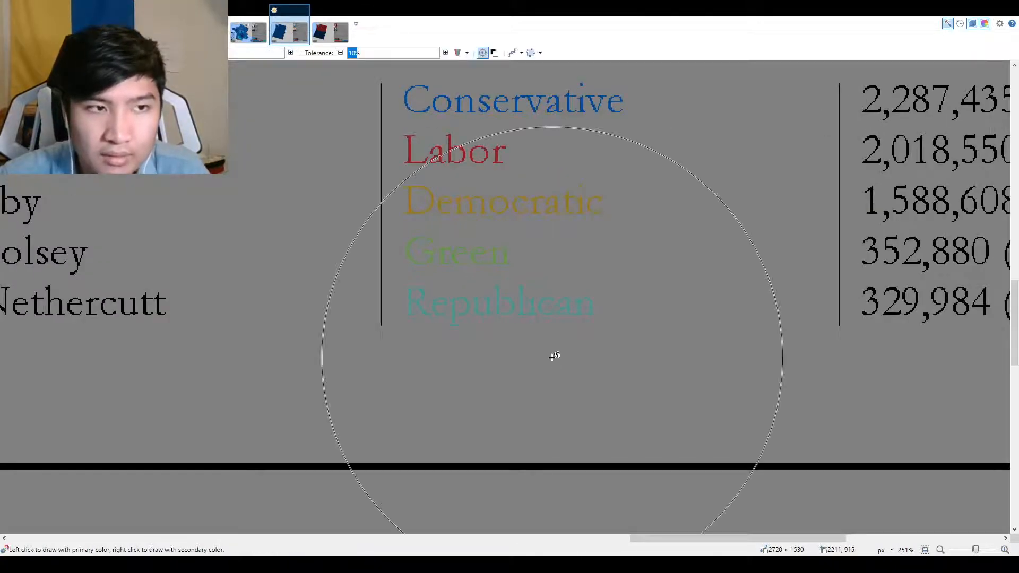
scroll(553, 353, "down", 4, "ctrl")
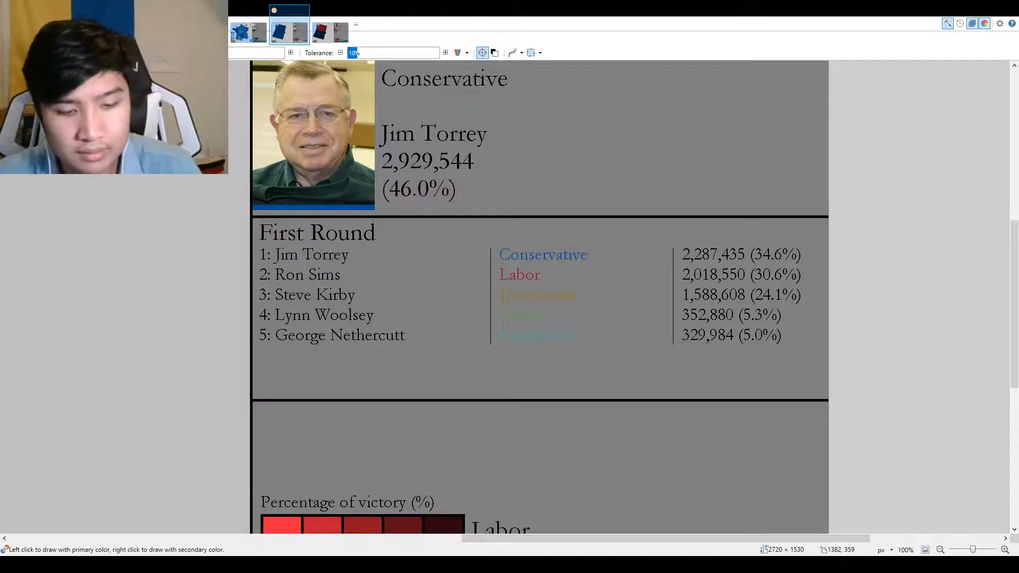
scroll(828, 297, "down", 4)
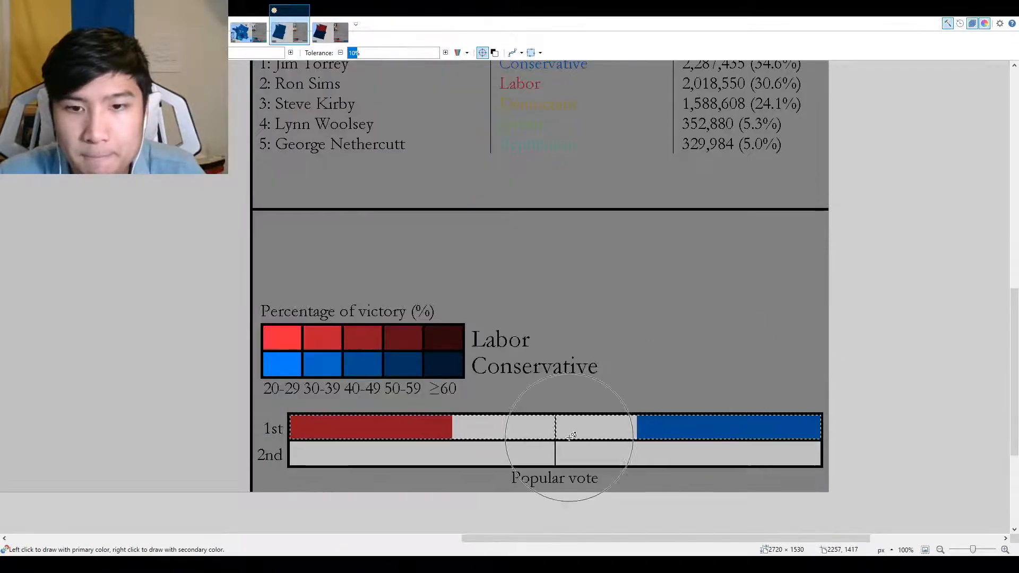
scroll(598, 430, "up", 2, "ctrl")
scroll(598, 430, "up", 3, "ctrl")
left_click(546, 423)
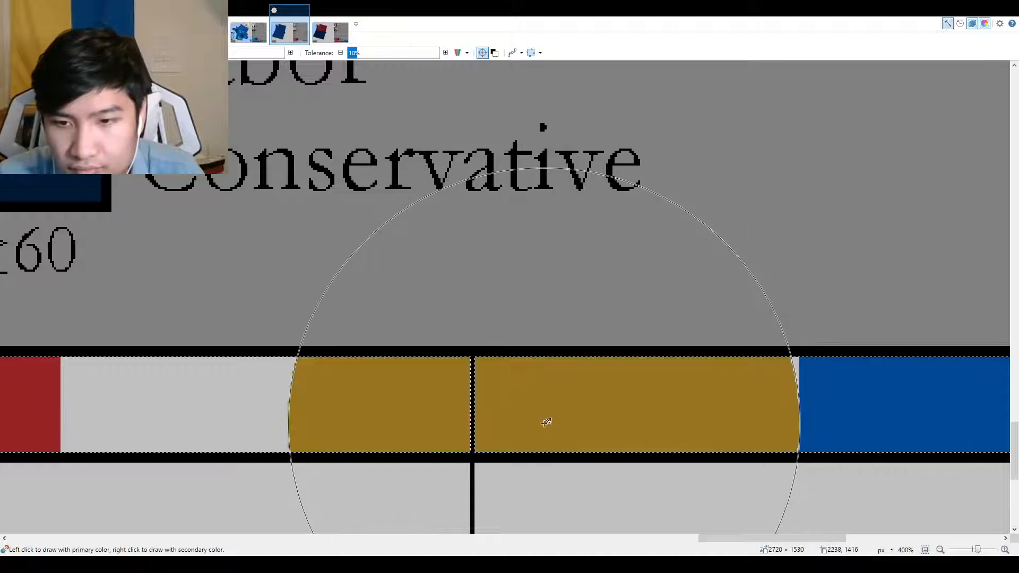
key("o")
key("o")
left_click_drag(798, 354, 290, 486)
scroll(374, 450, "down", 4)
Sample the Green party colour and add its section beside the gold in the 1st bar, using a 53 × 56 pixel filled rectangle.
key("k")
scroll(266, 332, "up", 4)
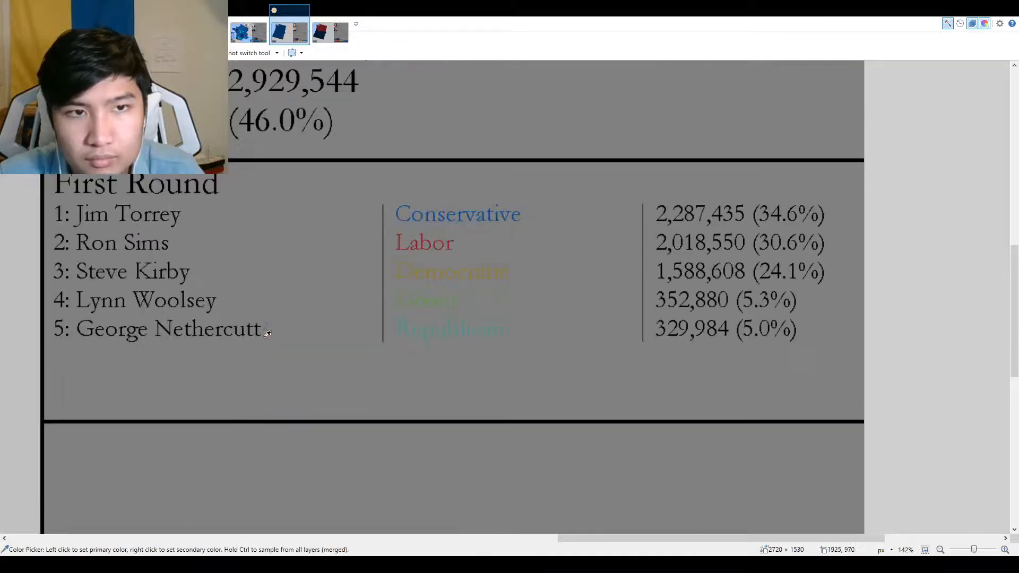
scroll(441, 290, "up", 2)
scroll(441, 290, "up", 2)
scroll(409, 311, "down", 3)
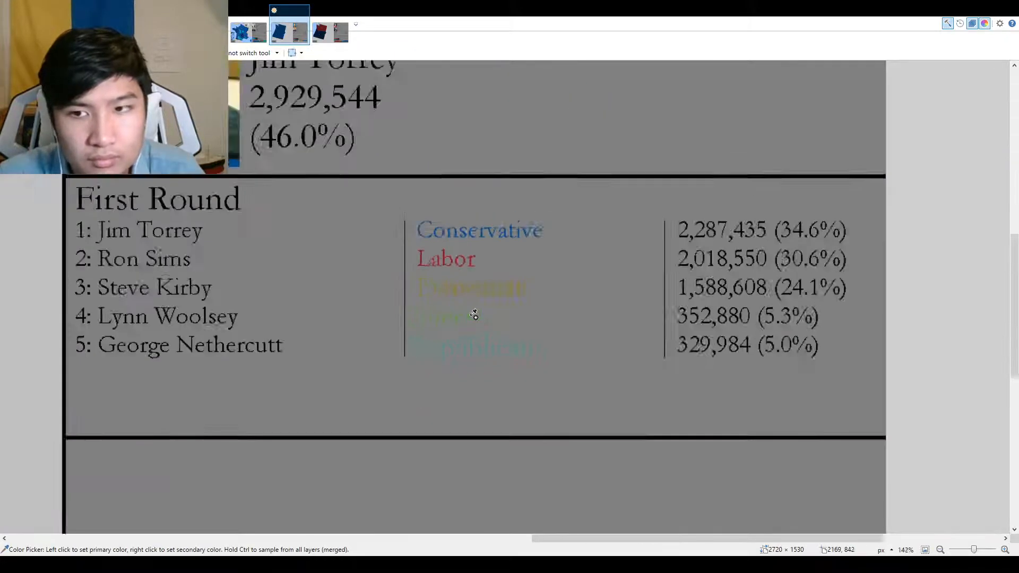
key("r")
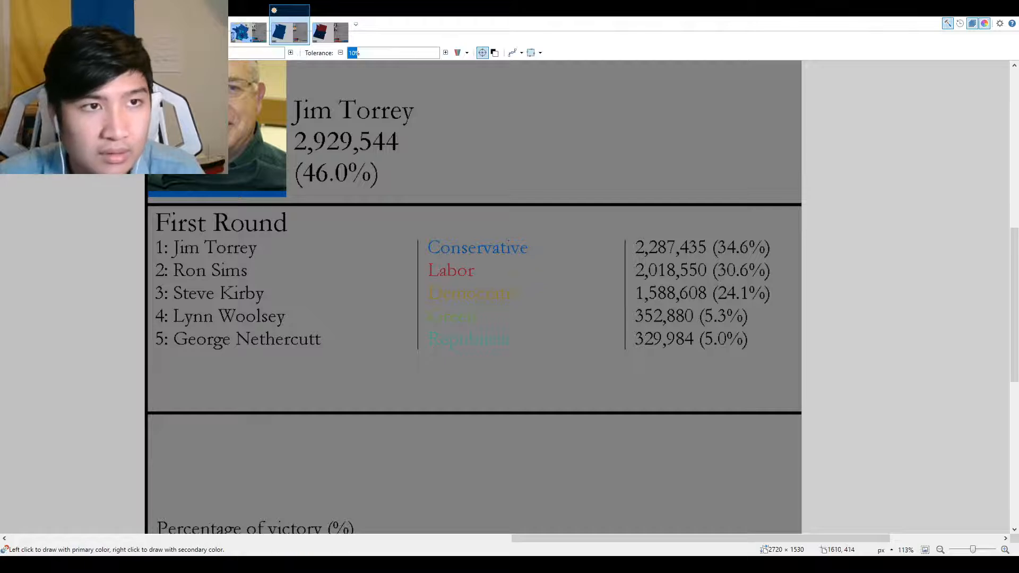
scroll(466, 346, "down", 6)
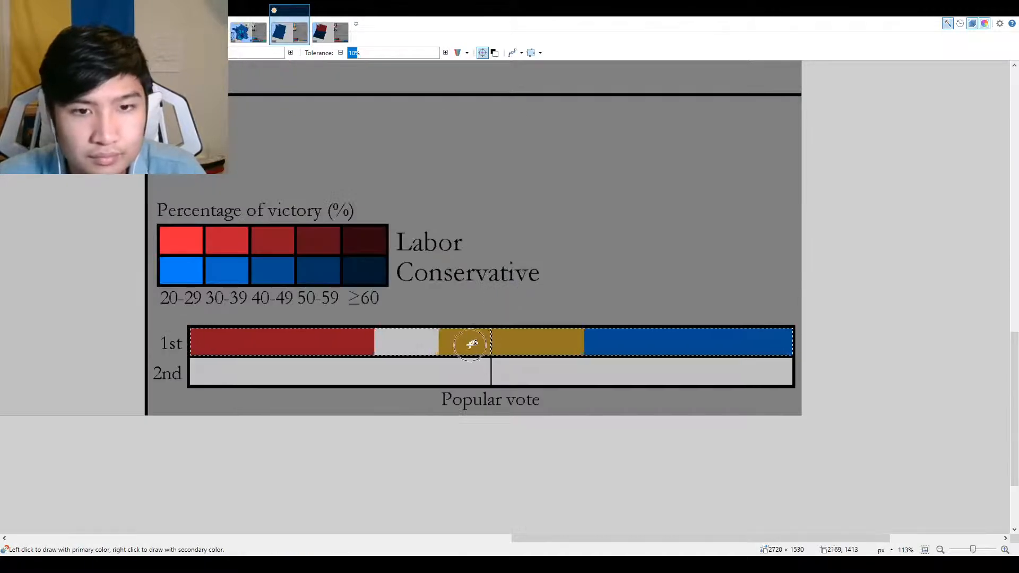
scroll(414, 337, "up", 4)
scroll(414, 337, "up", 2)
left_click(428, 342)
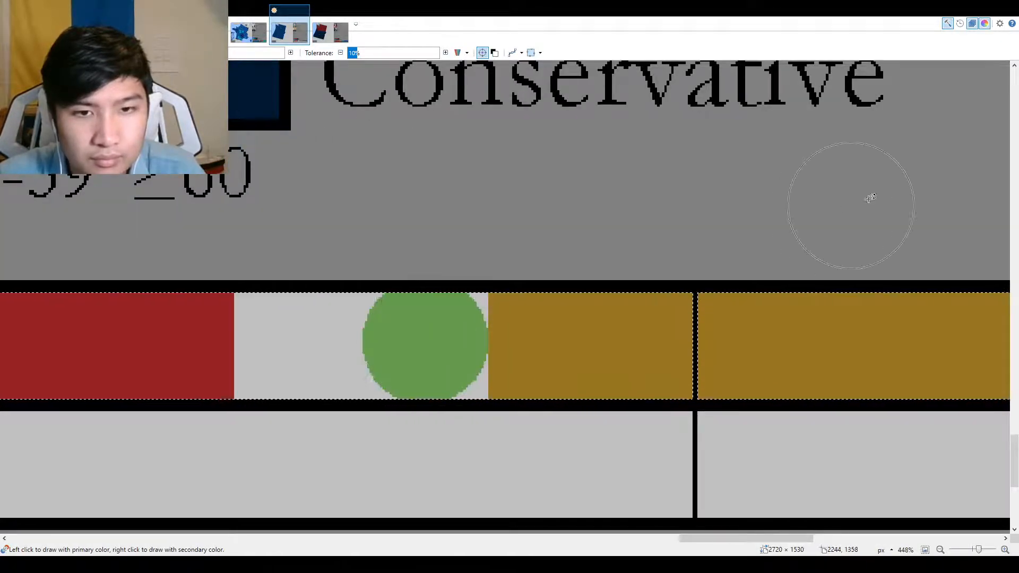
key("o")
scroll(368, 347, "up", 2)
left_click_drag(356, 317, 550, 240)
left_click_drag(457, 318, 449, 447)
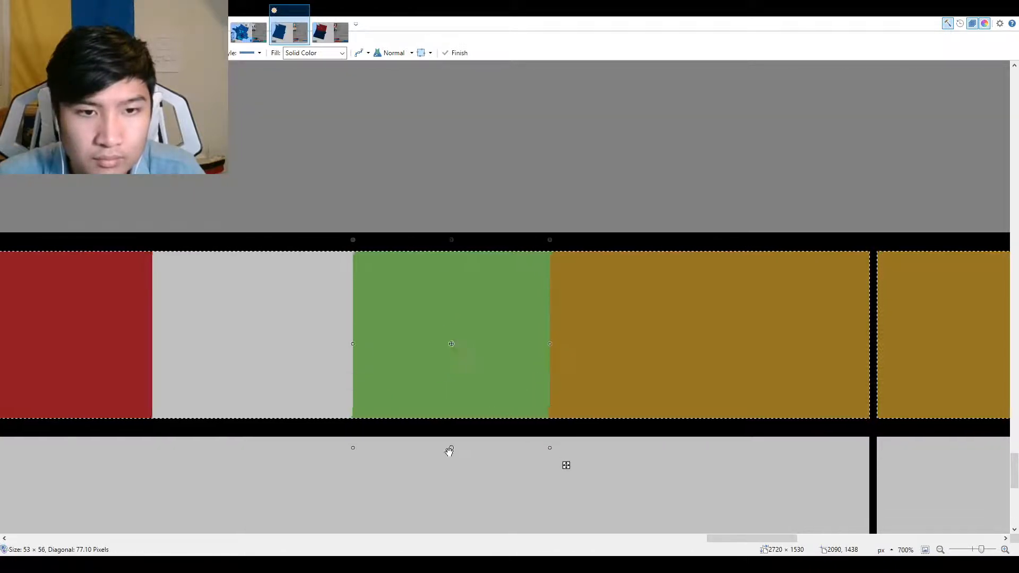
scroll(457, 441, "down", 8)
Sample the Republican teal and paint a section about 50 pixels wide beside the green in the 1st bar, squared off with a filled rectangle.
key("k")
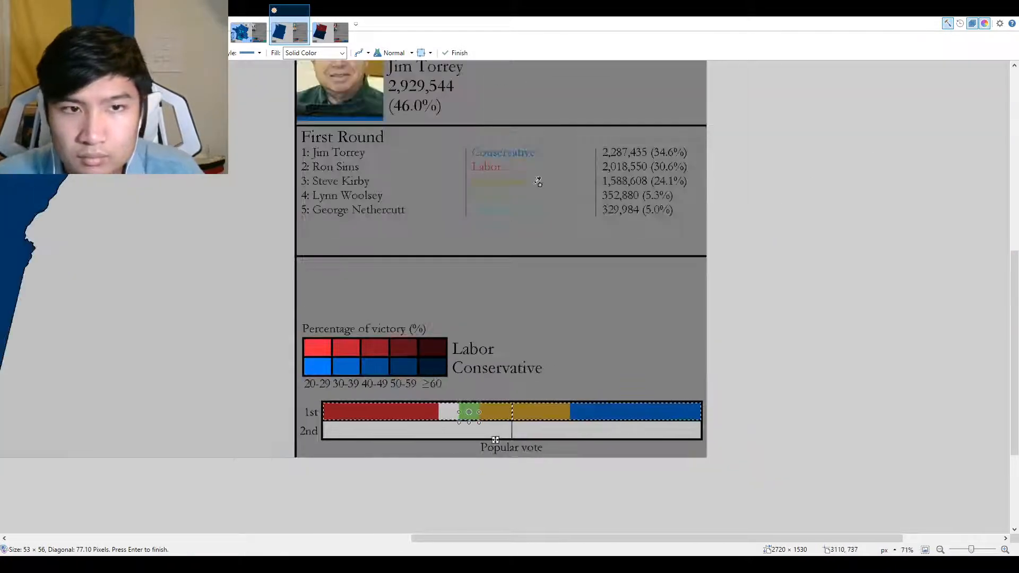
scroll(521, 221, "up", 3)
key("r")
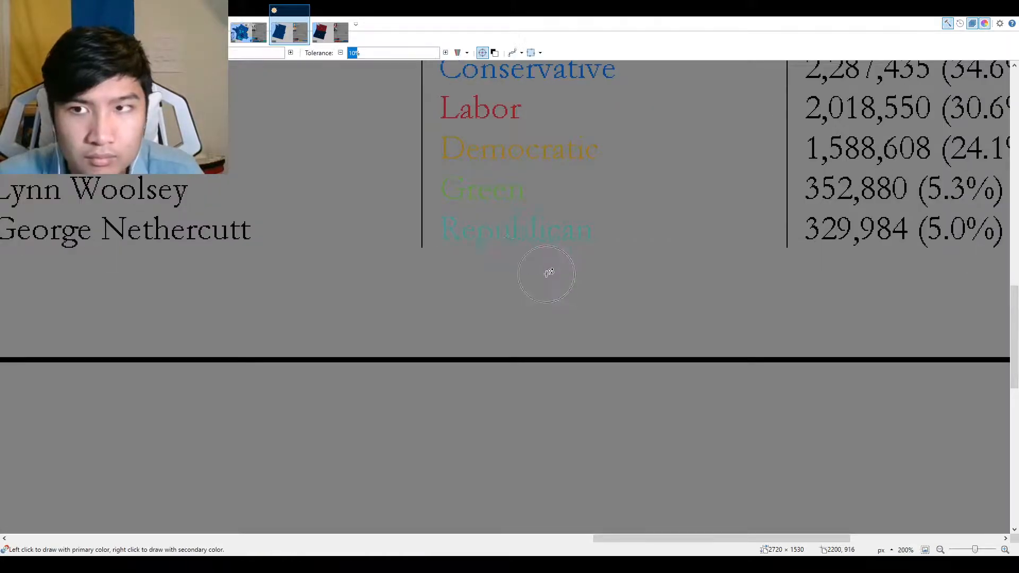
scroll(539, 273, "down", 5)
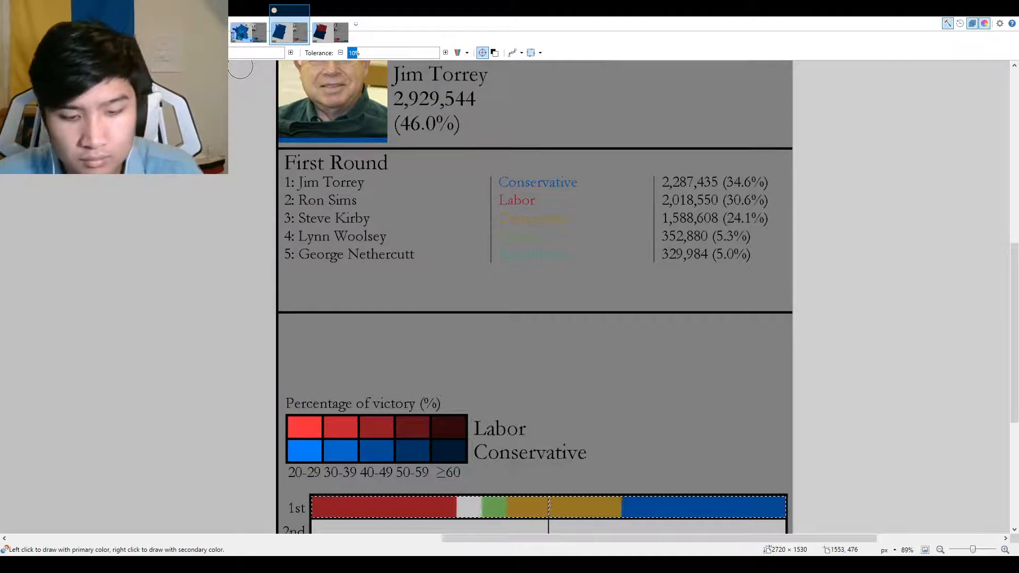
scroll(425, 345, "down", 5)
scroll(485, 236, "up", 2)
scroll(485, 235, "up", 4)
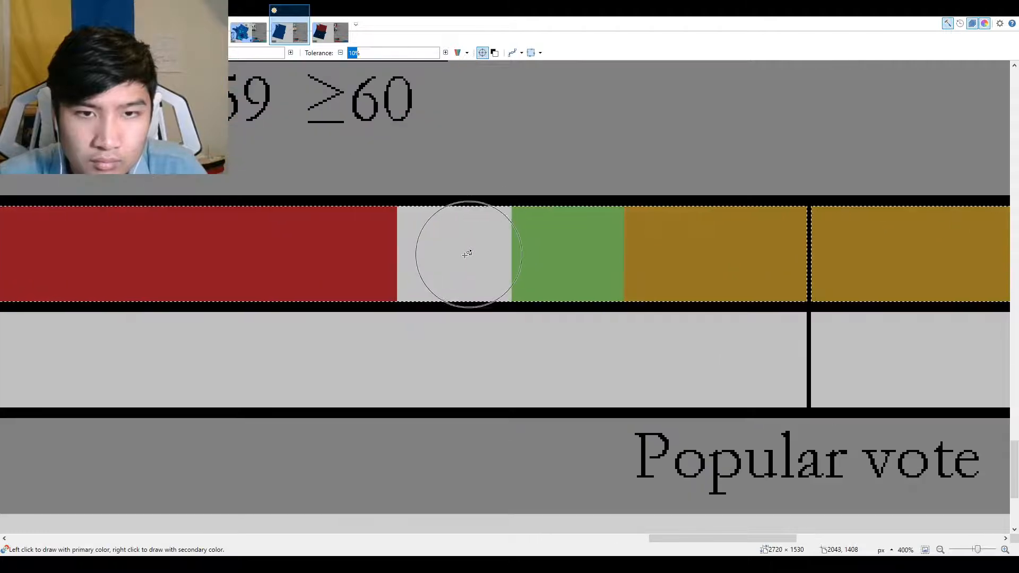
left_click(467, 250)
scroll(329, 243, "up", 4)
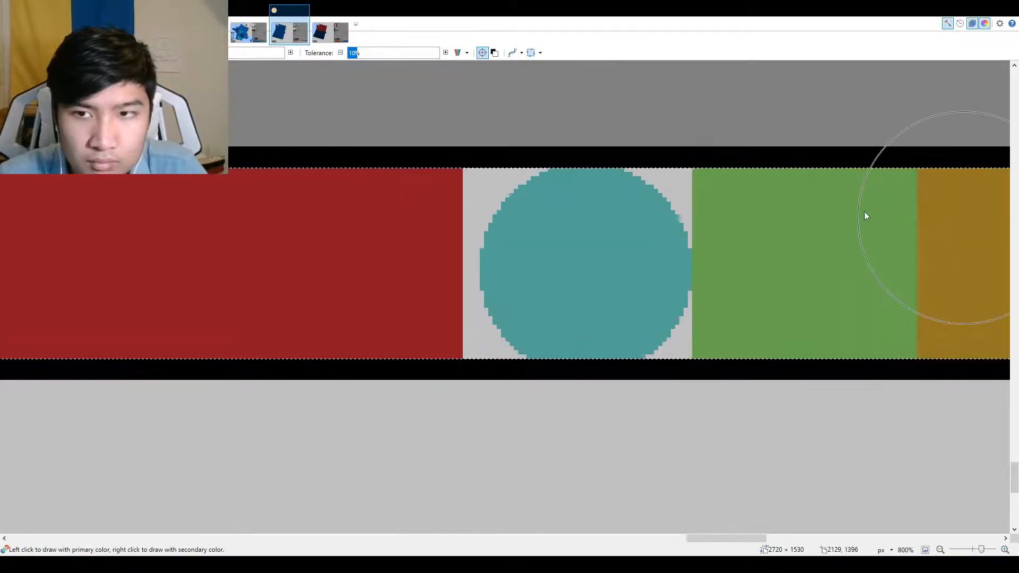
key("o")
left_click_drag(485, 255, 693, 164)
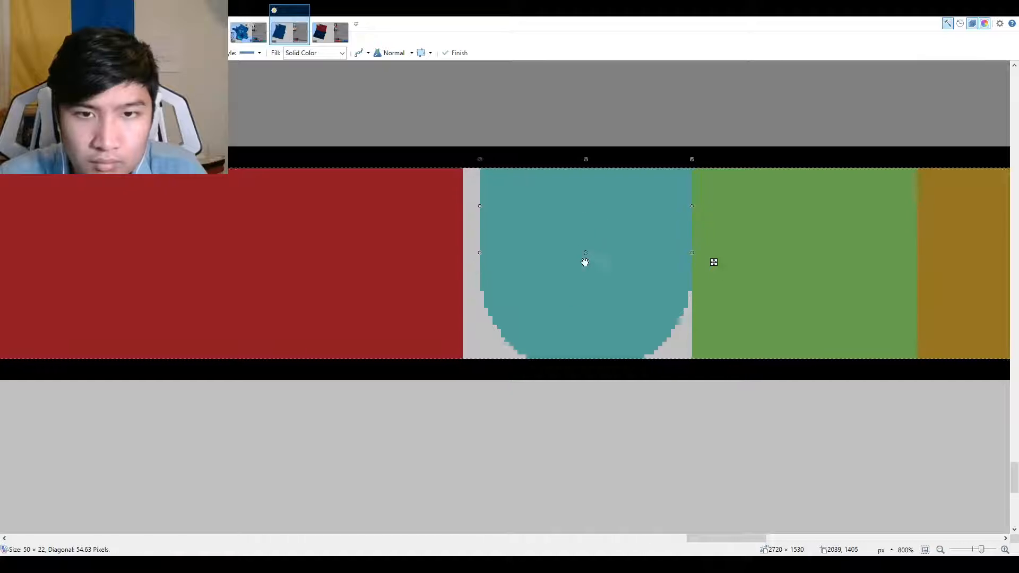
left_click_drag(585, 261, 574, 412)
scroll(573, 412, "down", 8)
key("Return")
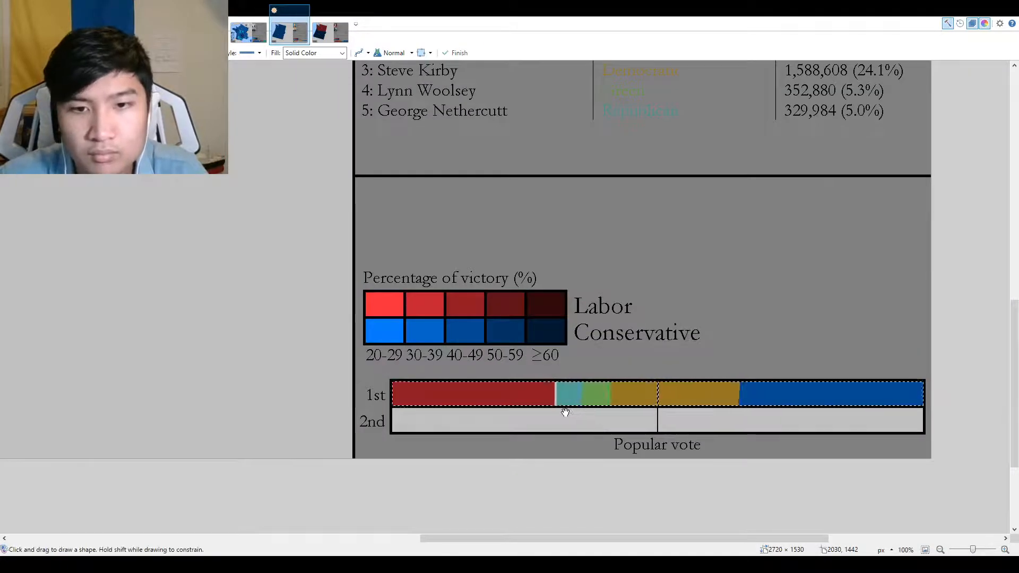
Select both halves of the 2nd popular-vote bar with the Magic Wand to confine painting to it.
key("s")
key("s")
key("s")
key("s")
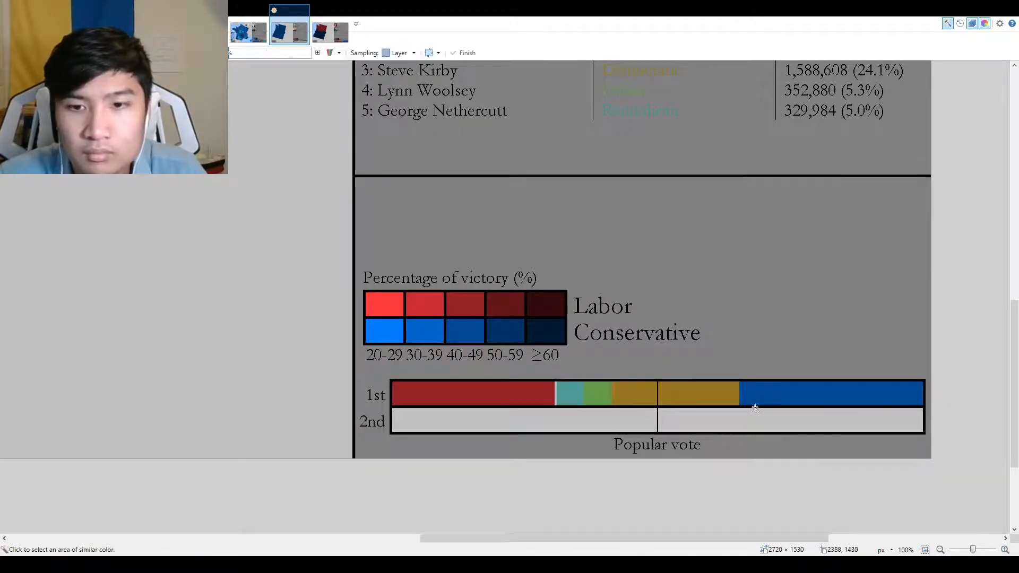
left_click(754, 409)
left_click(643, 422, "ctrl")
Sample the Labor red and paint the left part of the 2nd bar, squaring it off with a 544 × 97 pixel filled rectangle.
key("f")
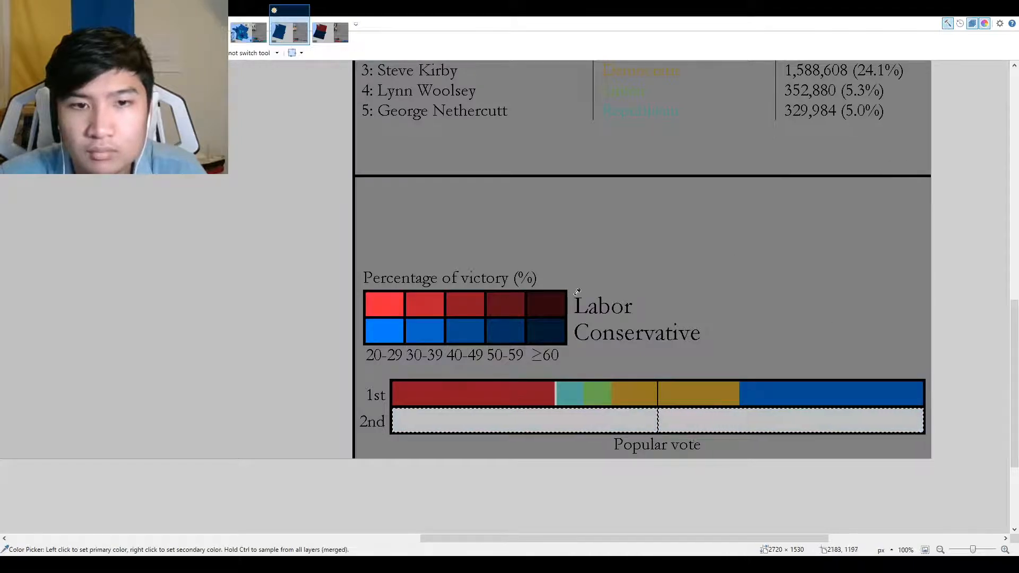
scroll(532, 336, "up", 8)
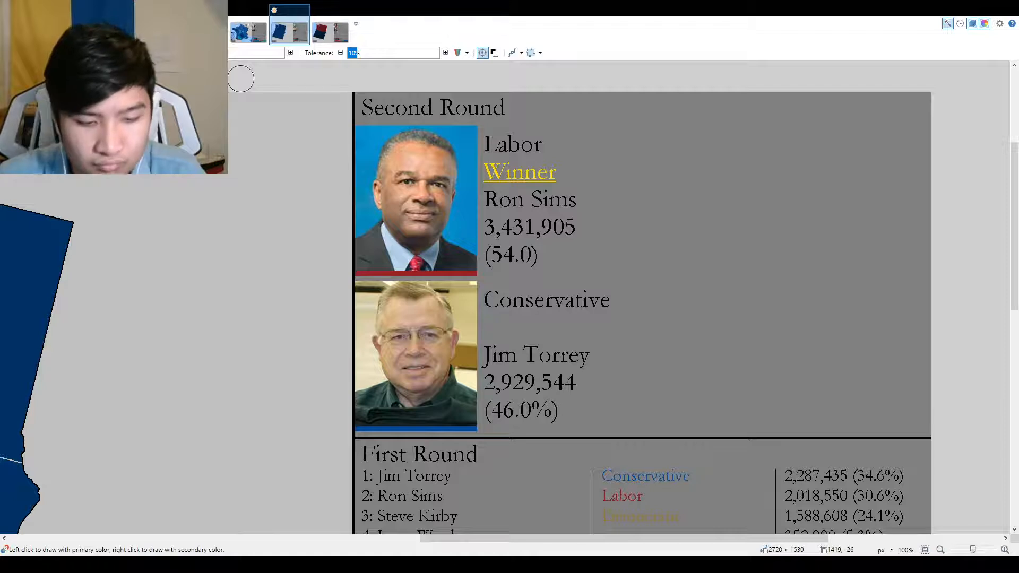
scroll(603, 319, "down", 3)
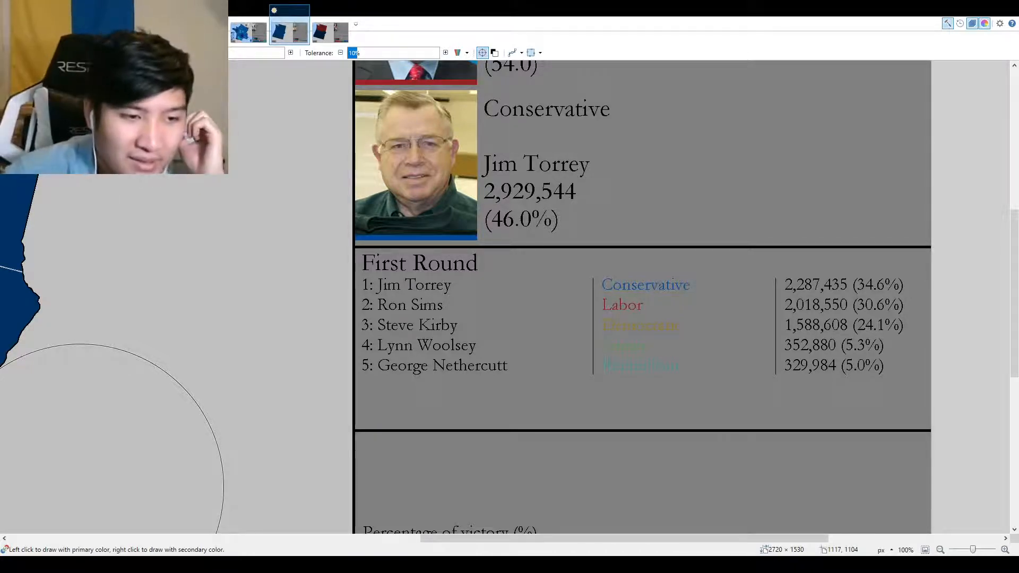
scroll(451, 432, "down", 5)
scroll(529, 360, "up", 1)
scroll(531, 359, "up", 3)
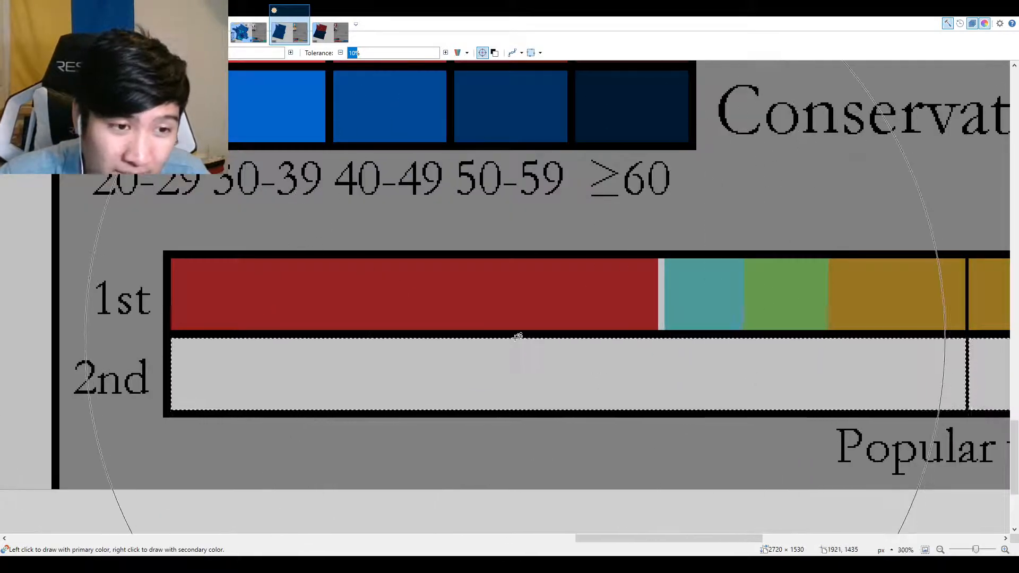
scroll(518, 336, "up", 3)
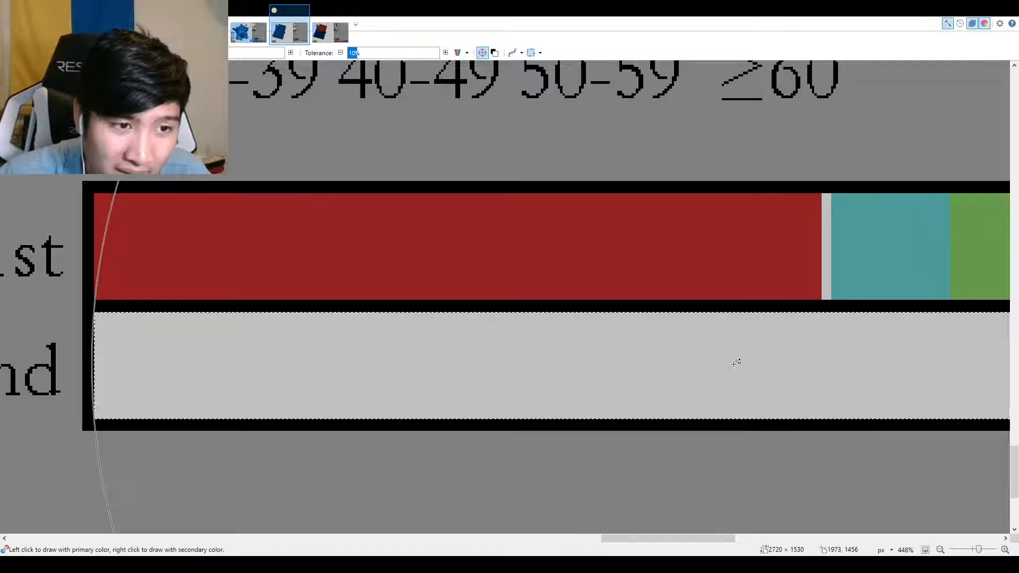
left_click(736, 363)
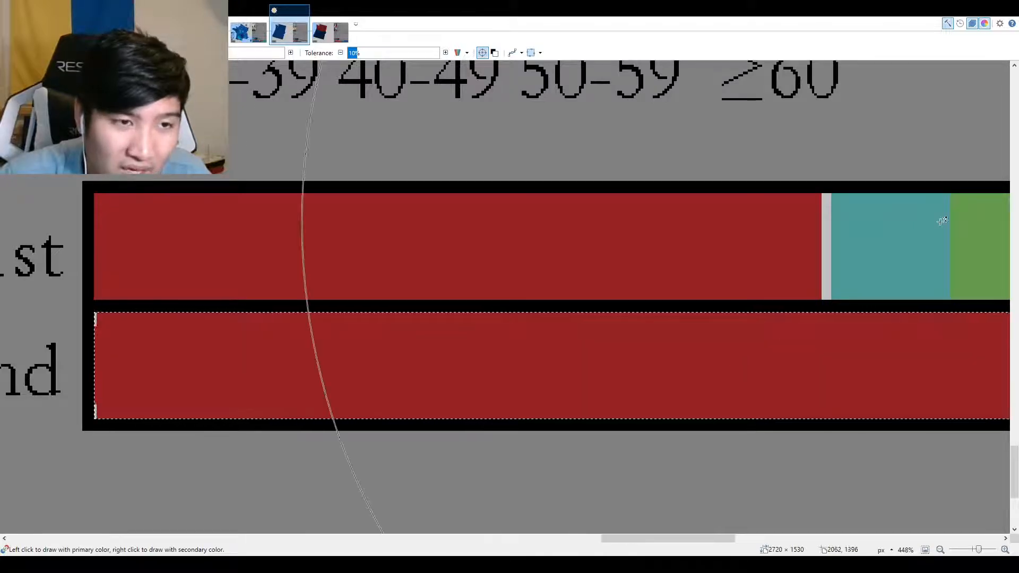
key("o")
left_click_drag(86, 295, 457, 510)
key("ctrl+0")
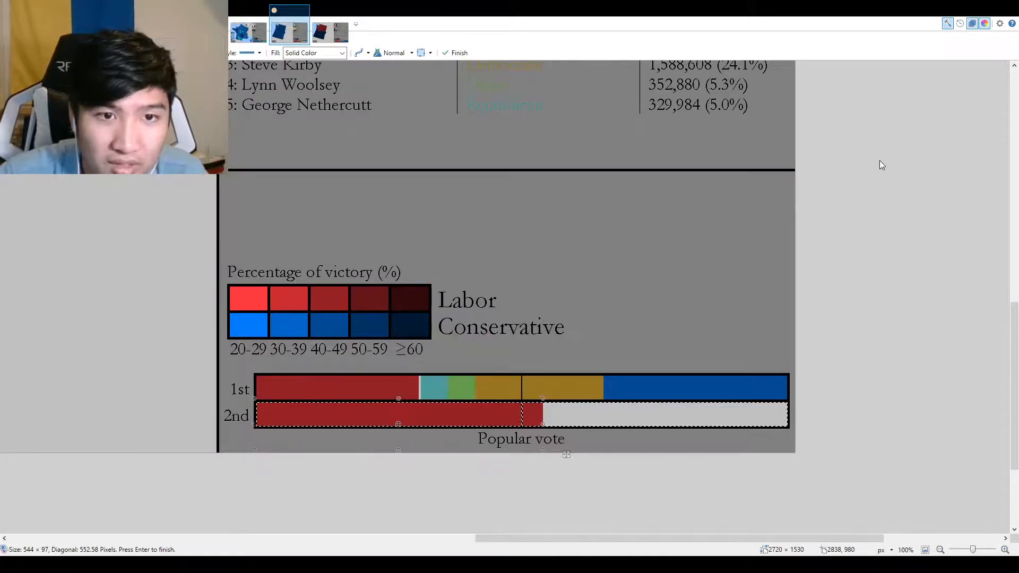
Sample the Conservative blue, fill the rest of the 2nd popular-vote bar with it, and deselect the bar.
key("k")
scroll(353, 385, "up", 3)
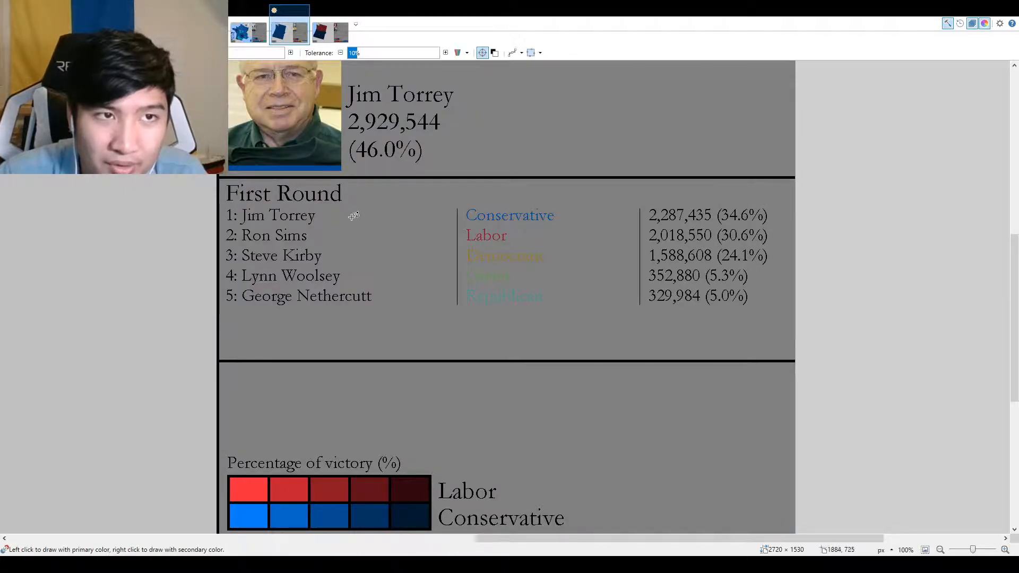
scroll(519, 271, "down", 3)
key("b")
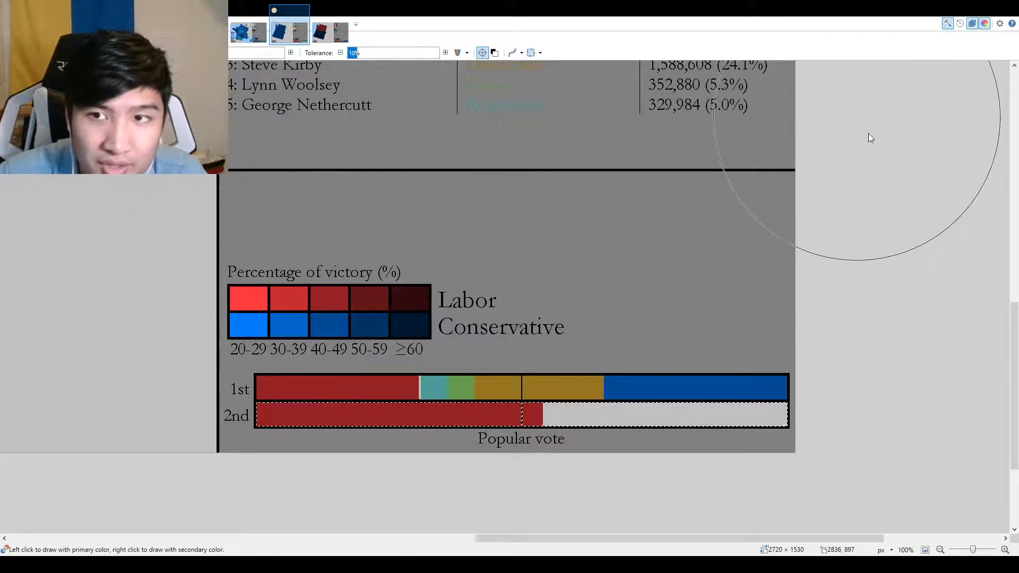
key("f")
left_click(624, 420)
key("ctrl+d")
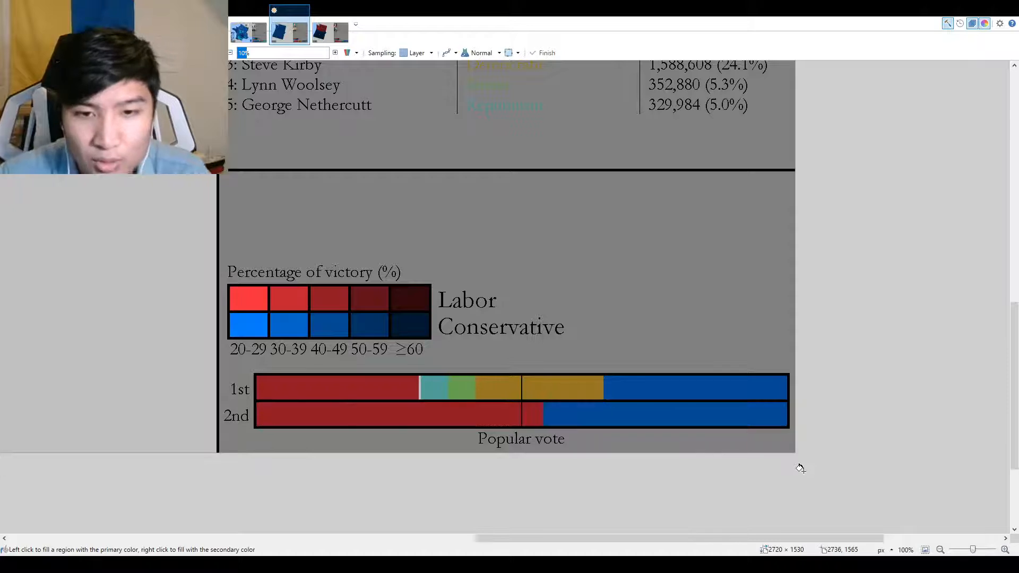
left_click(926, 550)
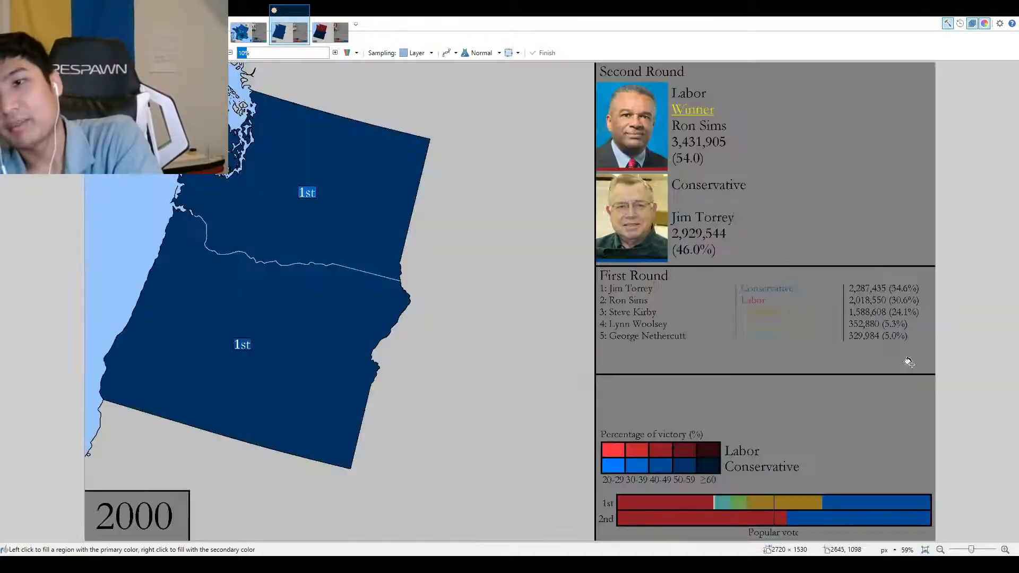
key("b")
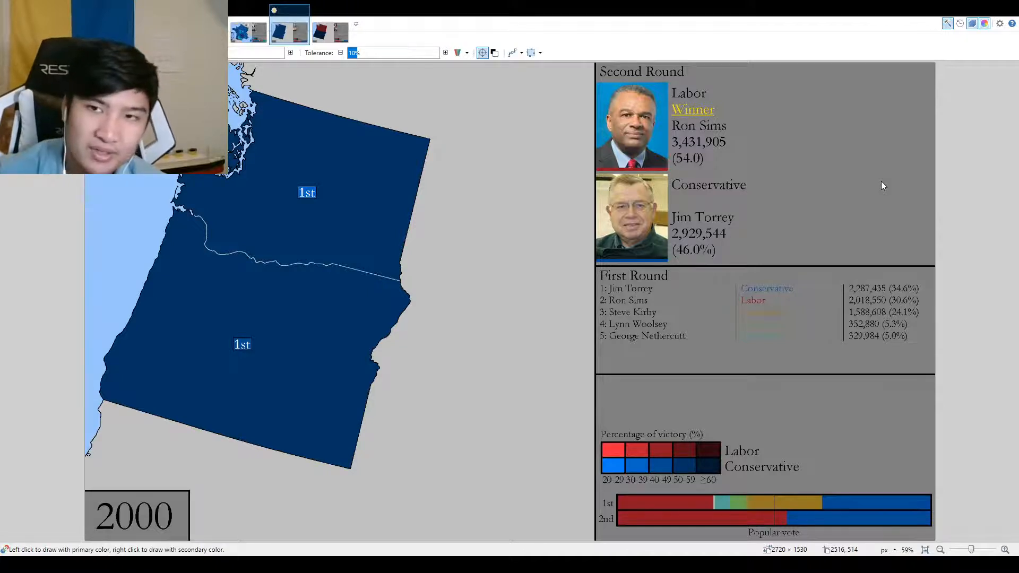
Sample the dark red of the Labor 50-59 swatch and fill the northern state on the map with it.
key("k")
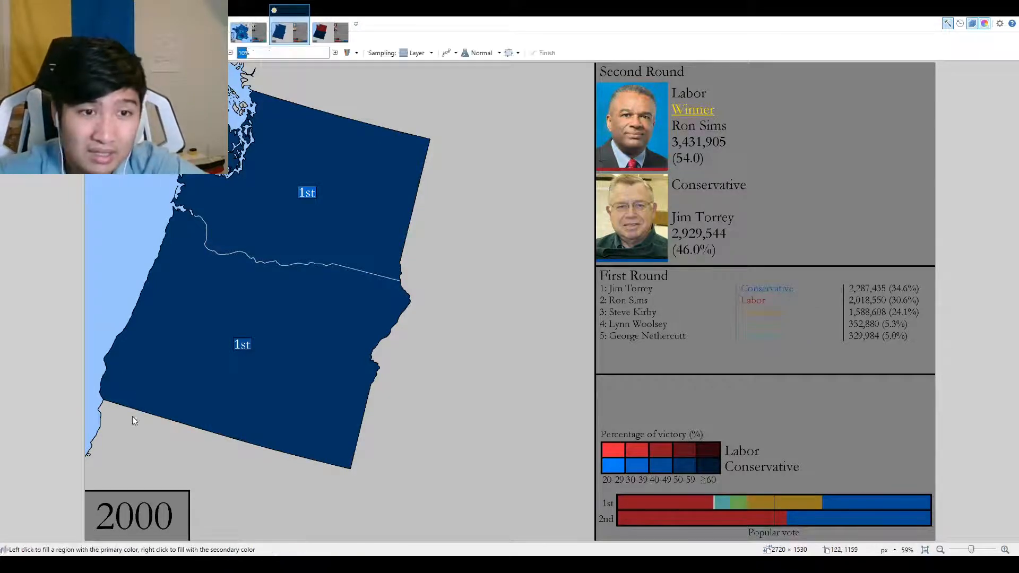
key("f")
scroll(186, 353, "up", 5)
scroll(451, 405, "up", 5)
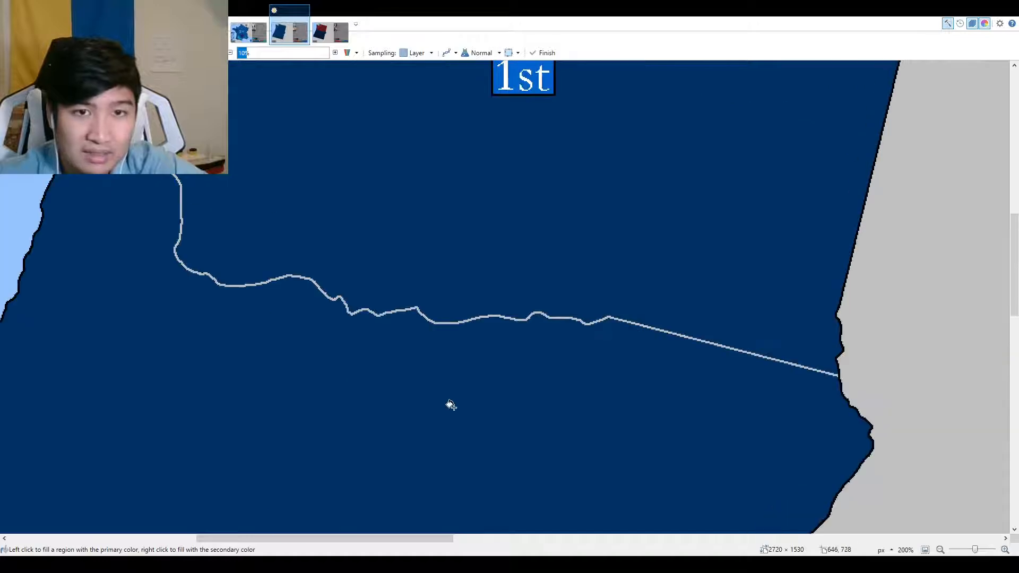
scroll(460, 277, "down", 4)
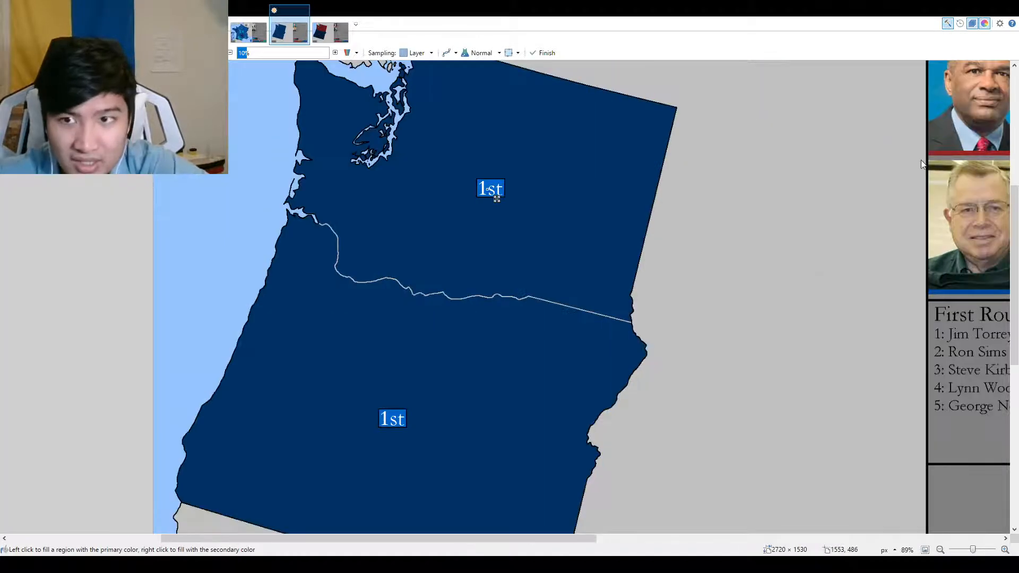
key("k")
left_click_drag(874, 398, 449, 331)
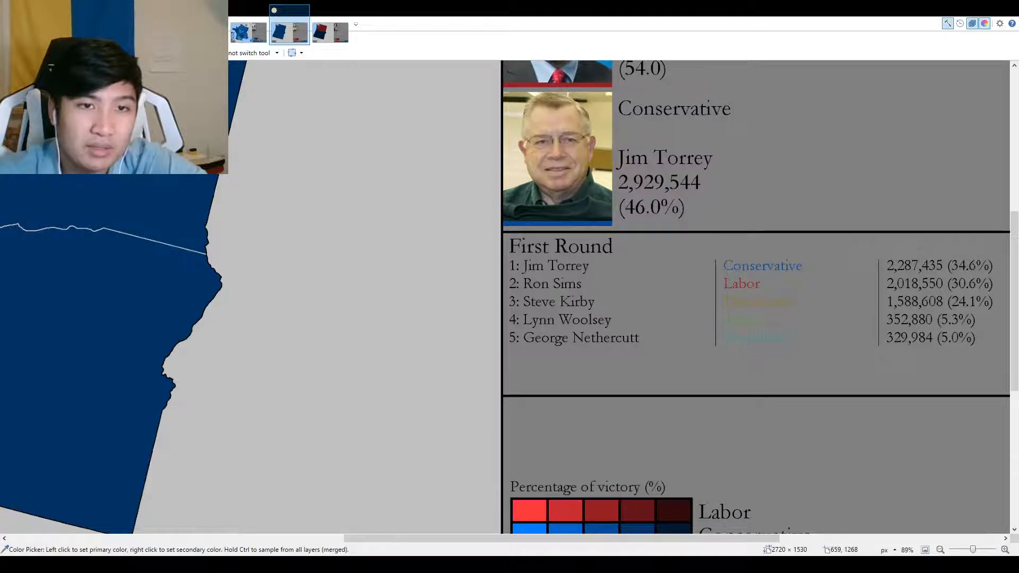
scroll(494, 460, "down", 4)
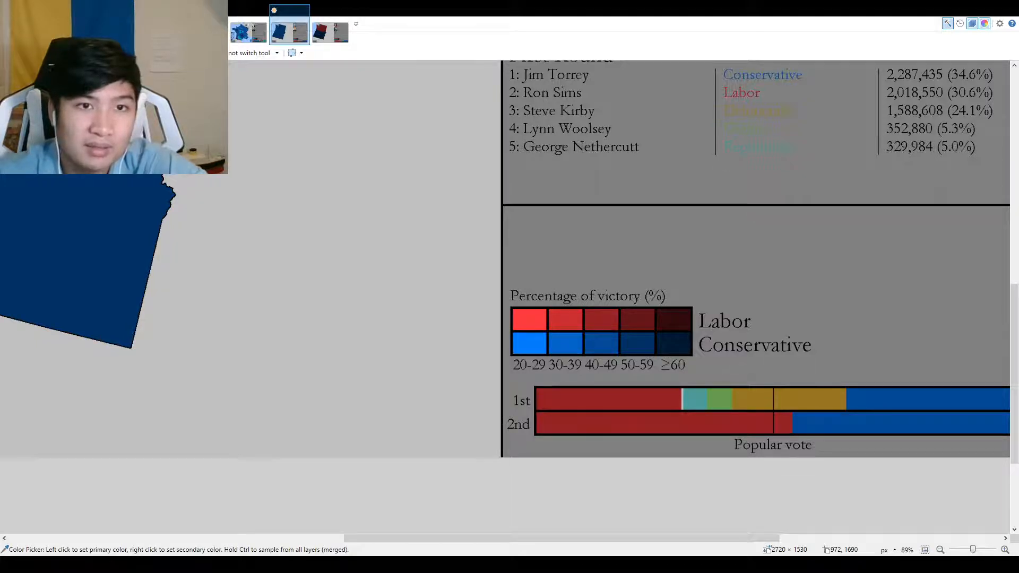
mouse_move(204, 455)
left_mouse_down()
mouse_move(712, 487)
mouse_move(901, 531)
left_mouse_up()
key("f")
scroll(719, 396, "up", 5)
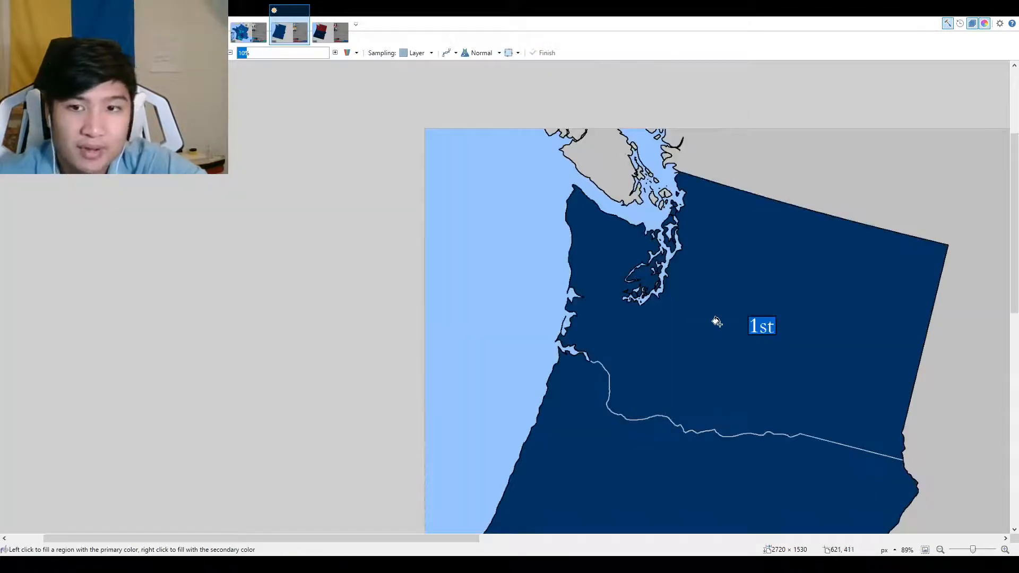
scroll(735, 313, "up", 4)
left_click(715, 348)
Recolor the remaining blue islands and inlets along the northern state's coast with the same dark red.
scroll(712, 348, "down", 5)
scroll(628, 353, "down", 4)
key("b")
scroll(663, 127, "up", 3)
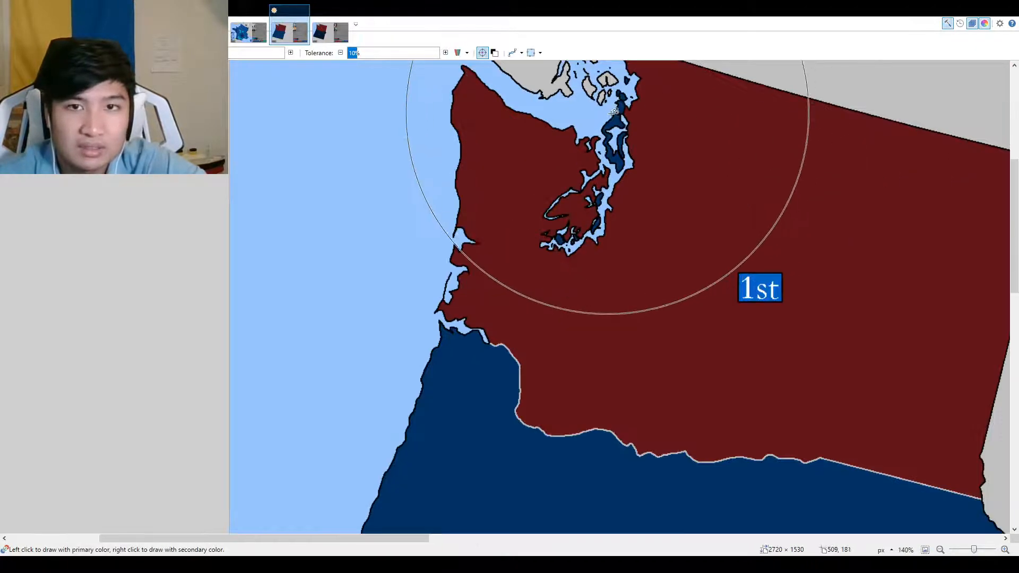
left_click(619, 119)
right_click(618, 119)
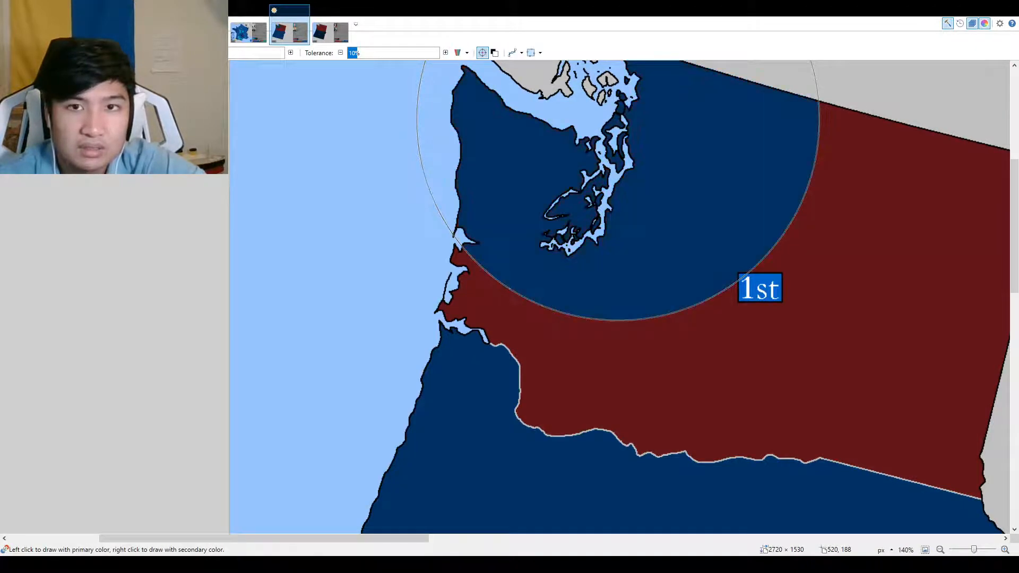
left_click(618, 121)
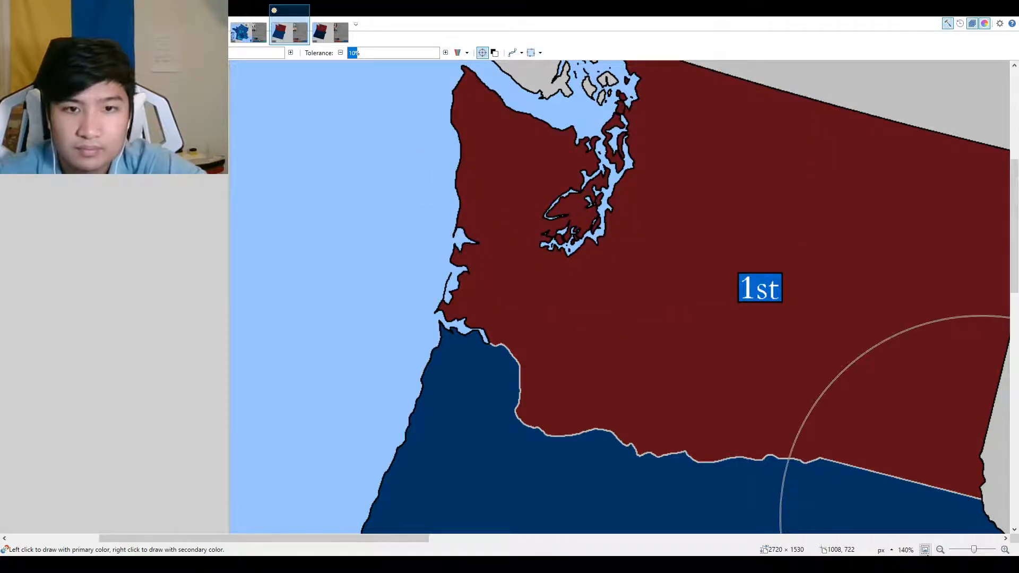
left_click(925, 550)
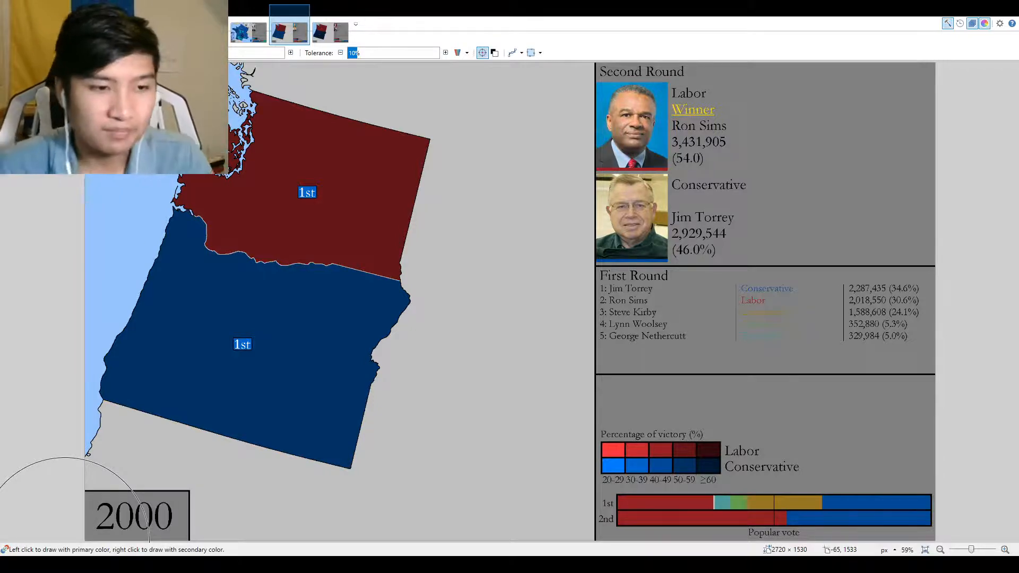
Change the year label in the map's corner to 2006 by replacing its last digits with 06 at text size 96.
key("f")
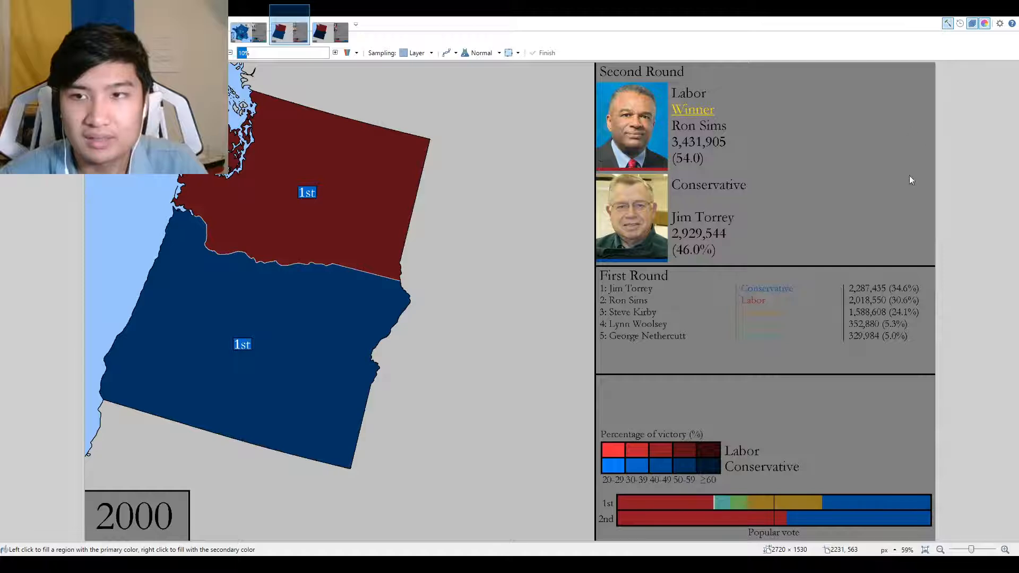
scroll(308, 438, "up", 3, "ctrl")
left_click_drag(305, 429, 584, 291)
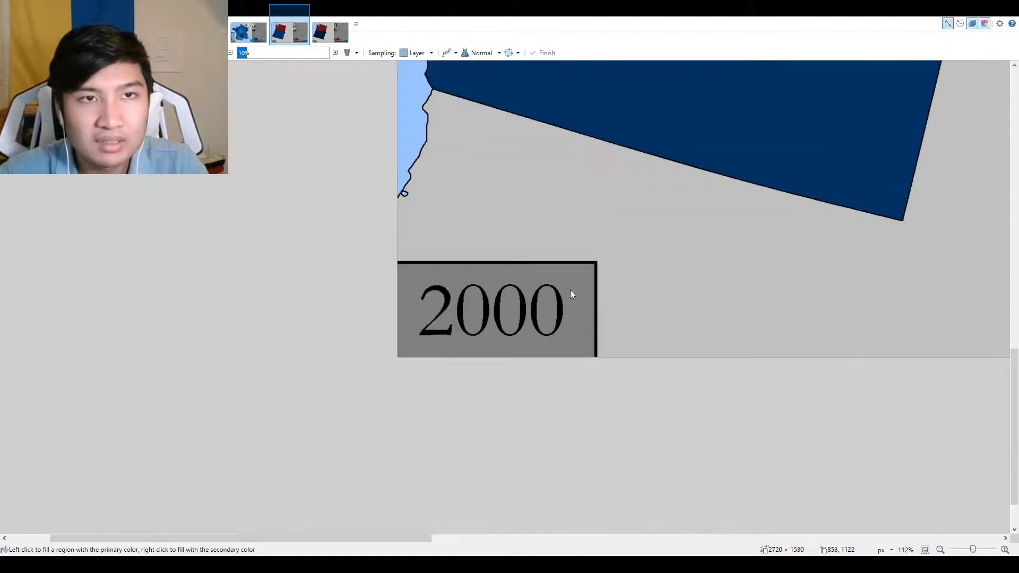
scroll(560, 303, "up", 4, "ctrl")
left_click(559, 339)
key("t")
left_click(478, 301)
type("06")
left_click(163, 53)
key("BackSpace")
key("BackSpace")
type("96")
scroll(433, 303, "up", 3, "ctrl")
left_click_drag(671, 411, 457, 396)
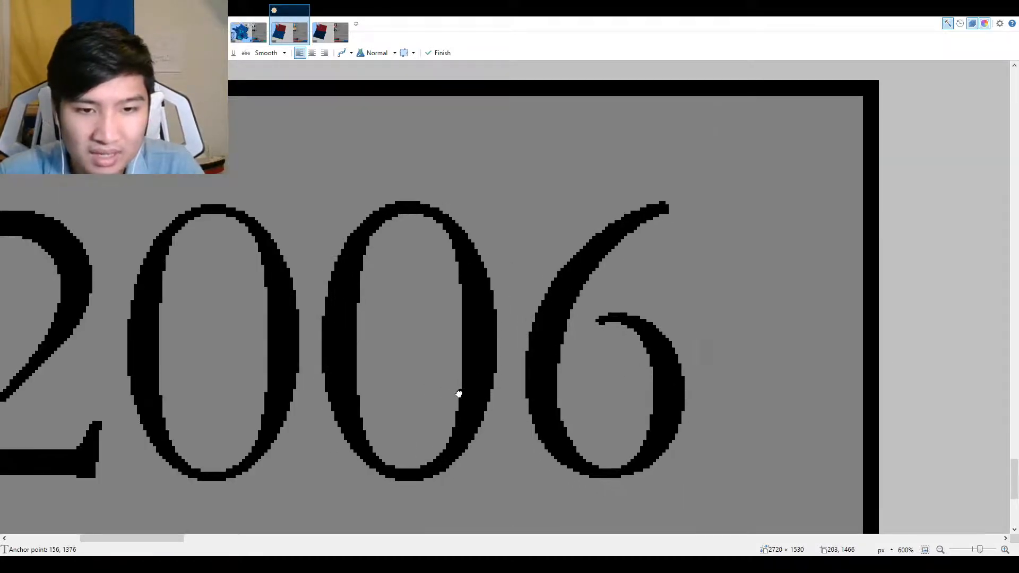
scroll(603, 360, "down", 3, "ctrl")
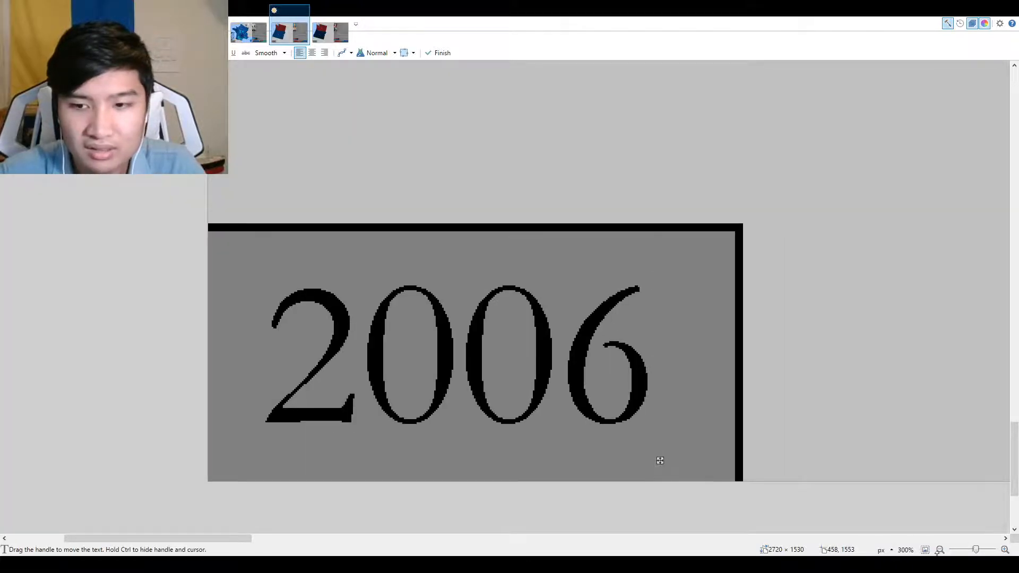
scroll(609, 298, "down", 5)
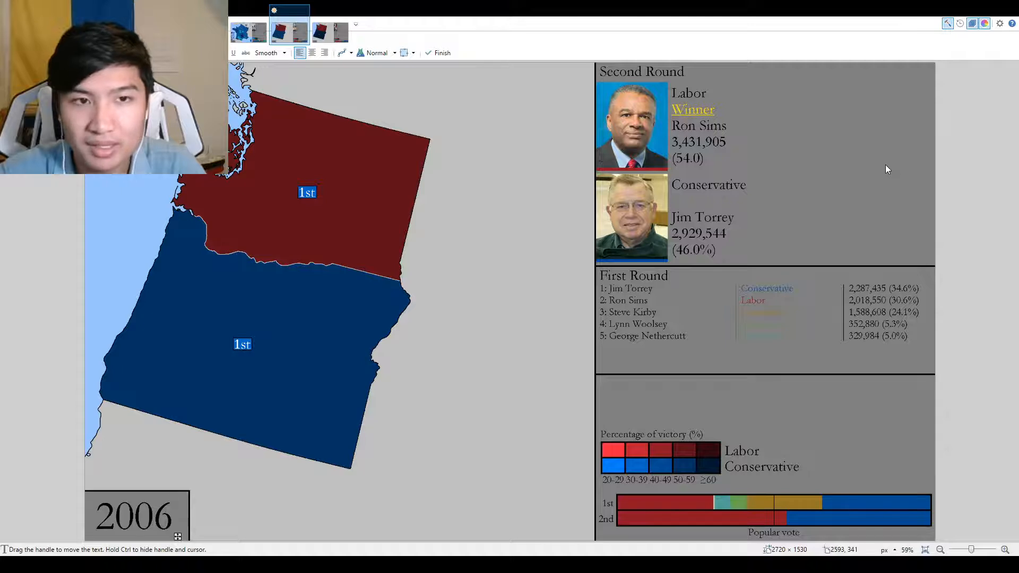
key("k")
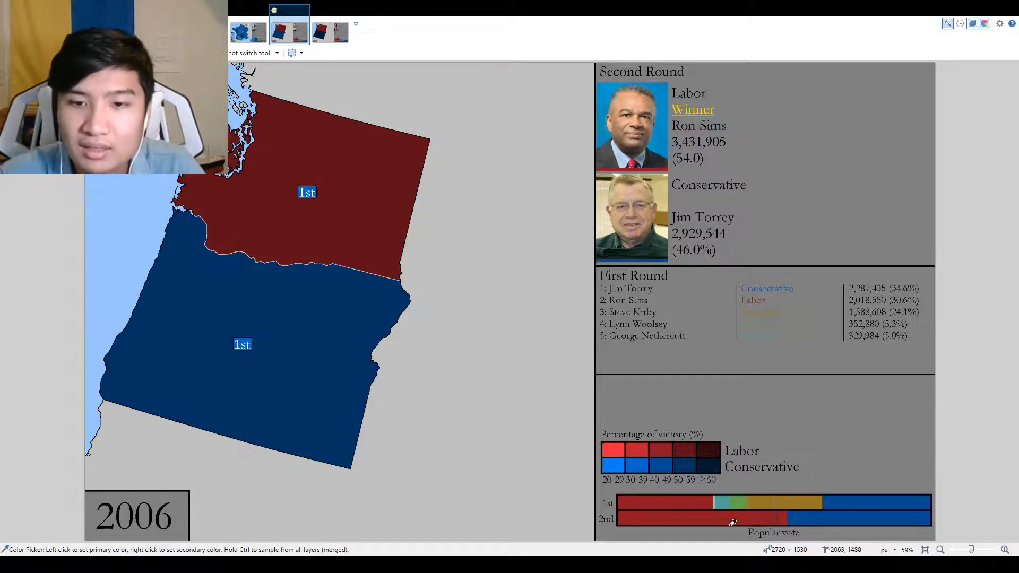
key("o")
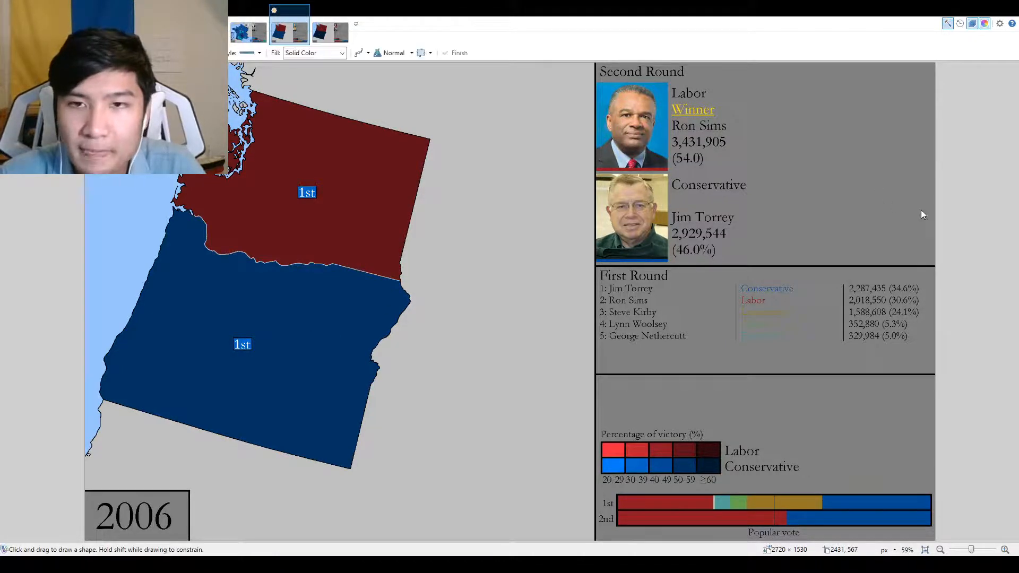
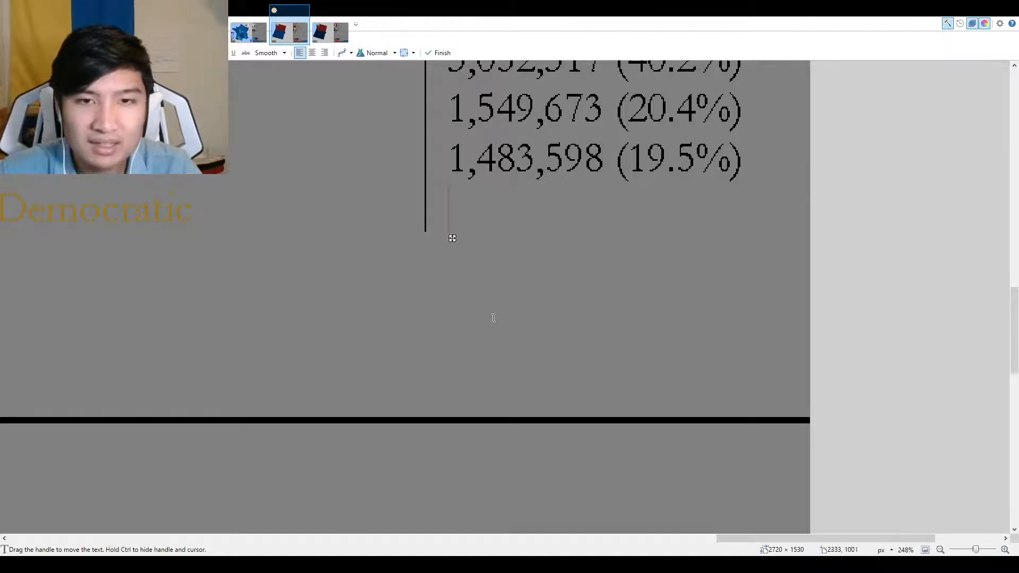
Enter 1,160,684 (15.3%) as the fourth-place result in the First Round vote column.
type("116068415.3")
key("Left")
key("Left")
key("Left")
key("Left")
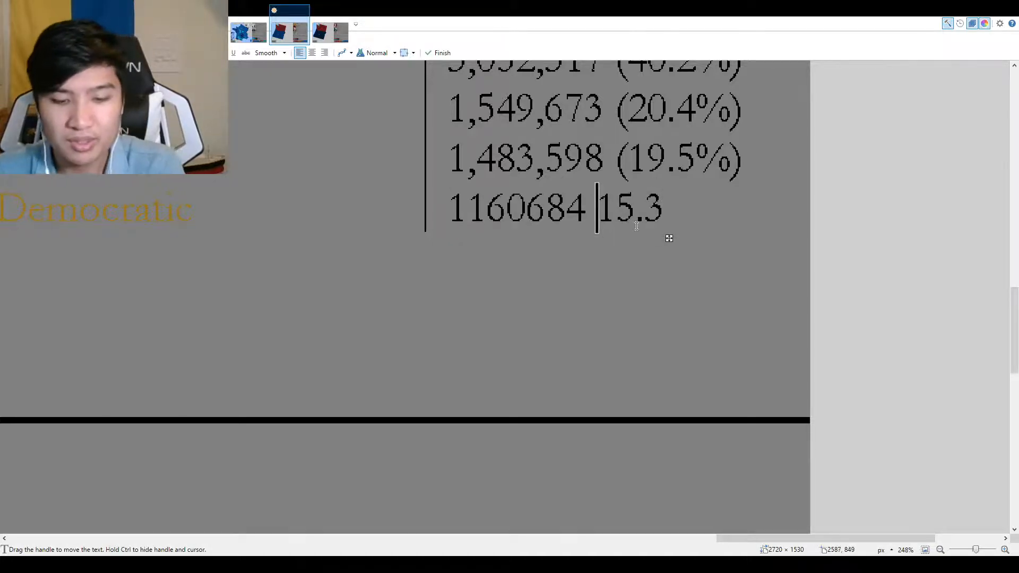
type("(")
key("End")
type("%)")
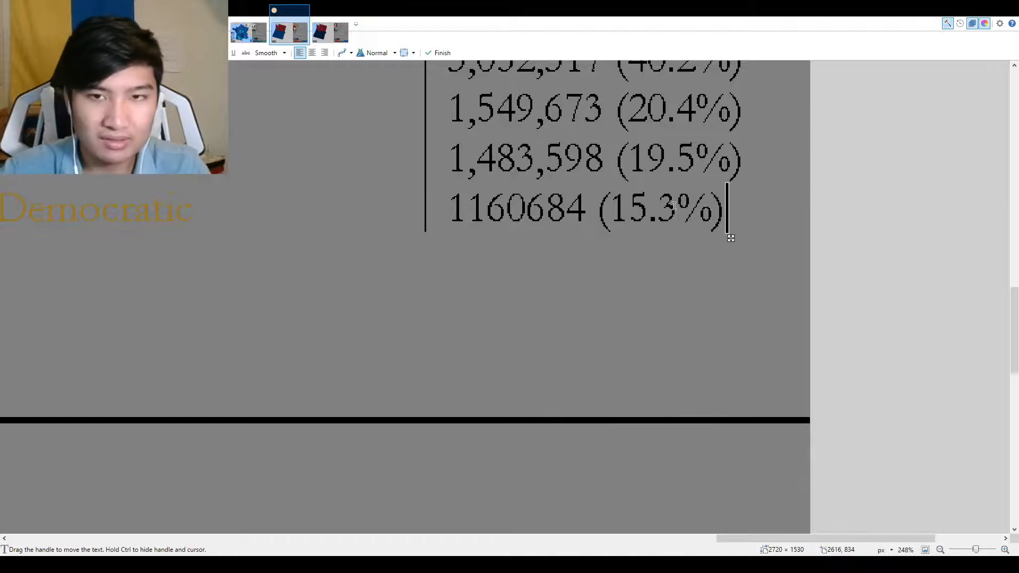
left_click(469, 206)
type(",")
left_click(534, 219)
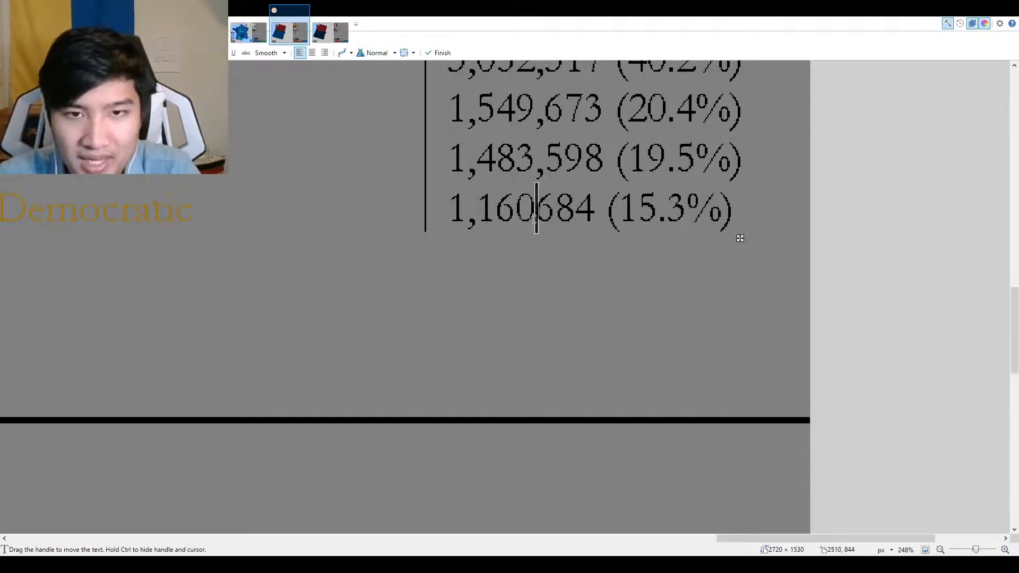
type(",")
scroll(646, 255, "down", 5)
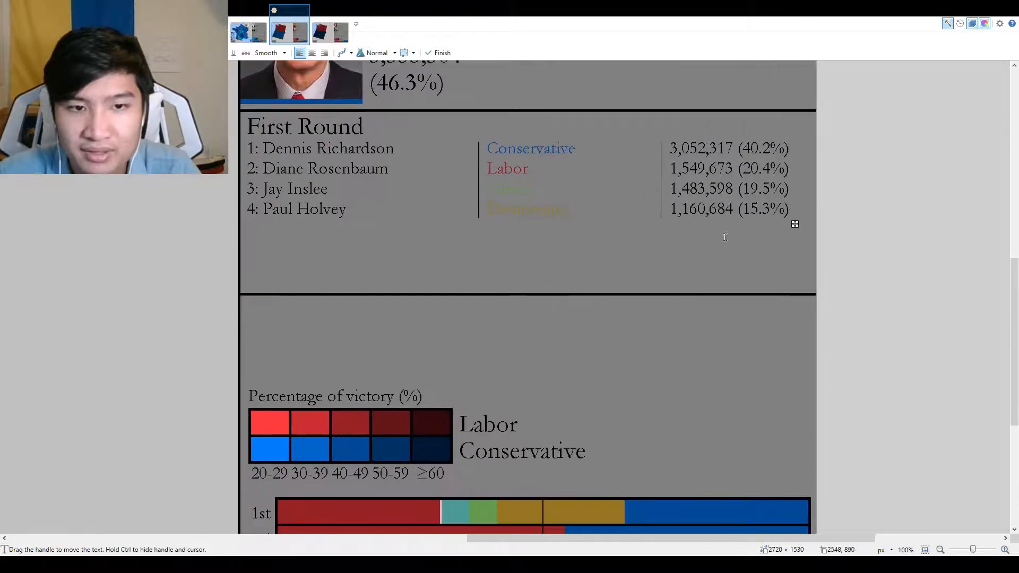
Clear the 1st popular-vote bar by filling all its coloured sections with the light background grey.
left_click(888, 164)
left_click_drag(576, 376, 633, 318)
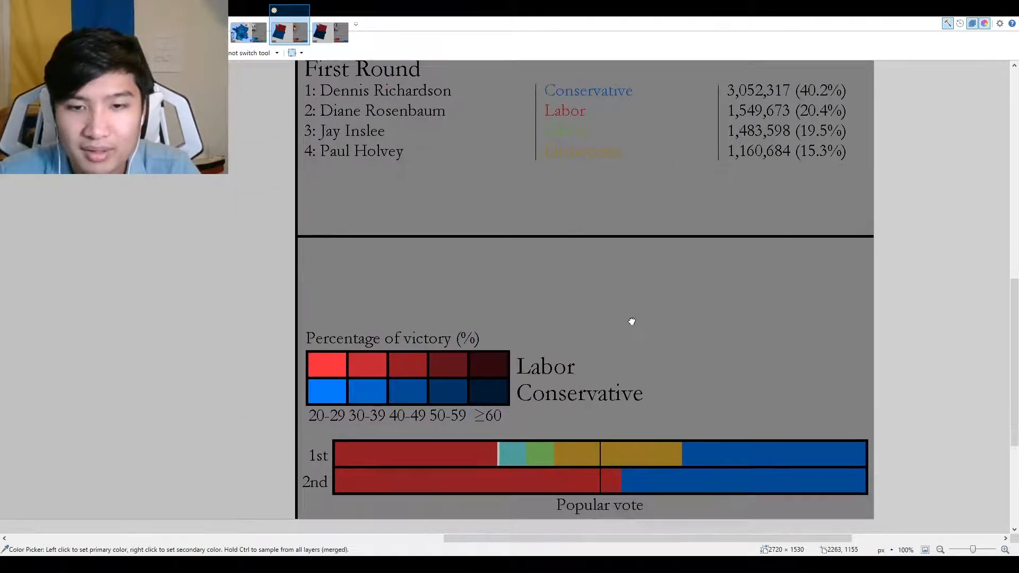
scroll(648, 362, "up", 1)
scroll(504, 510, "up", 1)
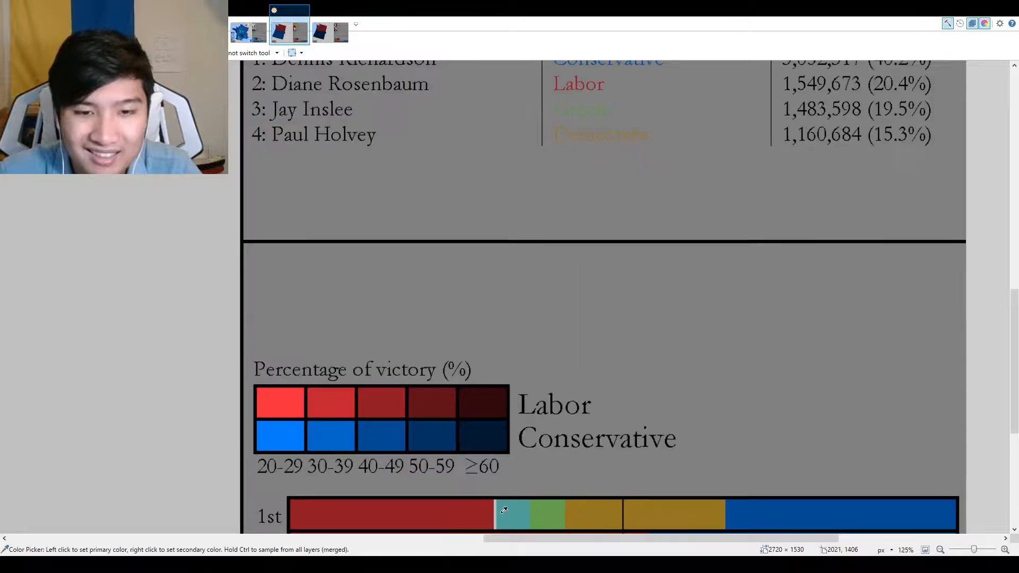
key("f")
left_click(517, 511)
left_click(478, 516)
left_click(540, 517)
left_click(597, 515)
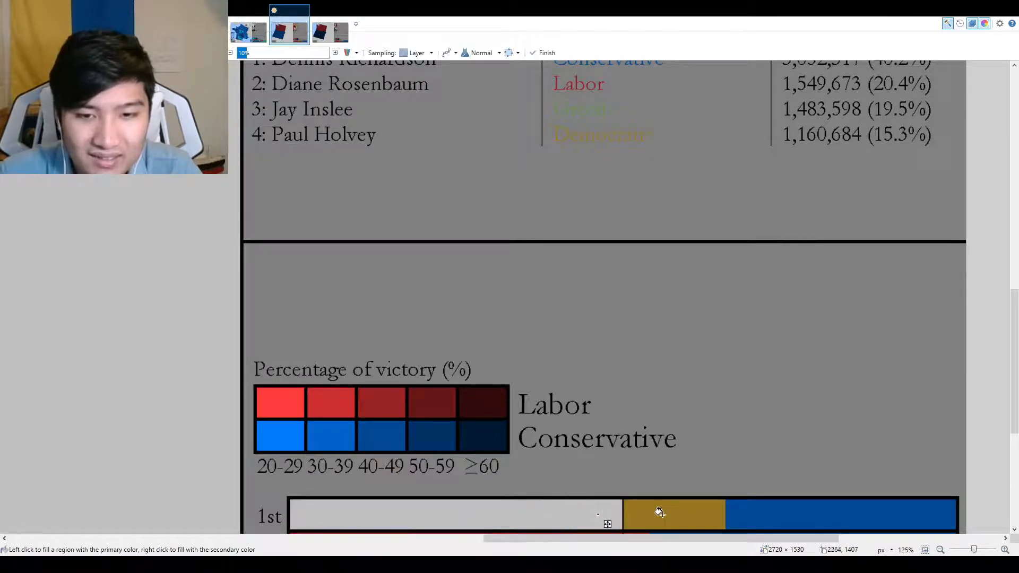
left_click(660, 515)
left_click(781, 516)
Clear the 2nd popular-vote bar by filling its red and blue sections with the light background grey.
scroll(779, 514, "down", 1)
scroll(781, 453, "down", 1)
left_click(701, 425)
left_click(641, 430)
left_click(585, 427)
scroll(585, 426, "down", 2)
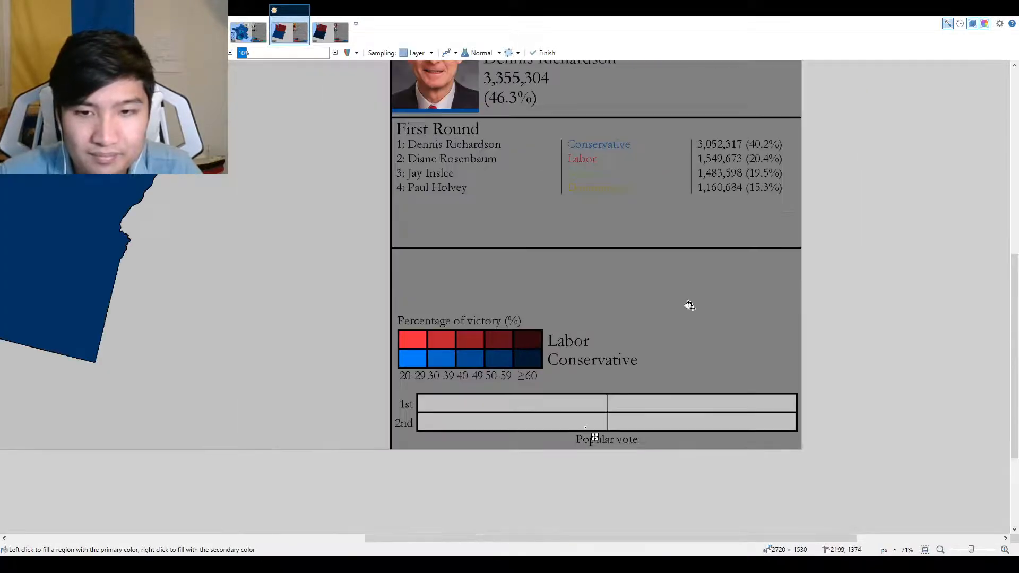
Select both halves of the 1st popular-vote bar with the Magic Wand to confine painting to it.
key("s")
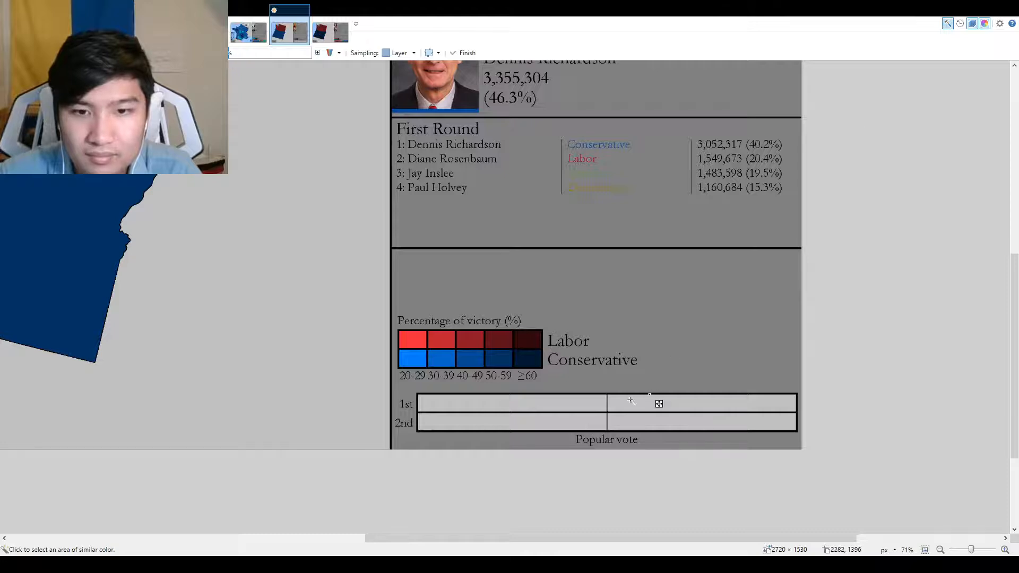
left_click(607, 402)
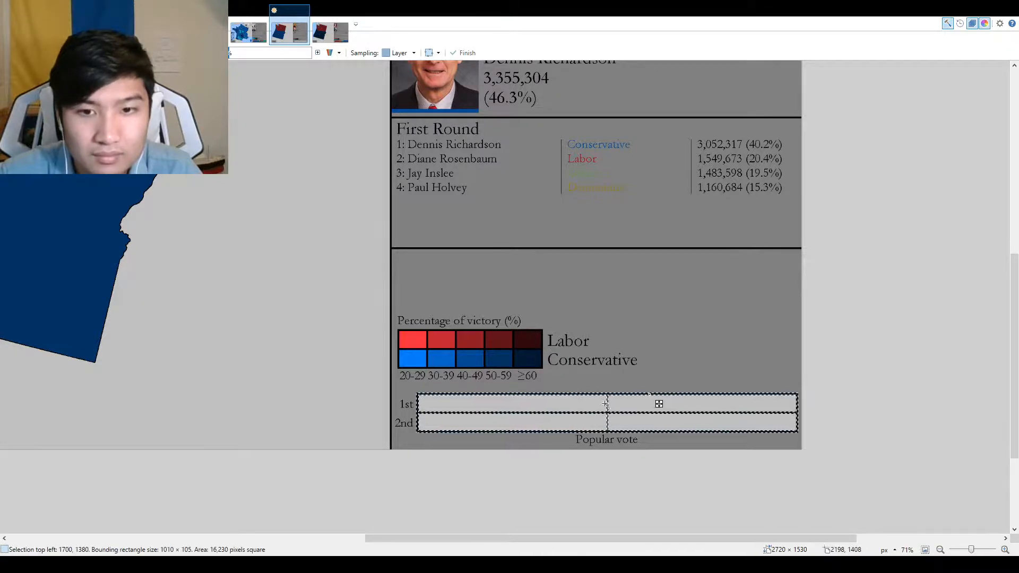
left_click(609, 403)
left_click(604, 403, "ctrl")
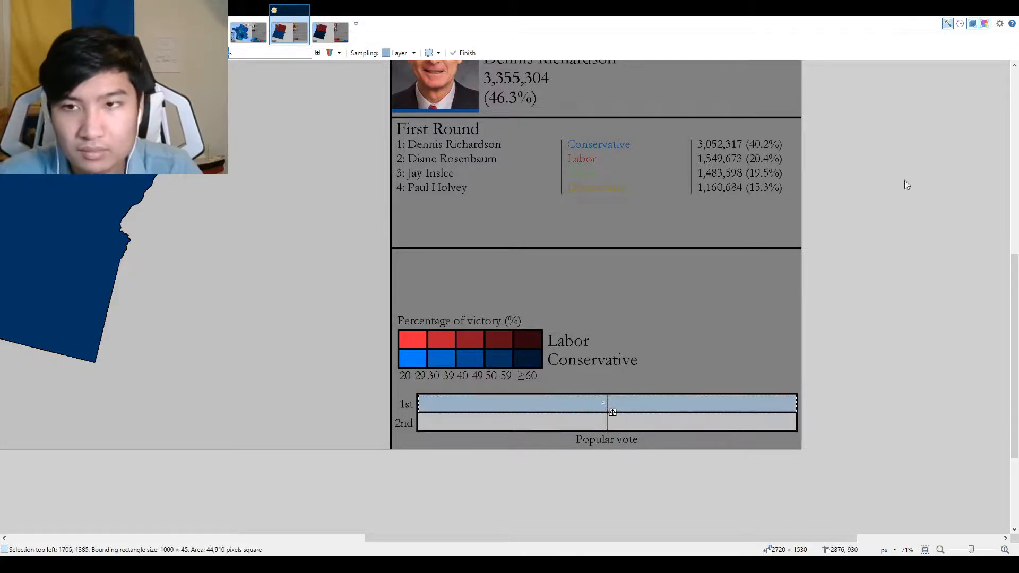
Sample the Labor 40-49 red and paint about the first fifth of the 1st bar, squaring it off with a filled rectangle.
key("k")
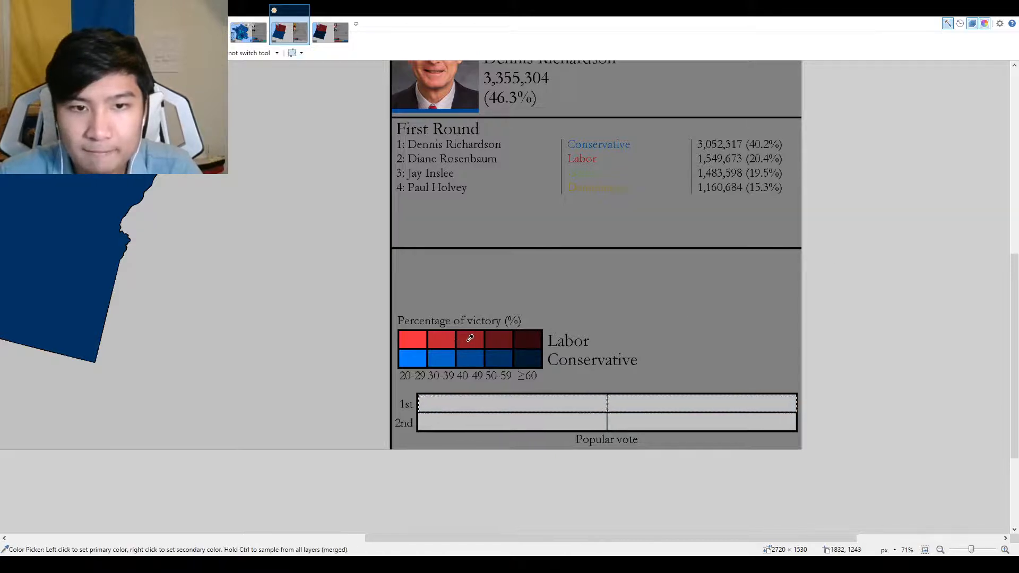
key("f")
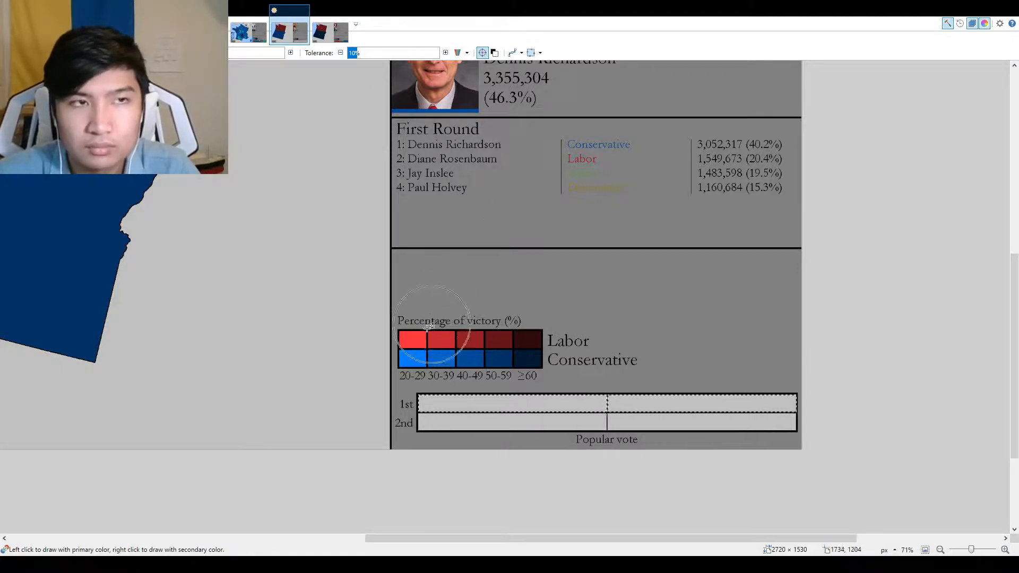
scroll(460, 409, "up", 5)
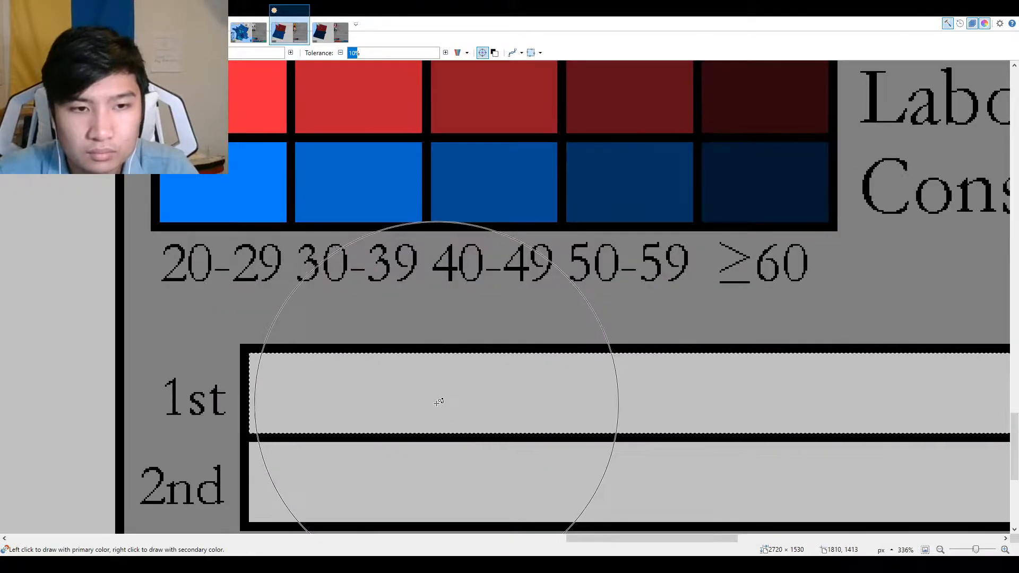
left_click(433, 402)
key("o")
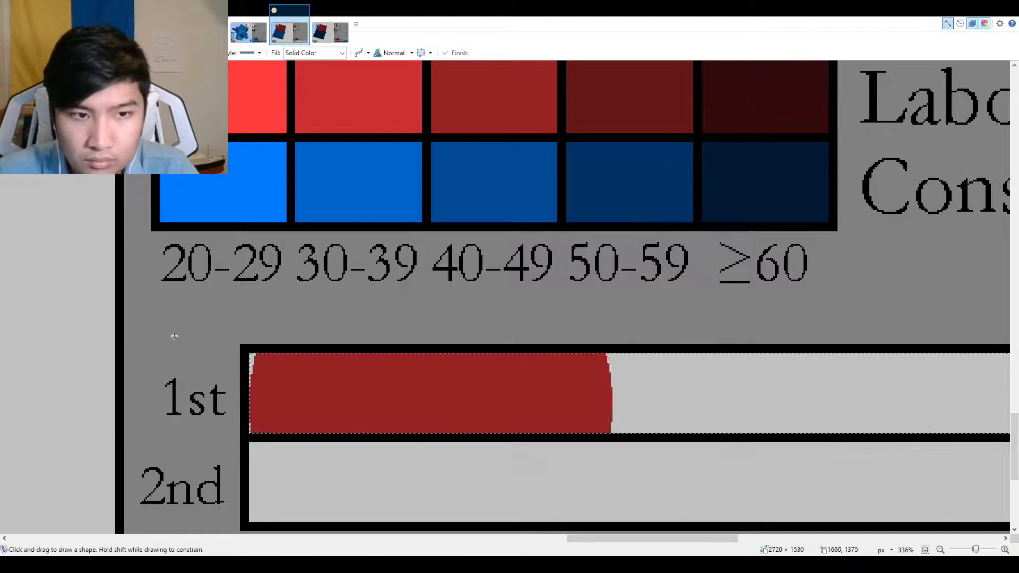
left_click_drag(593, 454, 601, 434)
scroll(600, 435, "down", 5)
Sample the Conservative 40-49 blue and paint about the last two-fifths of the 1st bar, squaring it off with a filled rectangle.
key("k")
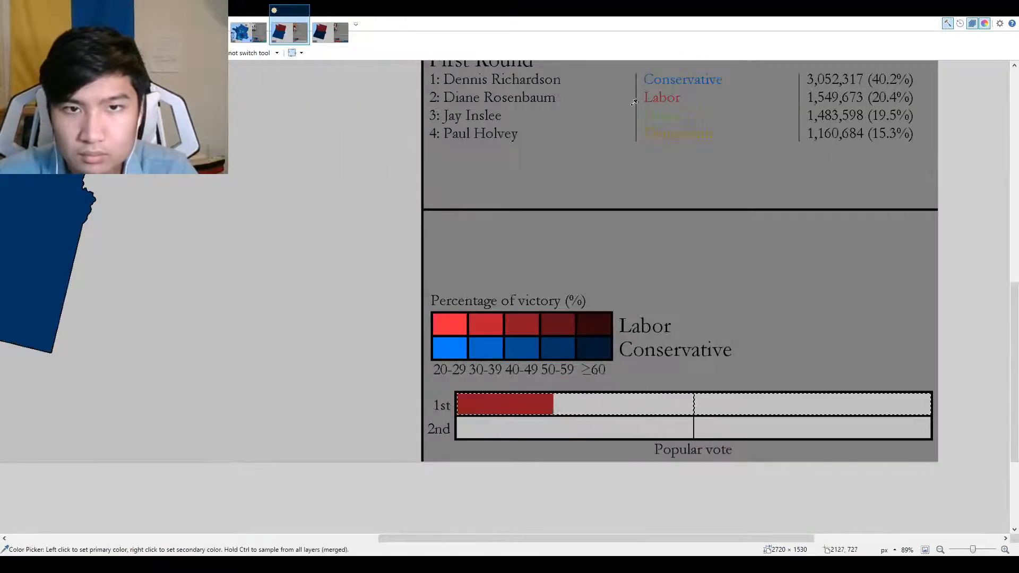
left_click(519, 349)
left_click_drag(621, 312, 472, 319)
key("r")
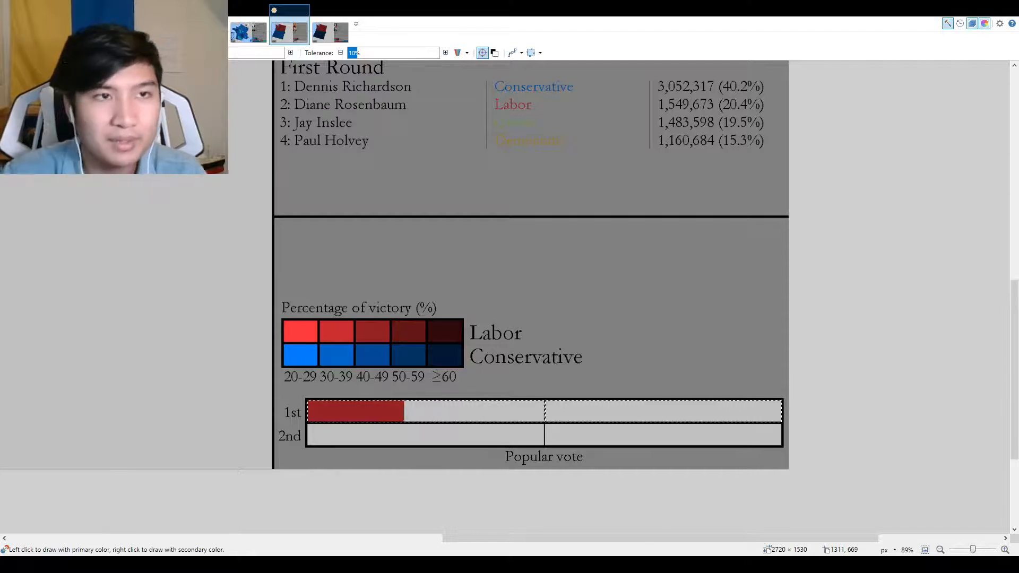
scroll(732, 405, "up", 5)
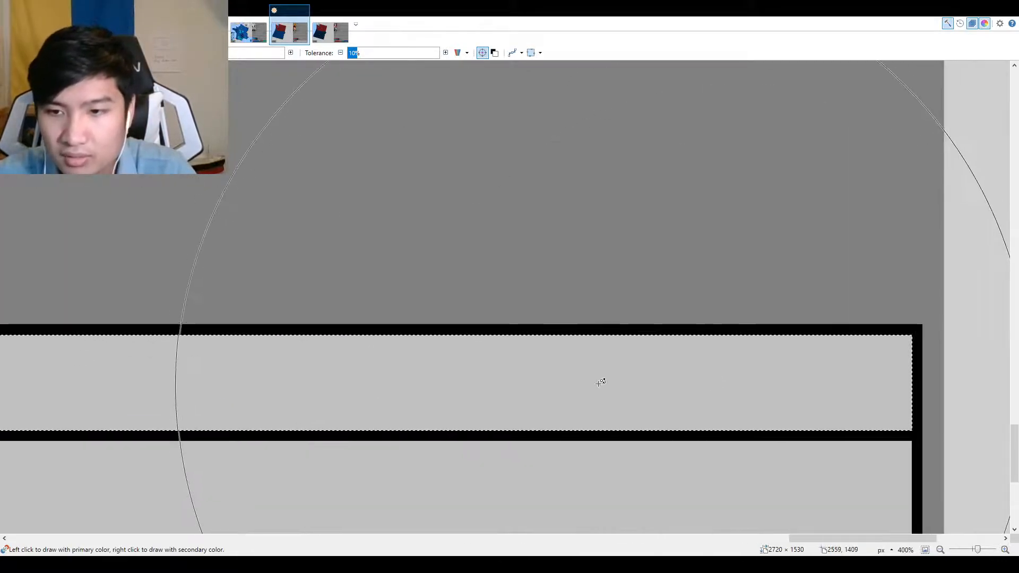
left_click(487, 371)
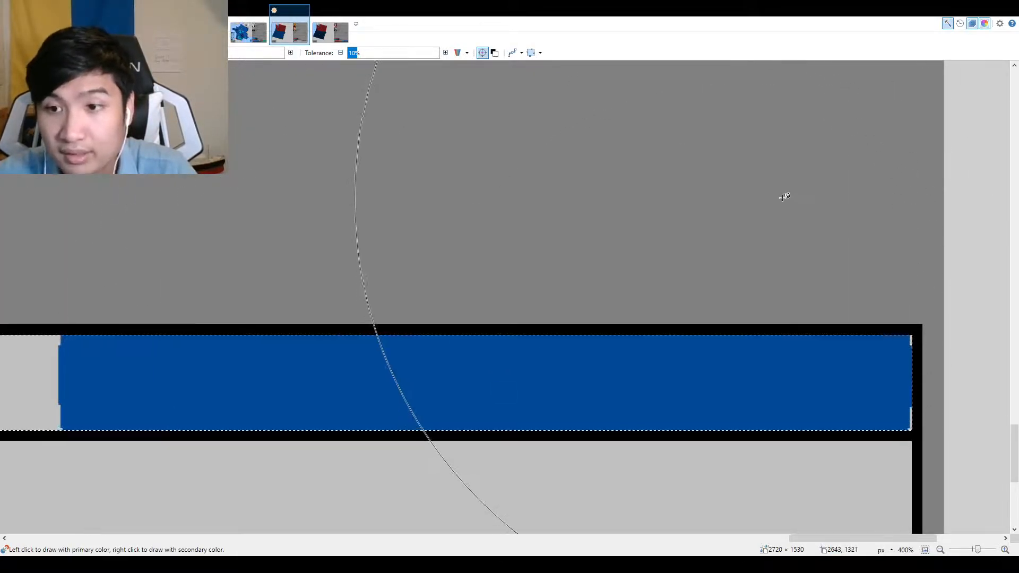
key("o")
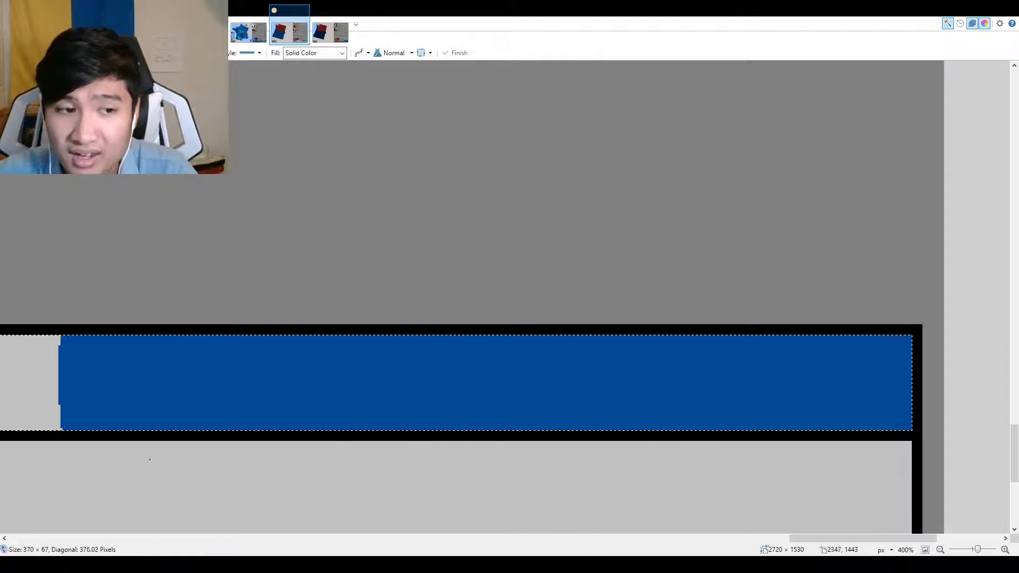
left_click_drag(60, 459, 61, 456)
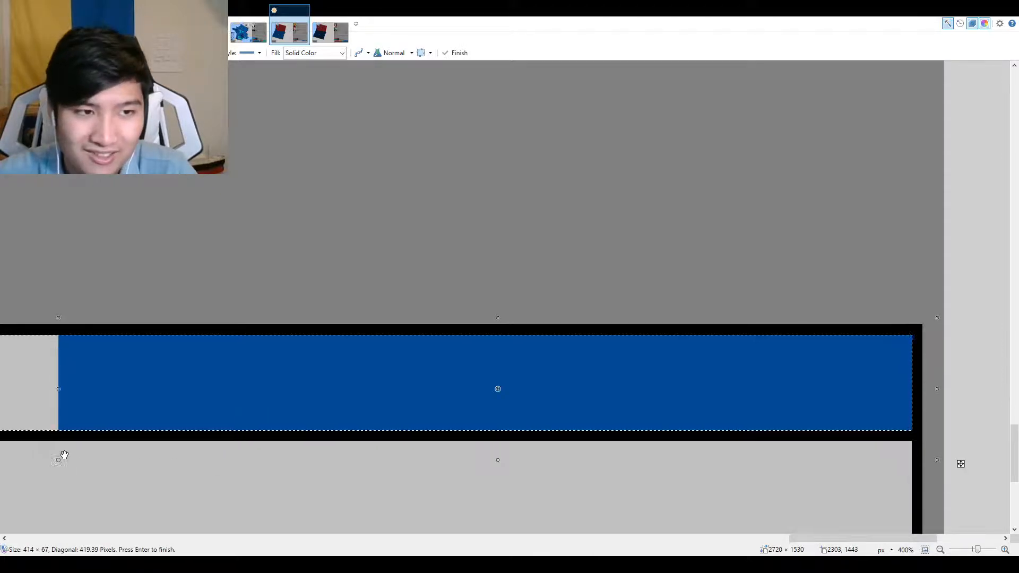
scroll(373, 318, "down", 3)
Sample the green of the Green party label and paint a section across the 1st bar's midline, adjoining the blue section.
key("k")
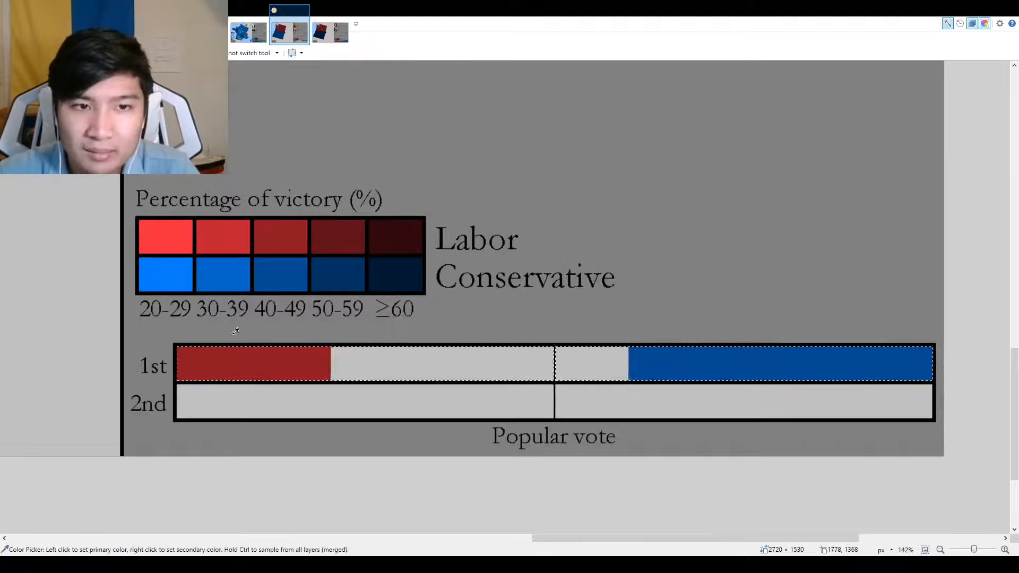
scroll(371, 329, "up", 8)
scroll(501, 349, "up", 3)
scroll(501, 349, "up", 2)
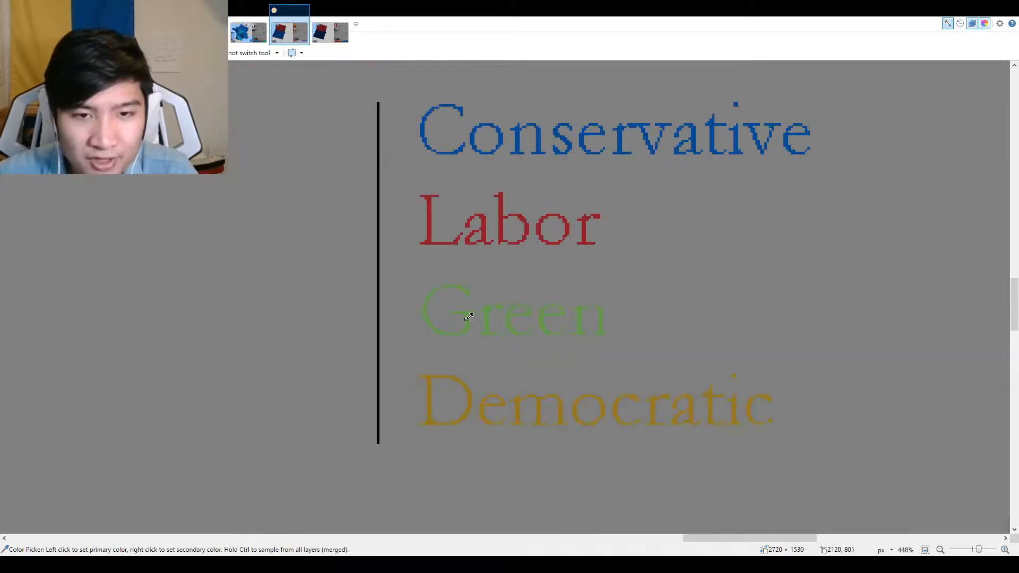
scroll(469, 317, "down", 5)
key("r")
scroll(658, 241, "down", 3)
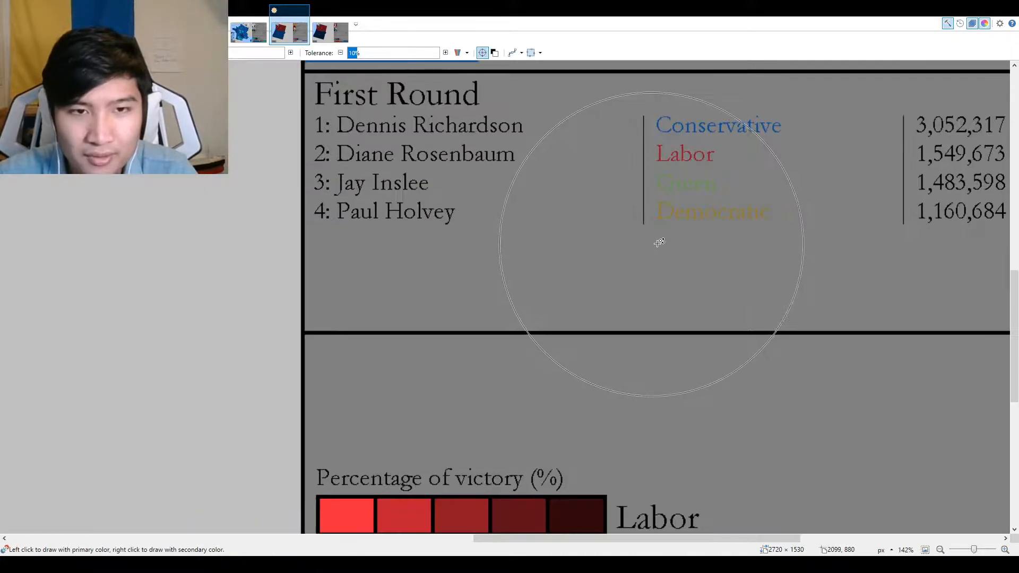
left_click_drag(595, 258, 457, 278)
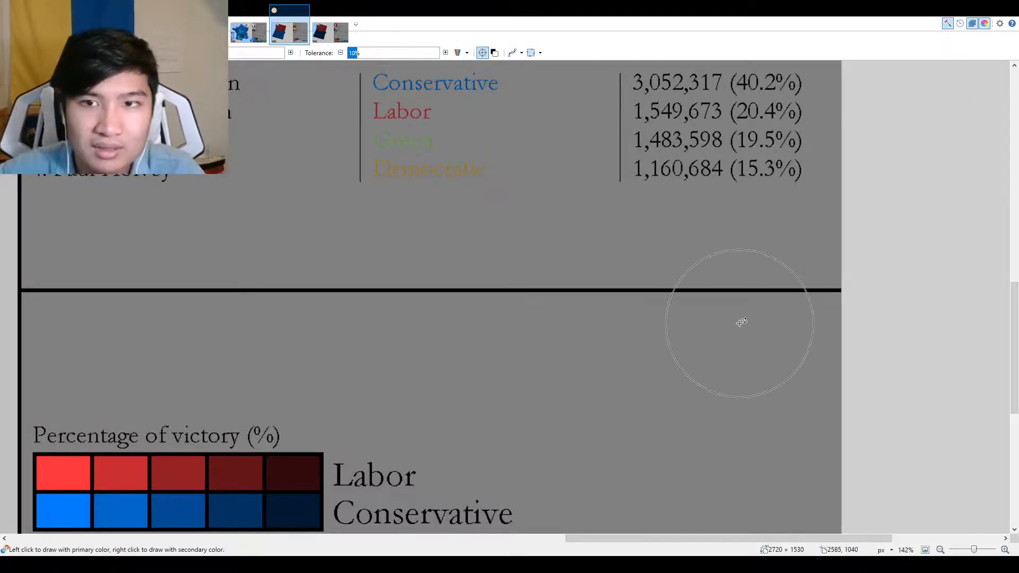
scroll(739, 318, "down", 5)
scroll(455, 250, "up", 7)
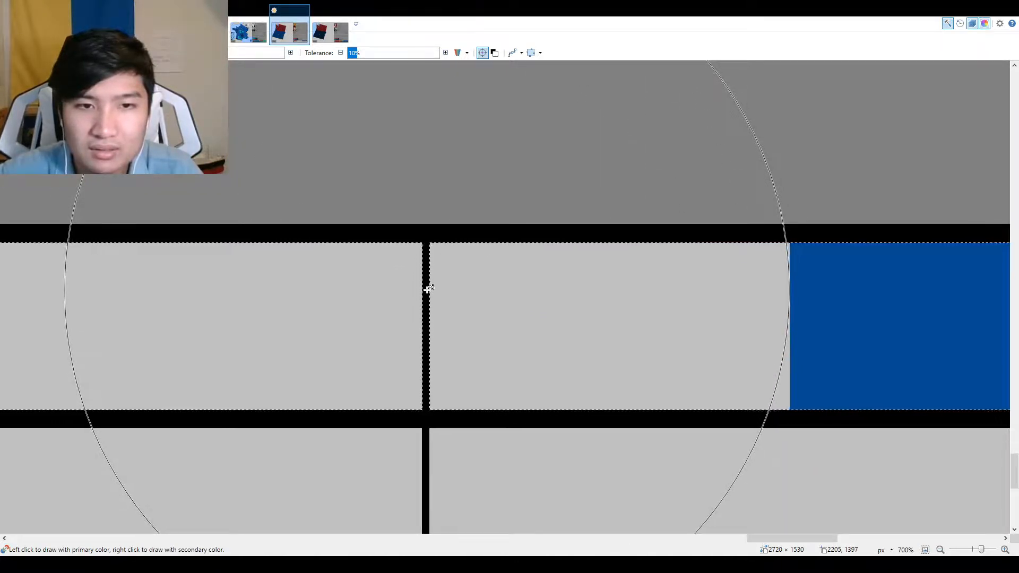
left_click(430, 290)
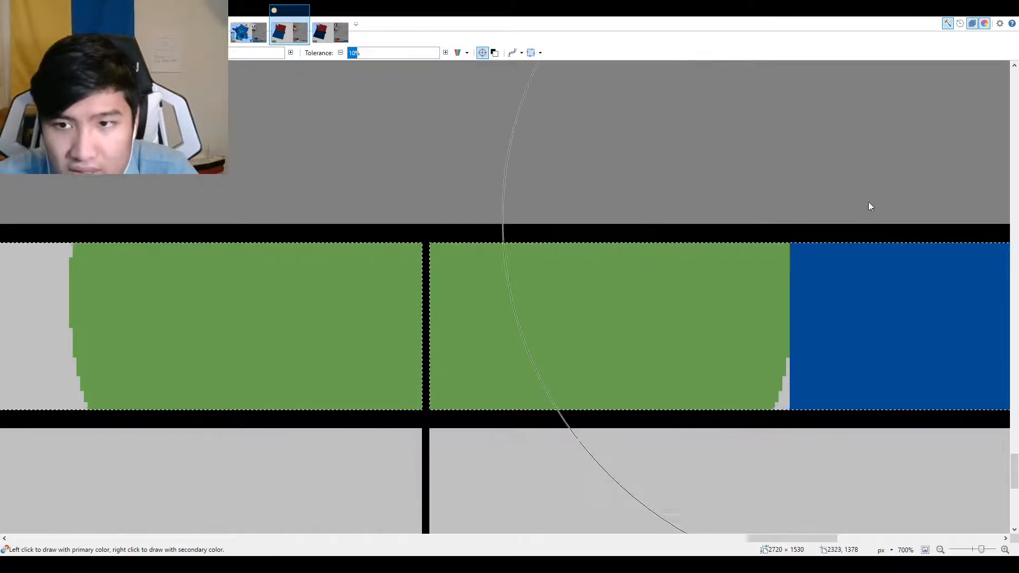
Square off both ends of the 1st bar's green section with a filled rectangle about 196 px wide, meeting the blue.
key("o")
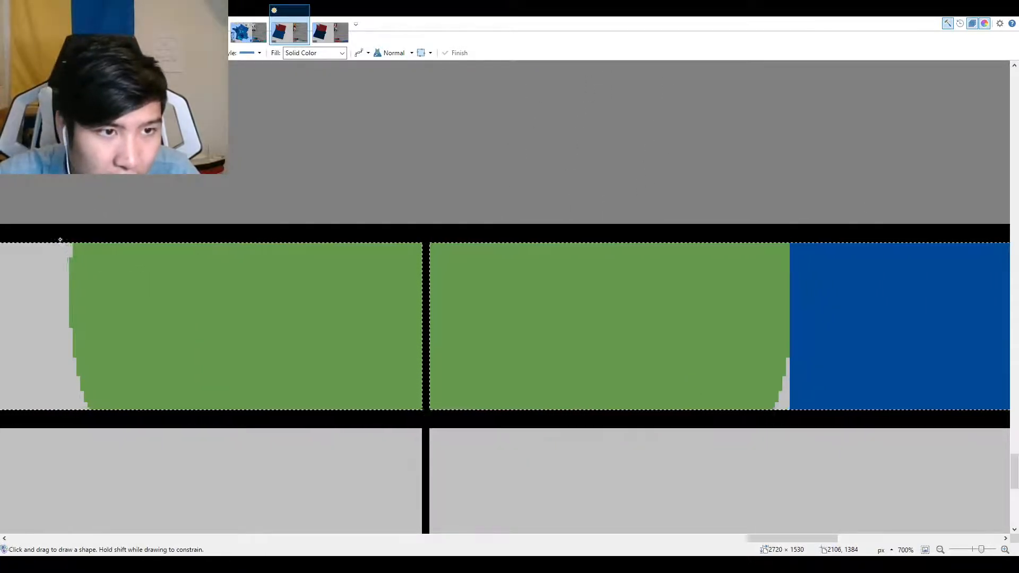
left_click_drag(60, 240, 114, 254)
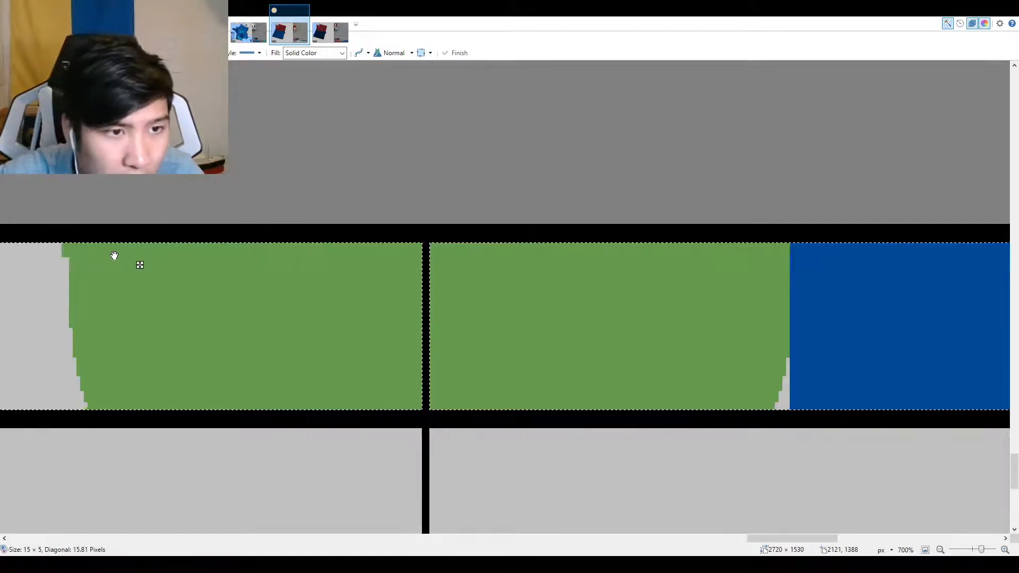
key("Return")
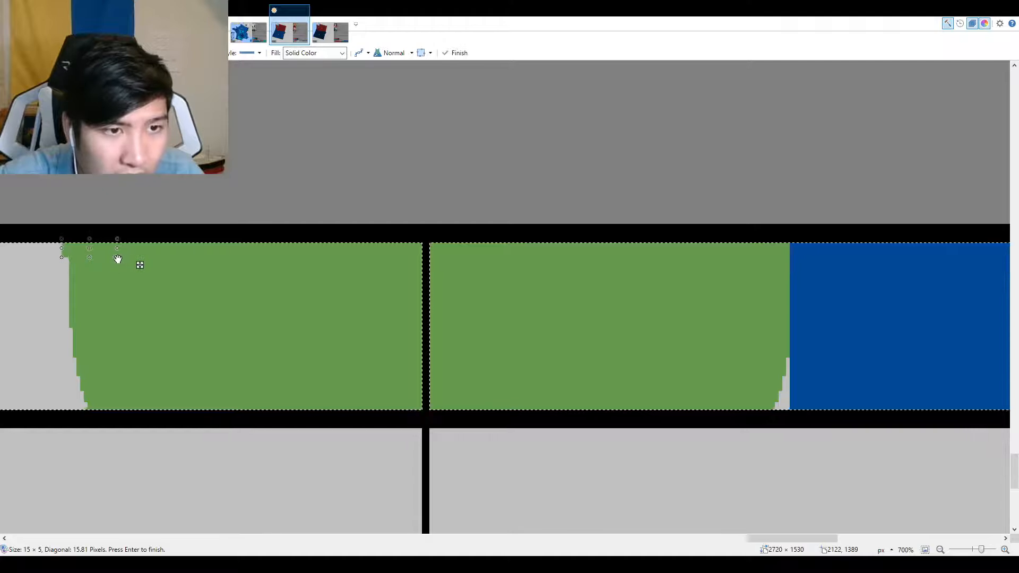
left_click_drag(118, 259, 788, 419)
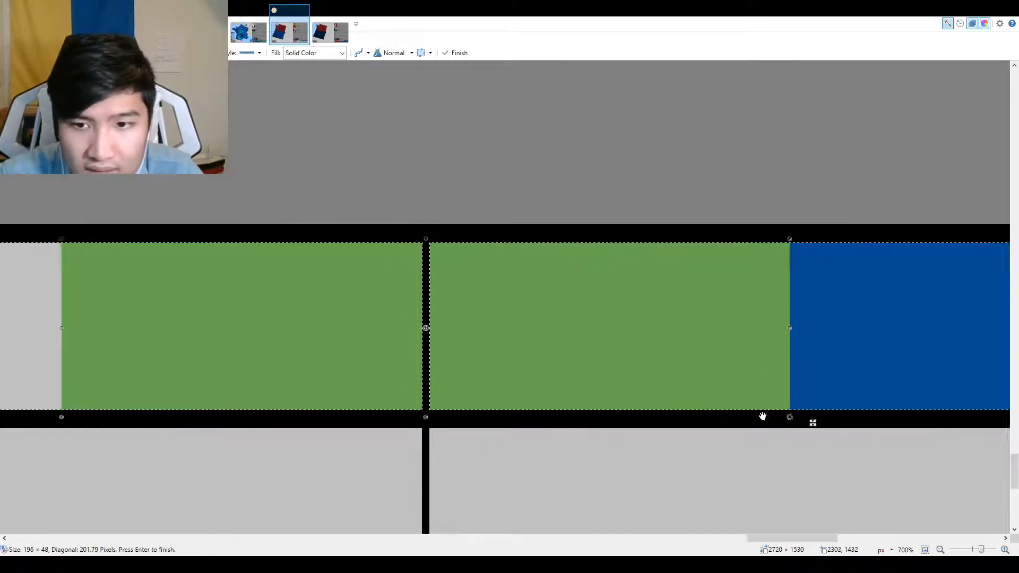
scroll(765, 416, "down", 8)
Sample the gold of the Democratic party label and paint a section in the 1st bar between the red and green sections.
left_click(881, 161)
scroll(739, 322, "up", 5)
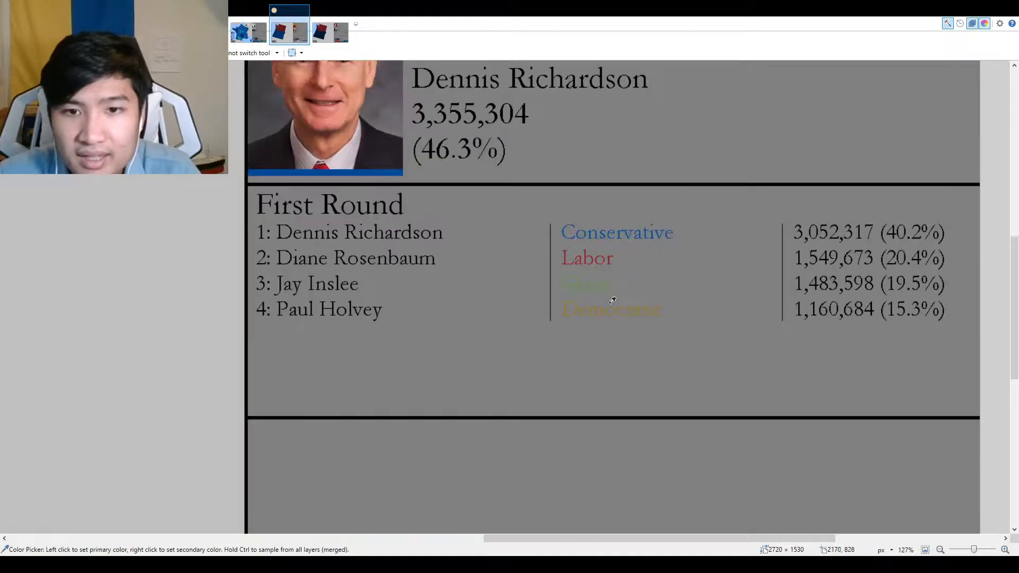
scroll(569, 306, "up", 3)
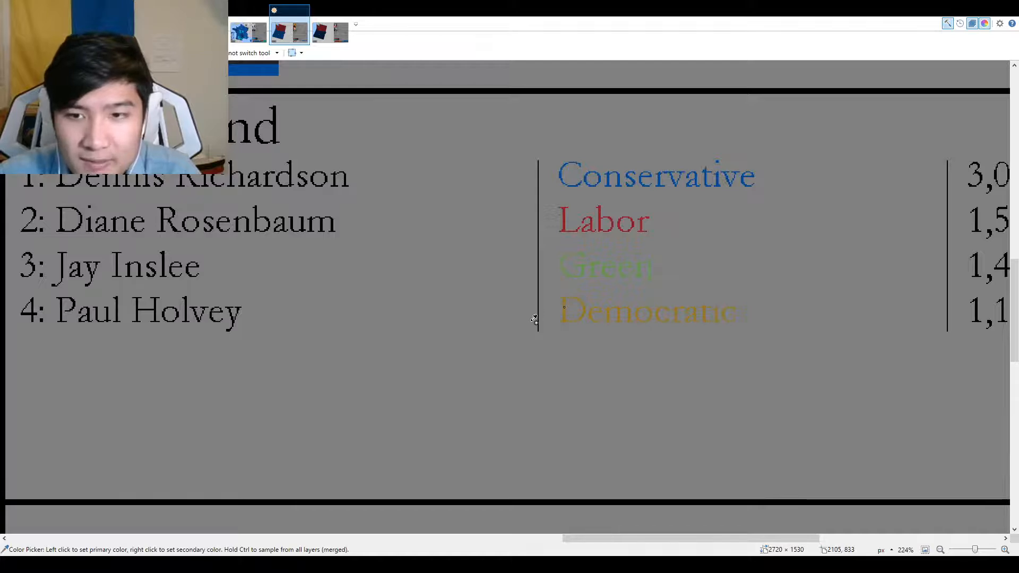
scroll(561, 308, "down", 3)
key("r")
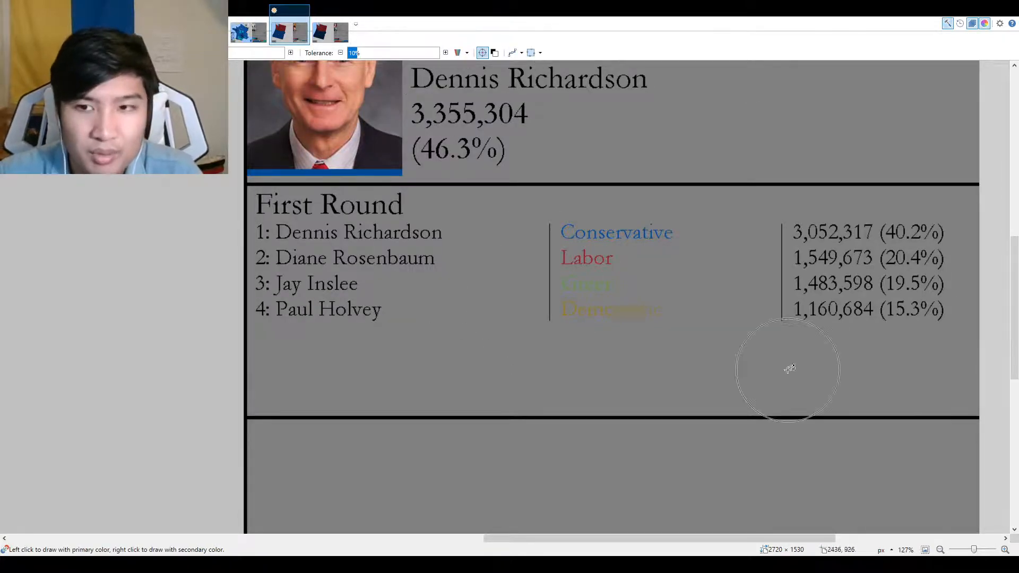
scroll(797, 366, "down", 5)
scroll(509, 320, "up", 5)
scroll(509, 320, "up", 2)
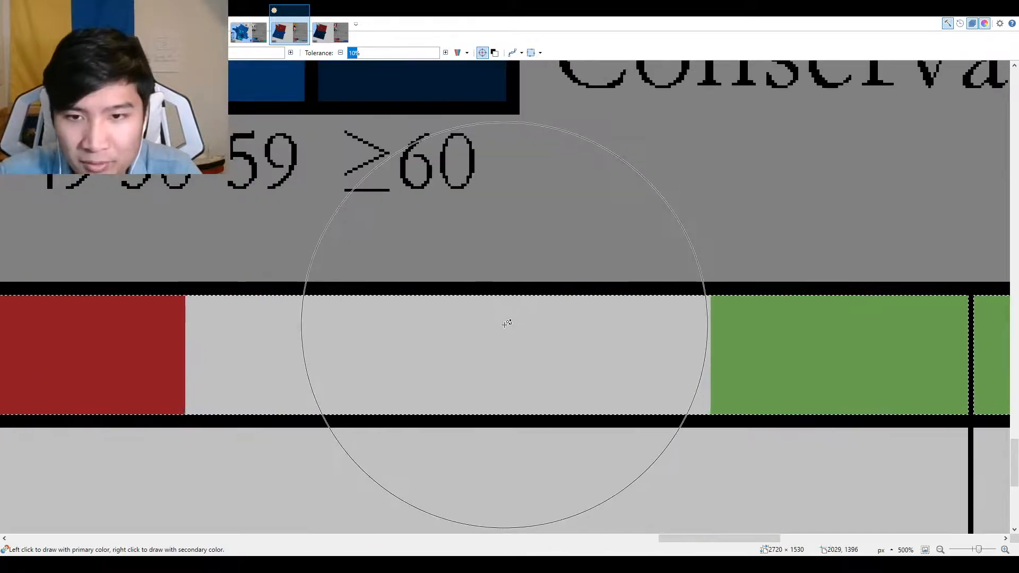
left_click(509, 323)
Square off the 1st bar's gold section with a filled rectangle about 153 px wide, meeting the green section.
key("o")
key("o")
scroll(196, 357, "up", 3)
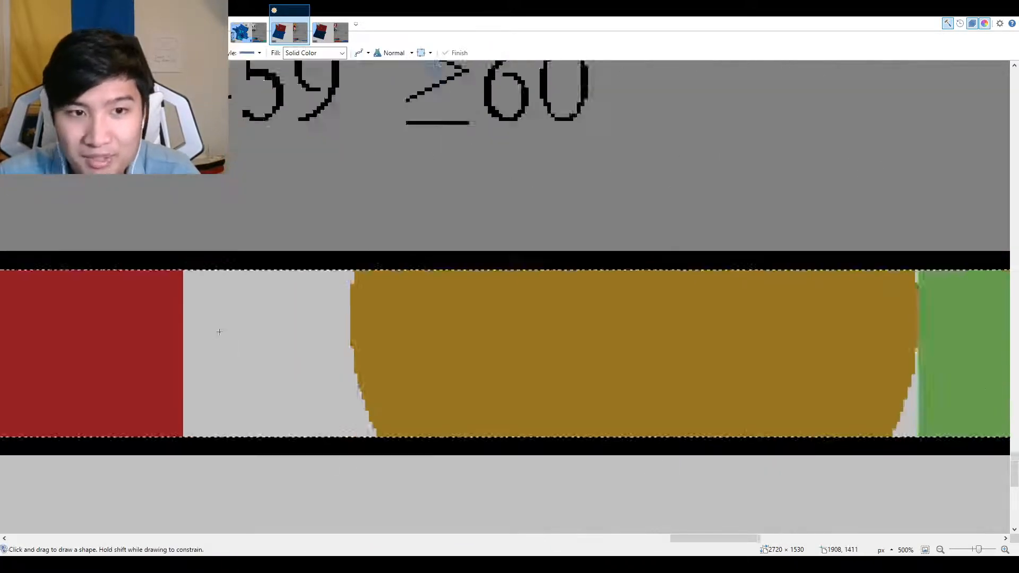
left_click_drag(378, 260, 680, 492)
scroll(673, 463, "down", 5)
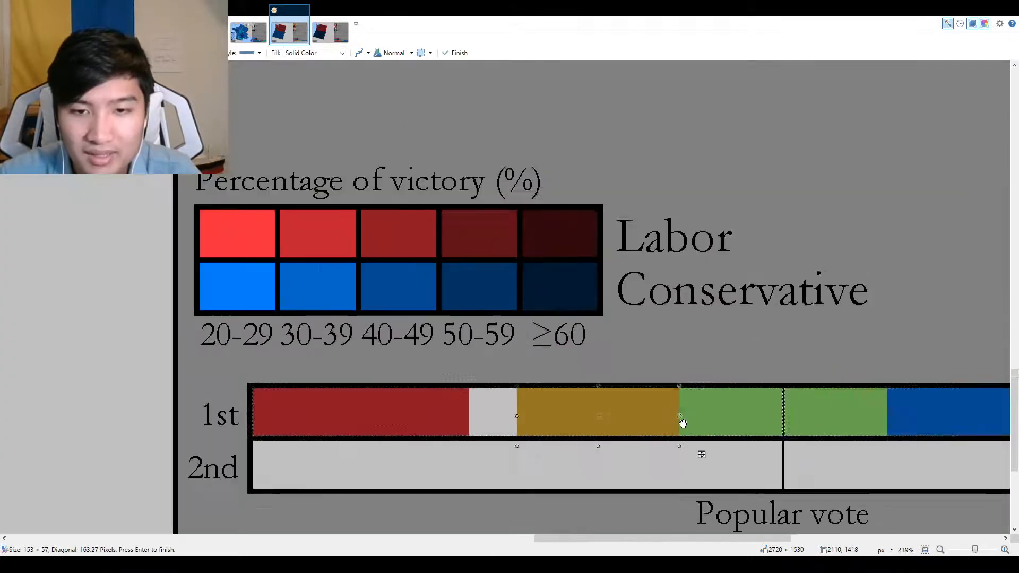
key("Return")
scroll(685, 425, "down", 2)
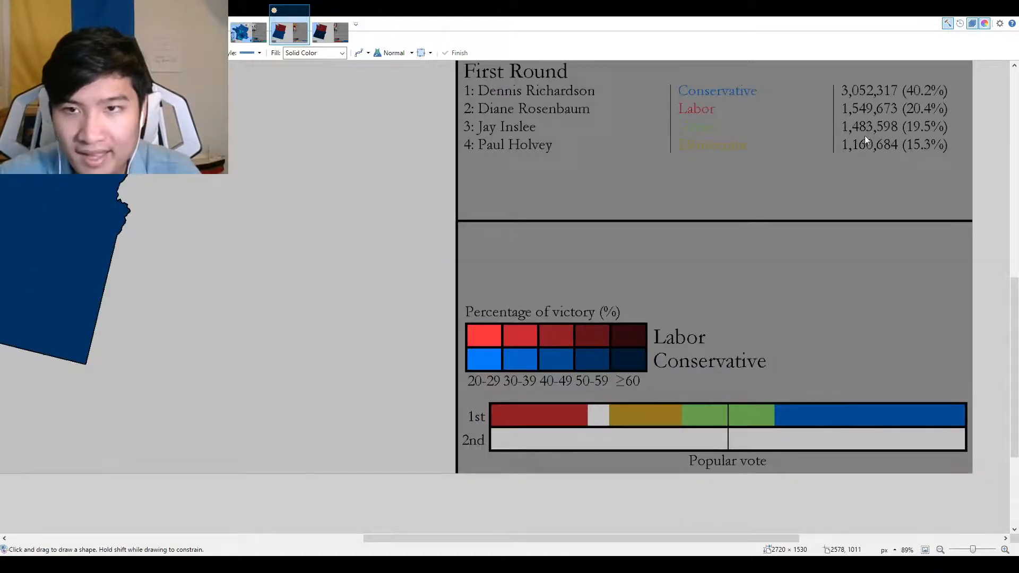
Select both halves of the 2nd popular-vote bar and paint it Labor 40-49 red from its start to just past the midline.
key("s")
left_click(758, 439)
key("ctrl+d")
key("k")
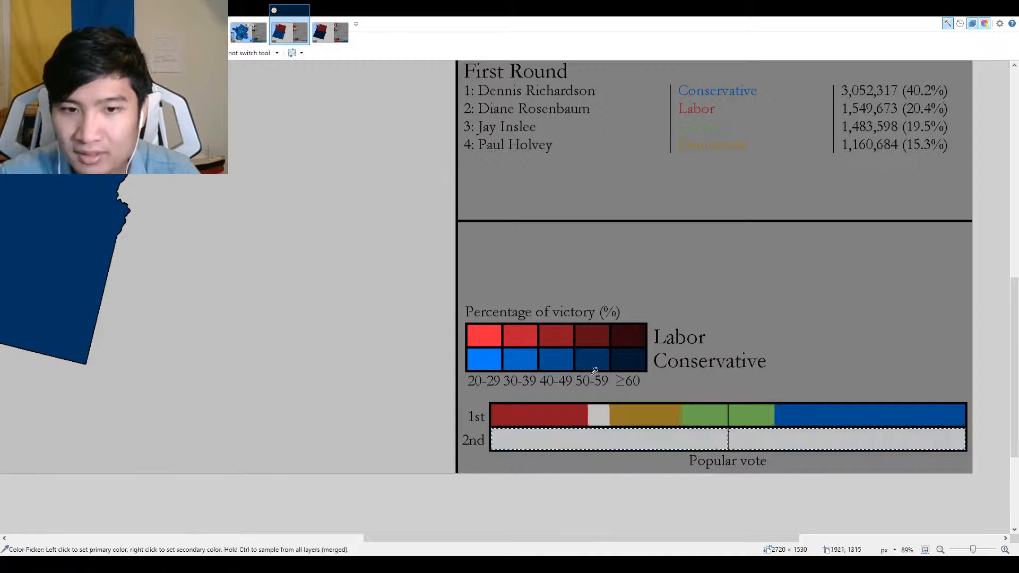
scroll(584, 403, "up", 4)
key("r")
left_click_drag(683, 408, 380, 217)
scroll(398, 228, "up", 3)
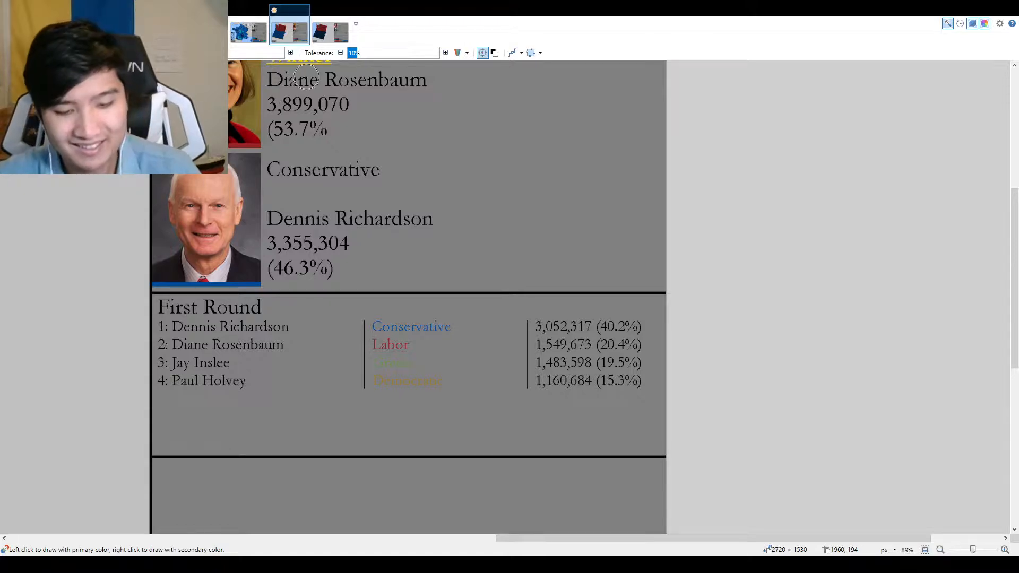
scroll(507, 288, "down", 5)
scroll(507, 288, "up", 6)
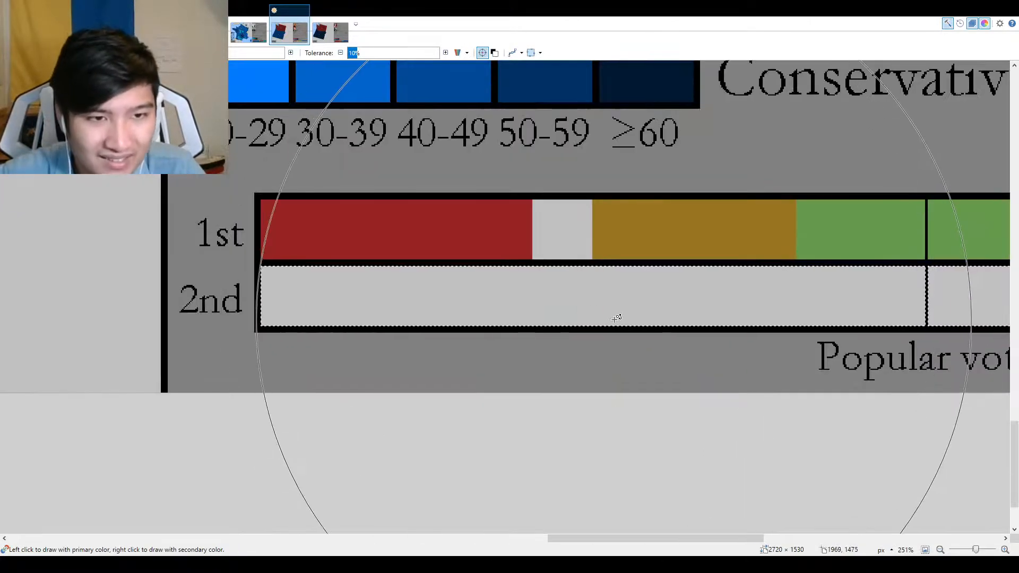
left_click(619, 316)
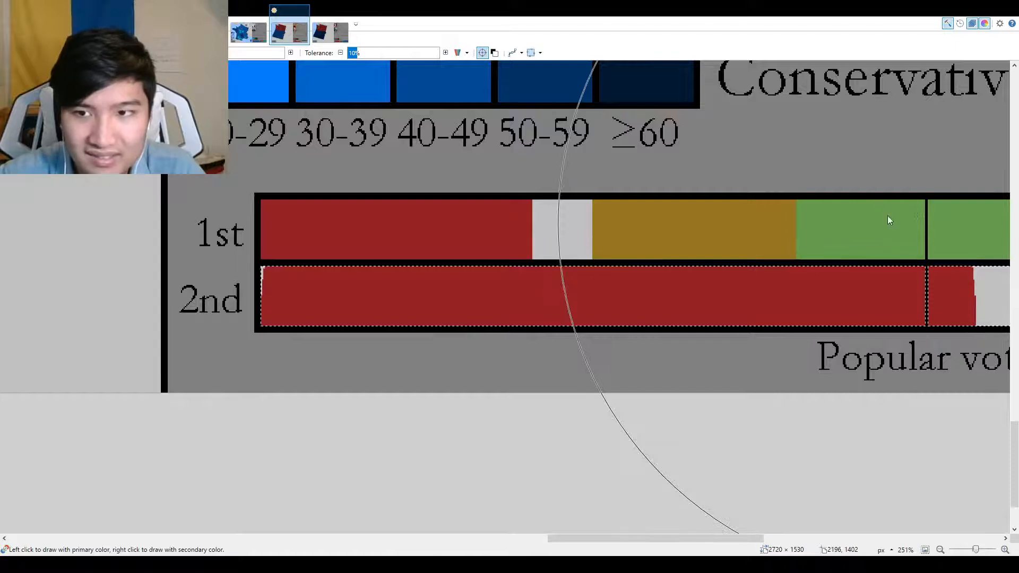
Square off the 2nd bar's red section with a filled rectangle and fill the rest of the bar with Conservative 40-49 blue.
key("o")
scroll(951, 270, "up", 2)
left_click_drag(985, 266, 458, 368)
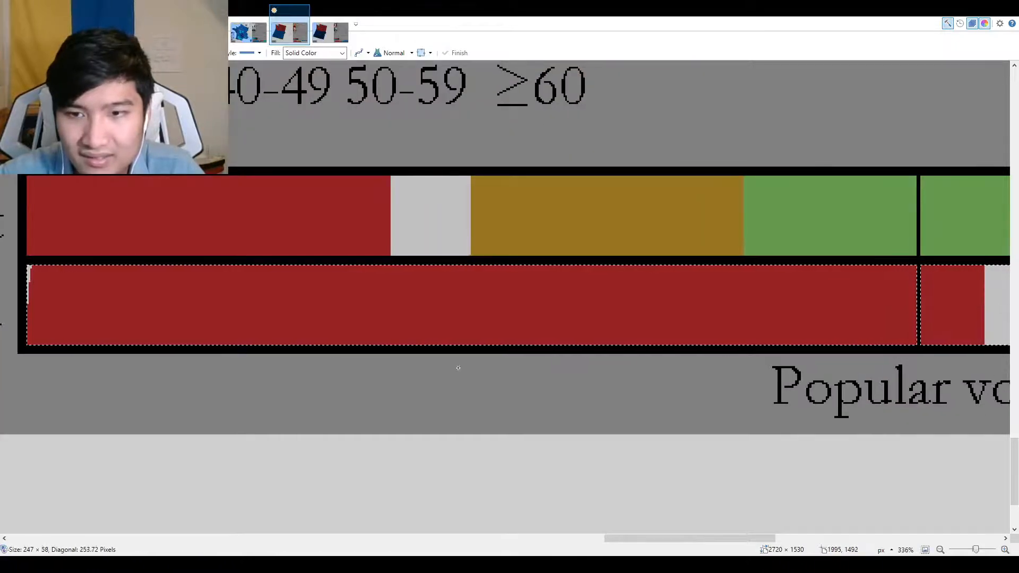
left_click_drag(31, 361, 21, 362)
scroll(200, 319, "down", 6)
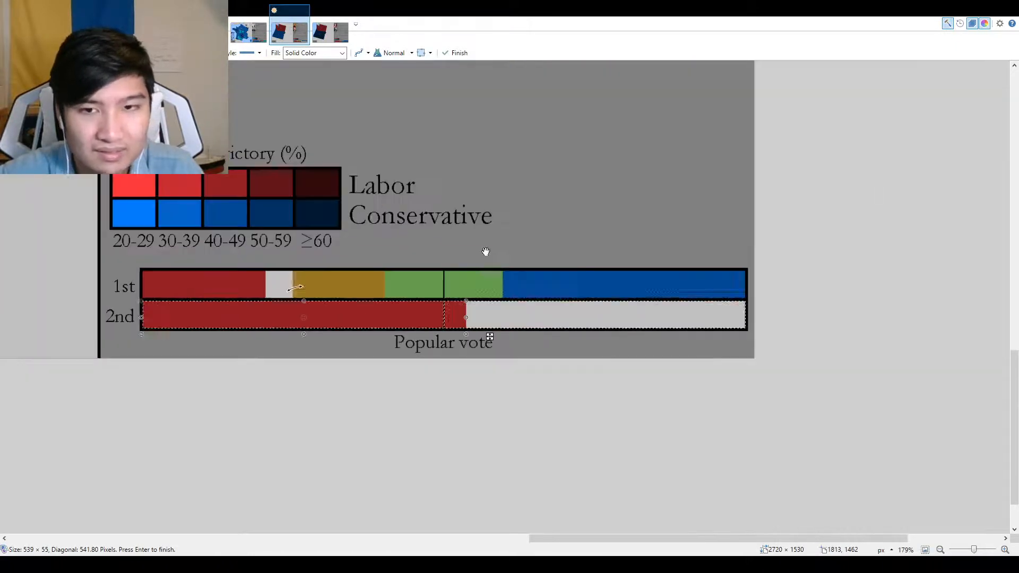
key("Return")
key("f")
left_click(507, 322)
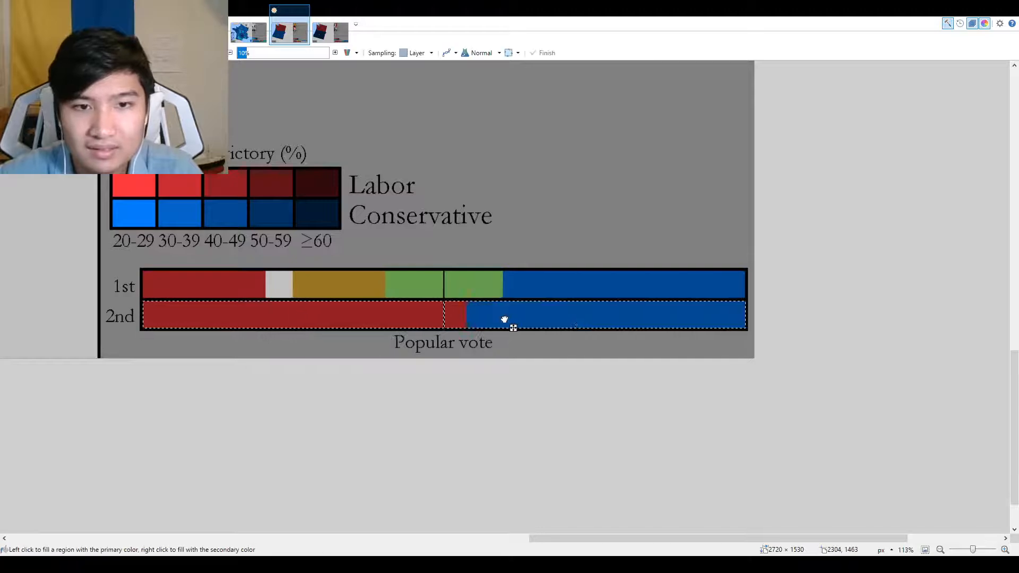
Add the missing closing parenthesis to the Labor winner's 53.7% figure with a "%)" text aligned over the existing percent sign.
scroll(628, 329, "down", 3)
scroll(627, 329, "up", 3)
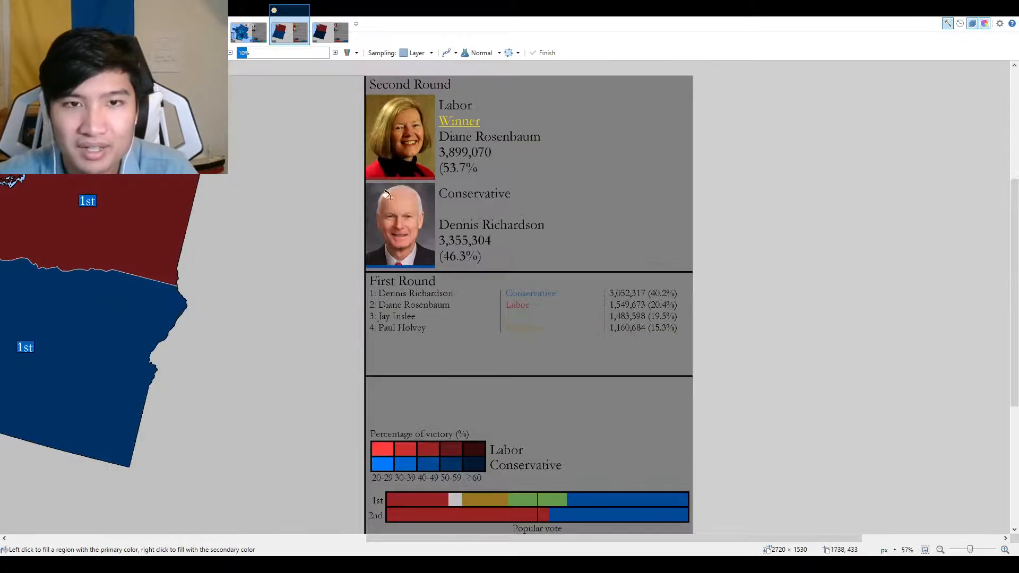
scroll(732, 159, "up", 4)
key("t")
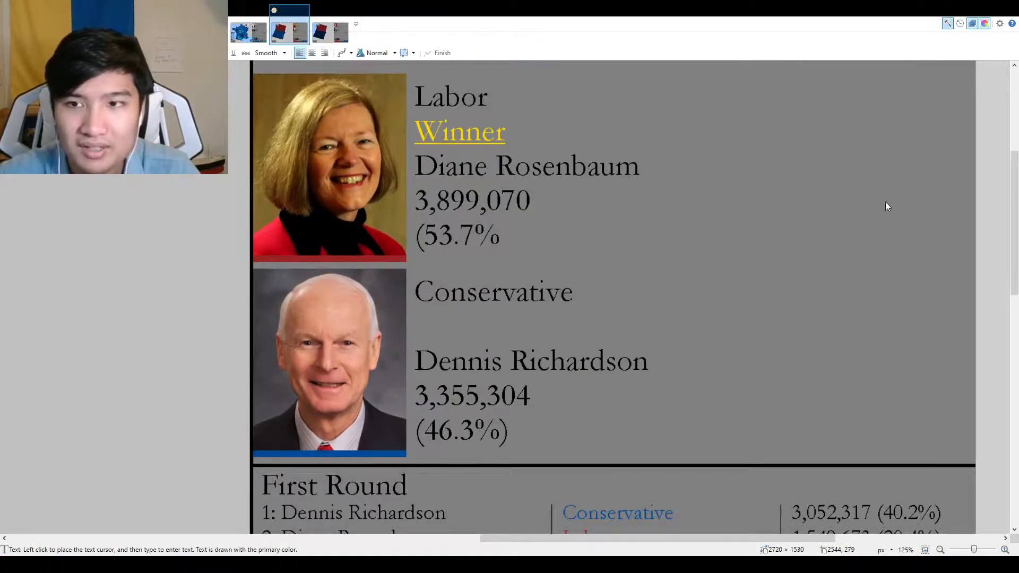
left_click(461, 220)
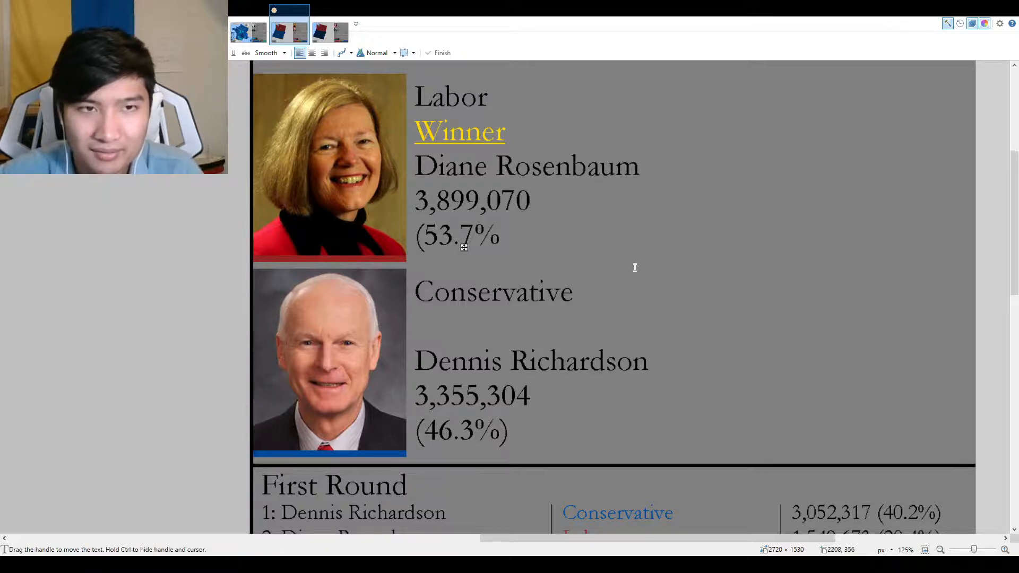
left_click(500, 254)
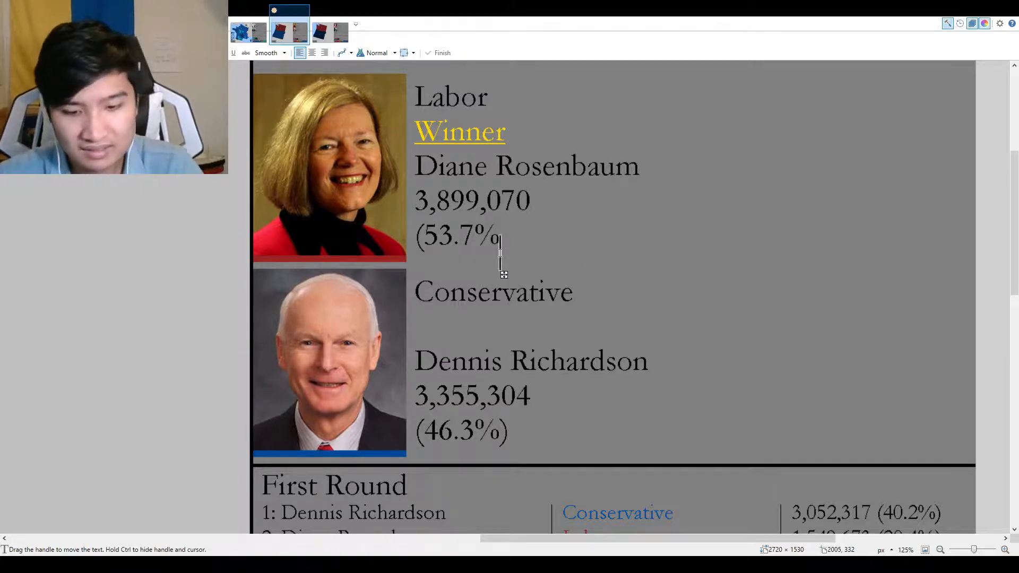
type("%)")
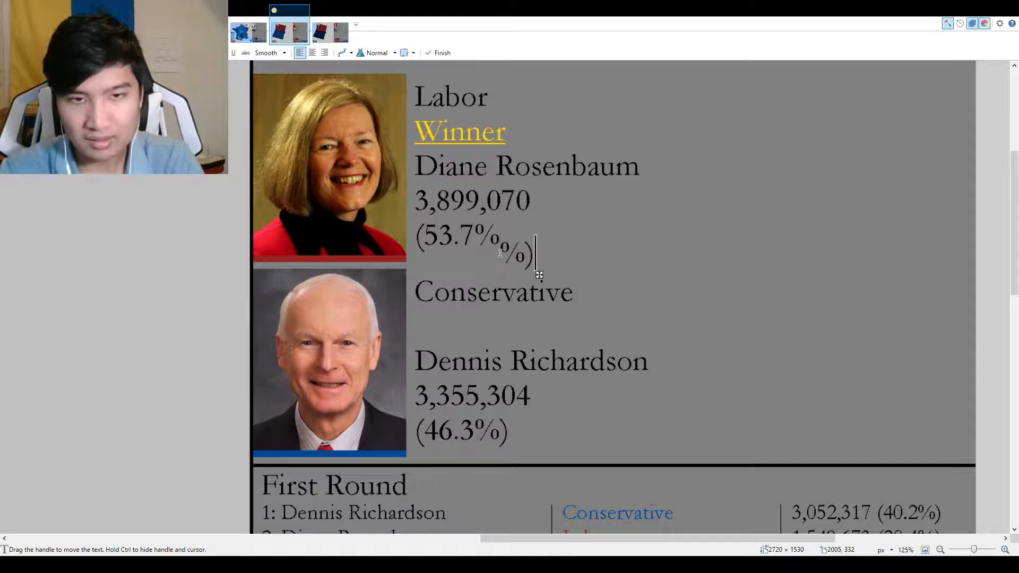
scroll(500, 253, "up", 5)
left_click_drag(570, 334, 496, 284)
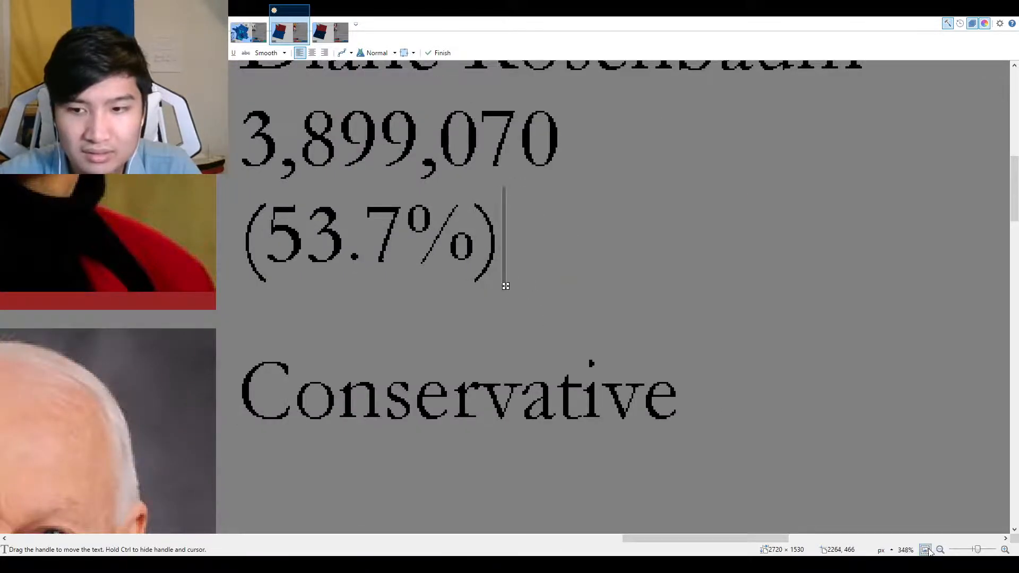
key("ctrl+b")
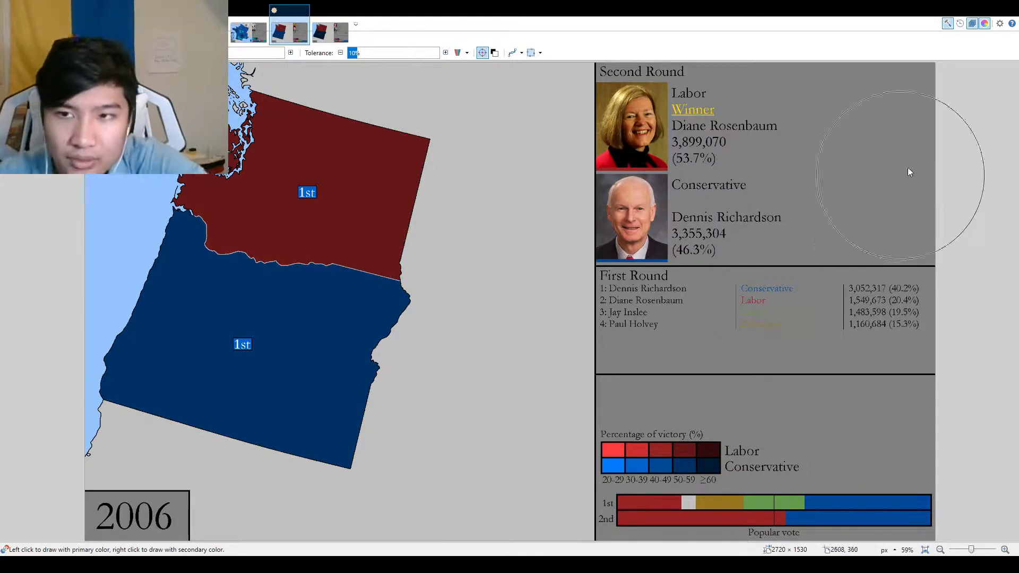
Try filling the southern map region with the Conservative ≥60 blue from the legend.
key("k")
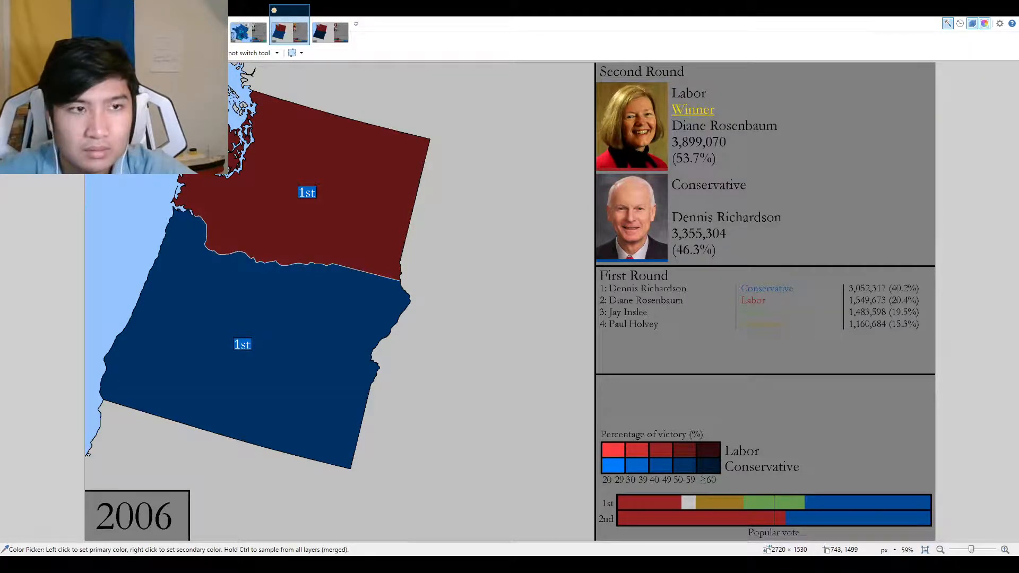
key("f")
scroll(264, 321, "up", 5)
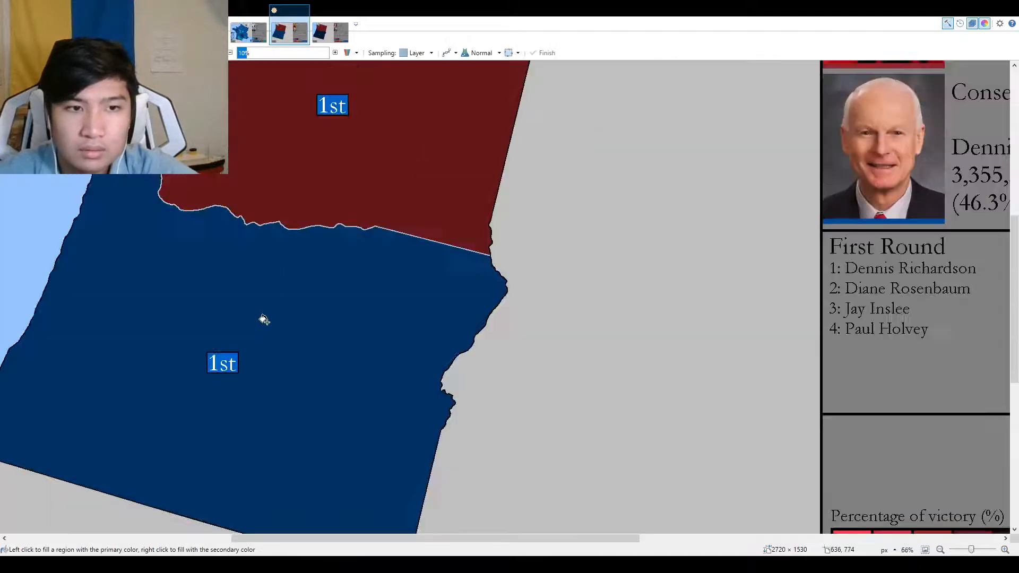
scroll(373, 325, "up", 3)
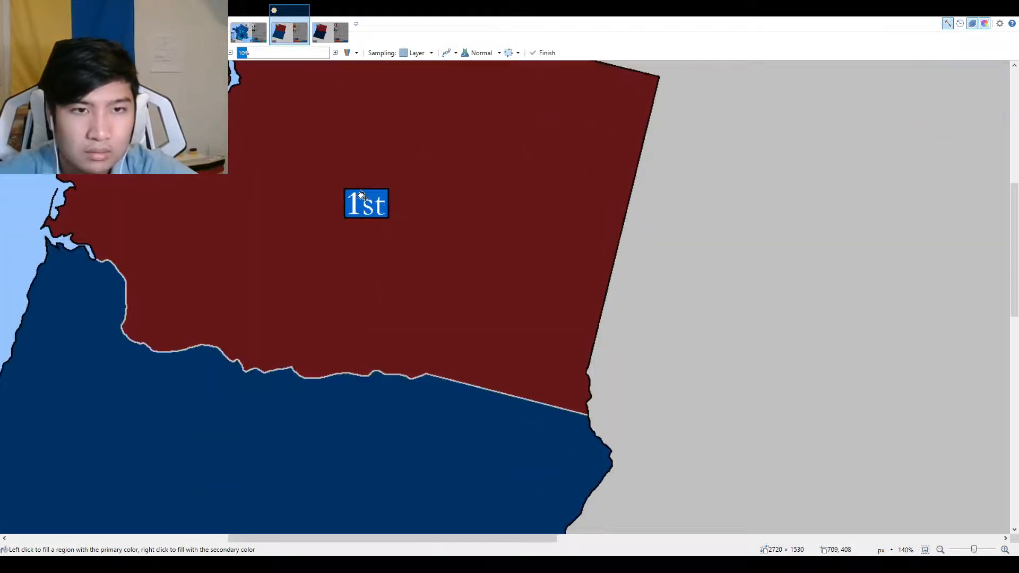
scroll(417, 280, "down", 6)
key("k")
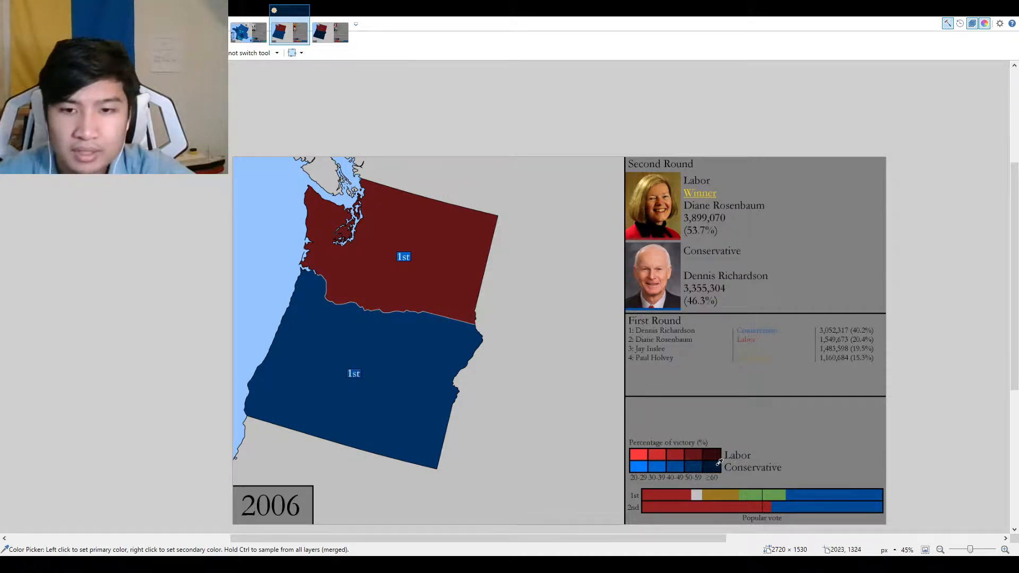
key("f")
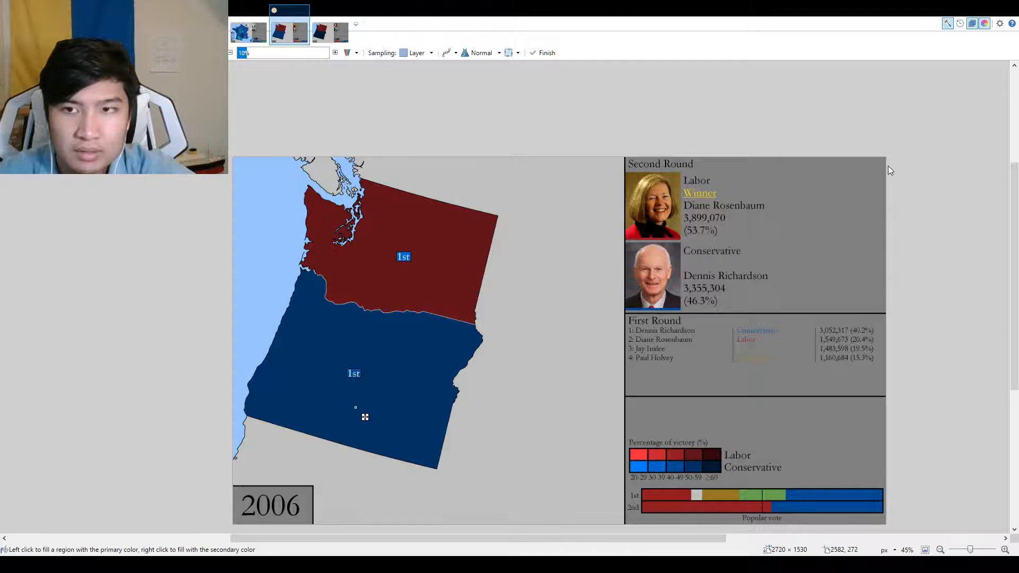
Sample the Labor ≥60 dark red from the legend and fill the northern map region with it.
key("k")
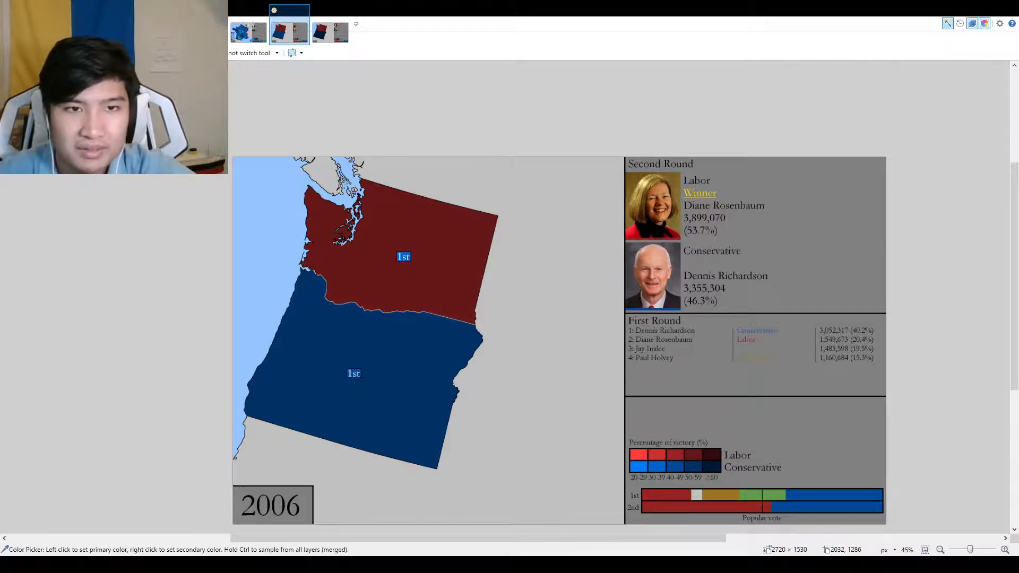
left_click(714, 452)
key("f")
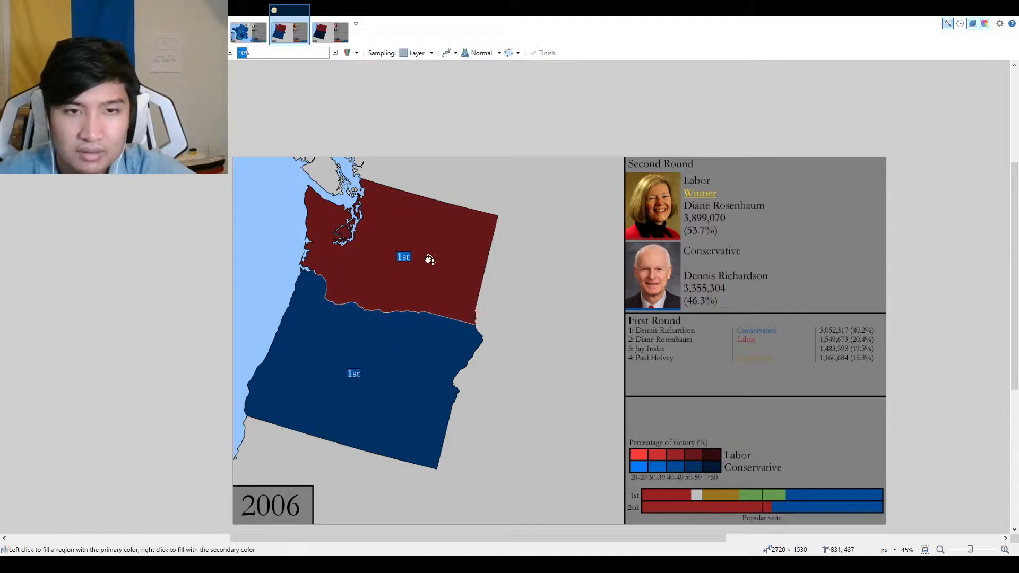
left_click(433, 263)
key("b")
scroll(342, 228, "up", 3)
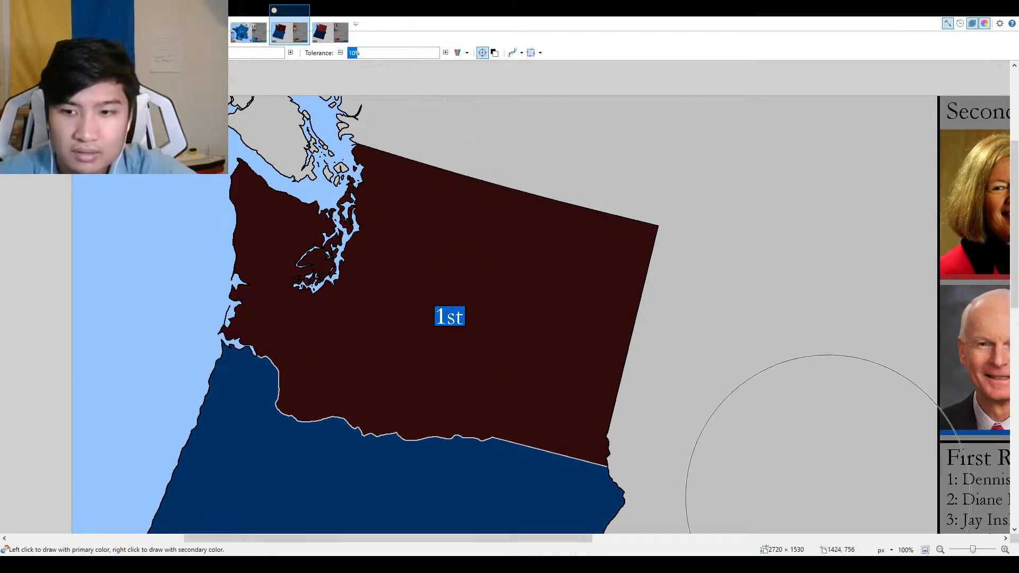
left_click(926, 549)
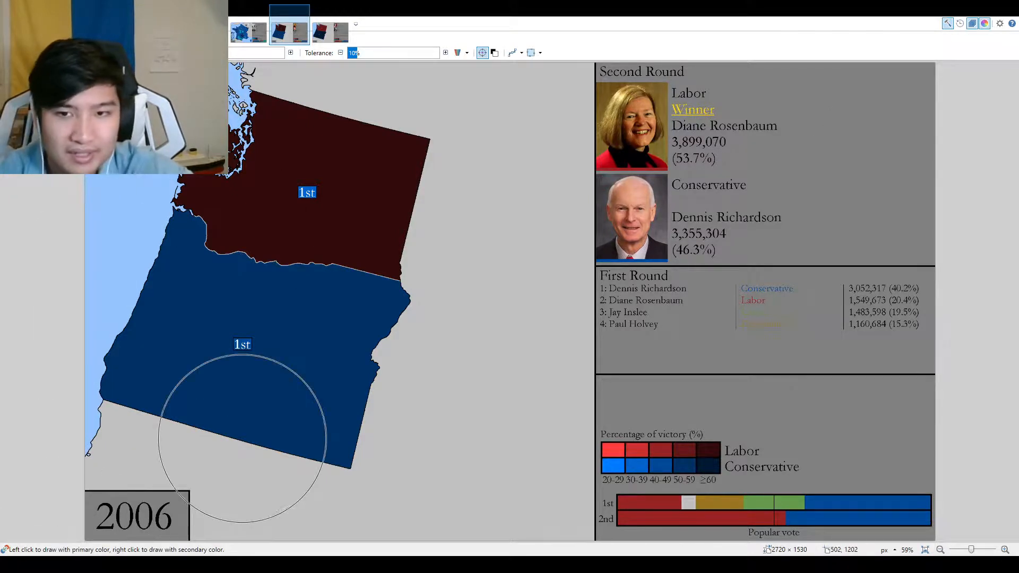
Open the 1982 map and overlay the 1988 infographic, keeping only its legend part to replace the 60-69 label with ≥60.
double_click(806, 400)
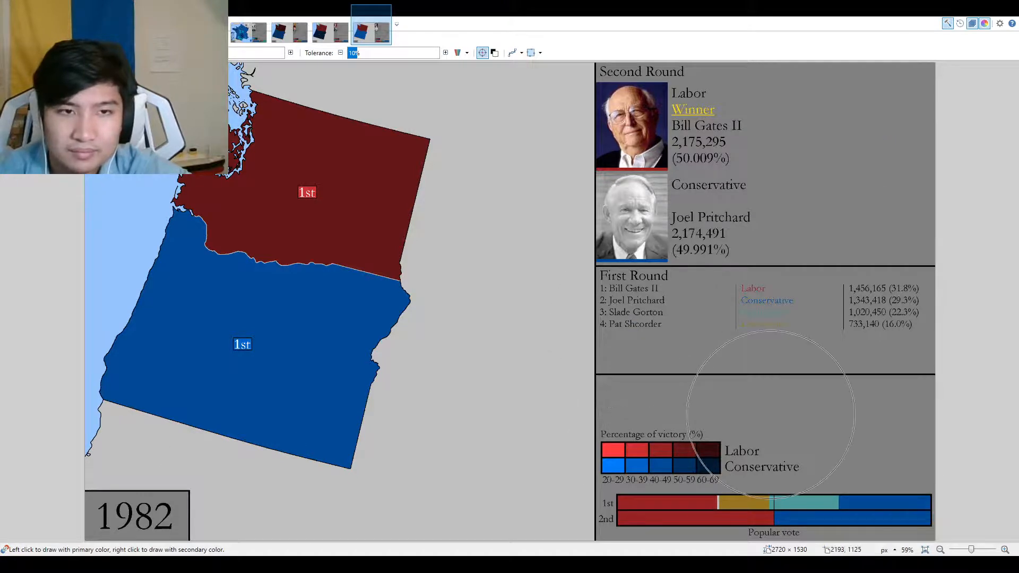
key("ctrl+v")
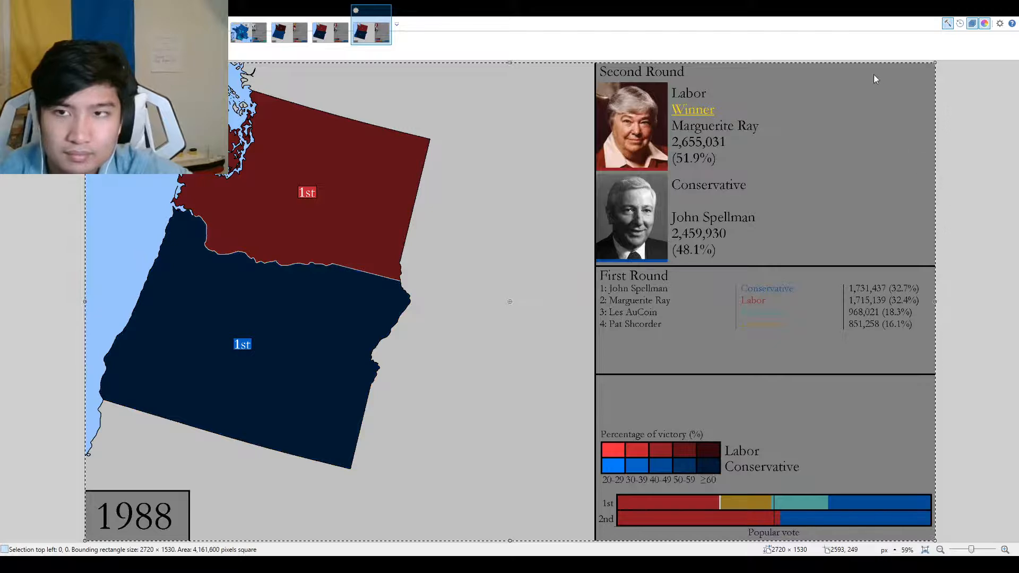
key("s")
scroll(701, 478, "up", 6)
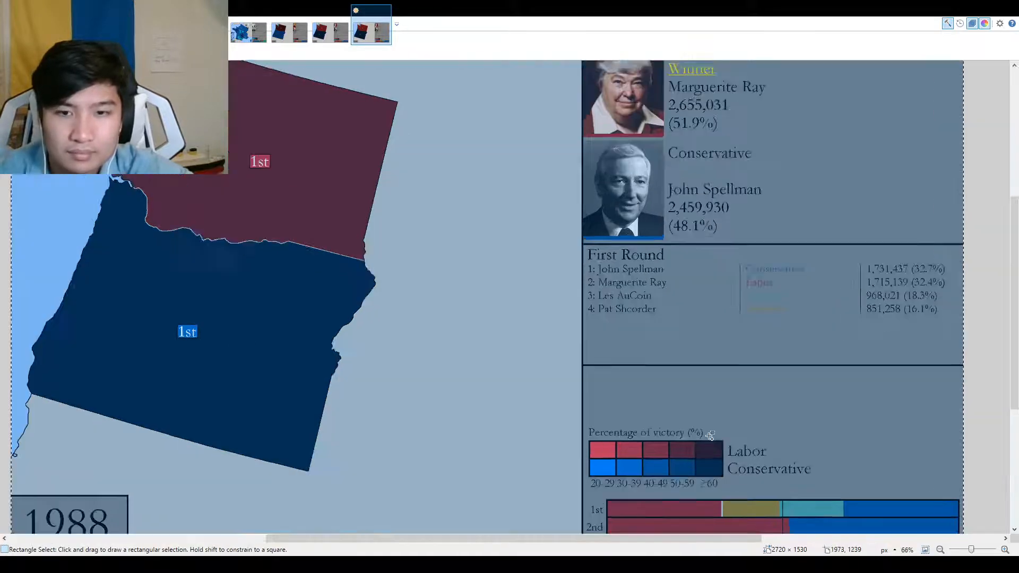
left_click_drag(672, 438, 764, 482)
key("Delete")
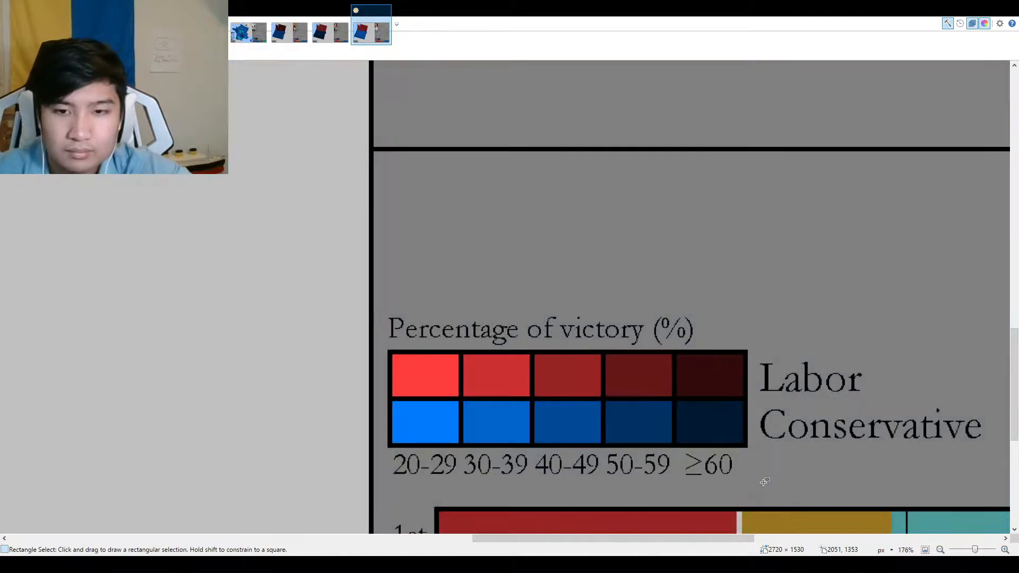
left_click(925, 550)
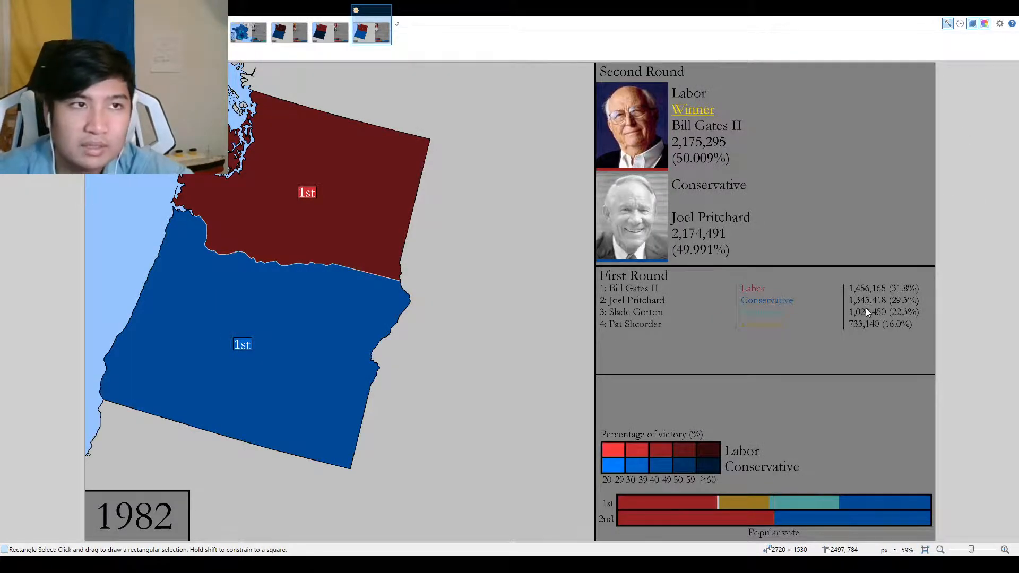
Reorder the open images so the 1982 map comes first, followed by 1988 and 2006.
left_click(327, 32)
left_click(292, 30)
left_click(362, 34)
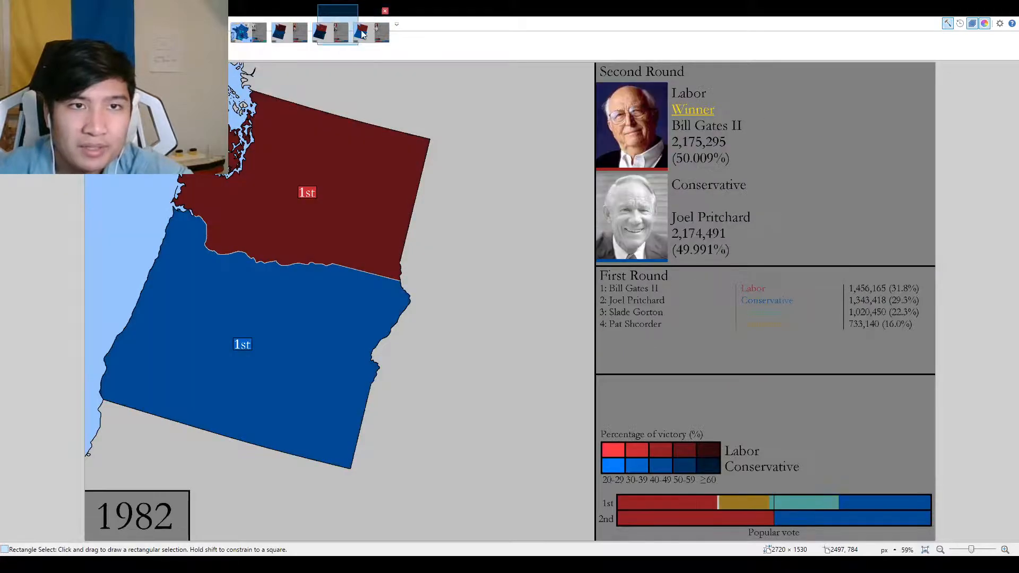
left_click(333, 29)
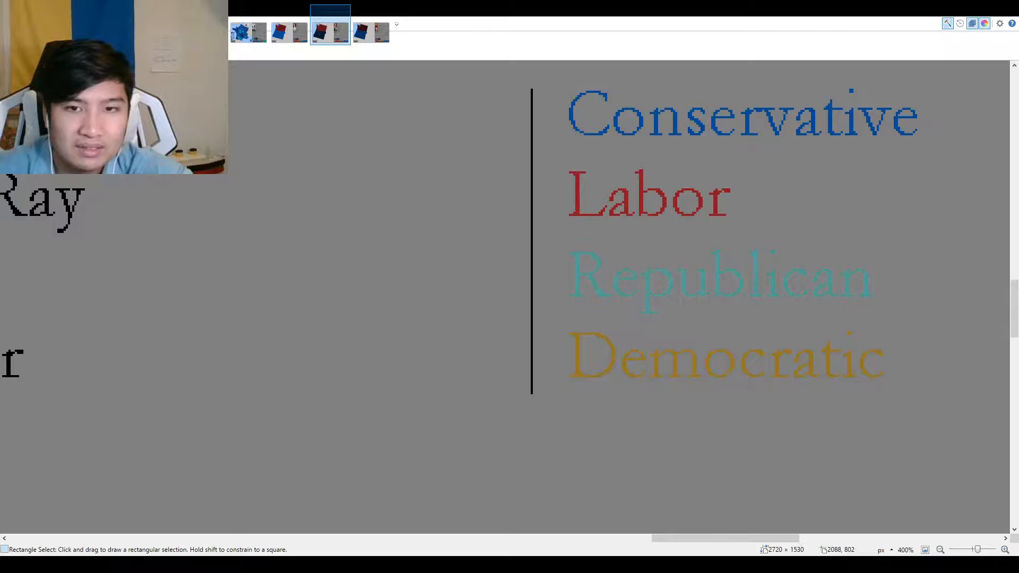
Open the 1994 and 2000 maps and move the 2006 map to the end of the open images.
double_click(817, 353)
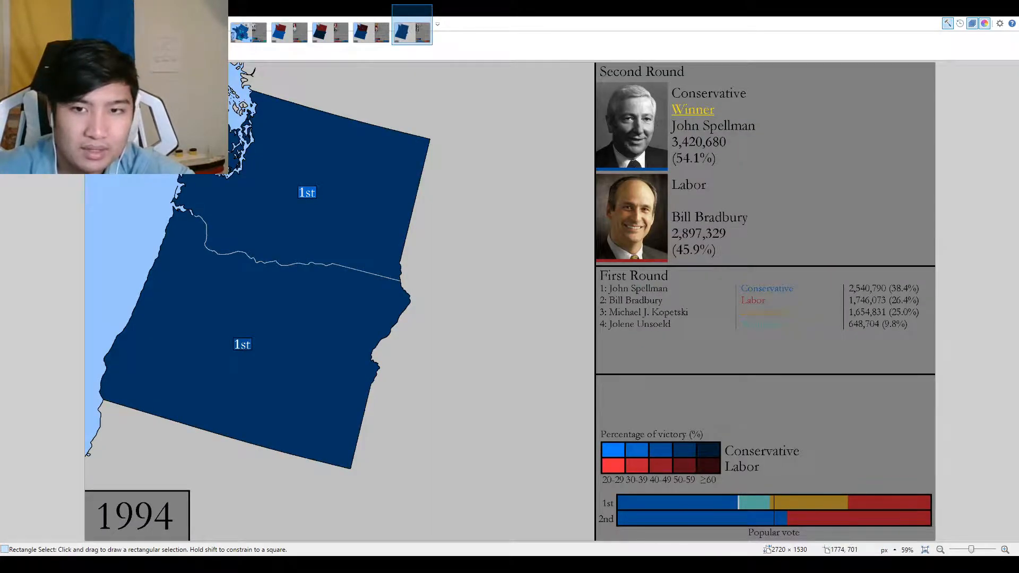
double_click(807, 369)
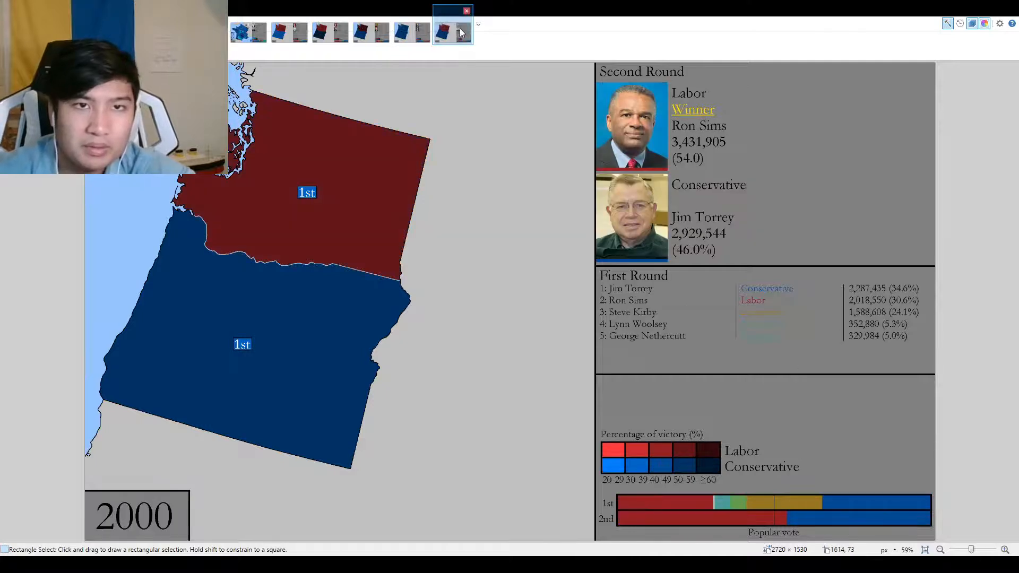
left_click(371, 31)
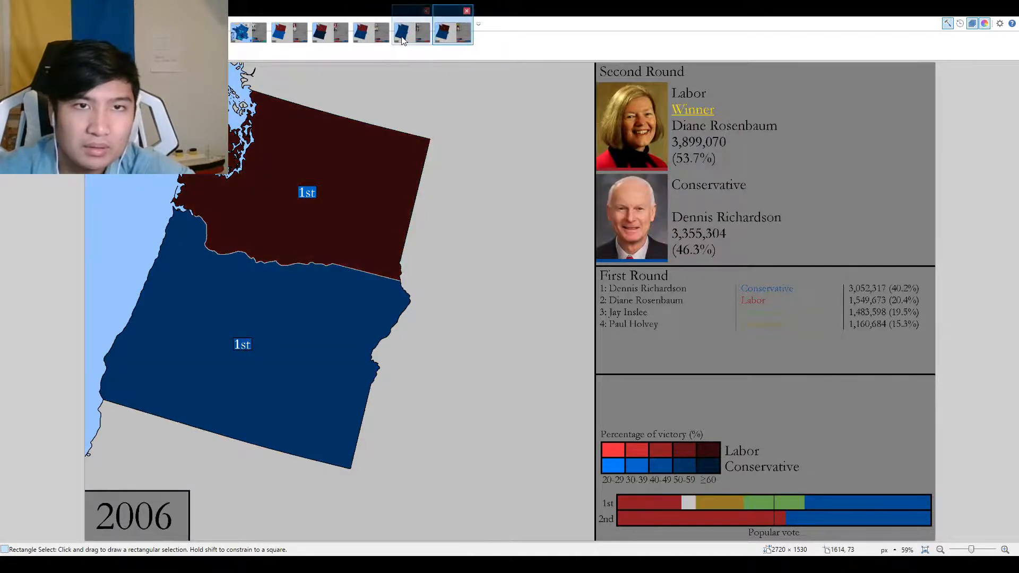
Fit the 1988 map to the window and place the 1994 map before the 2000 map in the open images.
left_click(298, 32)
left_click(330, 32)
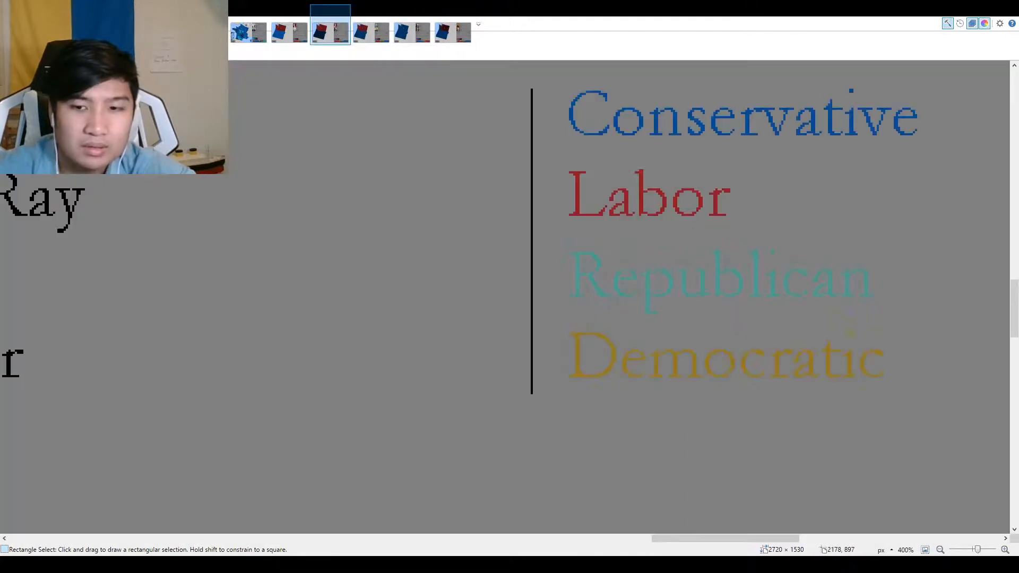
key("ctrl+b")
left_click(356, 34)
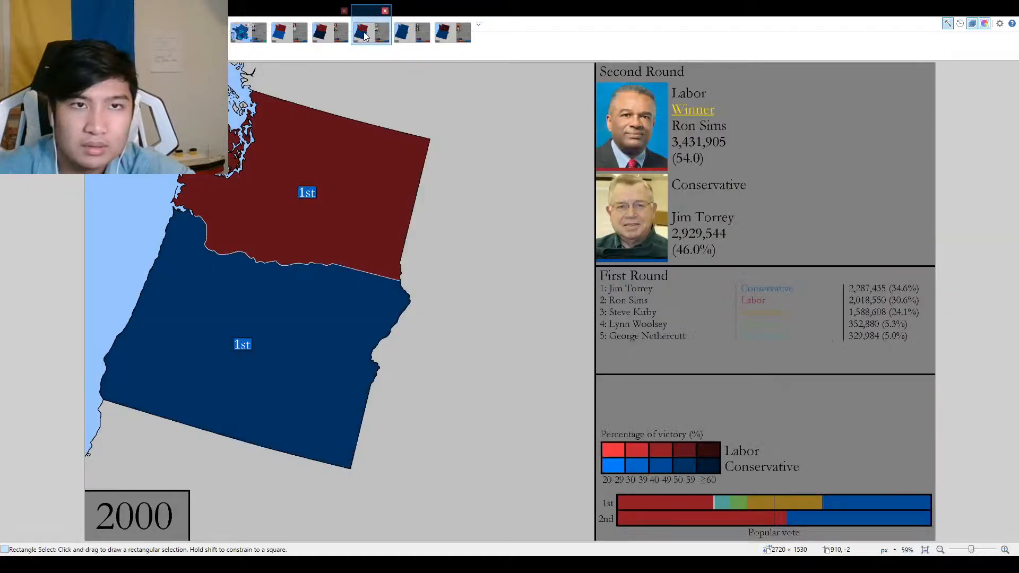
left_click(413, 38)
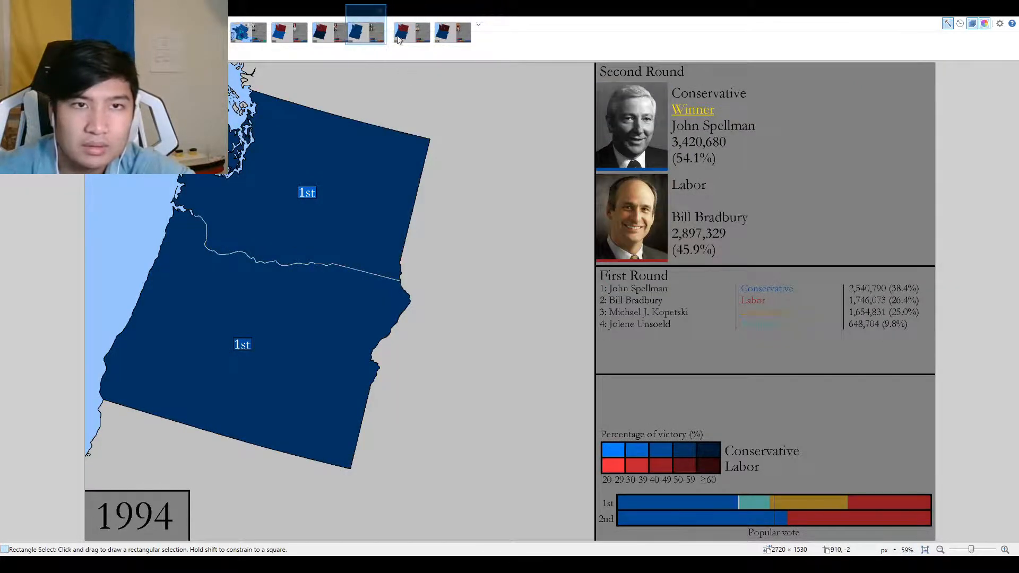
left_click(439, 40)
Review the election maps in chronological order from 1982 to 2006 and compare the 1982 map with the 1988 map.
left_click(290, 32)
left_click(330, 33)
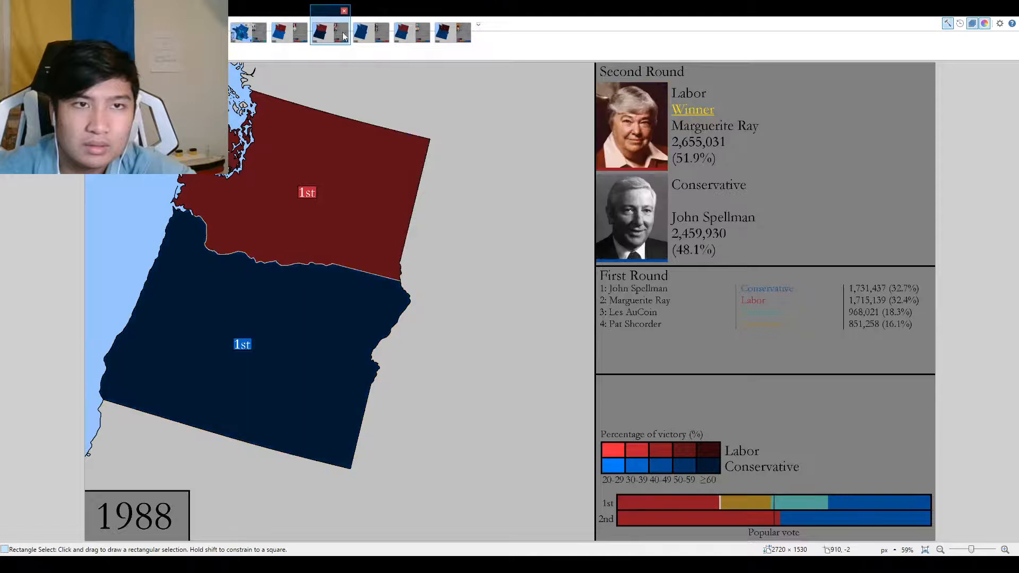
left_click(371, 32)
left_click(412, 33)
left_click(448, 40)
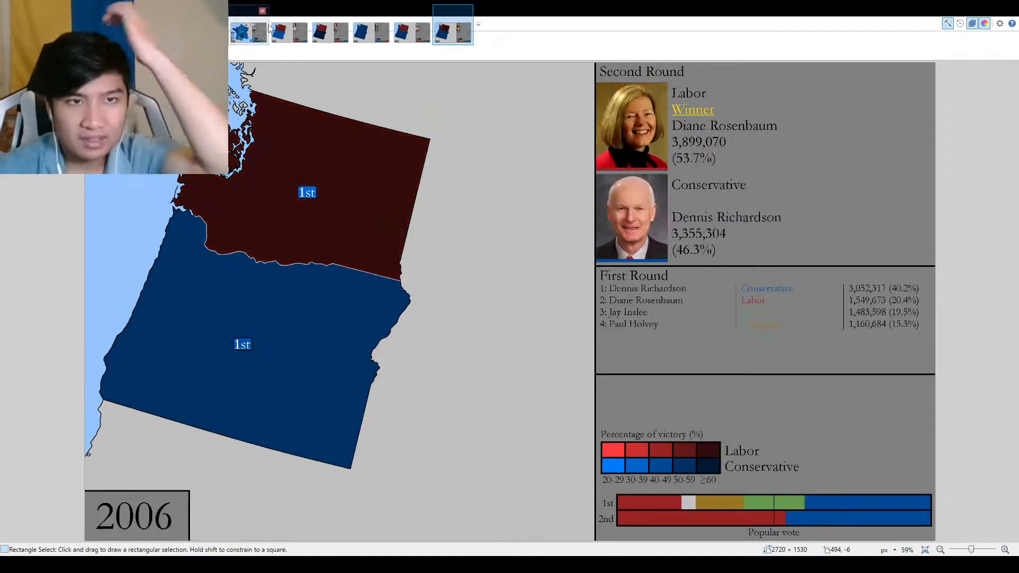
left_click(286, 30)
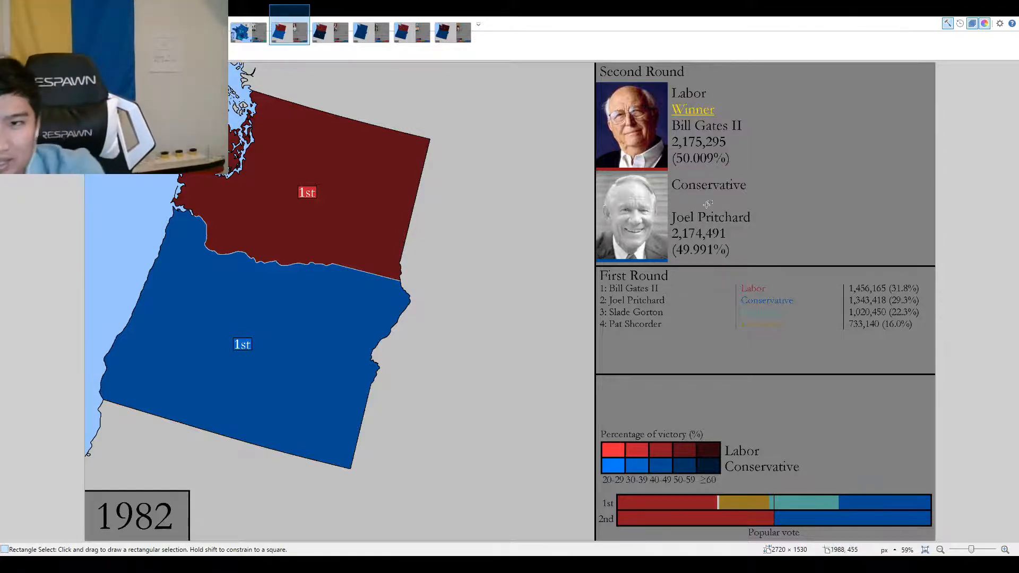
left_click(323, 22)
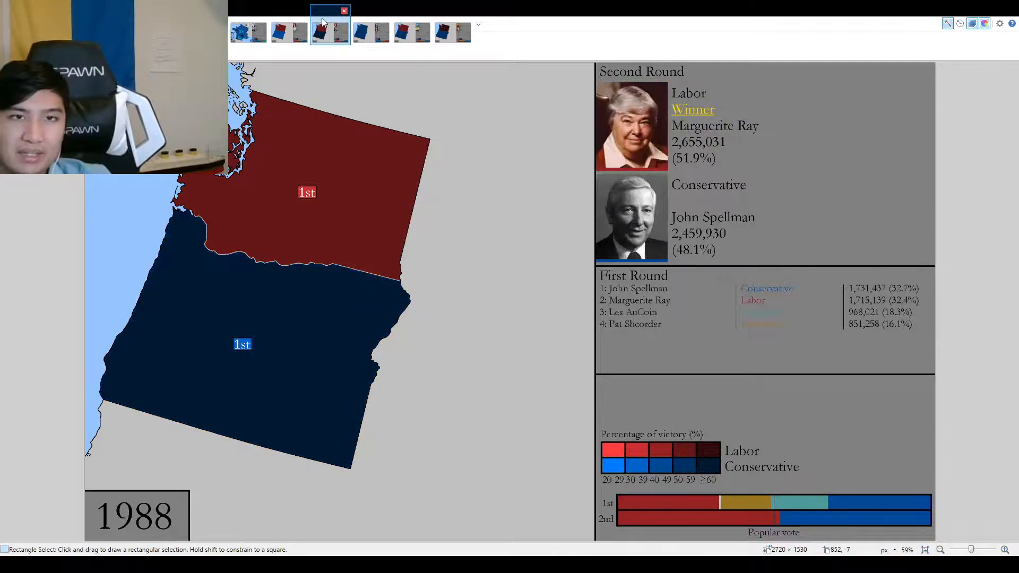
left_click(305, 33)
left_click(327, 33)
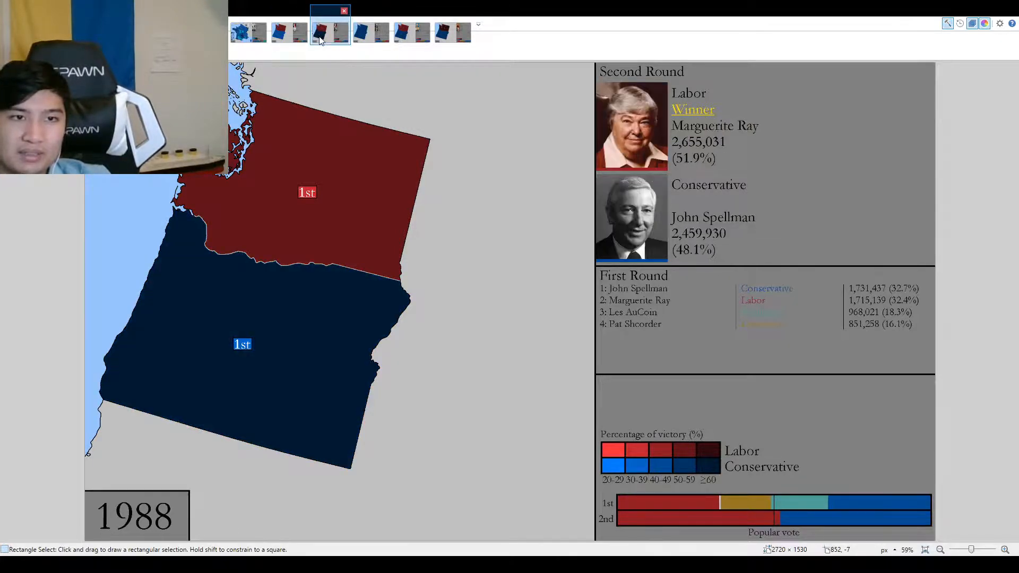
left_click(297, 33)
left_click(329, 45)
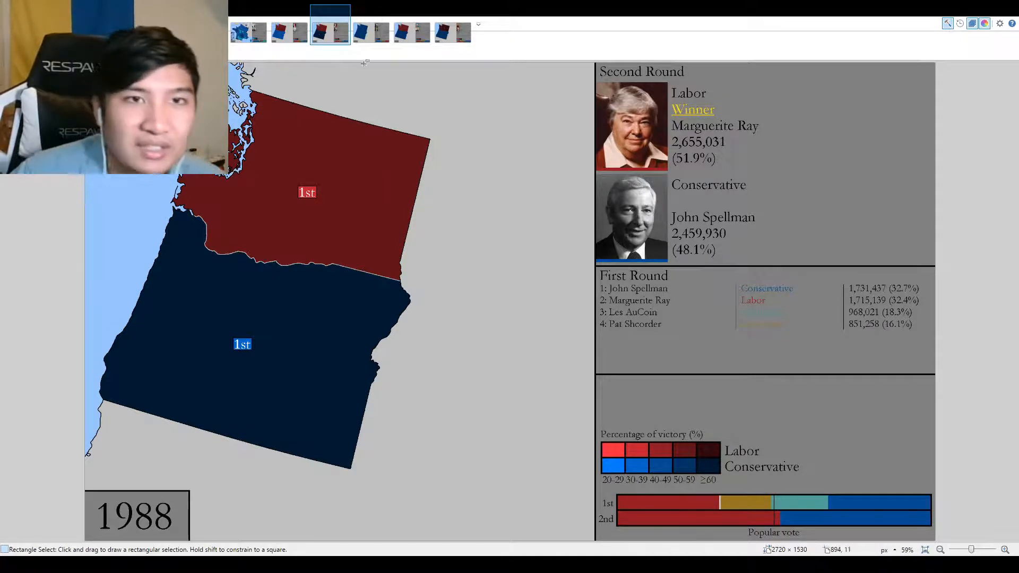
Compare the 1994 election map with the 2000 map, checking their vote percentages and legends.
left_click(365, 39)
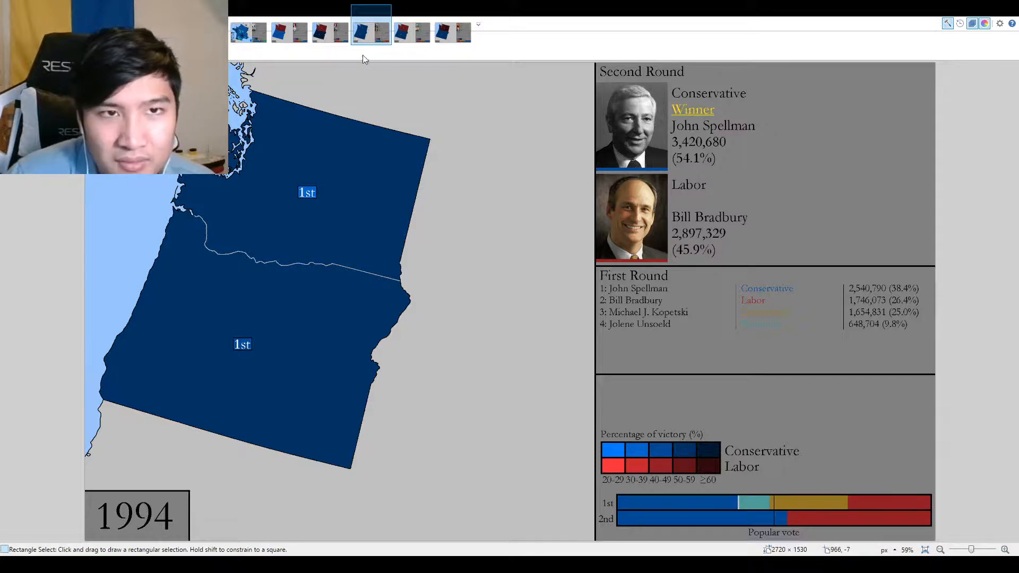
left_click(344, 42)
left_click(374, 41)
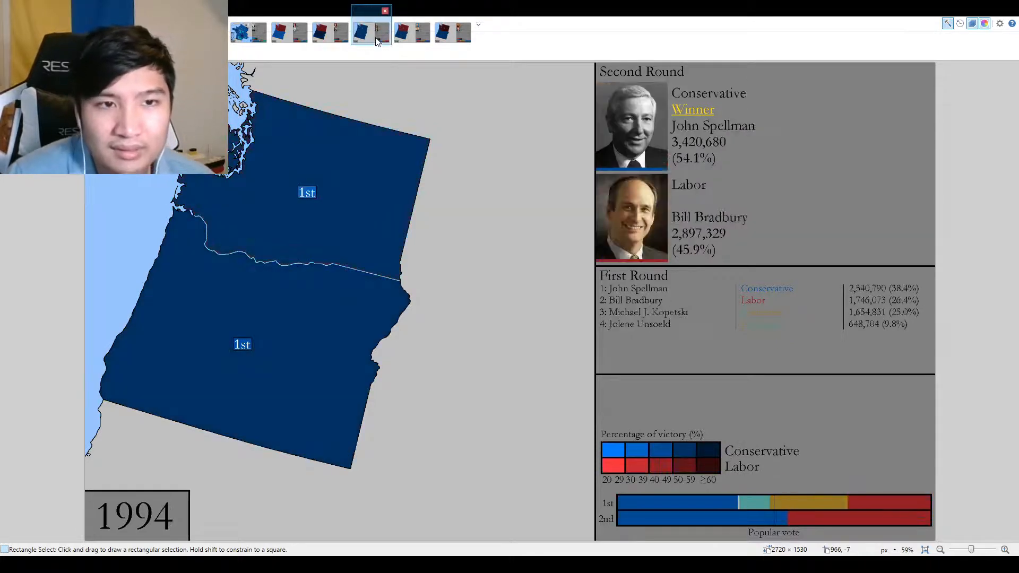
left_click(425, 44)
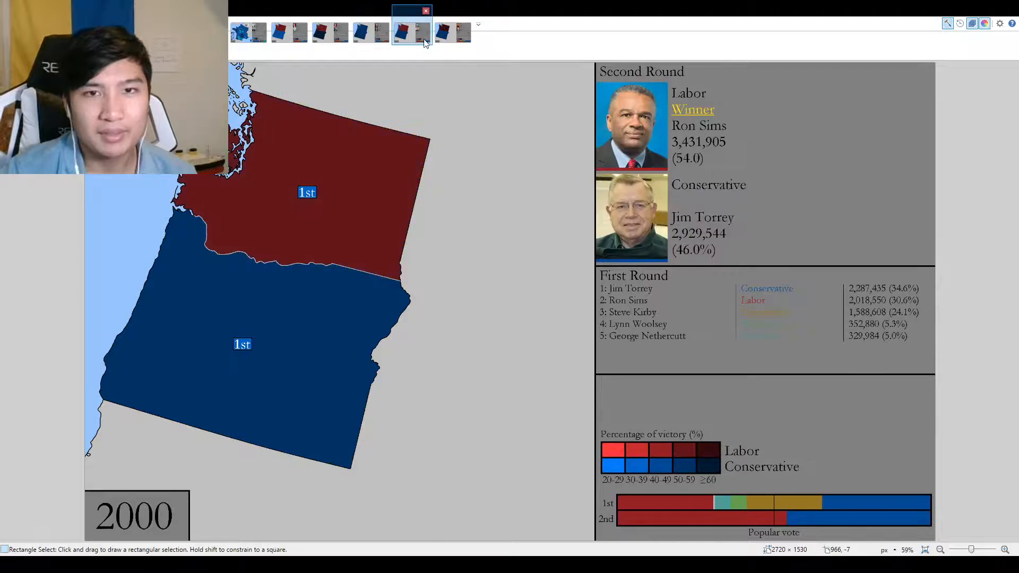
left_click(375, 37)
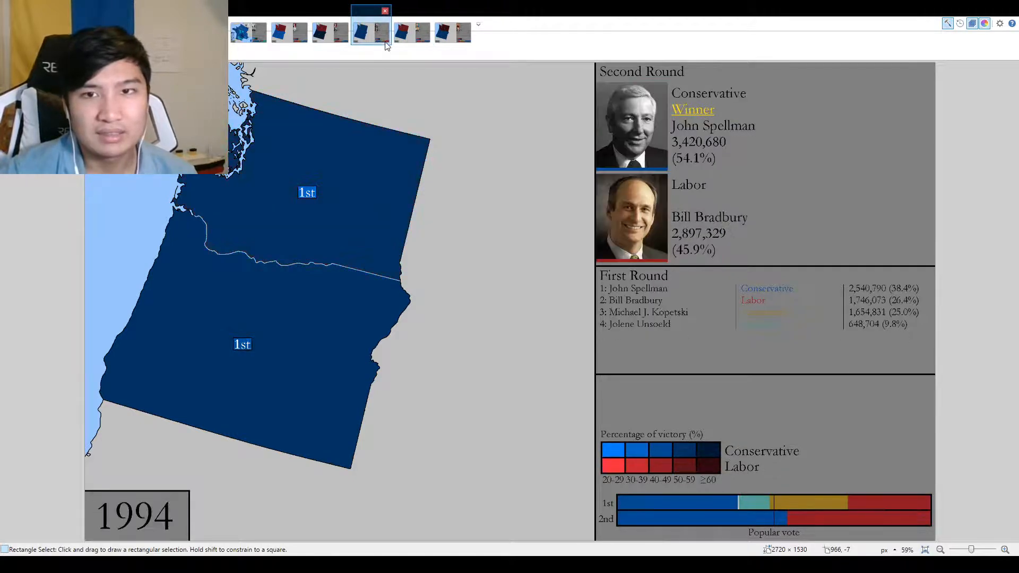
left_click(413, 37)
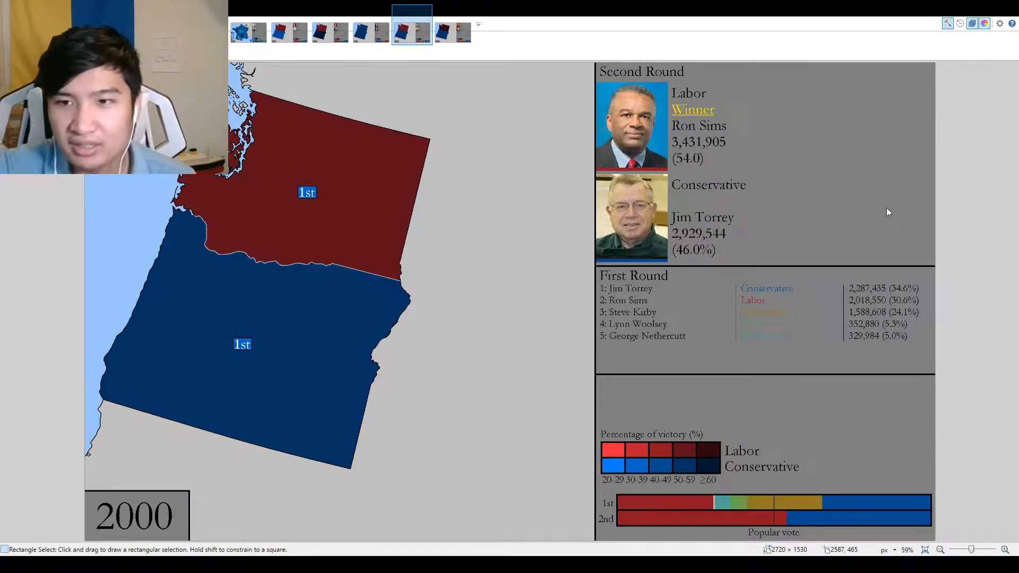
Correct the winner's second-round percentage on the 2000 map to read (54.0%) and fit the image to the window.
key("o")
scroll(707, 182, "up", 5)
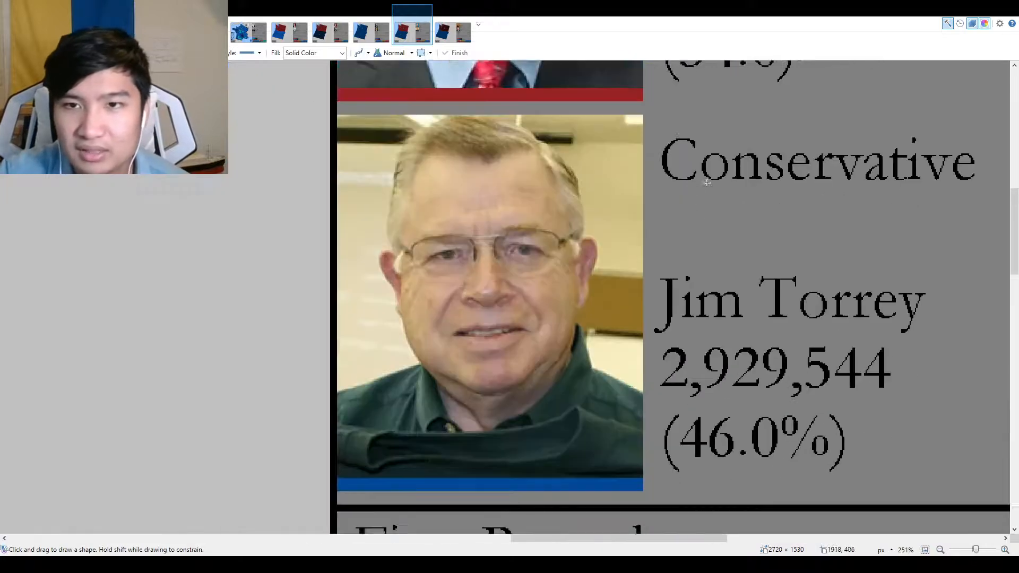
scroll(707, 183, "up", 6)
scroll(736, 421, "up", 3)
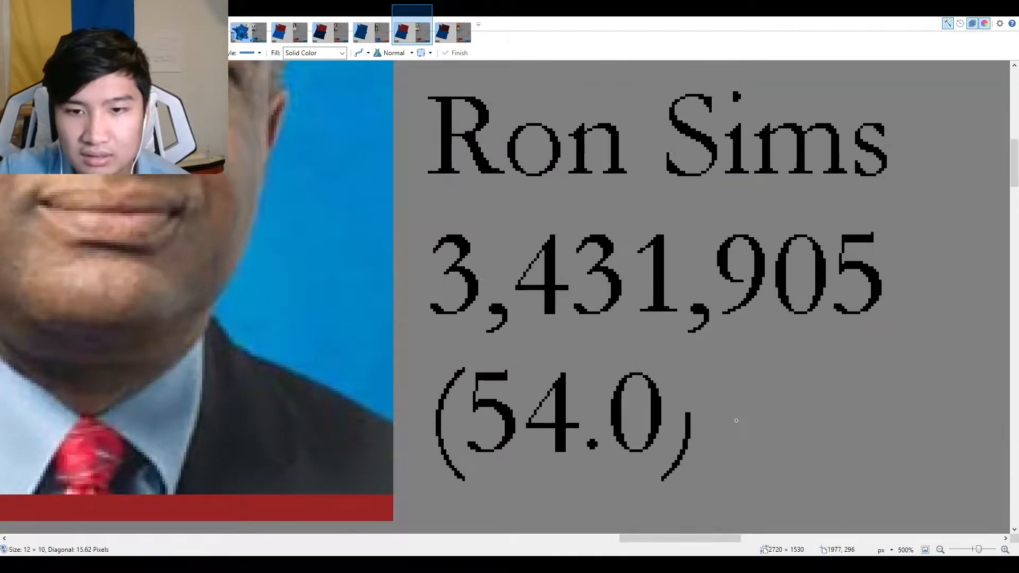
key("ctrl+z")
key("t")
left_click(682, 413)
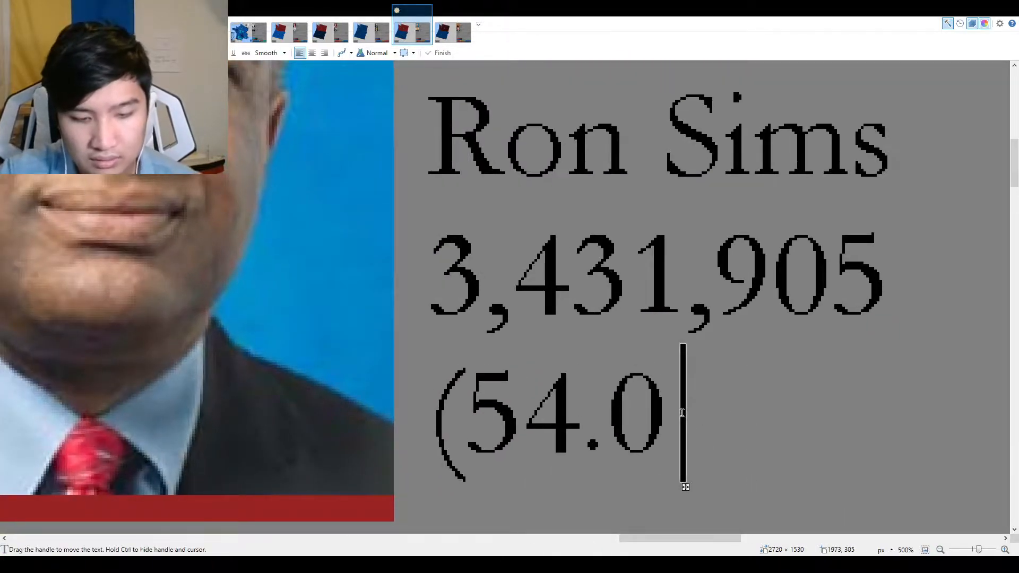
type("0%)")
left_click_drag(673, 414, 607, 415)
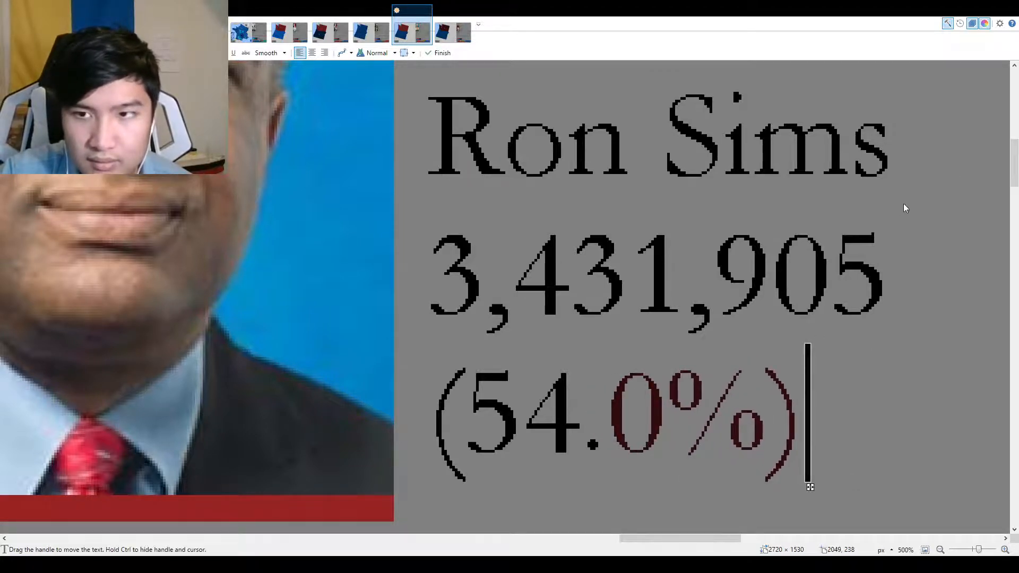
key("ctrl+b")
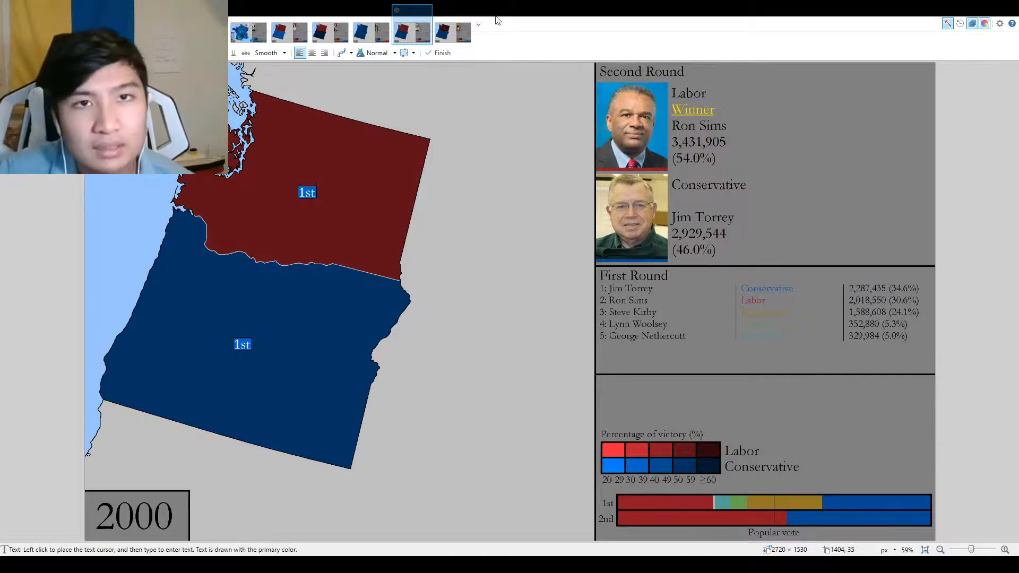
Examine the 2006 map against the earlier election maps, stepping back to 1982 and forward again to 2006.
left_click(445, 23)
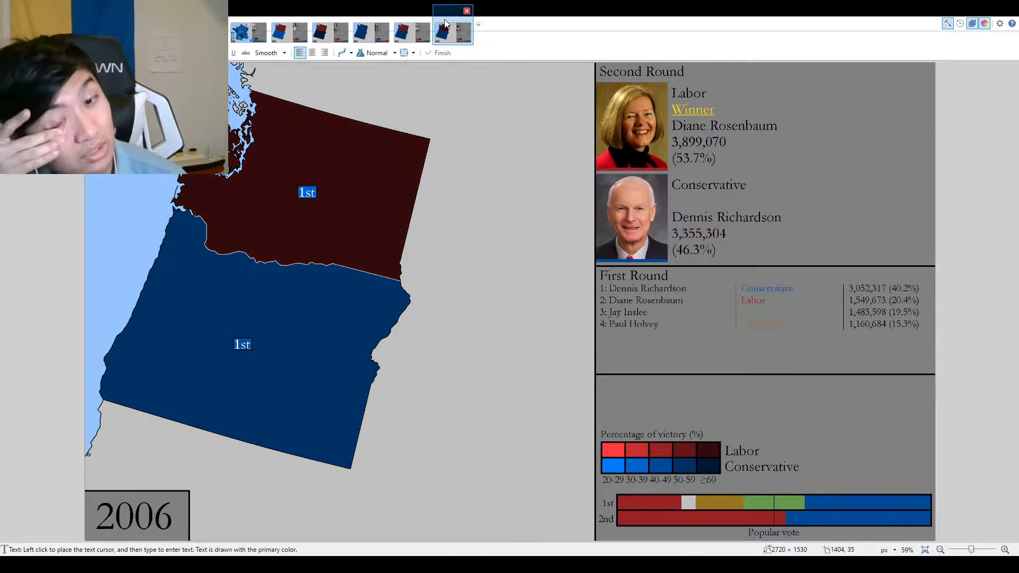
left_click(421, 27)
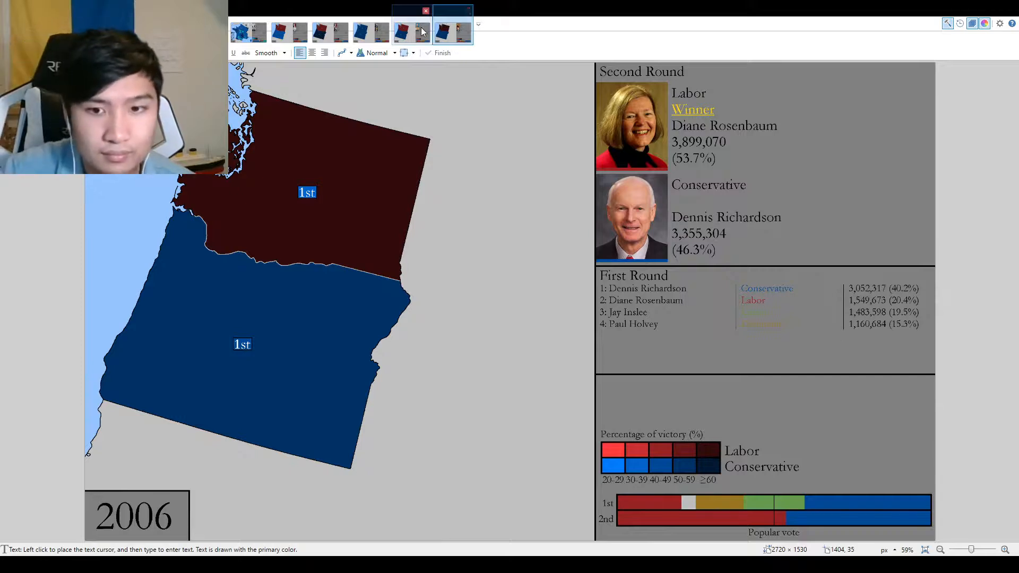
left_click(372, 29)
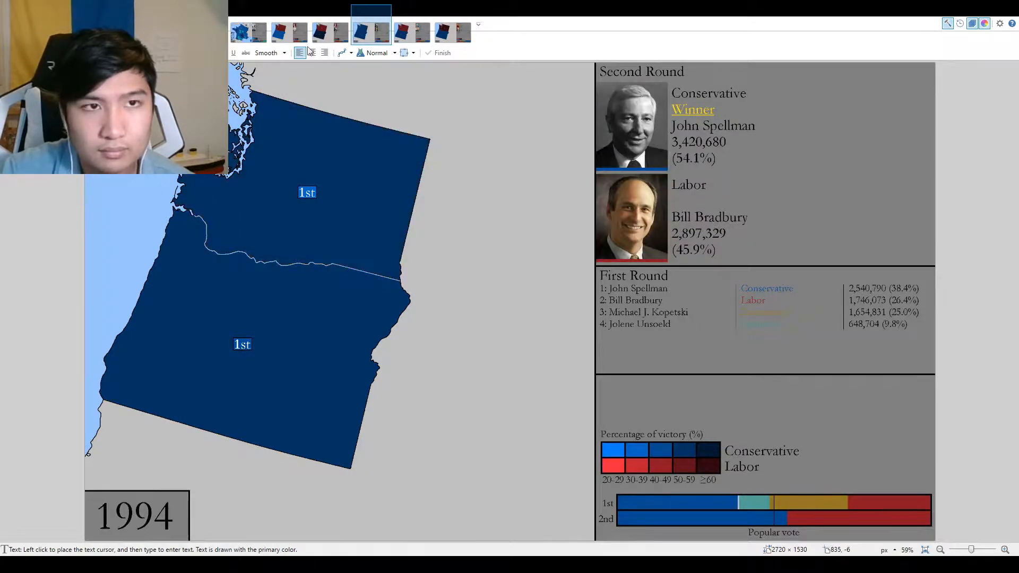
left_click(291, 30)
left_click(317, 34)
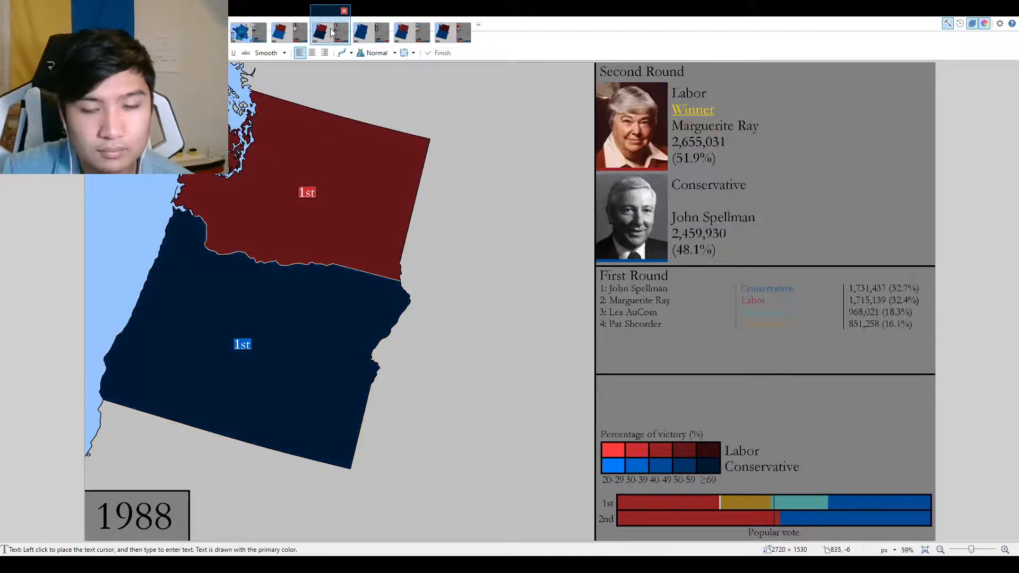
left_click(355, 33)
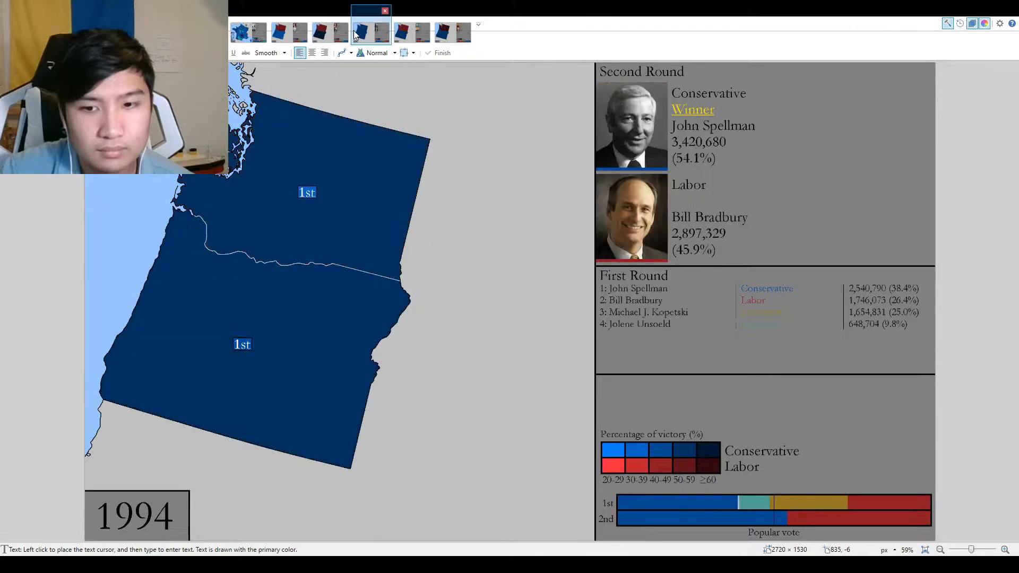
left_click(399, 32)
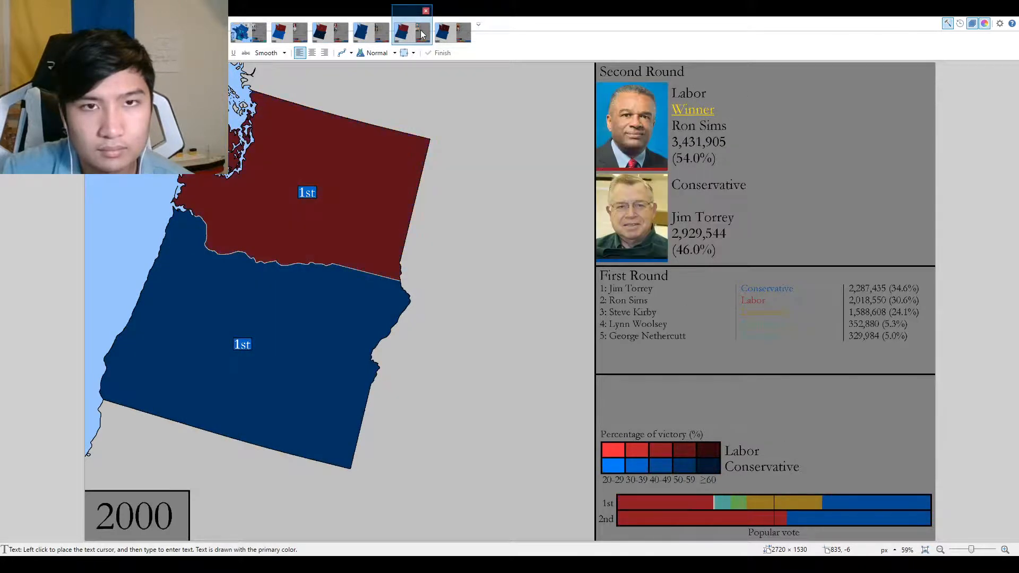
left_click(443, 33)
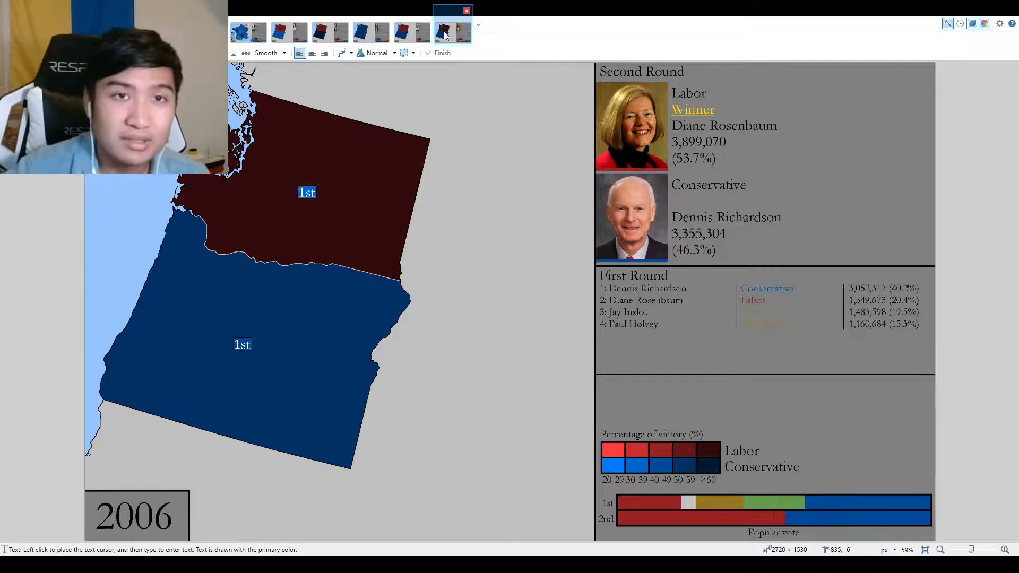
Review the five election maps once more in chronological order, from 1982 through 2006.
left_click(289, 33)
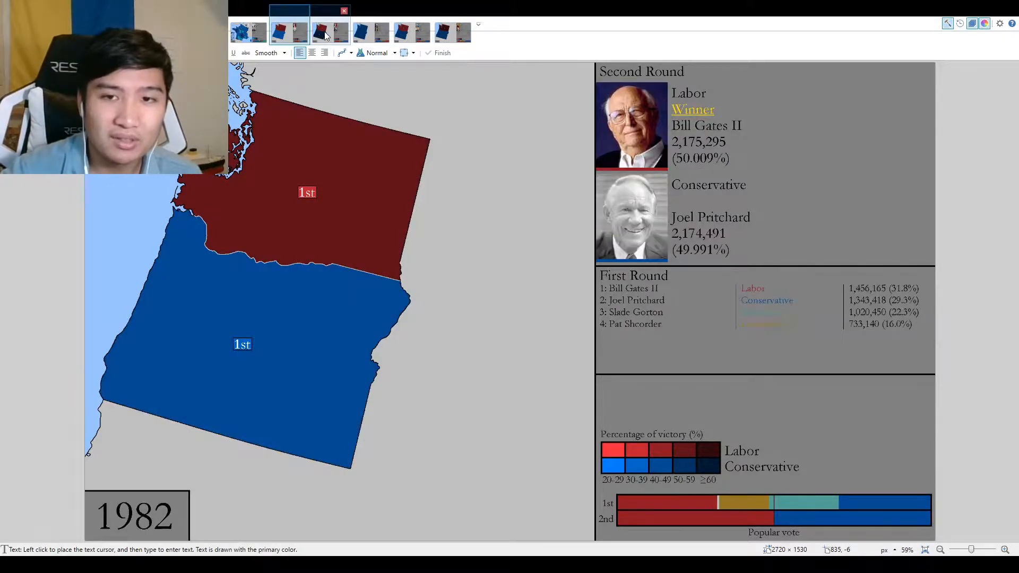
left_click(326, 36)
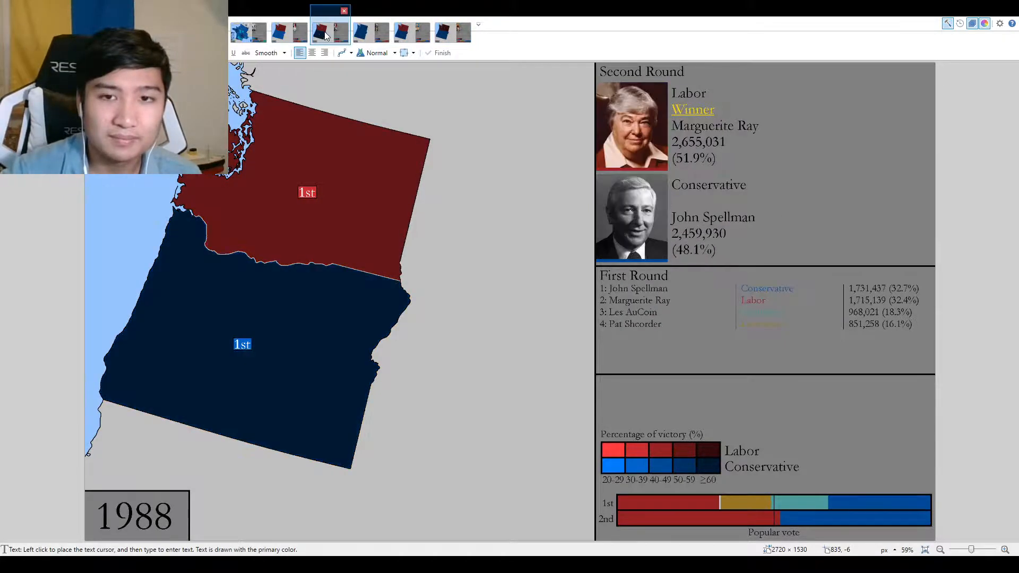
left_click(366, 37)
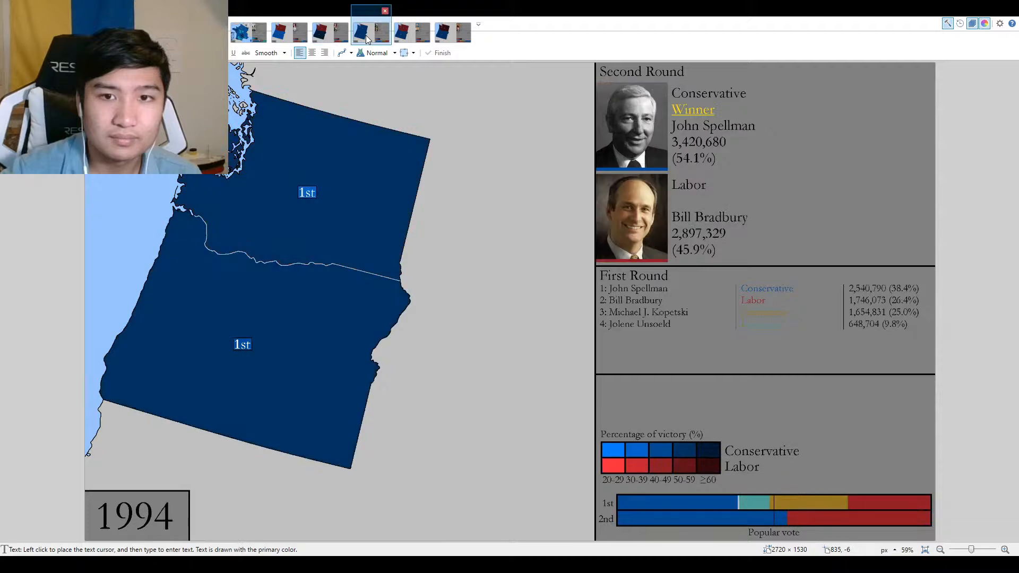
left_click(412, 31)
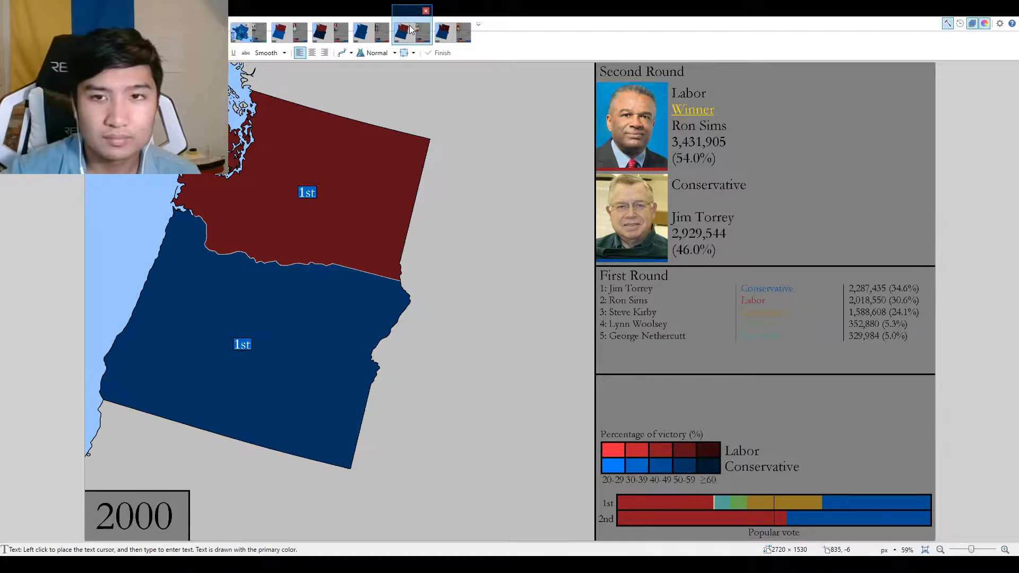
left_click(450, 38)
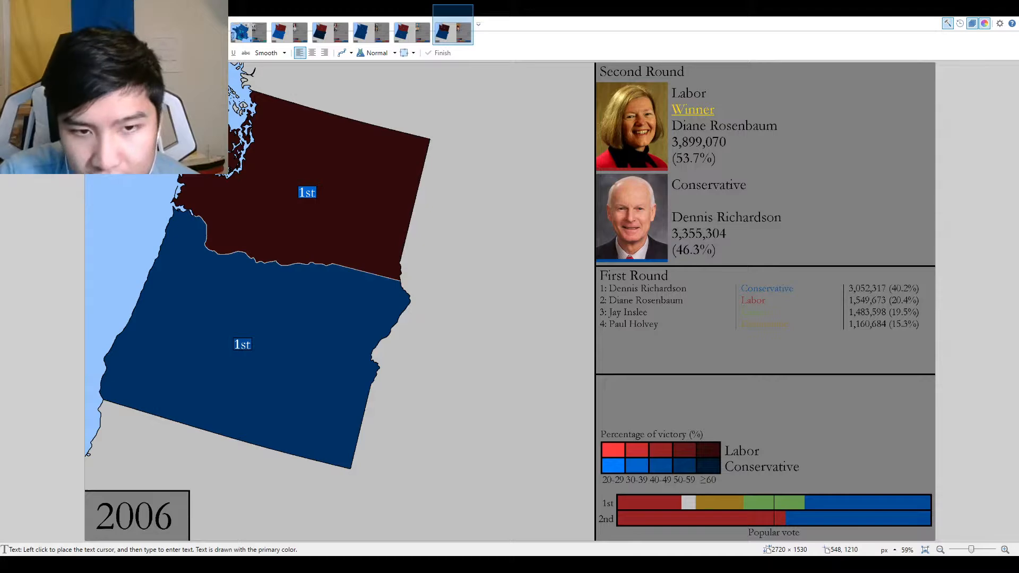
Open the blank five-region outline map and fill the northwestern coastal region dark red and the southwestern coastal region brown.
left_click(771, 485)
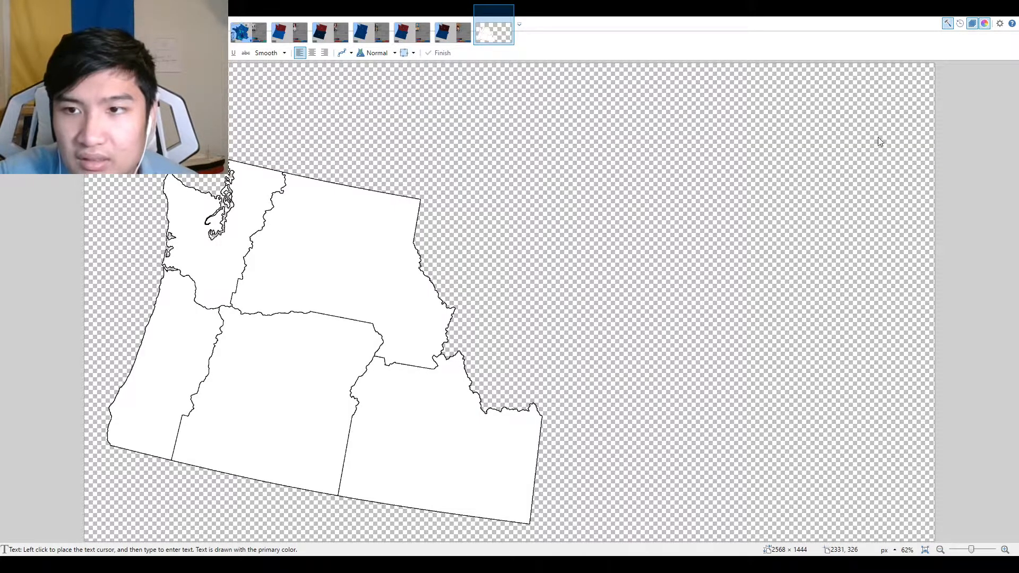
key("f")
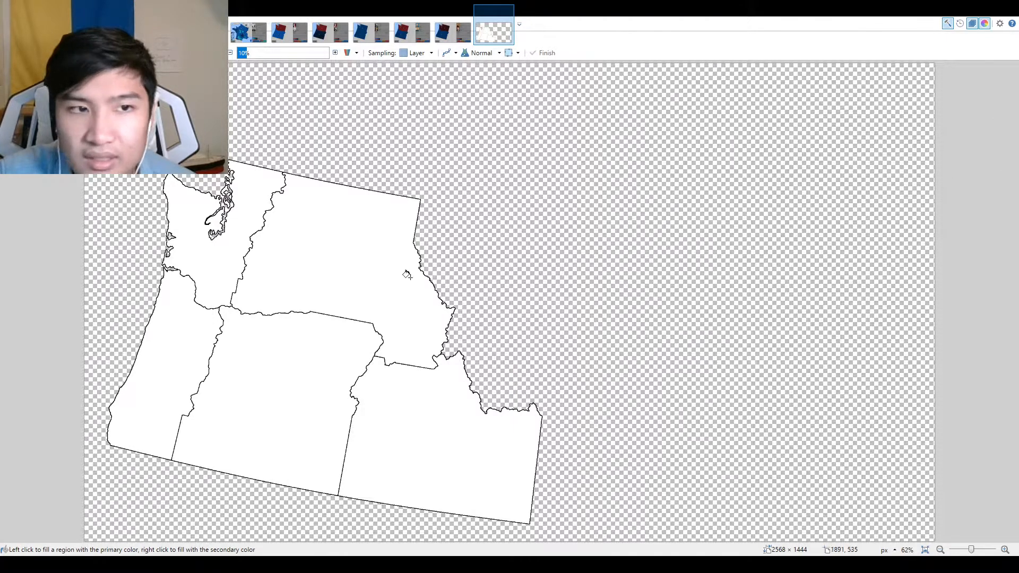
left_click(201, 281)
left_click(190, 331)
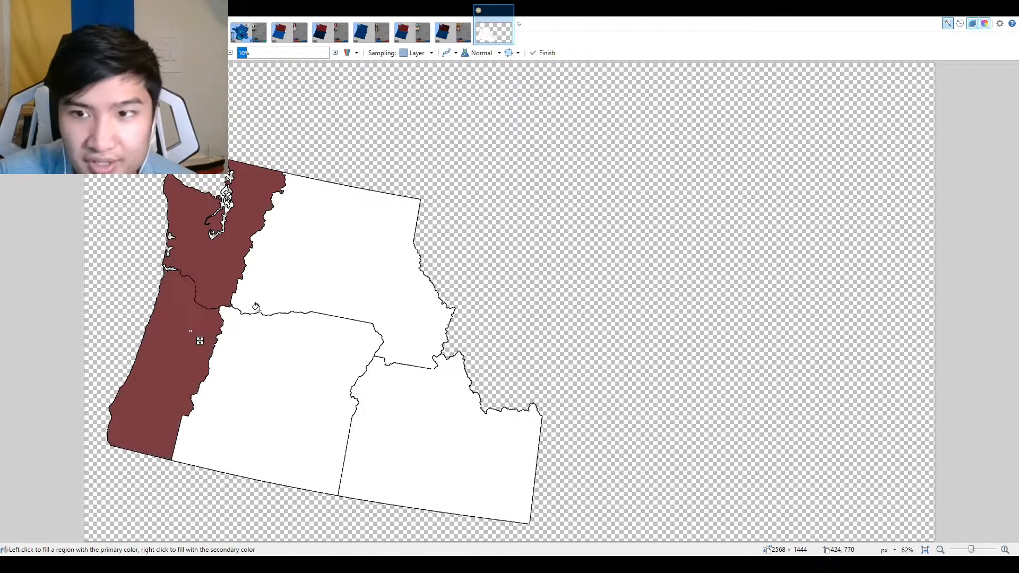
left_click(837, 220)
Fill the south-central region olive, the southeastern region yellow-green and the northeastern region blue.
left_click(316, 375)
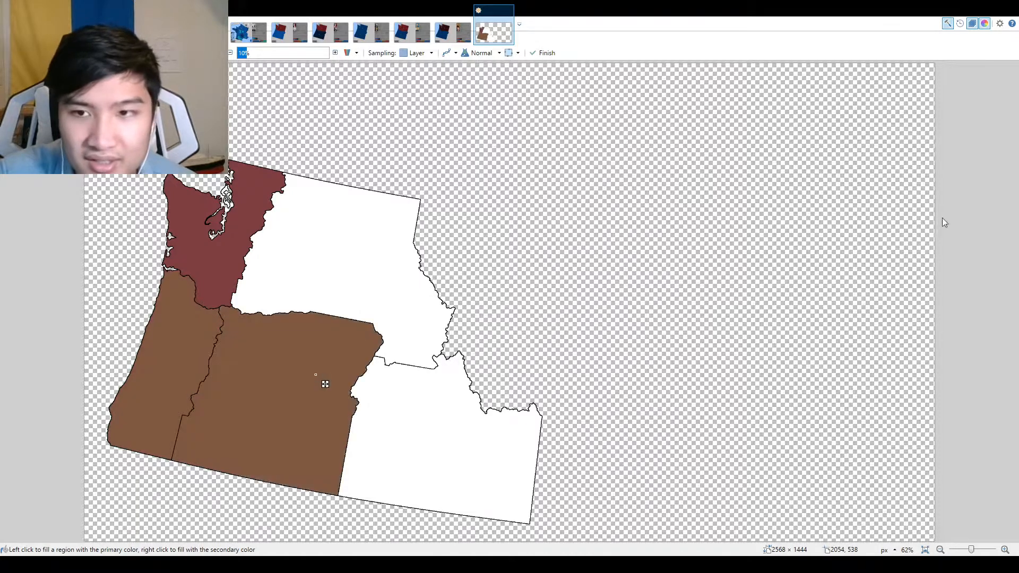
left_click(844, 225)
left_click(431, 467)
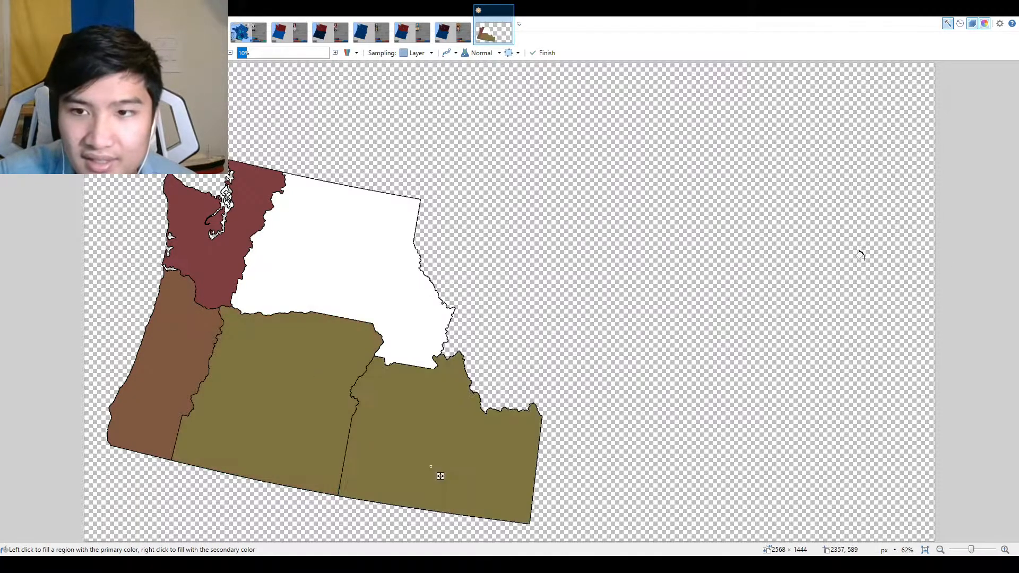
left_click(850, 222)
left_click(424, 316)
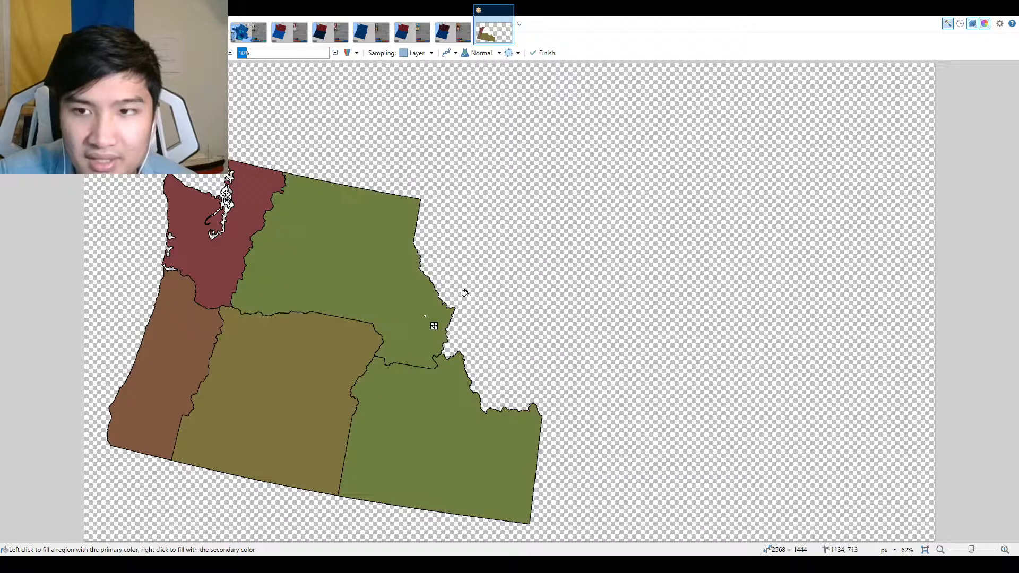
left_click(857, 222)
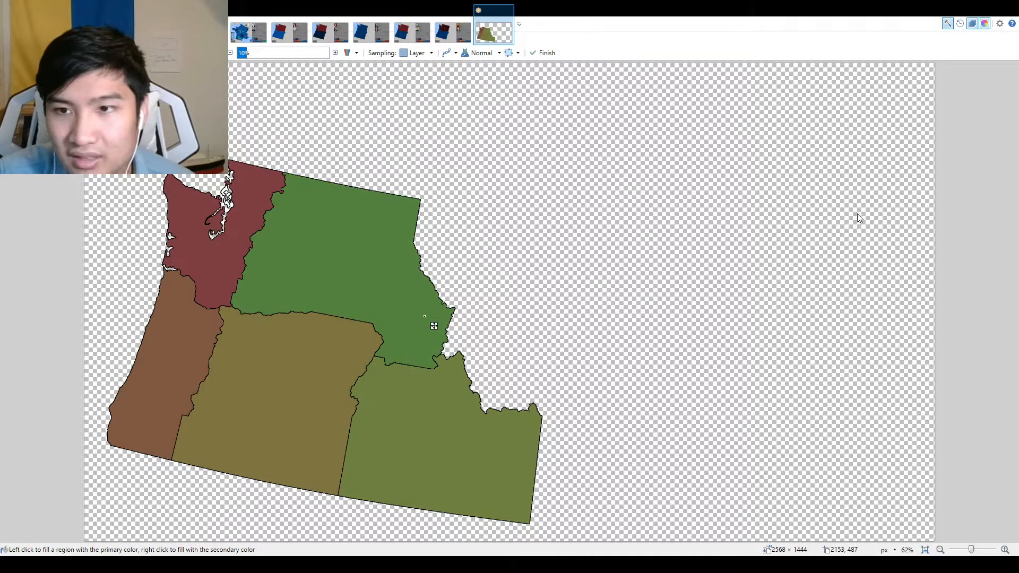
left_click(884, 221)
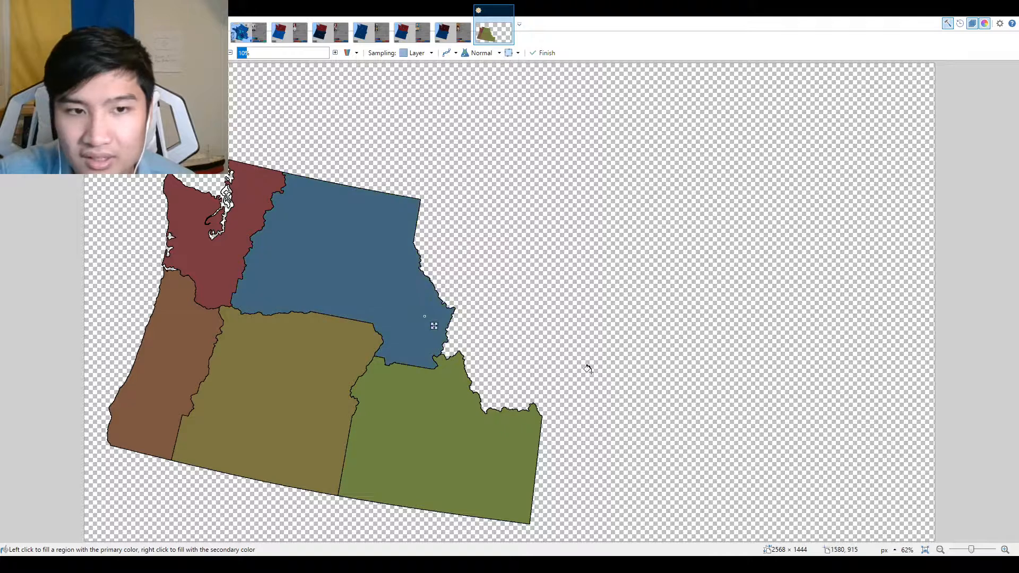
Recolor the south-central region purple, the southwestern coastal region green and the southeastern region brown, and close the outline map.
left_click(313, 432)
left_click(902, 222)
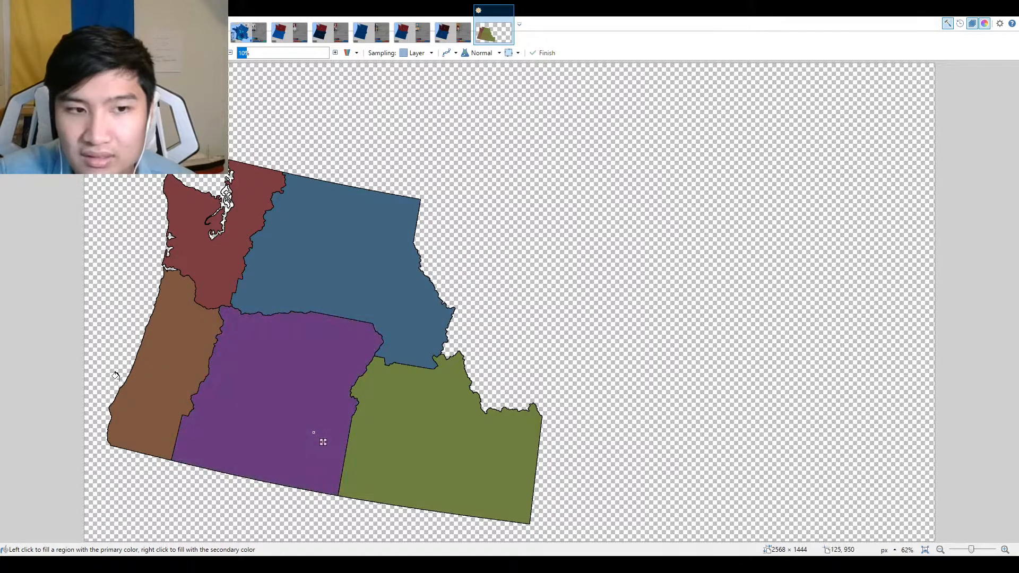
left_click(153, 379)
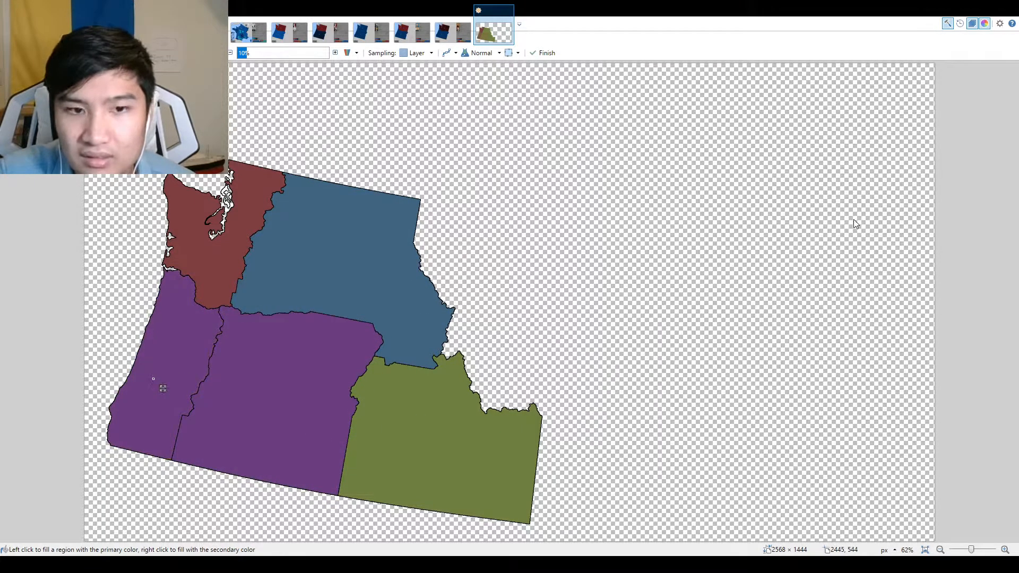
left_click(871, 220)
left_click(507, 476)
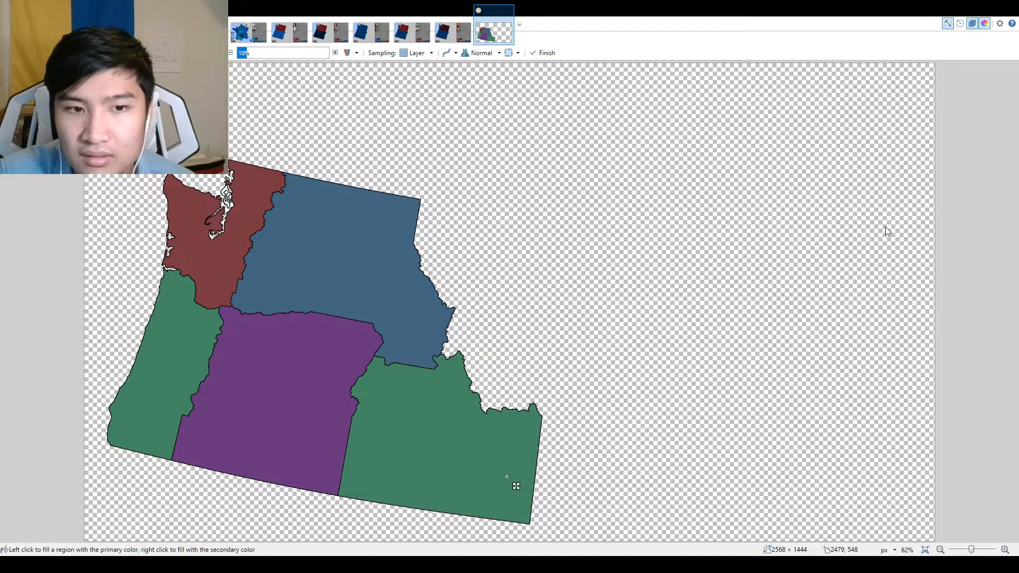
left_click(841, 219)
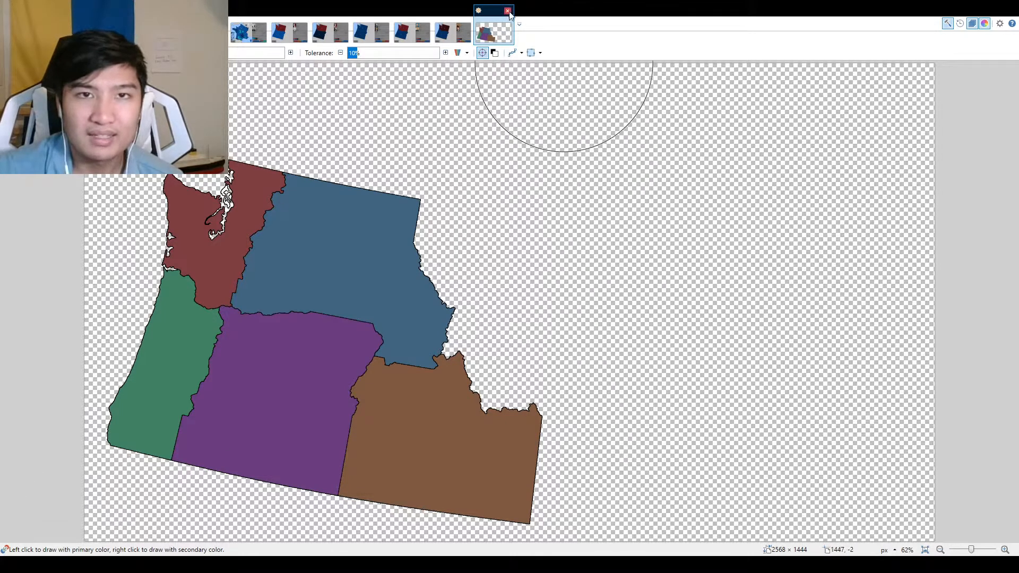
key("ctrl+w")
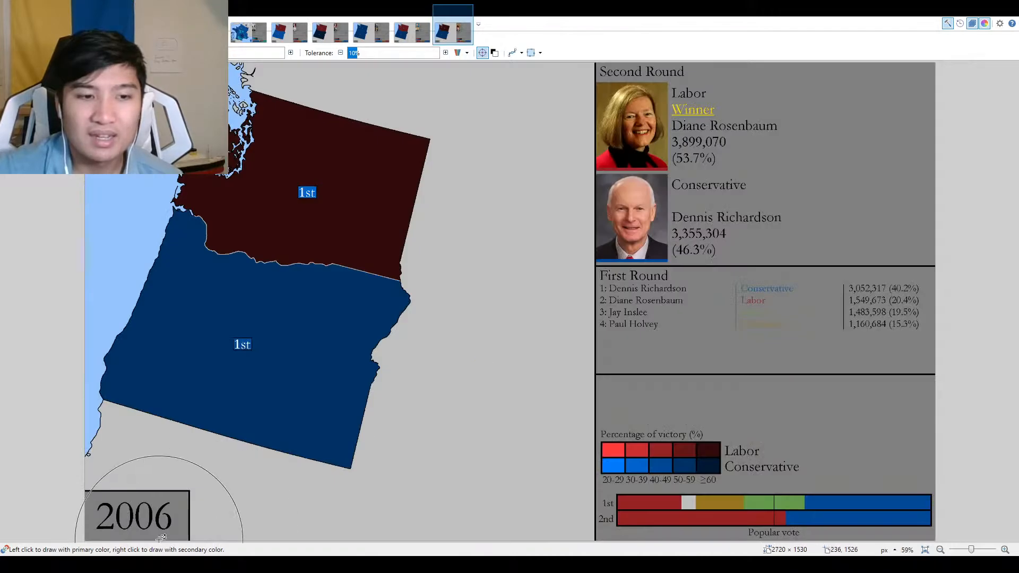